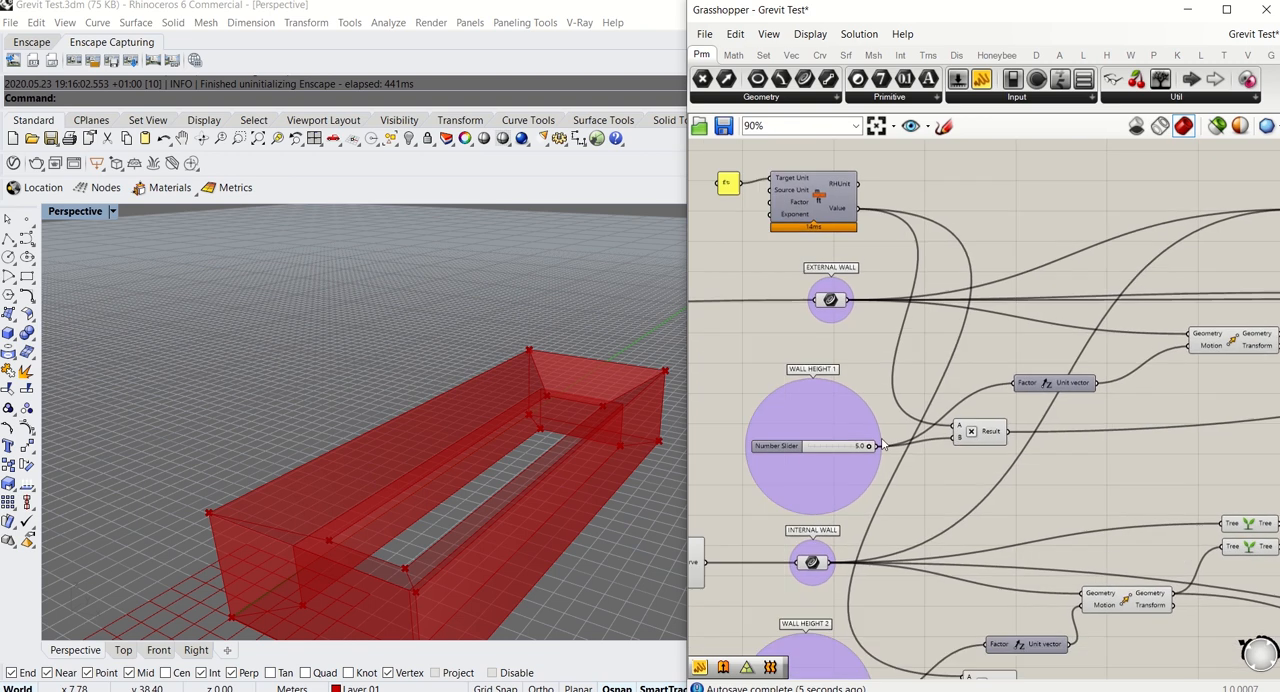
Lower the WALL HEIGHT 1 slider to 2.1 and raise it again, and adjust the WALL HEIGHT 2 slider to 2.7
drag(863, 448, 812, 450)
right_drag(422, 515, 490, 438)
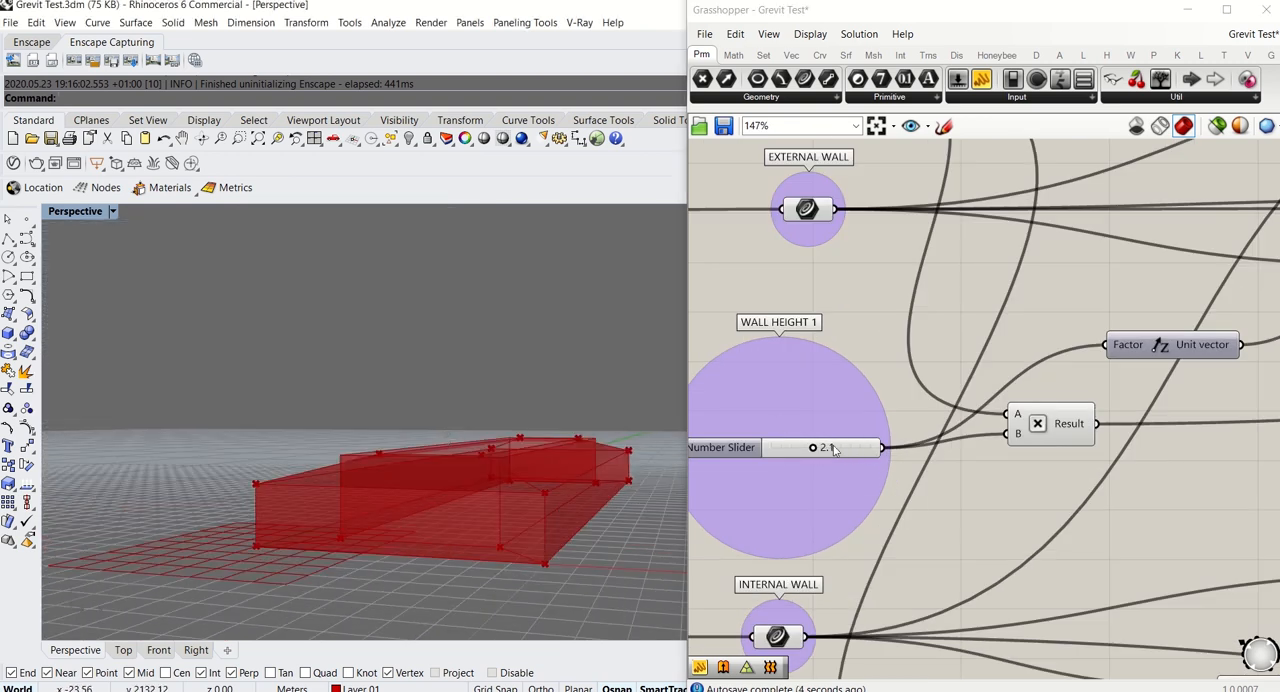
drag(814, 448, 873, 448)
right_drag(866, 560, 966, 230)
drag(920, 533, 915, 534)
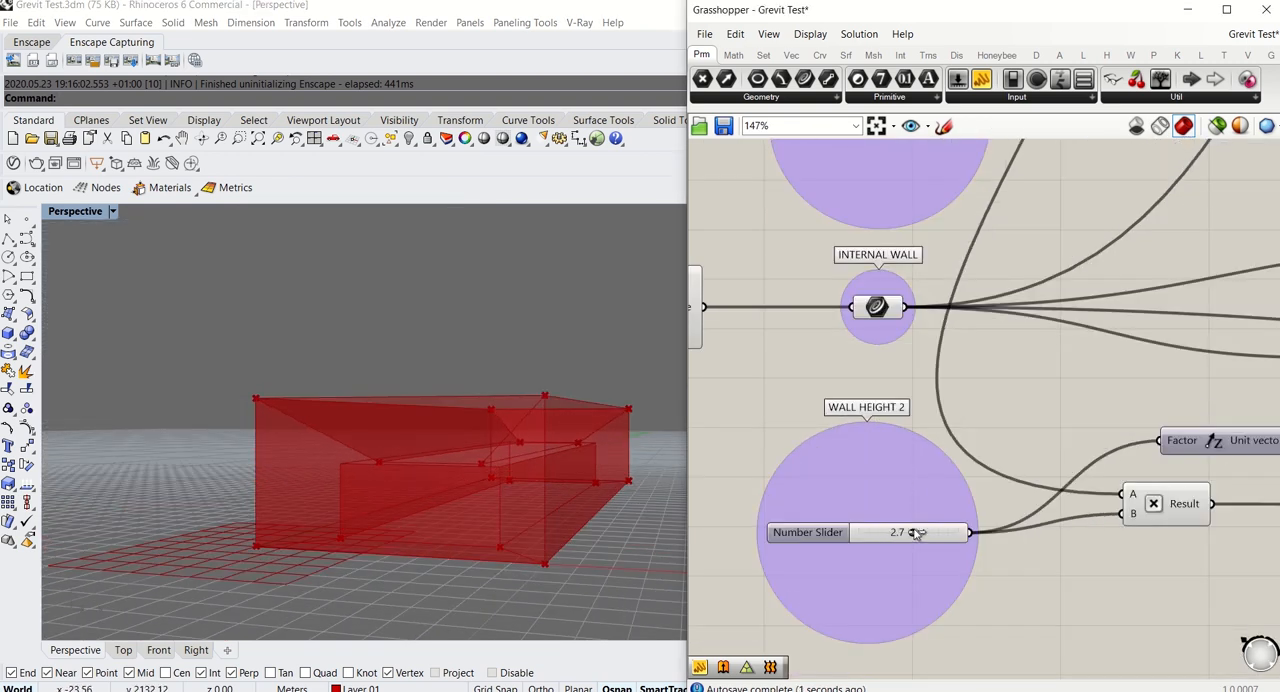
Examine the Grevit surface, EXTERNAL WALL and AC - PITCH ROOF components and the send component with its button at the end of the definition
scroll(915, 534, down, 5)
right_drag(1173, 424, 776, 618)
scroll(928, 365, up, 4)
click(928, 366)
right_drag(990, 445, 978, 265)
click(932, 450)
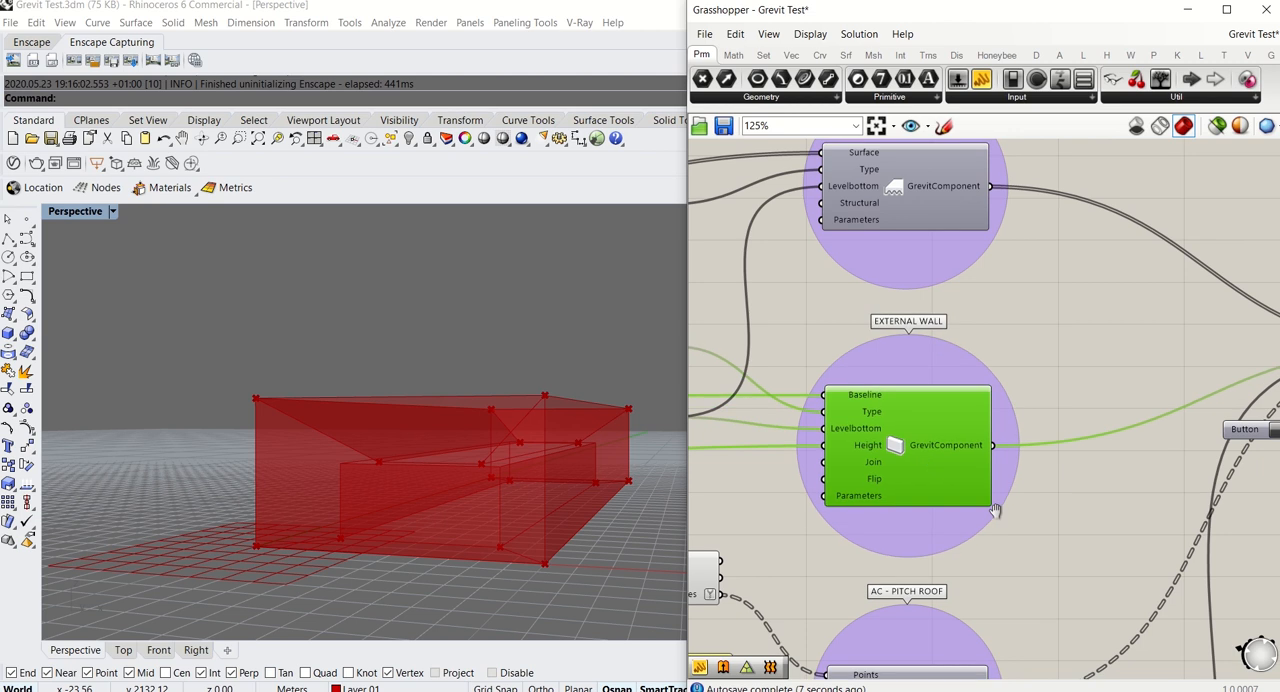
right_drag(994, 511, 992, 379)
click(915, 591)
right_drag(920, 594, 997, 260)
click(992, 502)
scroll(992, 502, down, 4)
right_drag(1126, 389, 1023, 451)
scroll(1023, 451, up, 2)
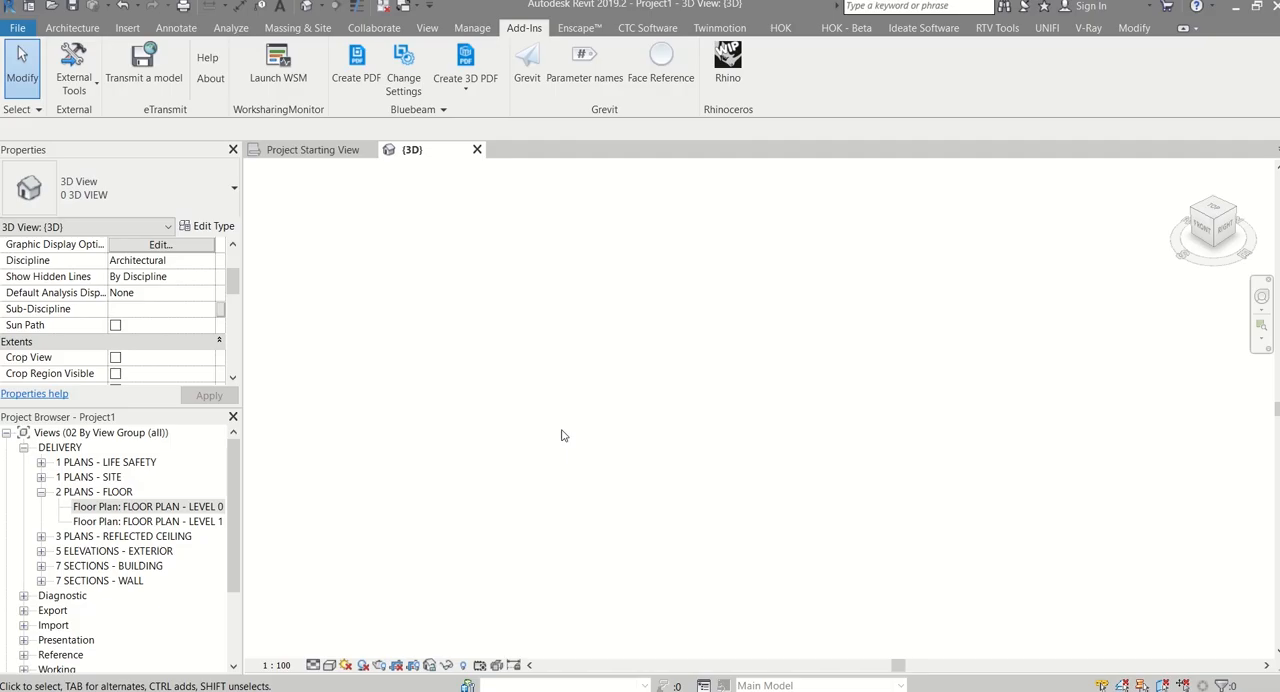
Switch to Revit and run the Grevit add-in to receive the pavilion geometry
click(527, 70)
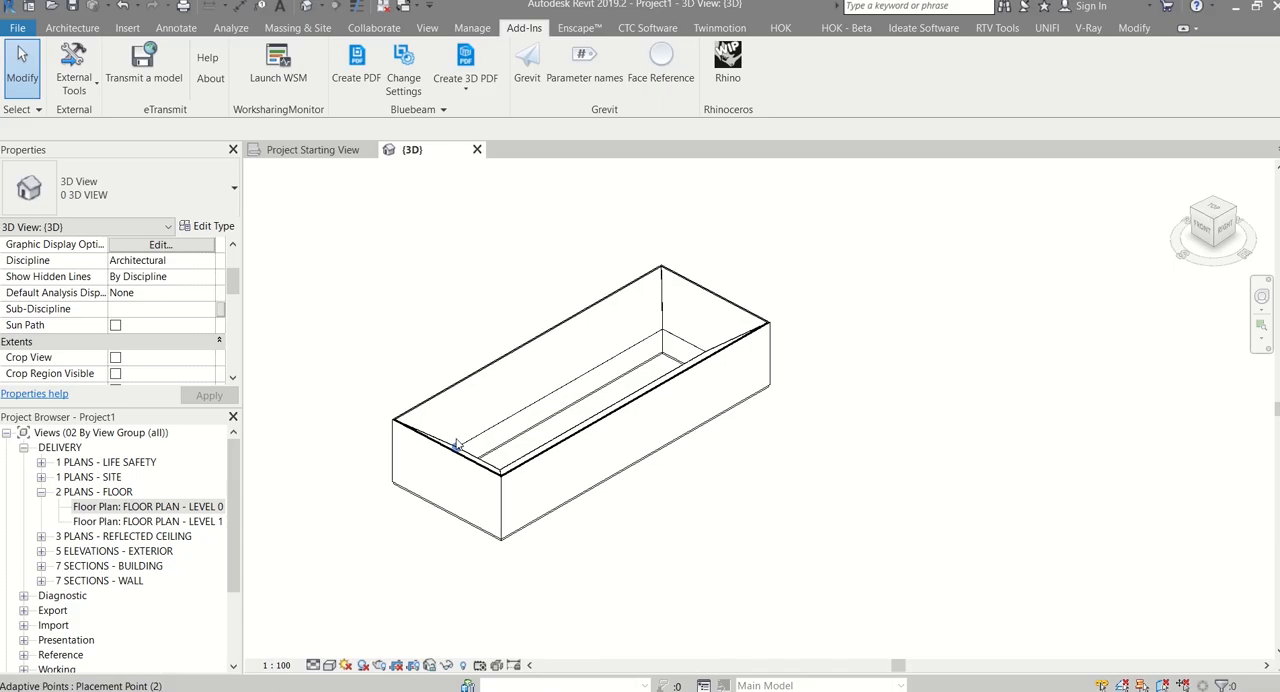
shift+middle_drag(457, 523, 520, 520)
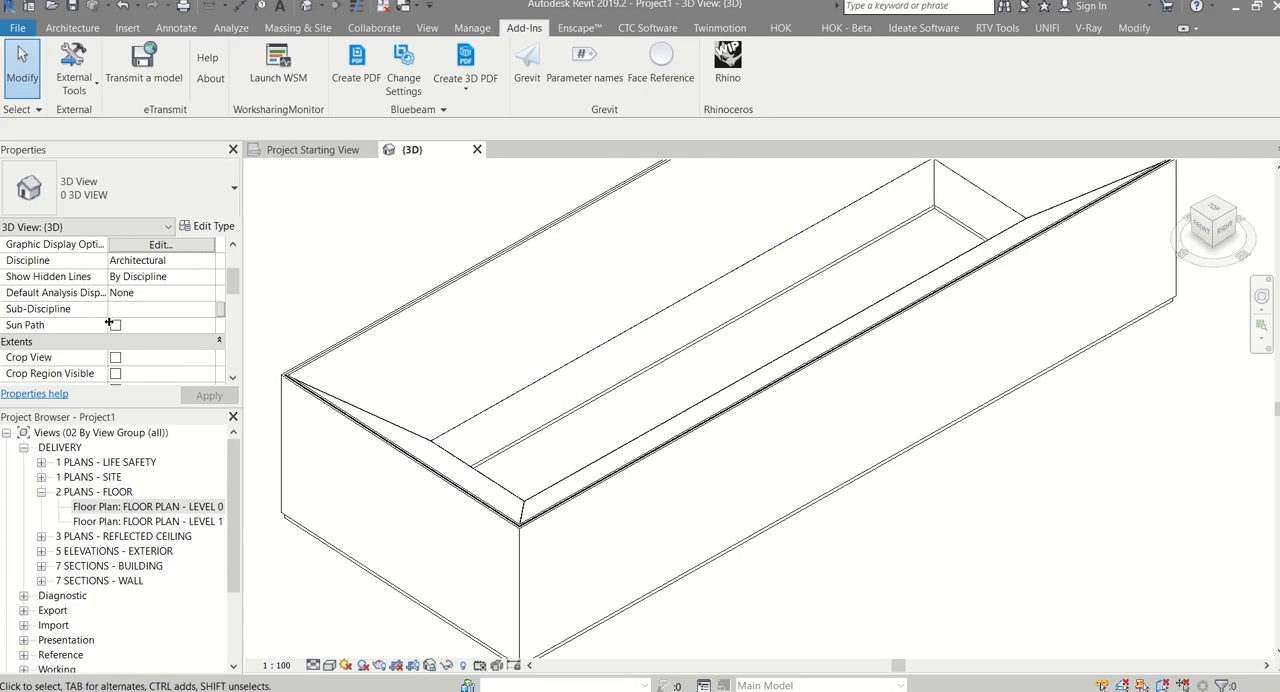
Enable the section box in the 3D view and pull one of its faces inward to cut through the pavilion
scroll(210, 281, down, 3)
scroll(594, 398, down, 3)
click(637, 530)
drag(472, 452, 640, 366)
click(606, 440)
scroll(600, 390, up, 3)
right_click(706, 359)
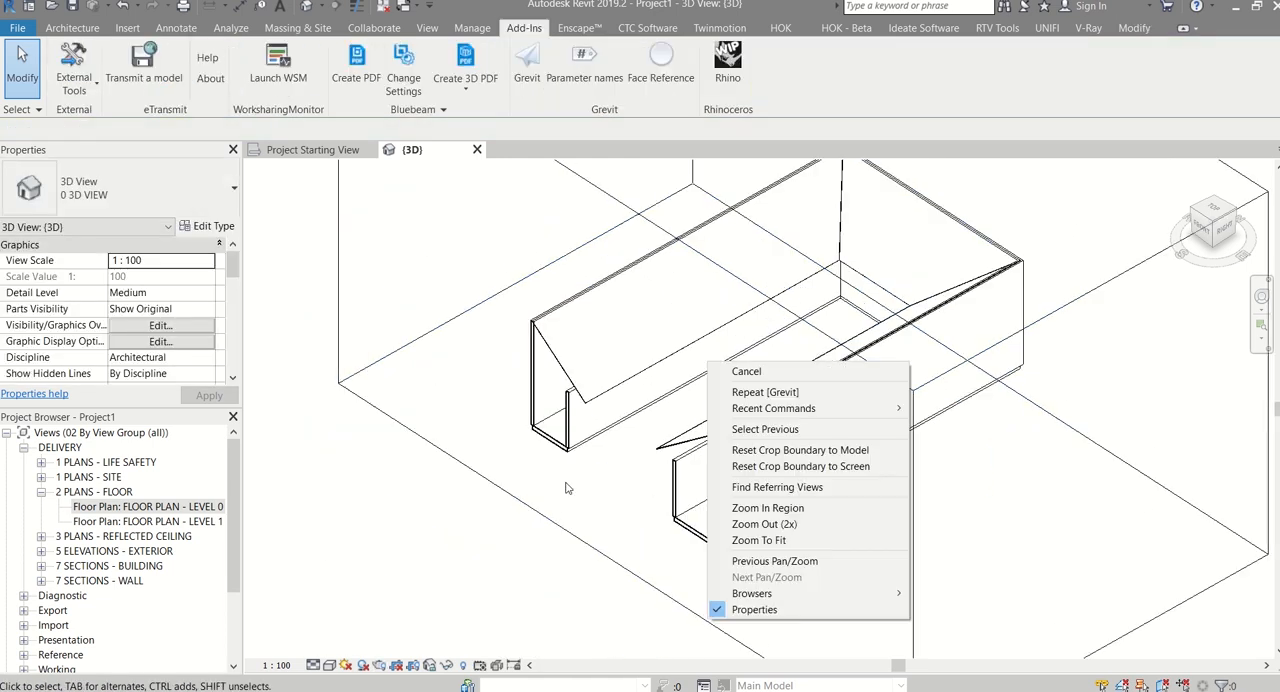
click(567, 487)
shift+middle_drag(640, 430, 720, 400)
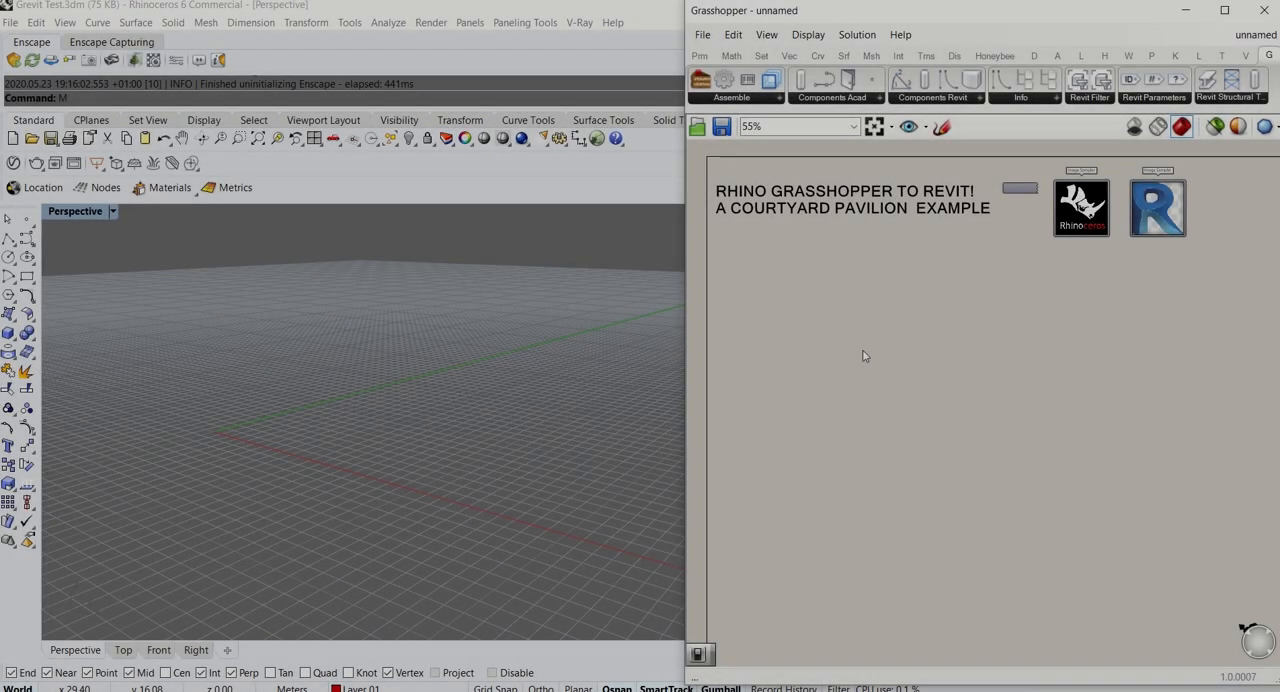
Switch to the unnamed Grasshopper definition and add a Rectangle component below the title
double_click(864, 352)
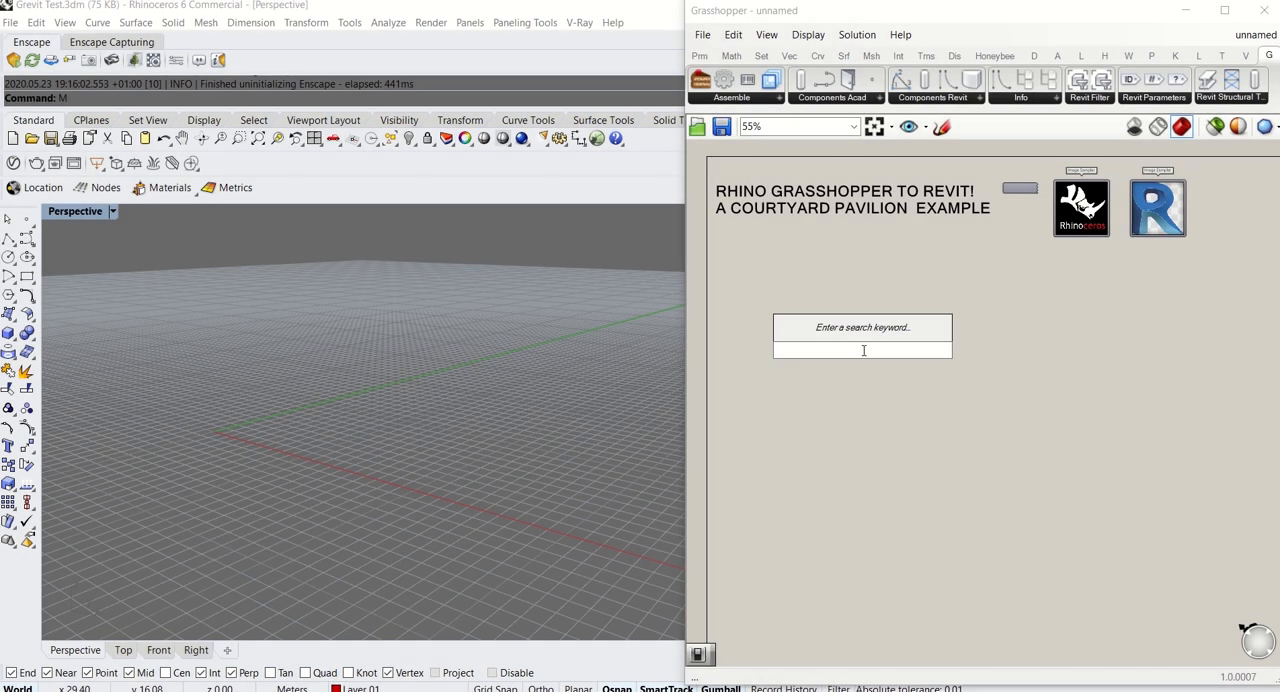
text(re)
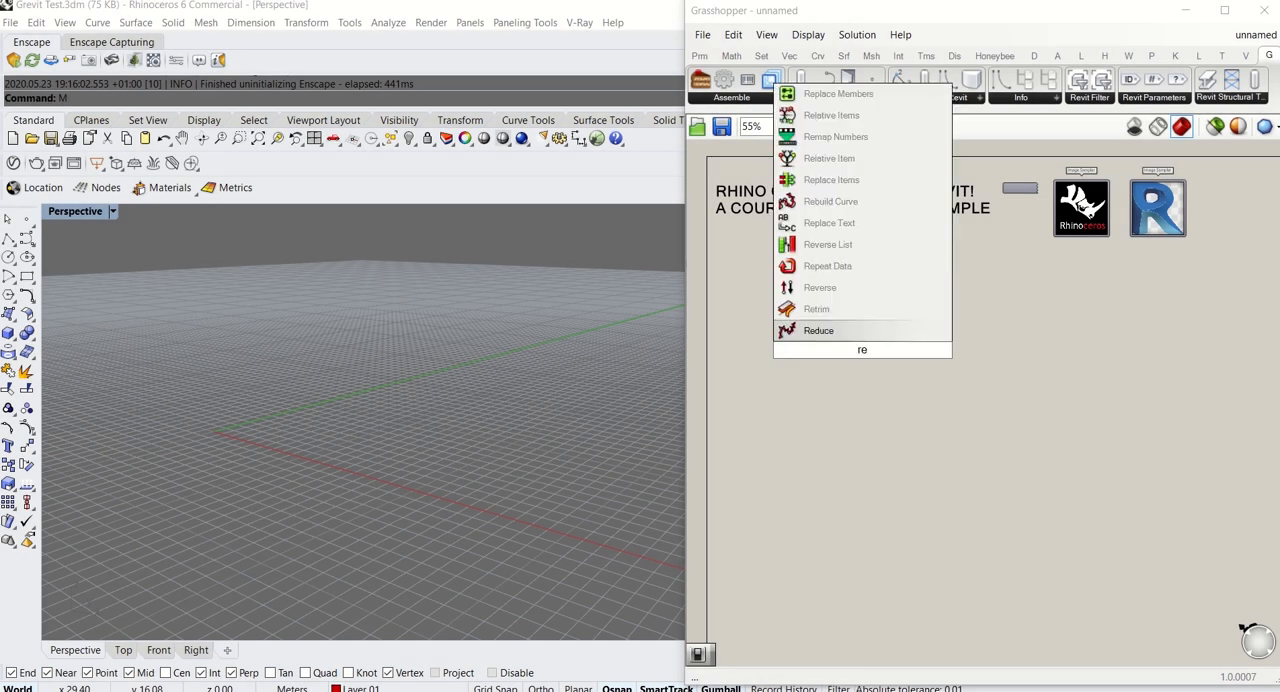
text(c)
key(Up)
key(Return)
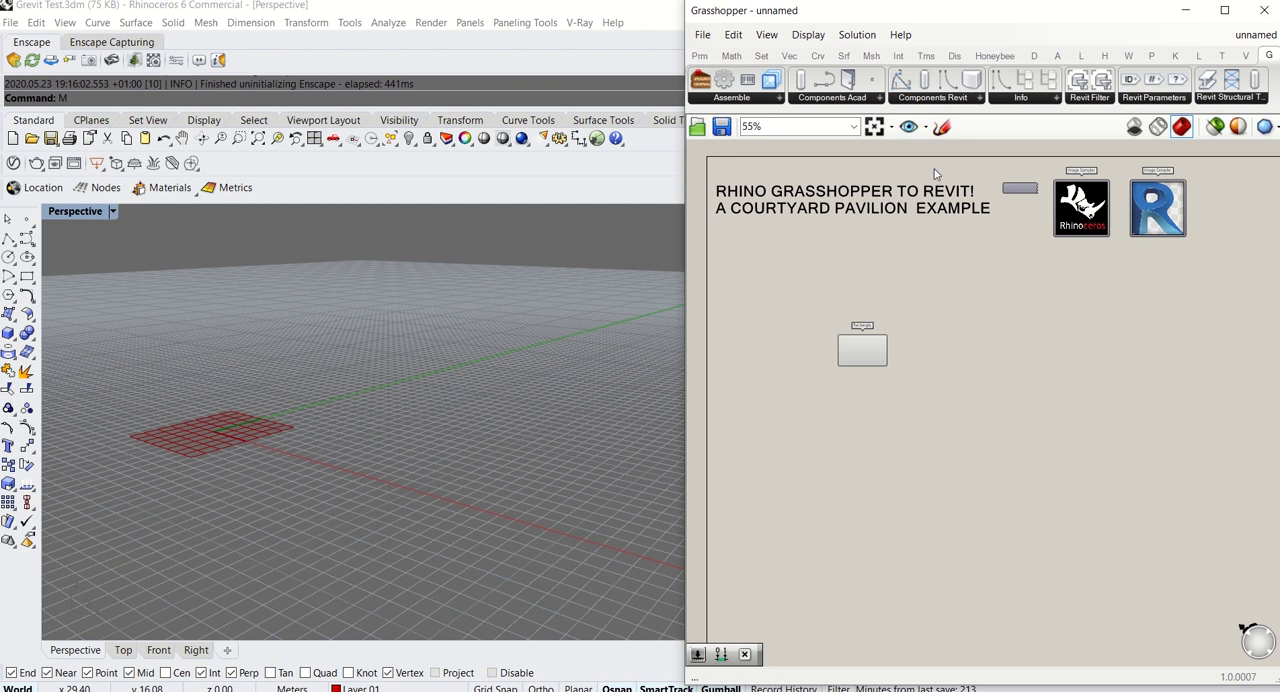
Add a number slider with the value 10 and connect it to the Rectangle's X Size
right_drag(236, 352, 226, 535)
scroll(226, 535, down, 2)
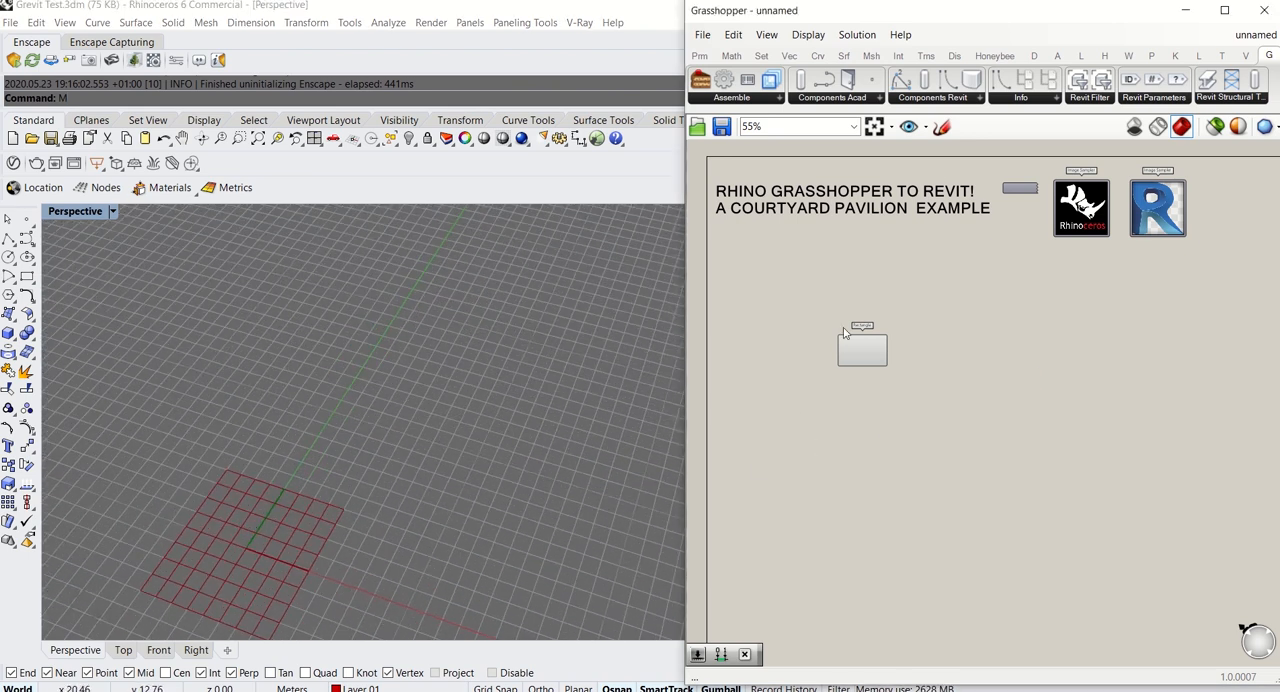
scroll(845, 333, up, 5)
double_click(741, 374)
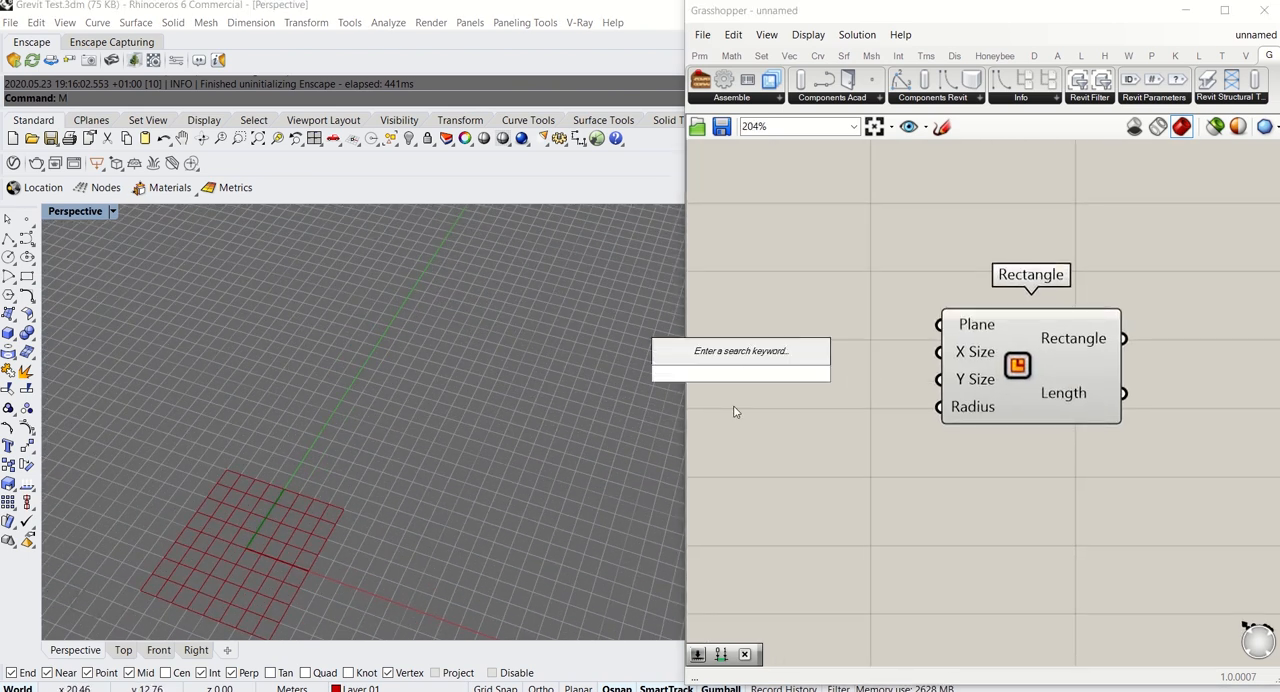
text(10)
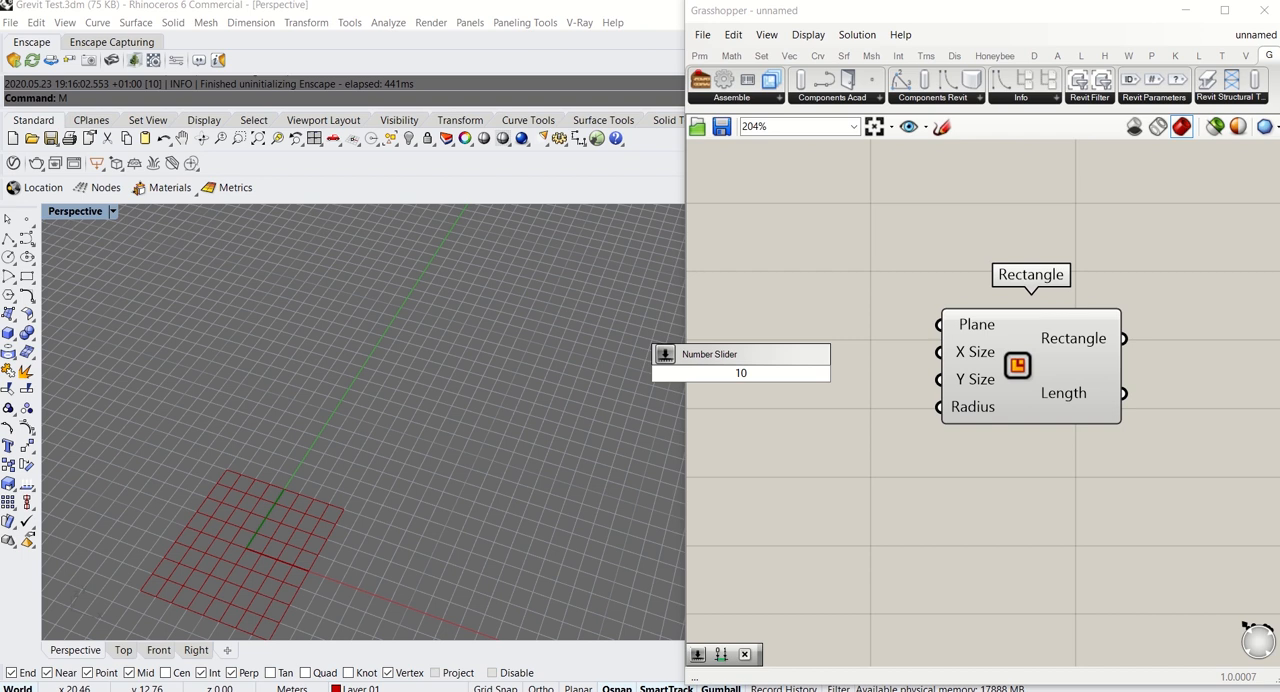
key(Return)
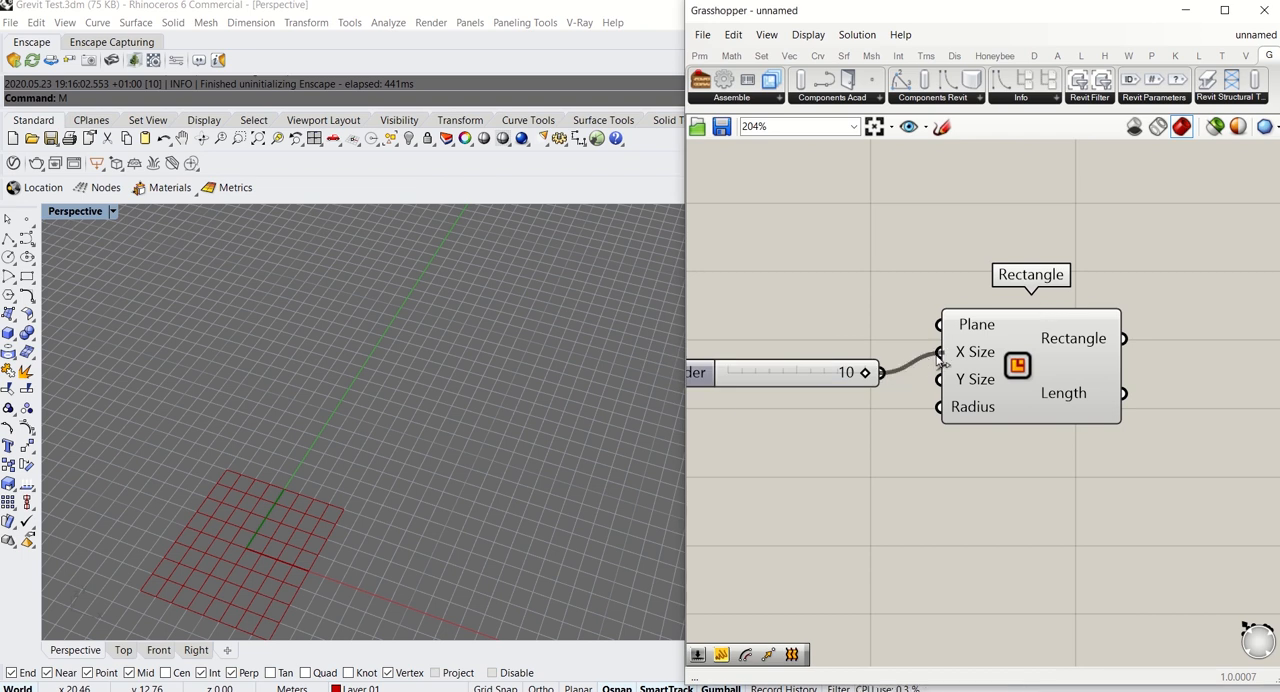
Add a number slider with the value 25, connect it to the Rectangle's Y Size and tidy the layout
double_click(858, 447)
text(25)
key(Return)
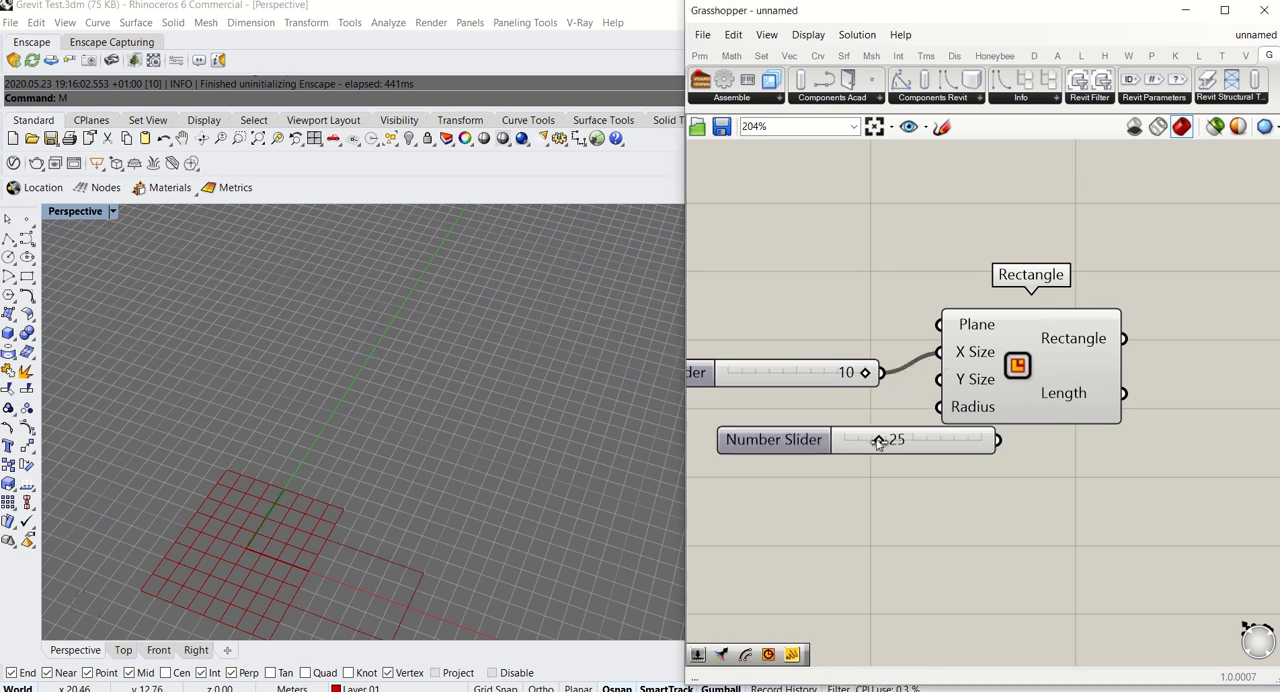
drag(1028, 383, 1147, 427)
drag(1064, 432, 1060, 422)
click(923, 383)
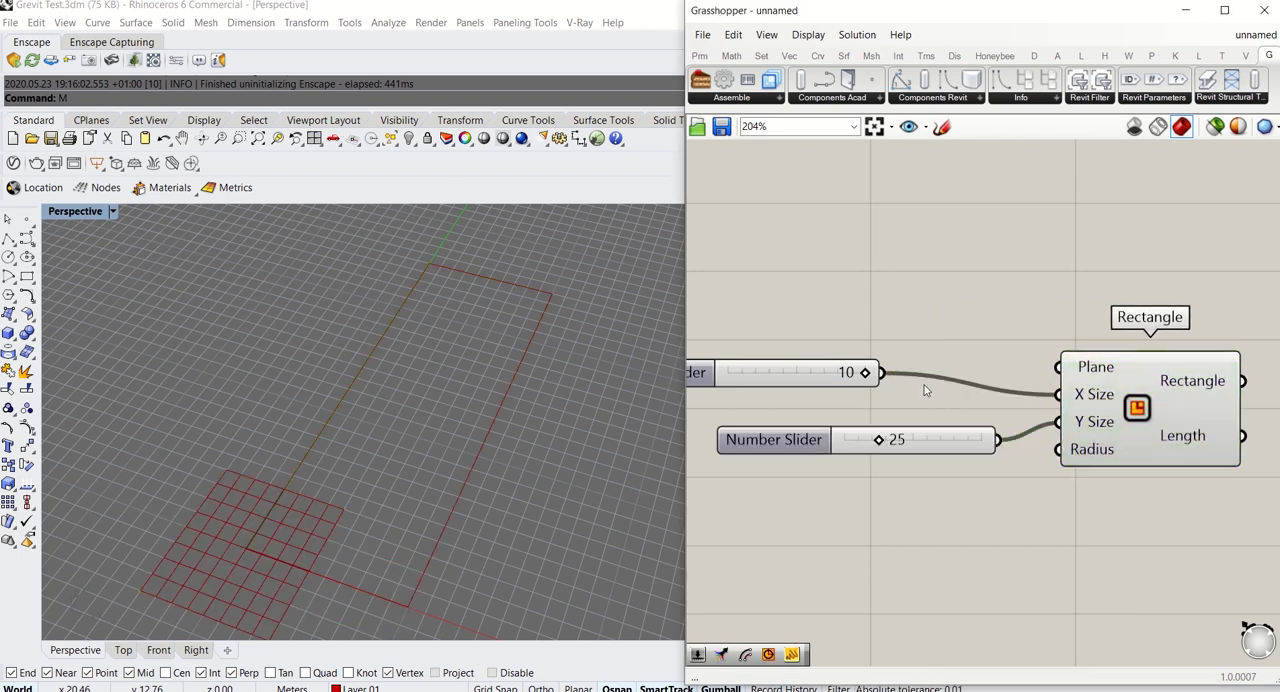
scroll(930, 420, down, 4)
drag(961, 409, 909, 406)
right_drag(1045, 457, 948, 467)
Add an Offset Curve component and feed the Rectangle output into its Curve input
double_click(948, 467)
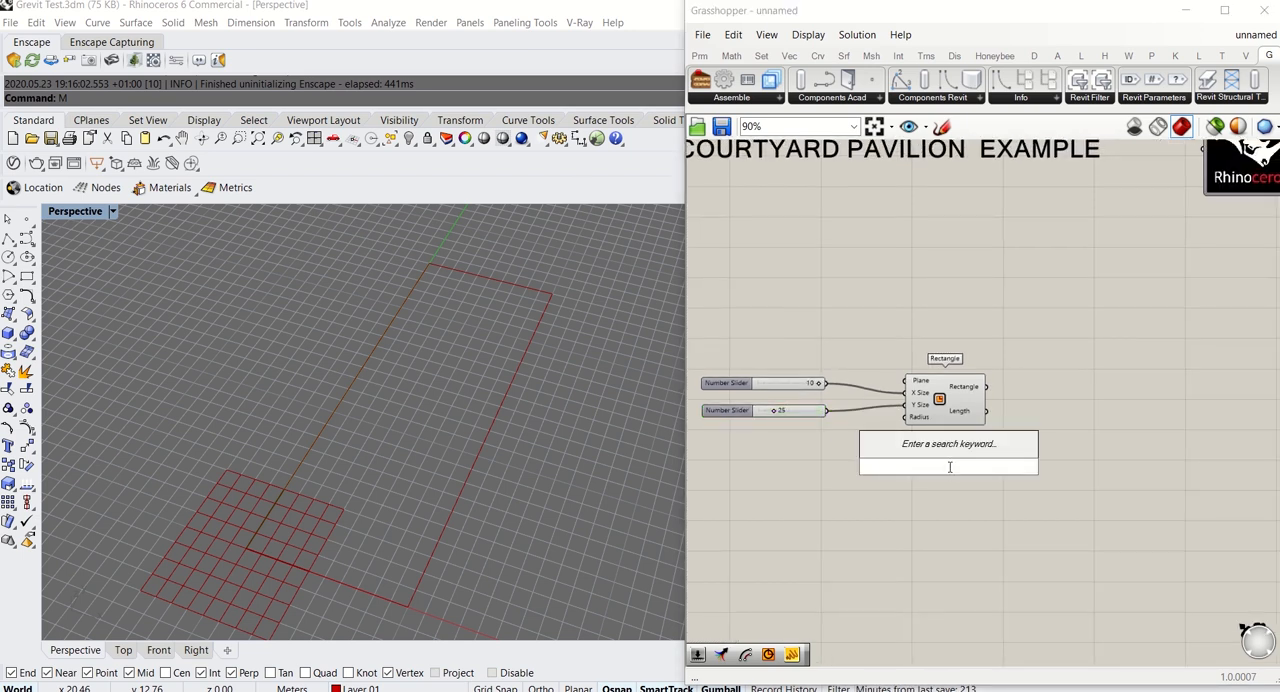
text(off)
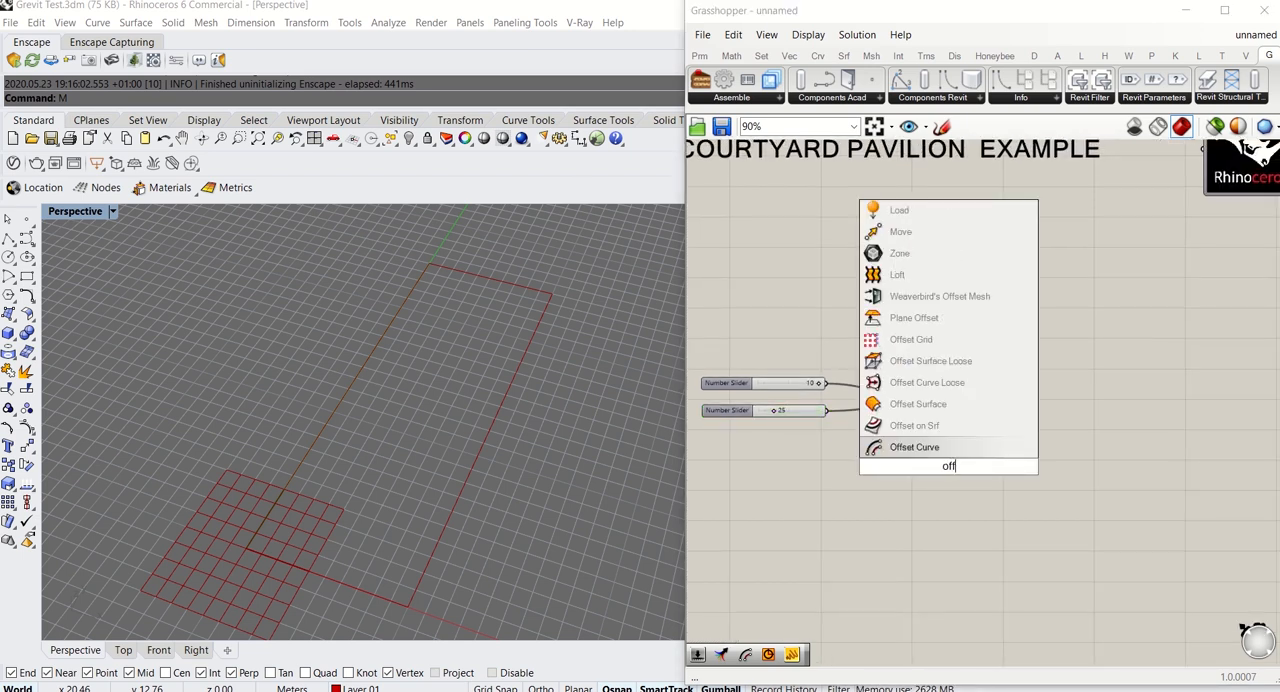
key(Return)
drag(928, 547, 1111, 437)
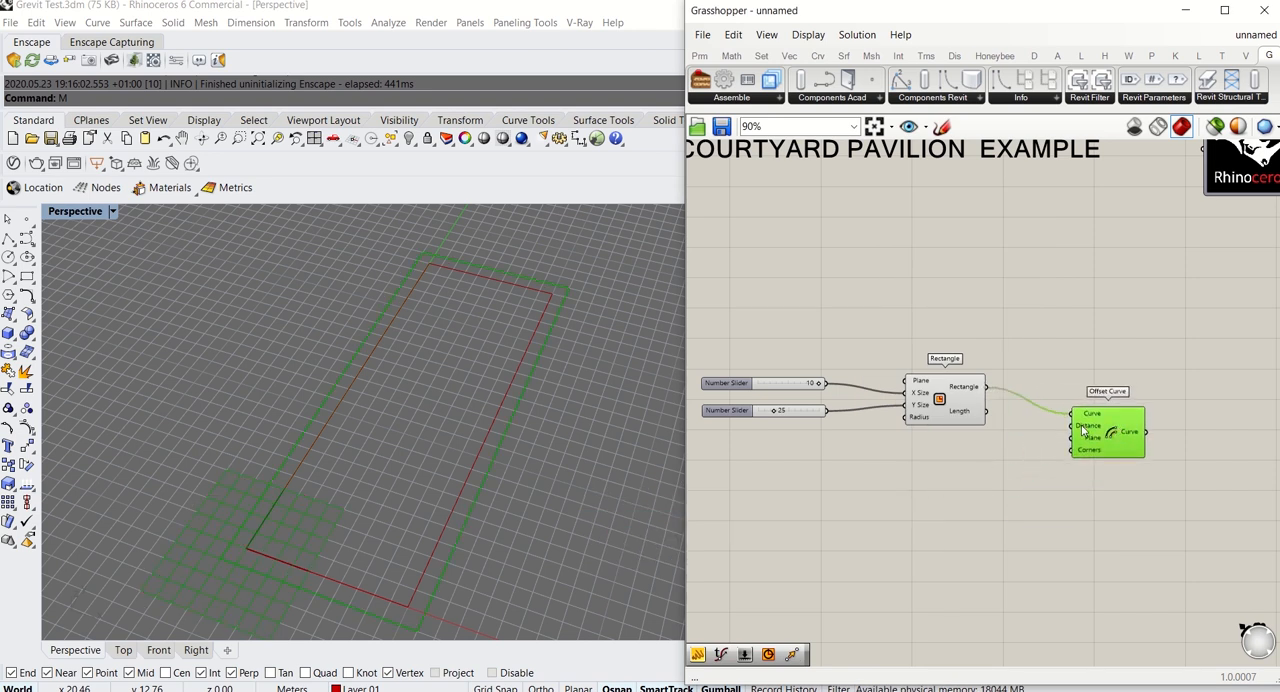
Add a number slider with the value 2 and connect it to the Offset Curve's Distance
scroll(566, 317, up, 4)
scroll(558, 262, down, 8)
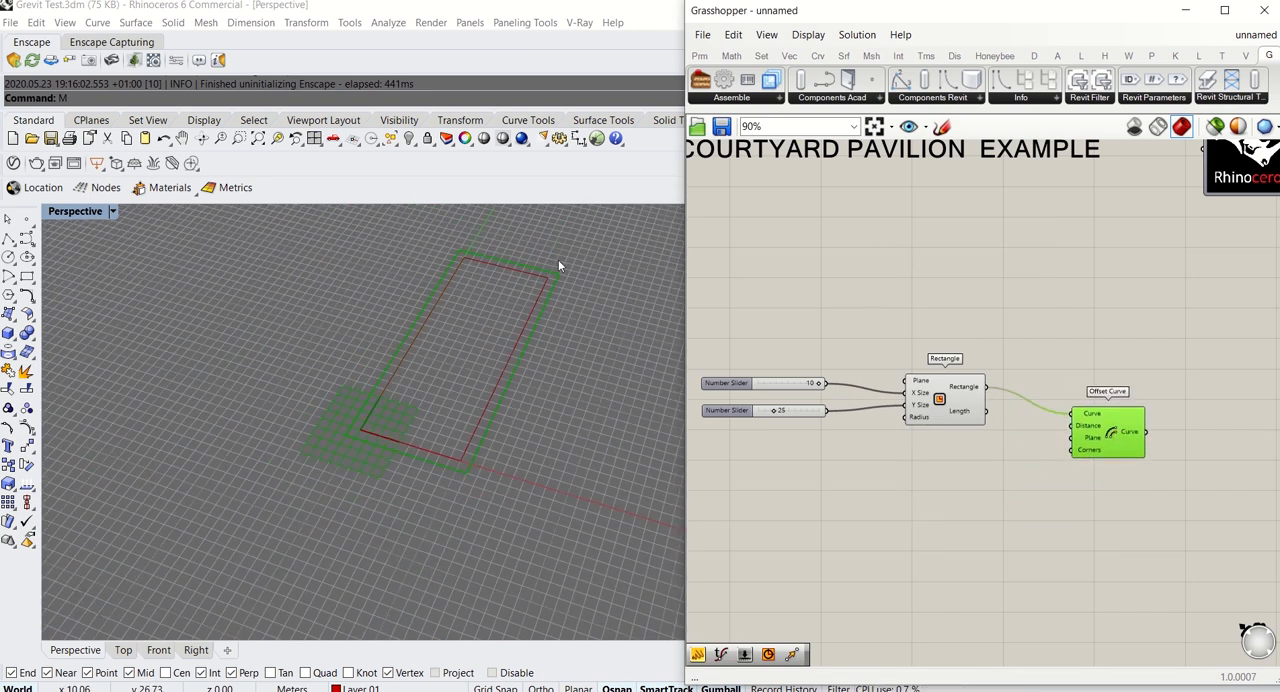
double_click(927, 490)
text(2)
key(Return)
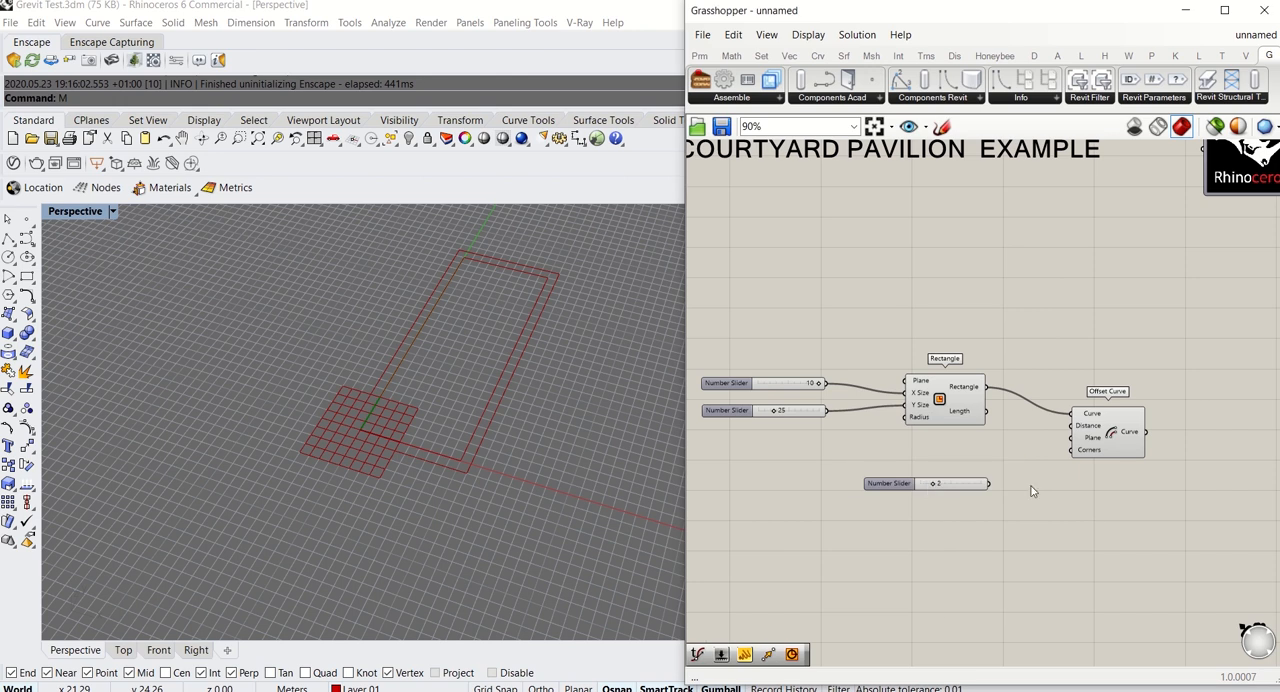
drag(1063, 437, 1070, 426)
Reposition the Offset Curve component and its distance slider side by side below the Rectangle component
drag(1123, 503, 916, 408)
drag(1106, 438, 1023, 486)
scroll(560, 270, up, 3)
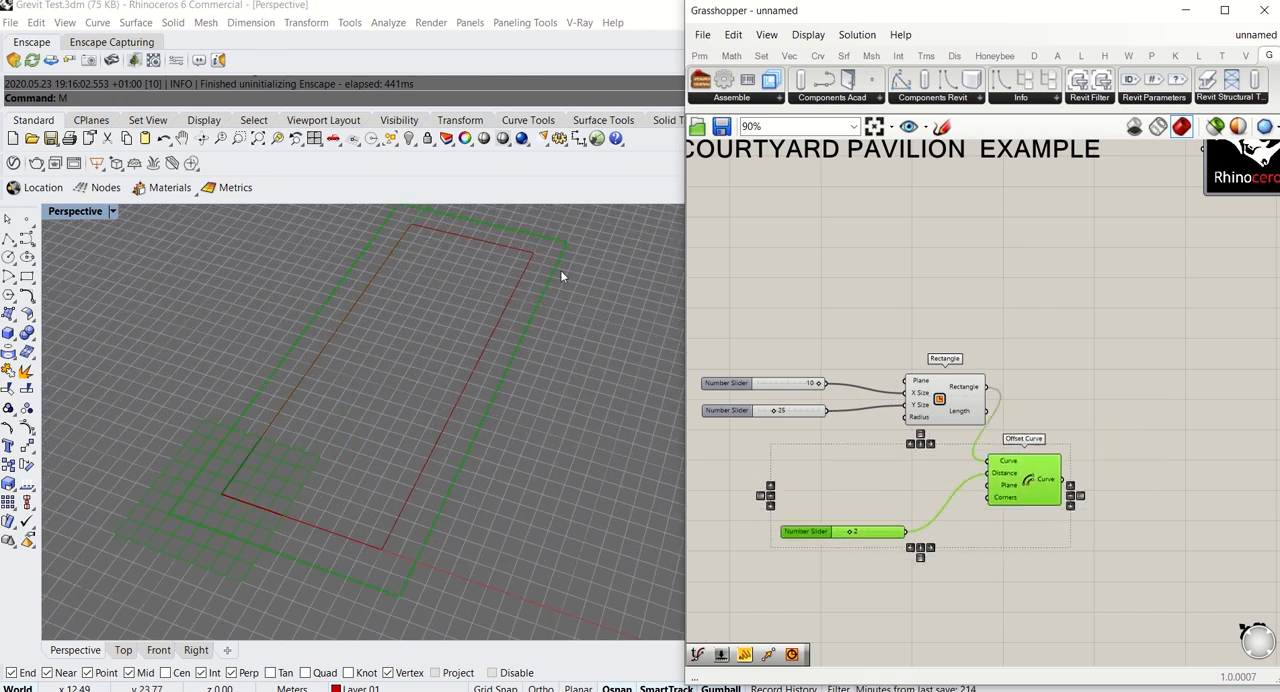
click(914, 557)
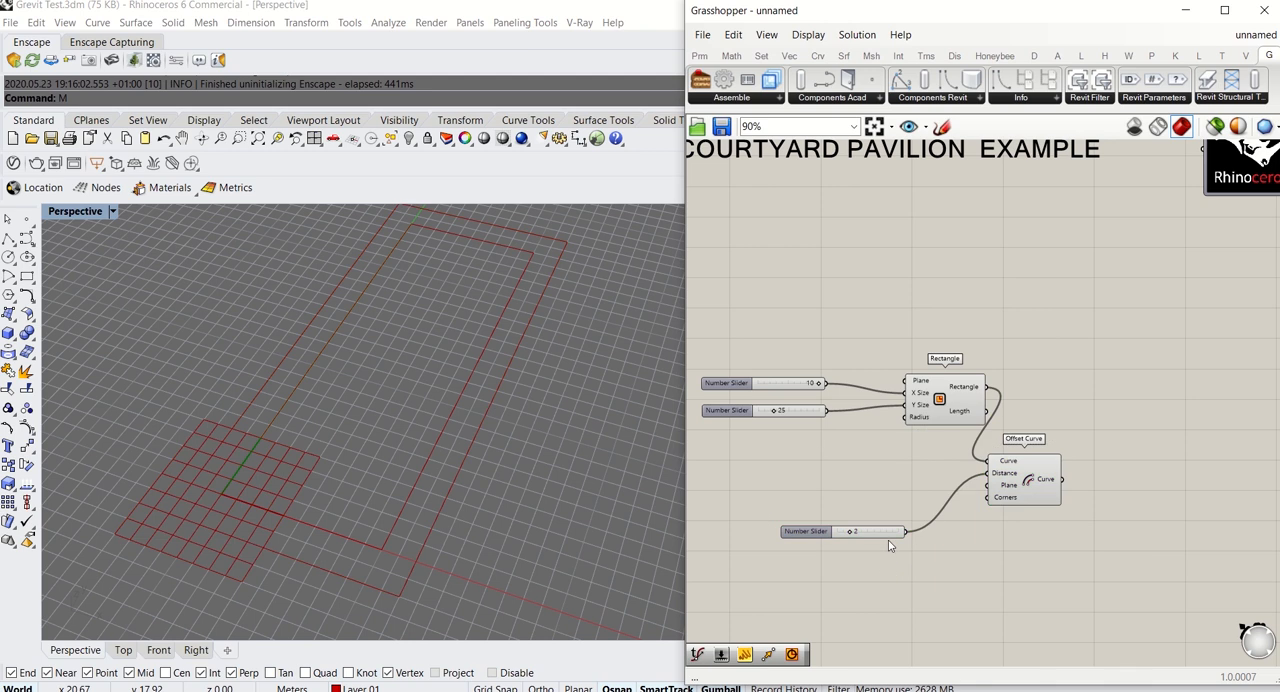
drag(888, 533, 938, 475)
drag(1020, 550, 927, 491)
Add a Move component and a Unit Z component, and connect the unit vector to Move's Motion input
double_click(1073, 366)
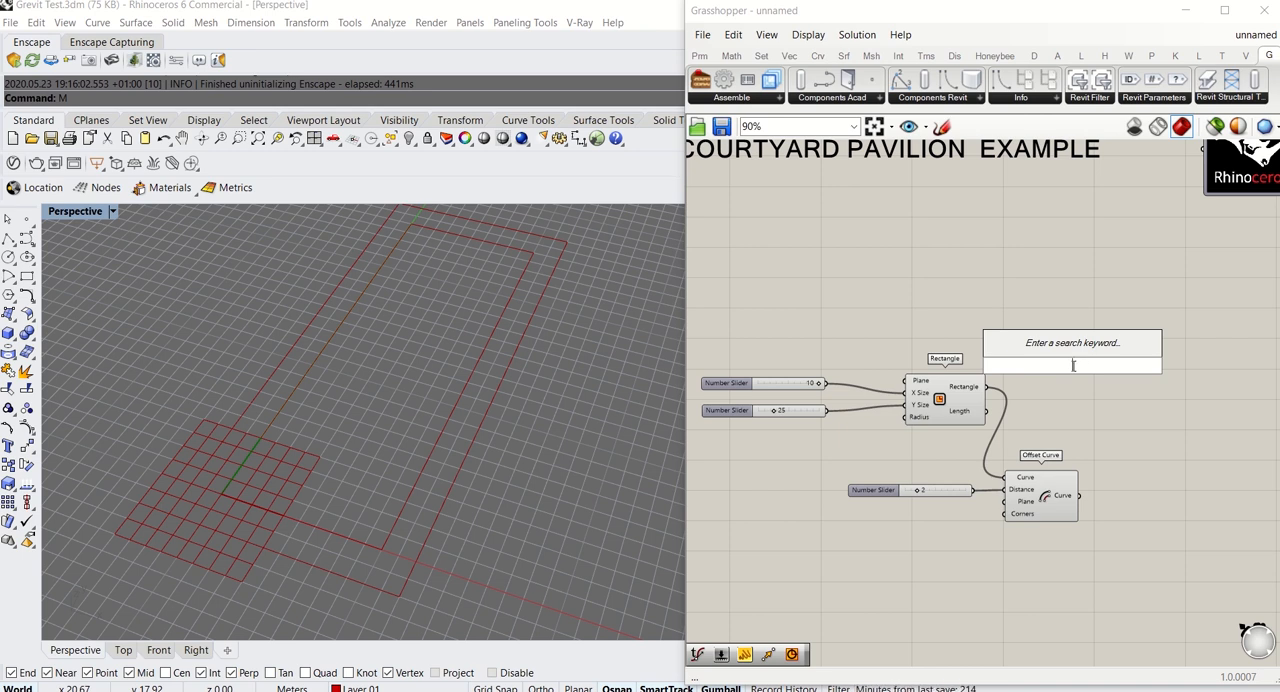
text(move)
key(Return)
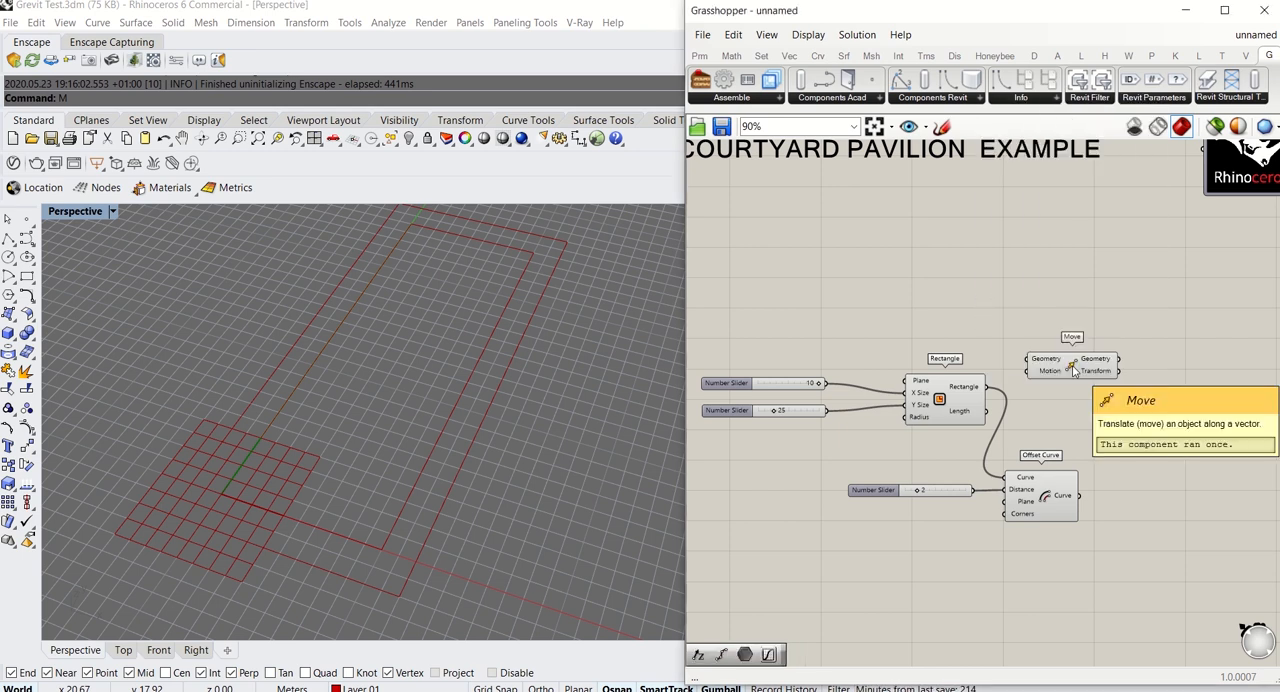
mouse_move(1067, 362)
mouse_down()
mouse_move(1200, 396)
mouse_move(1056, 362)
mouse_up()
double_click(1062, 400)
text(unit z)
key(Return)
Move the Offset Curve component and its slider further down to make room below the Rectangle component
right_drag(1096, 527, 1040, 450)
drag(1040, 450, 884, 412)
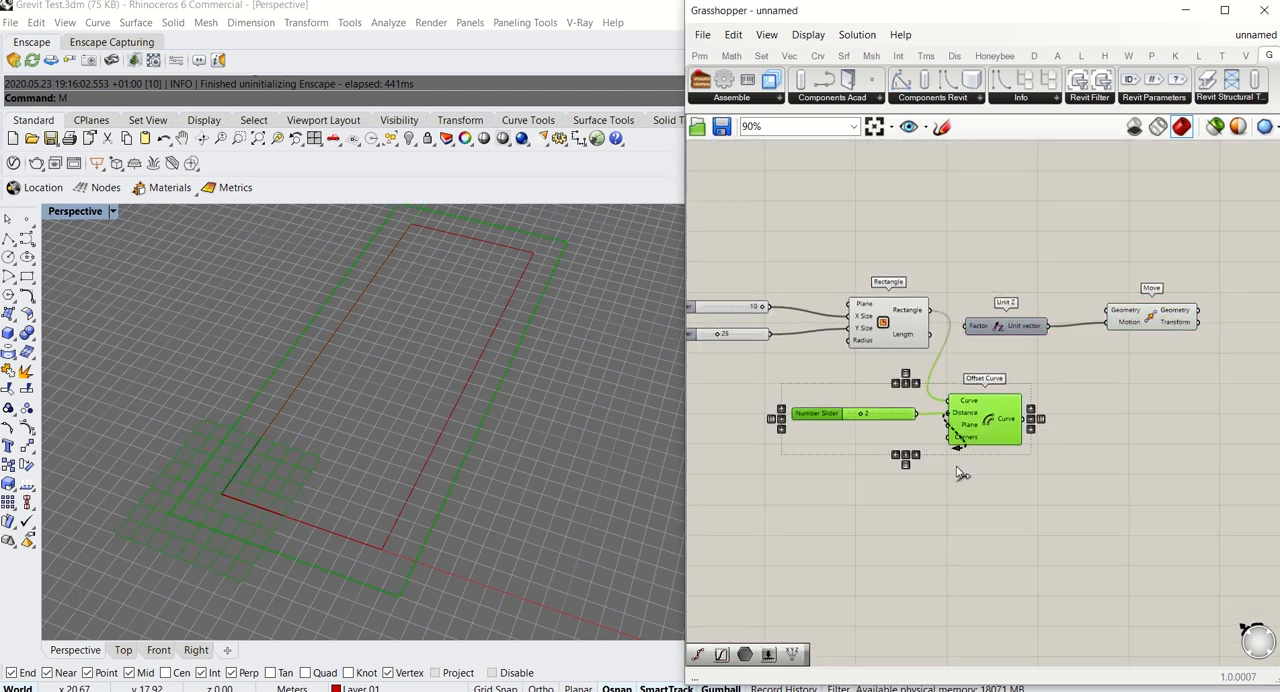
drag(971, 429, 963, 540)
Shift the Unit Z and Move components down, and connect the Rectangle output to Move's Geometry input
drag(1130, 395, 967, 248)
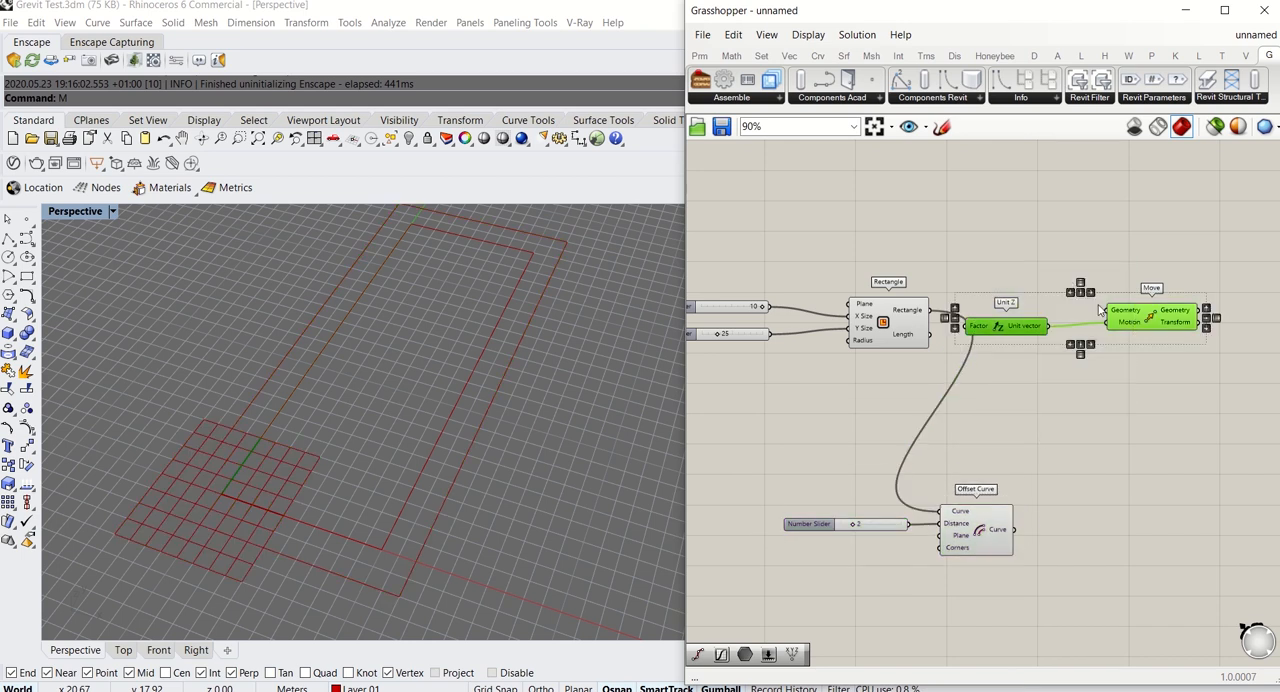
drag(1146, 314, 930, 310)
click(1028, 245)
drag(1022, 402, 1027, 420)
Add a number slider with the value 5 and connect it to the Unit Z Factor to raise the copied rectangle
double_click(969, 418)
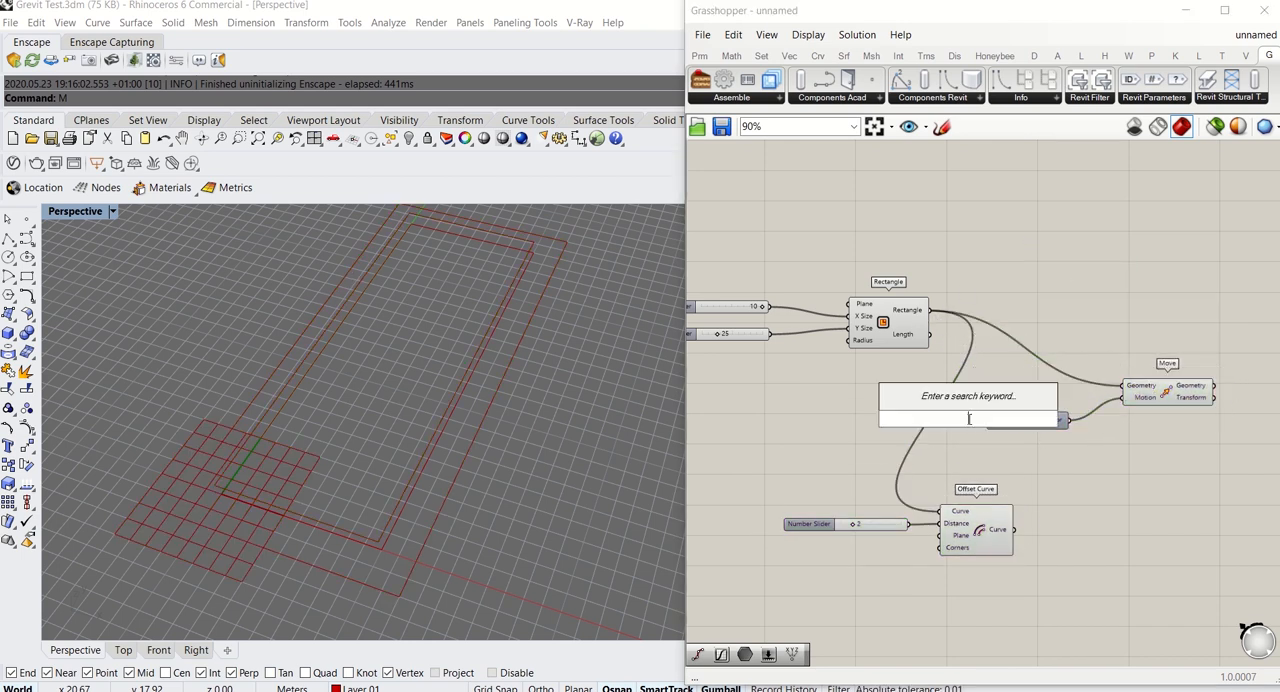
text(5)
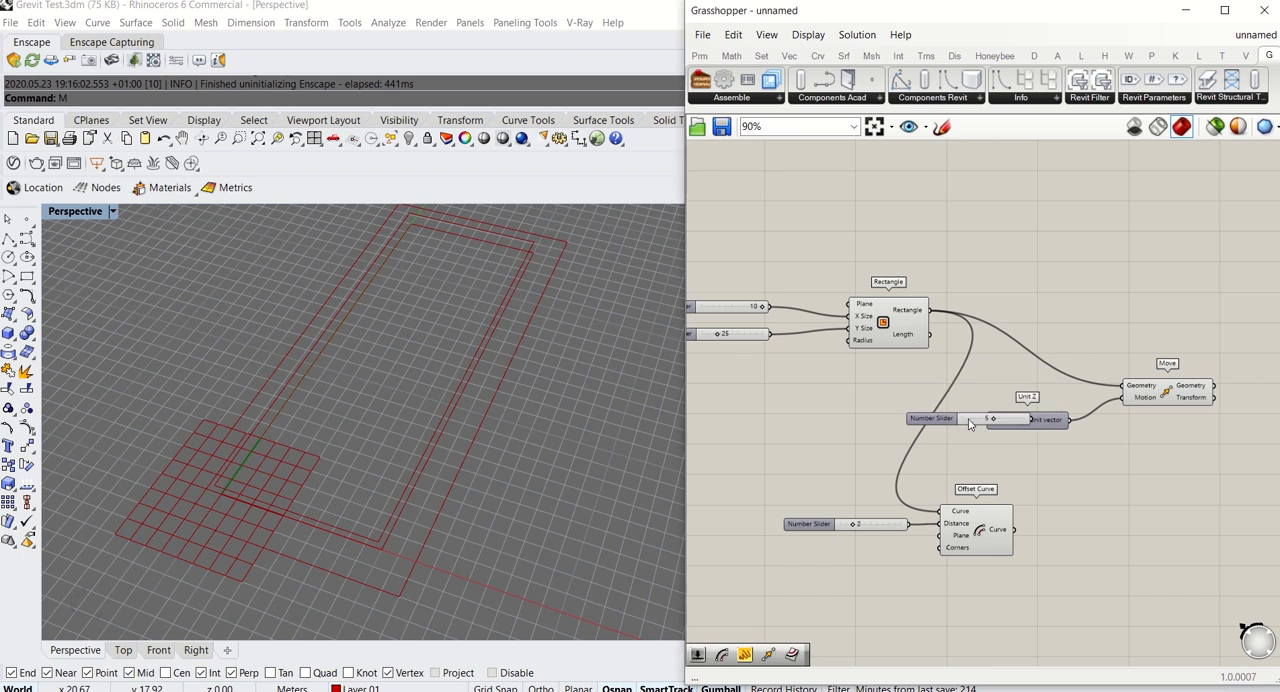
key(Return)
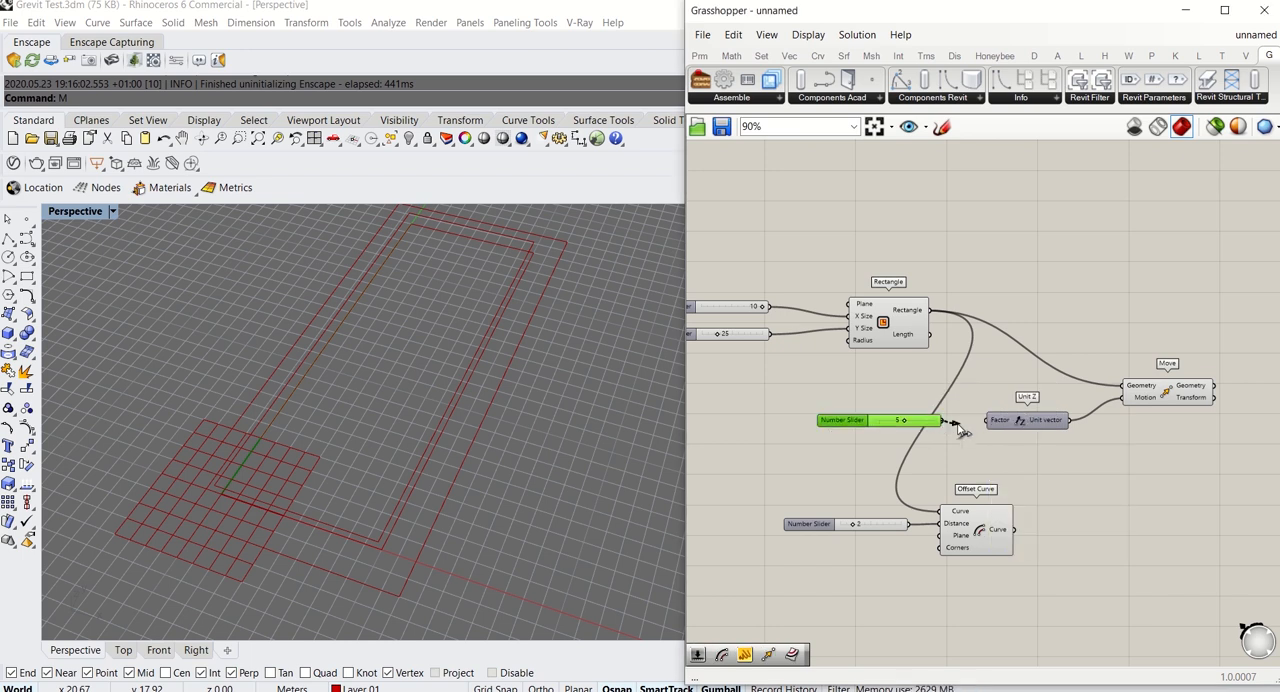
drag(957, 428, 998, 421)
right_drag(402, 478, 436, 425)
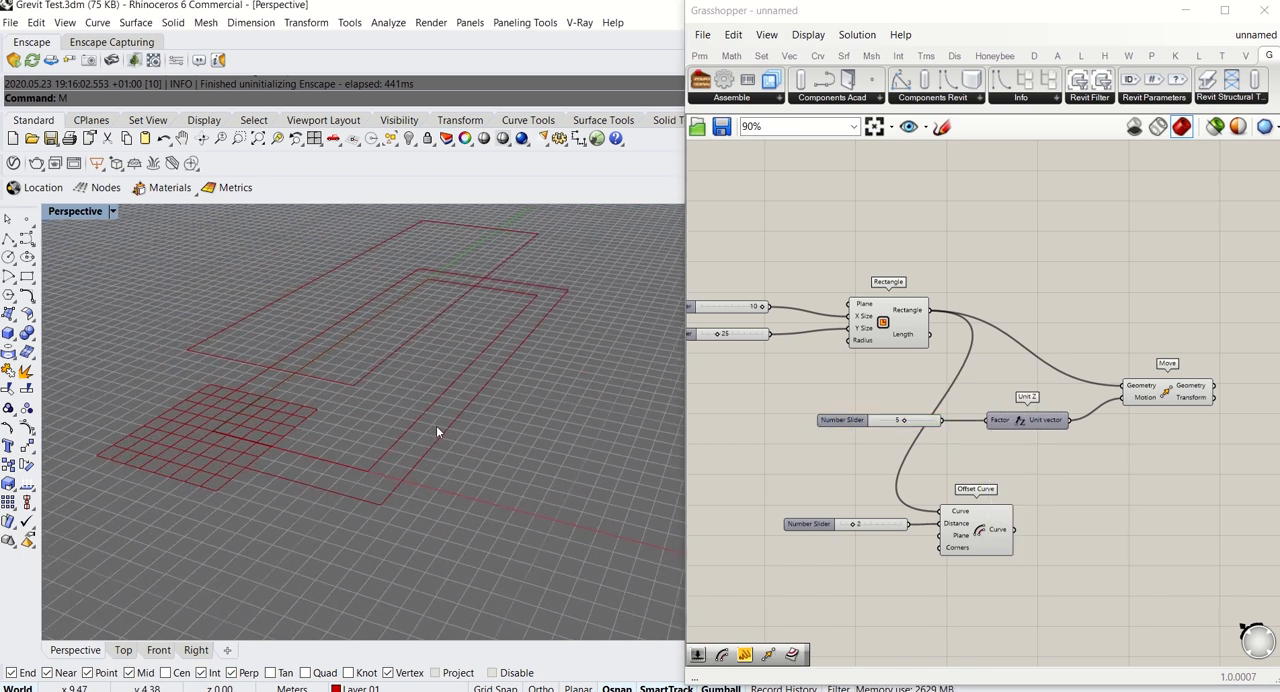
Group the Unit Z factor slider and name the group INTERNAL WALL HEIGHT
scroll(831, 414, up, 2)
click(901, 436)
drag(901, 436, 881, 417)
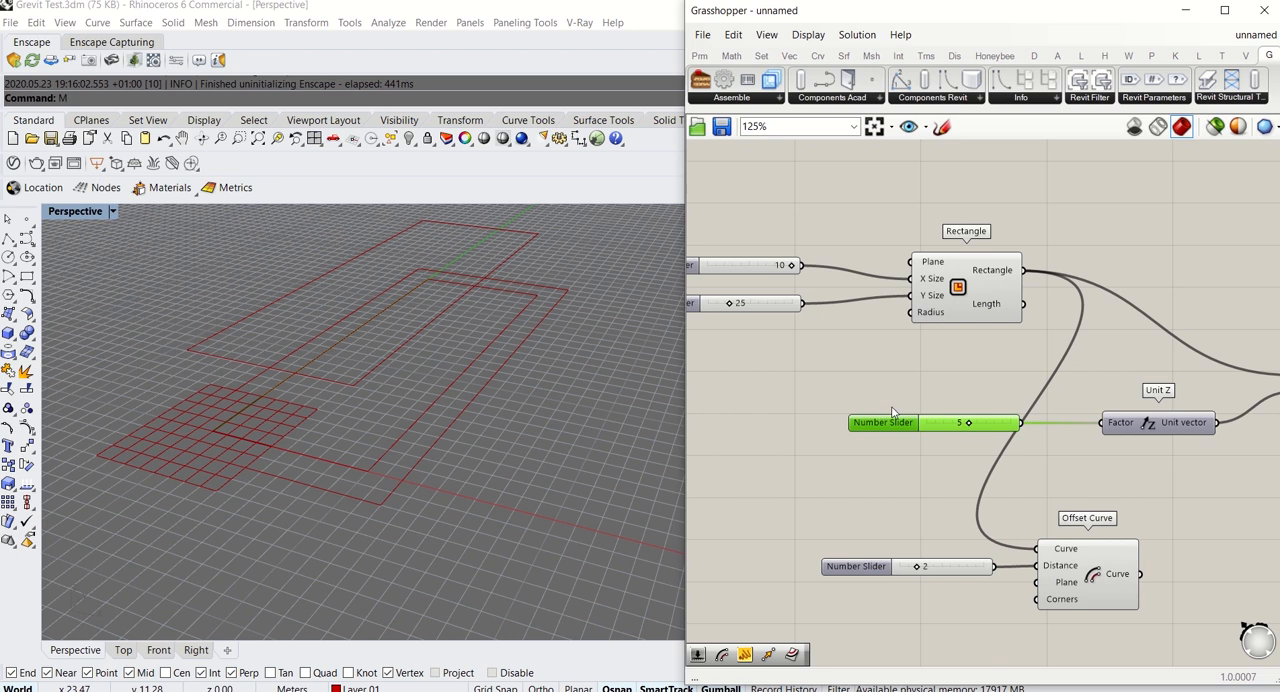
right_click(934, 418)
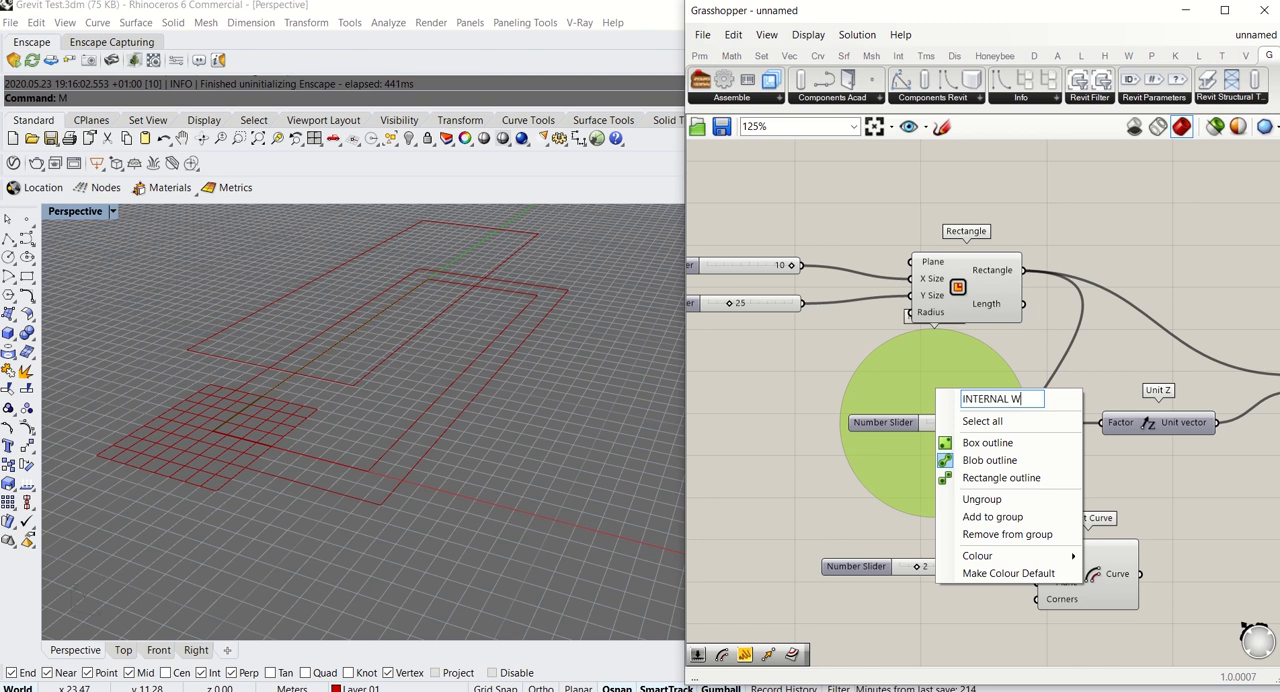
text(INTERNAL WALL HEIGHT)
key(Return)
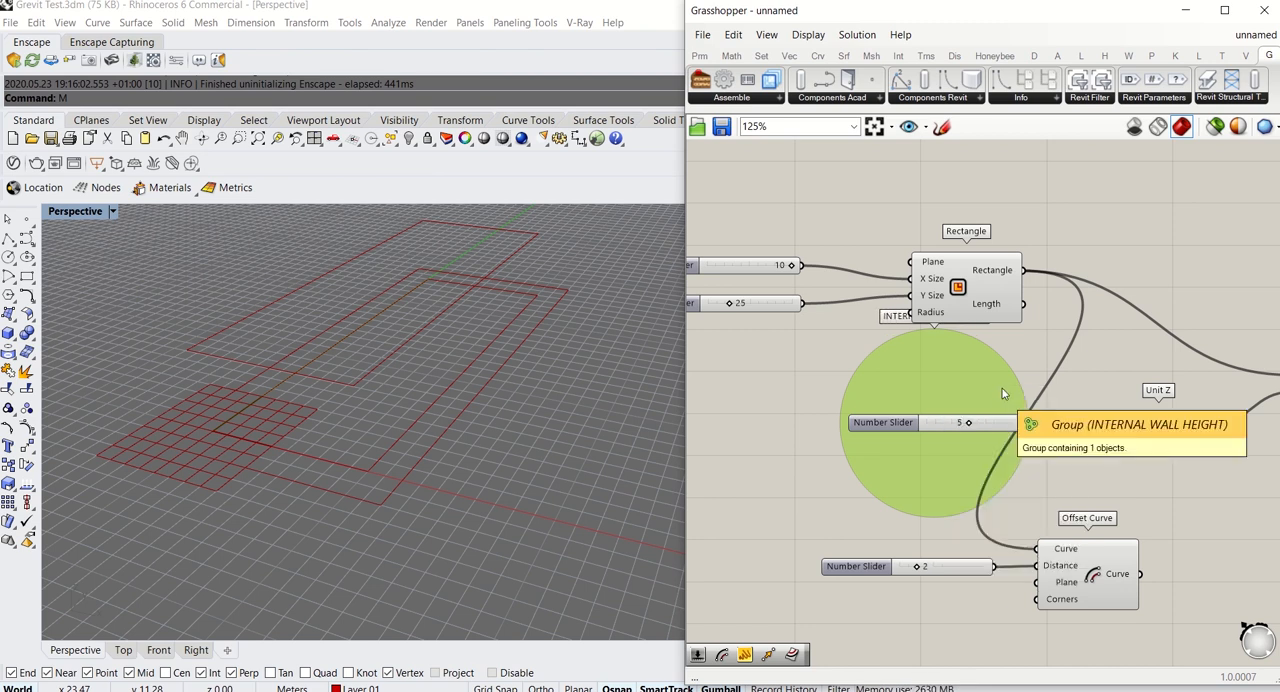
Duplicate the INTERNAL WALL HEIGHT slider group with its Unit Z and Move components, placing the copy below the Offset Curve component
drag(954, 370, 959, 388)
scroll(948, 396, down, 3)
drag(929, 314, 1229, 429)
shift+click(852, 398)
key(ctrl+c)
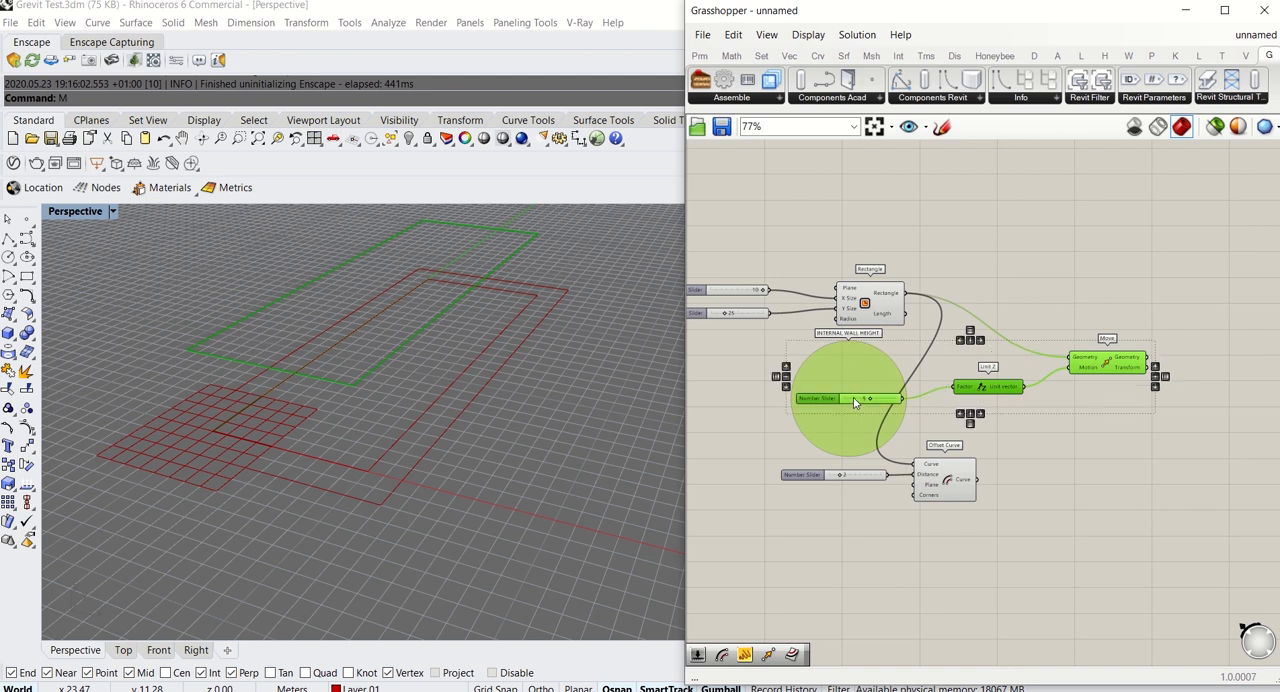
key(ctrl+v)
drag(1005, 398, 1030, 577)
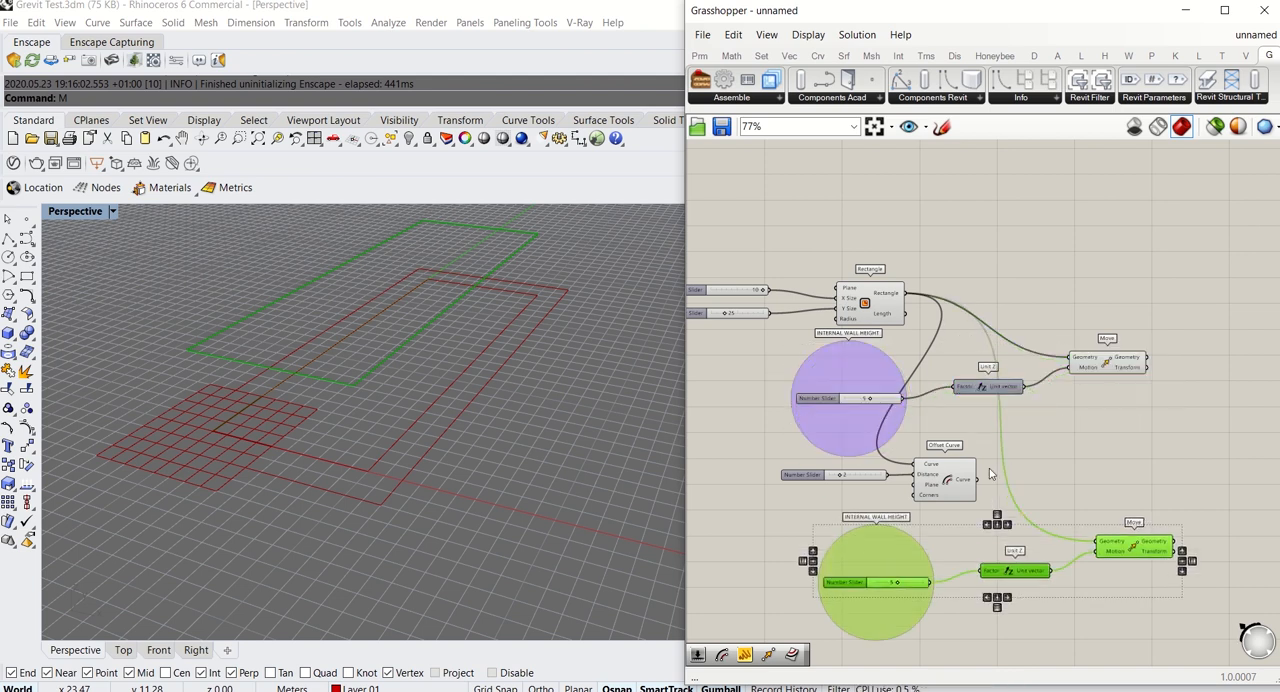
Connect the Offset Curve output to the copied Move's Geometry input, replacing the Rectangle connection
drag(1098, 538, 1102, 541)
right_drag(1084, 503, 1107, 409)
click(985, 512)
Set the slider in the upper INTERNAL WALL HEIGHT group to 3
scroll(882, 385, up, 3)
scroll(872, 385, up, 3)
scroll(900, 316, down, 3)
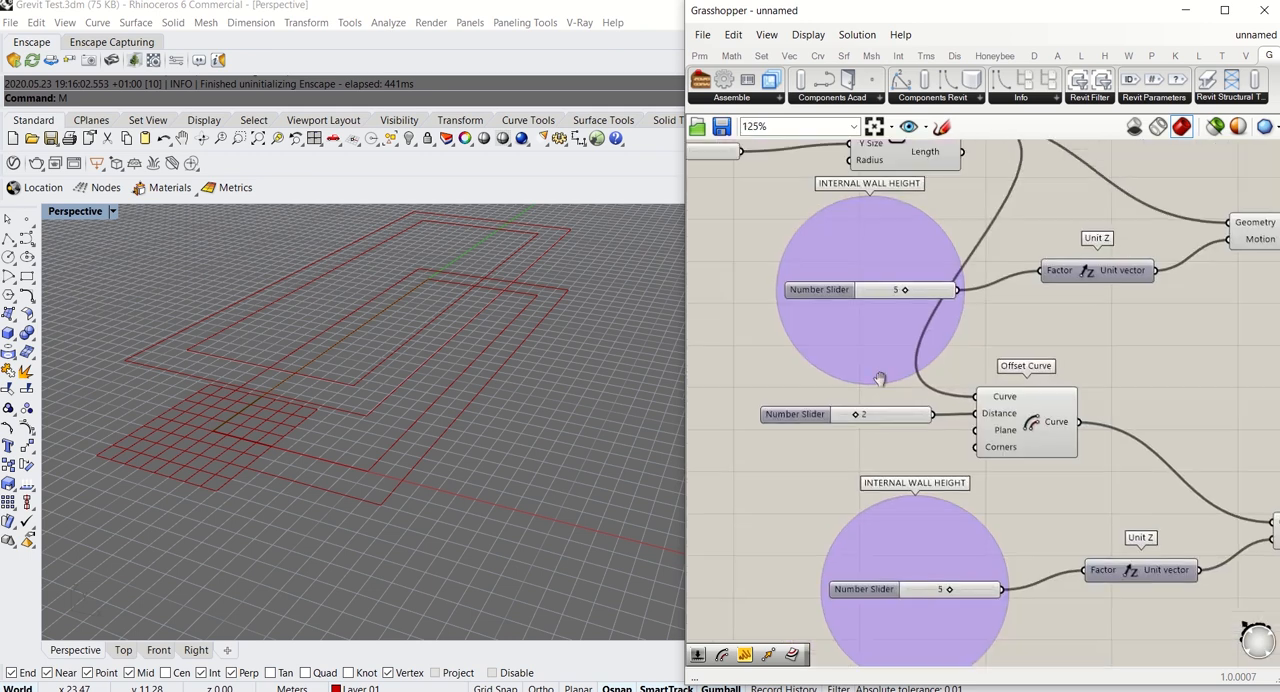
drag(905, 312, 891, 314)
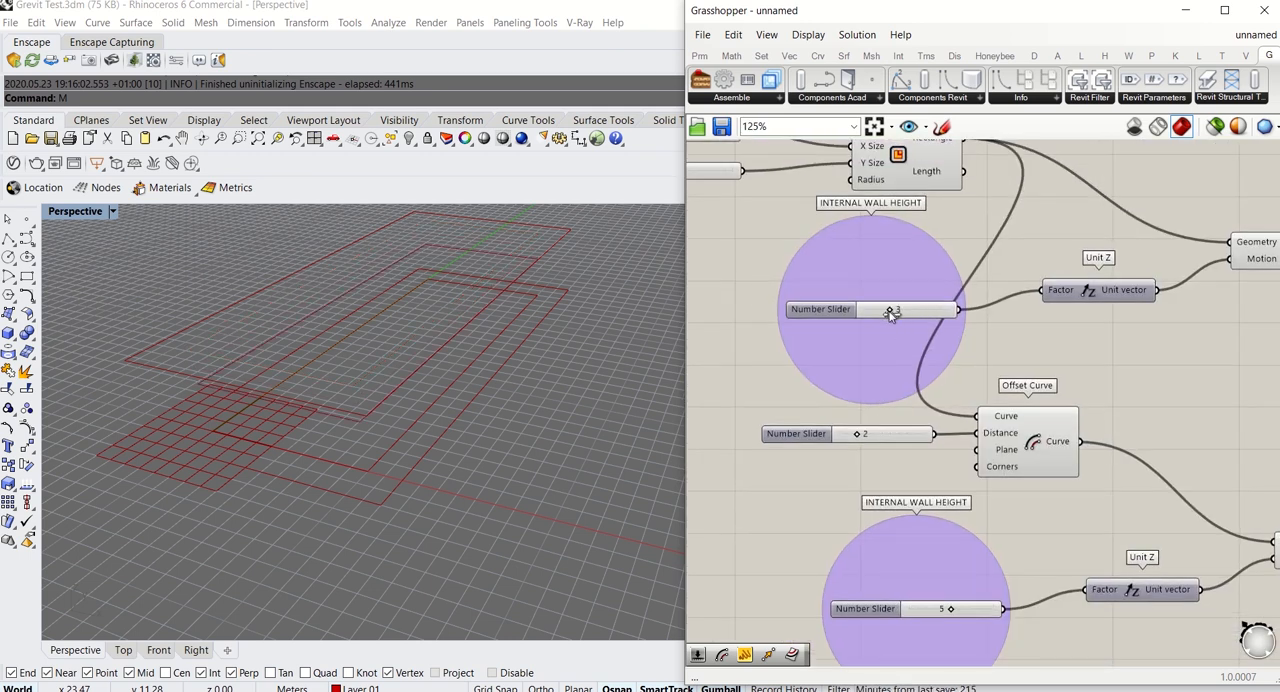
scroll(490, 360, down, 10)
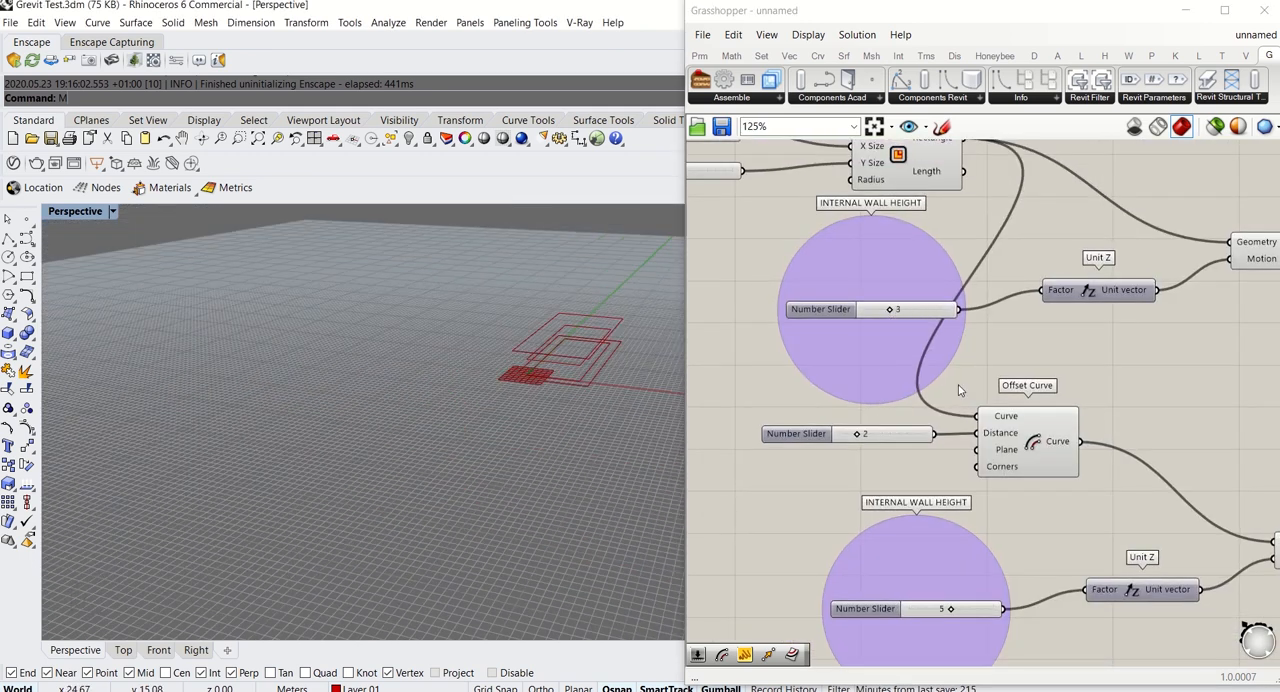
Shift the upper Move component slightly and add a Loft component beyond the two Move components
scroll(940, 393, down, 3)
scroll(940, 393, down, 2)
drag(1015, 335, 1030, 336)
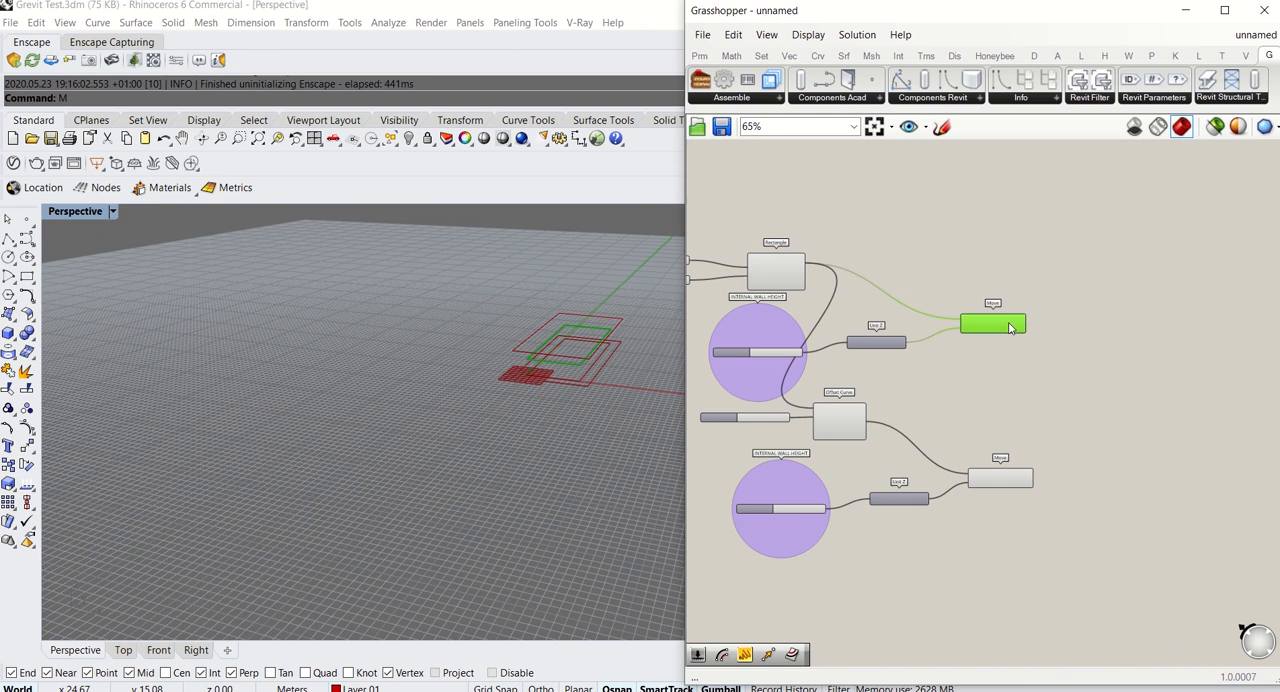
double_click(1124, 352)
text(loft)
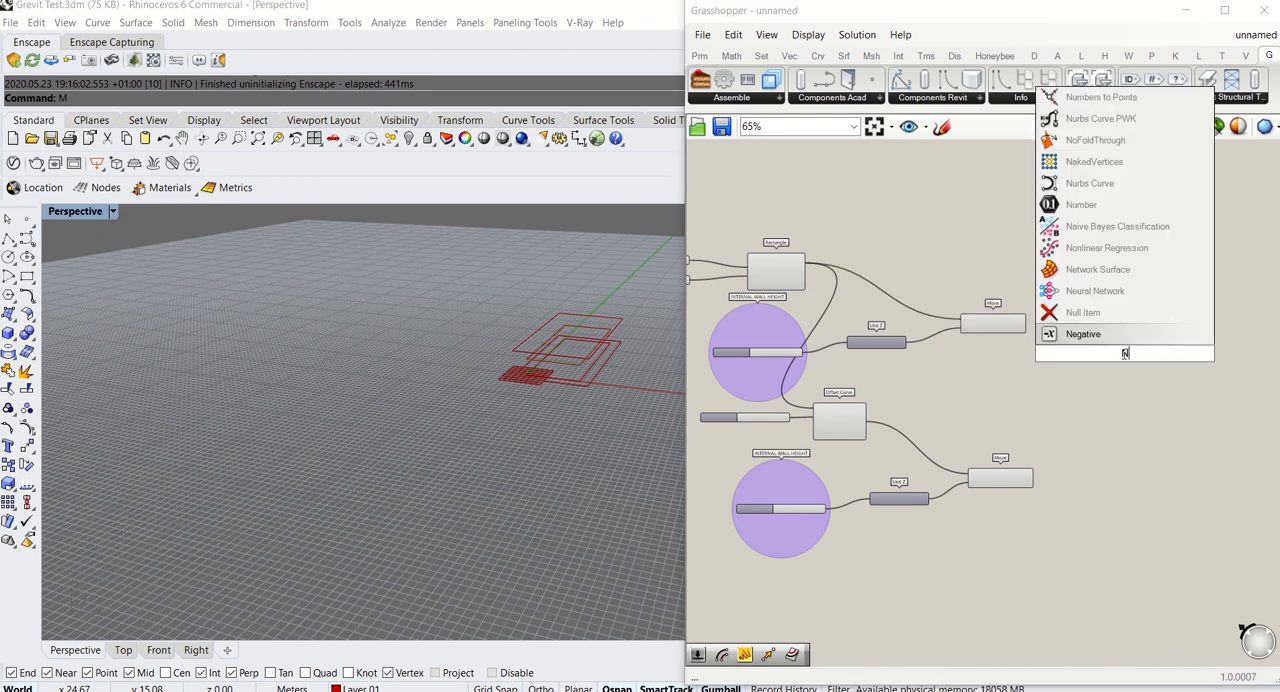
key(Return)
scroll(1124, 358, up, 4)
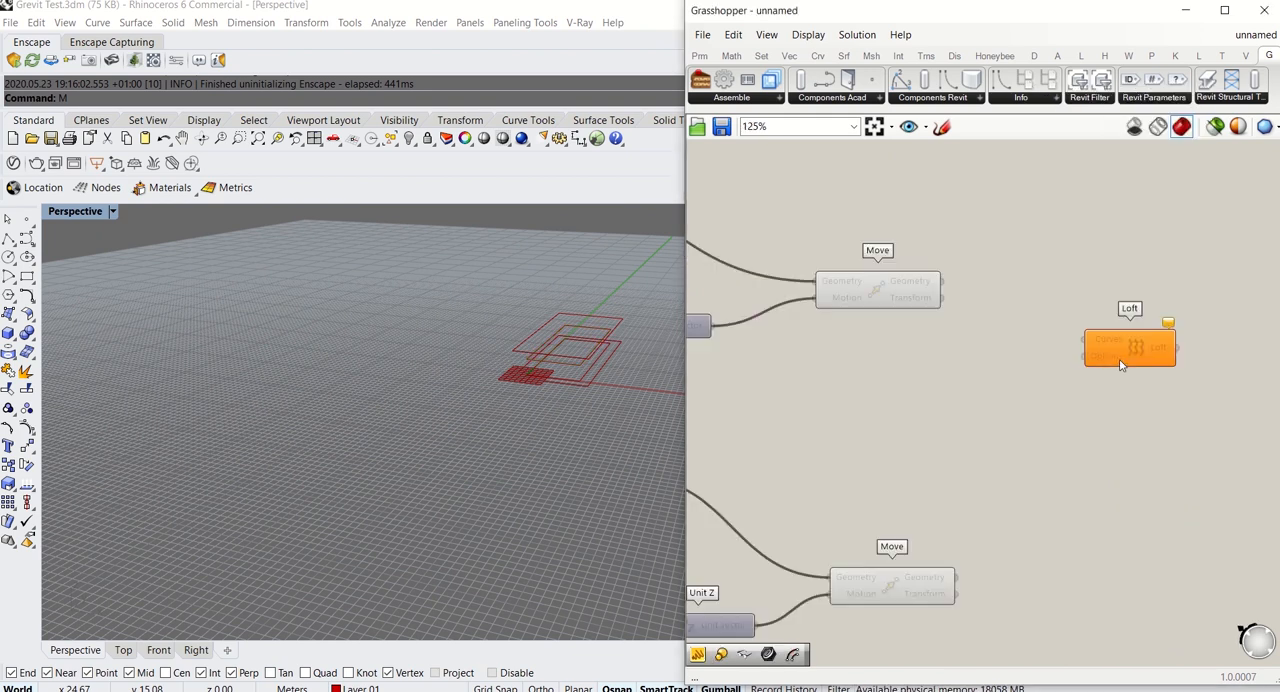
Connect the Geometry outputs of both Move components to Loft's Curves input
click(868, 290)
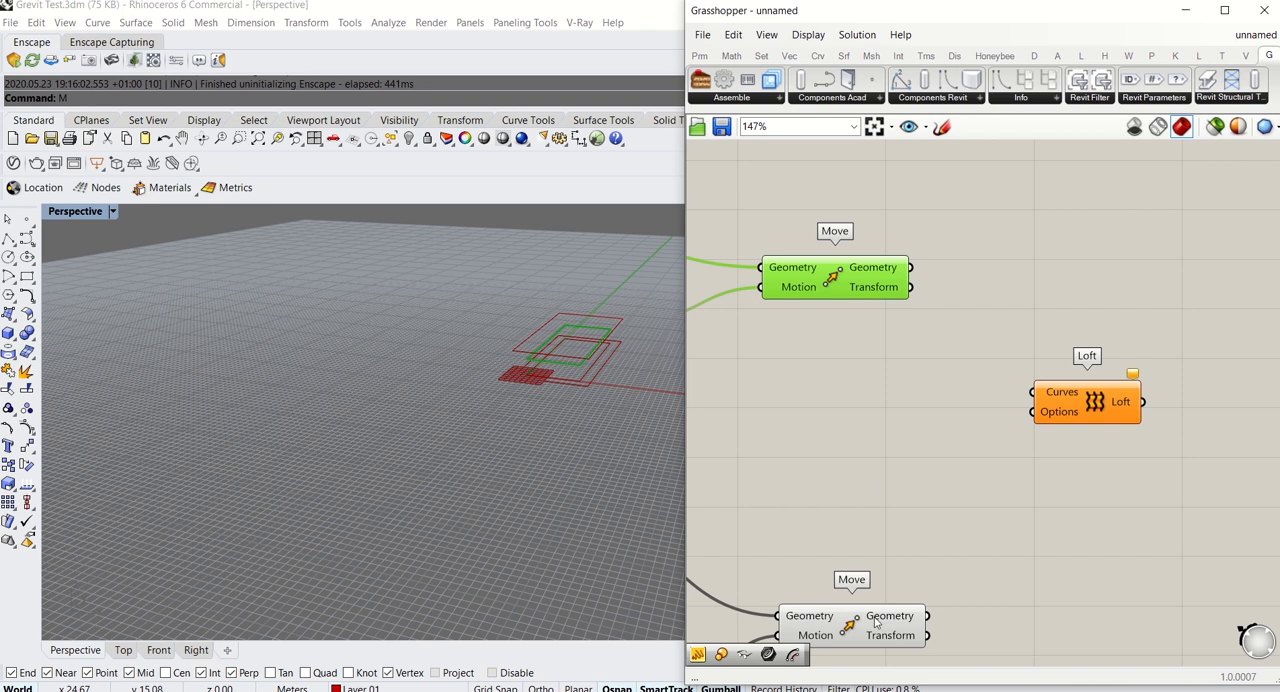
shift+click(876, 622)
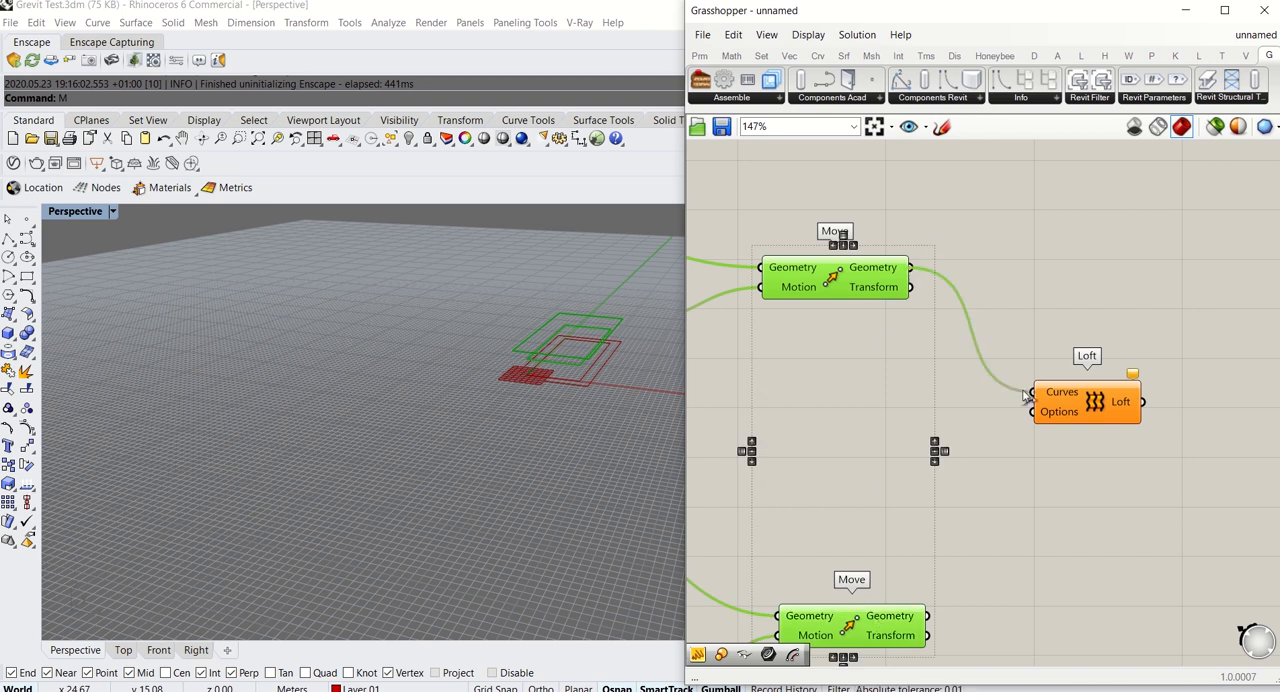
drag(1024, 397, 927, 616)
click(1080, 512)
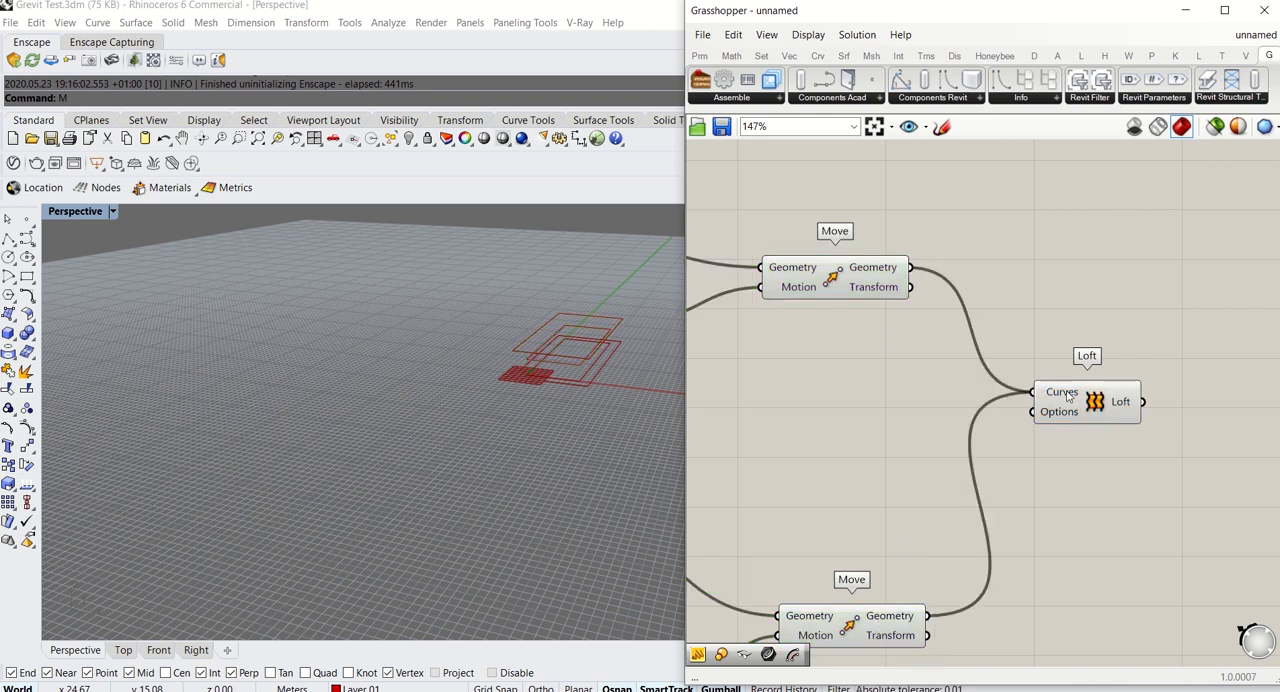
Flatten Loft's Curves input and move the component up beside the upper Move
right_click(1066, 395)
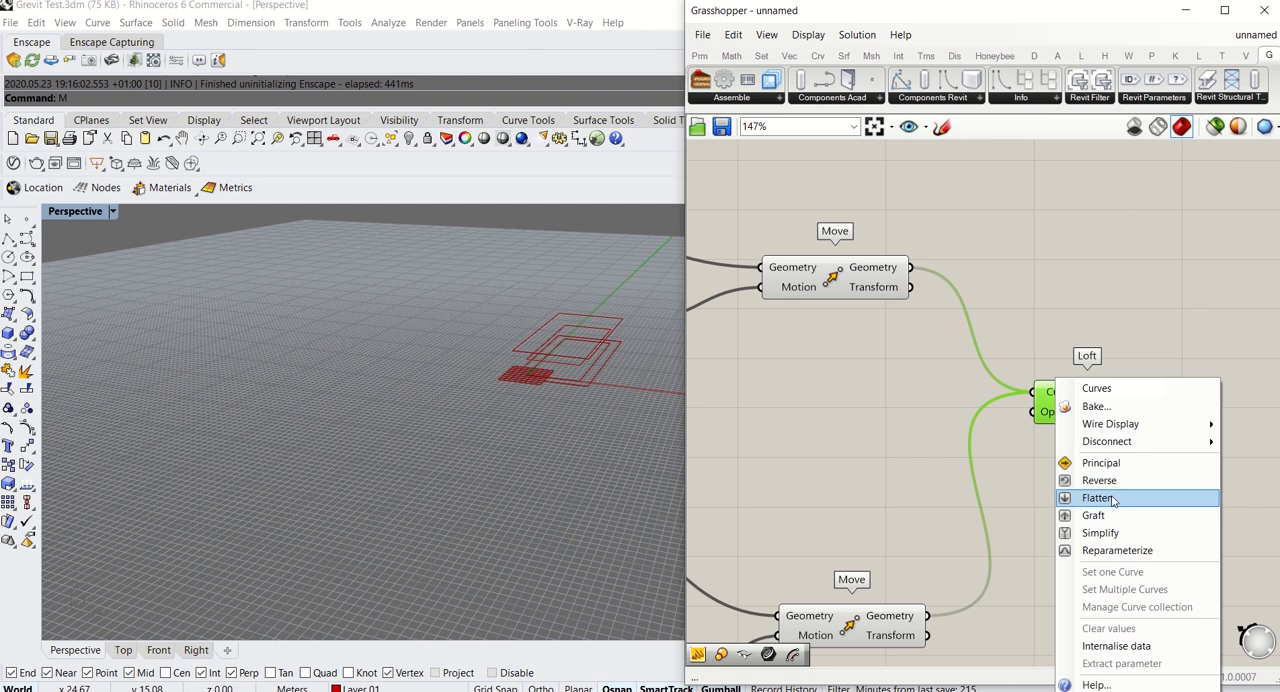
click(1113, 502)
right_drag(1035, 479, 1040, 427)
drag(1087, 350, 1085, 240)
click(837, 391)
scroll(588, 295, up, 2)
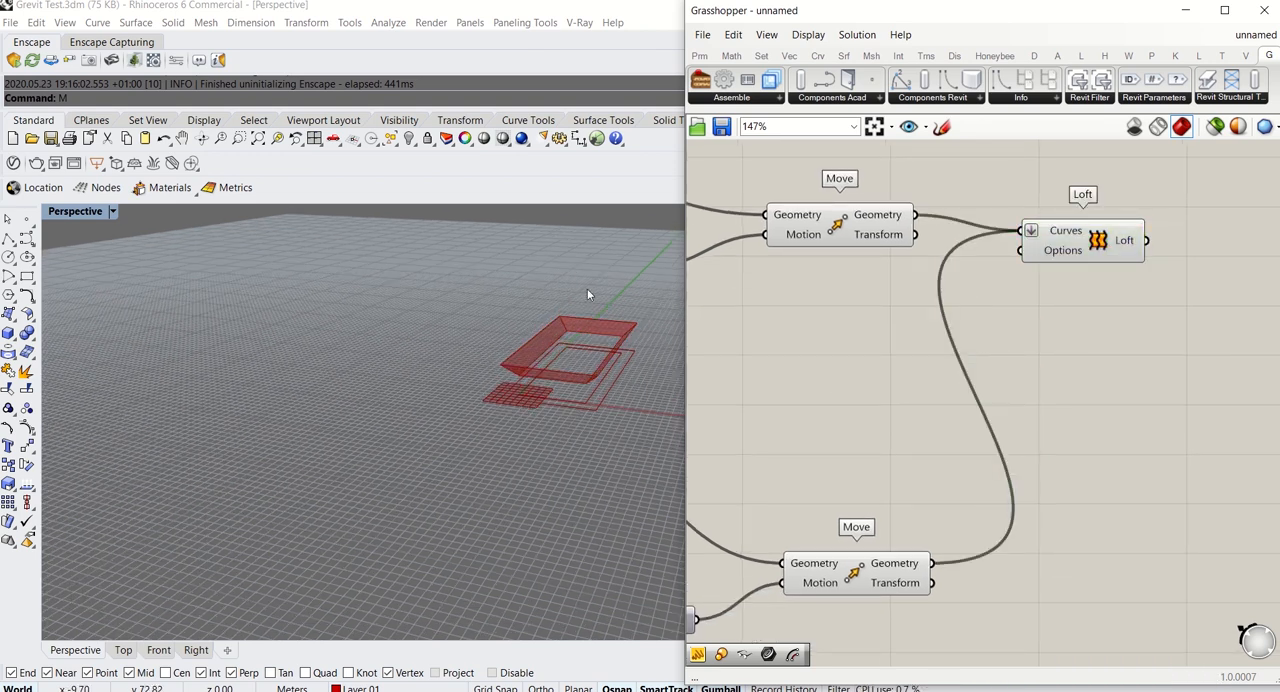
right_drag(588, 295, 465, 403)
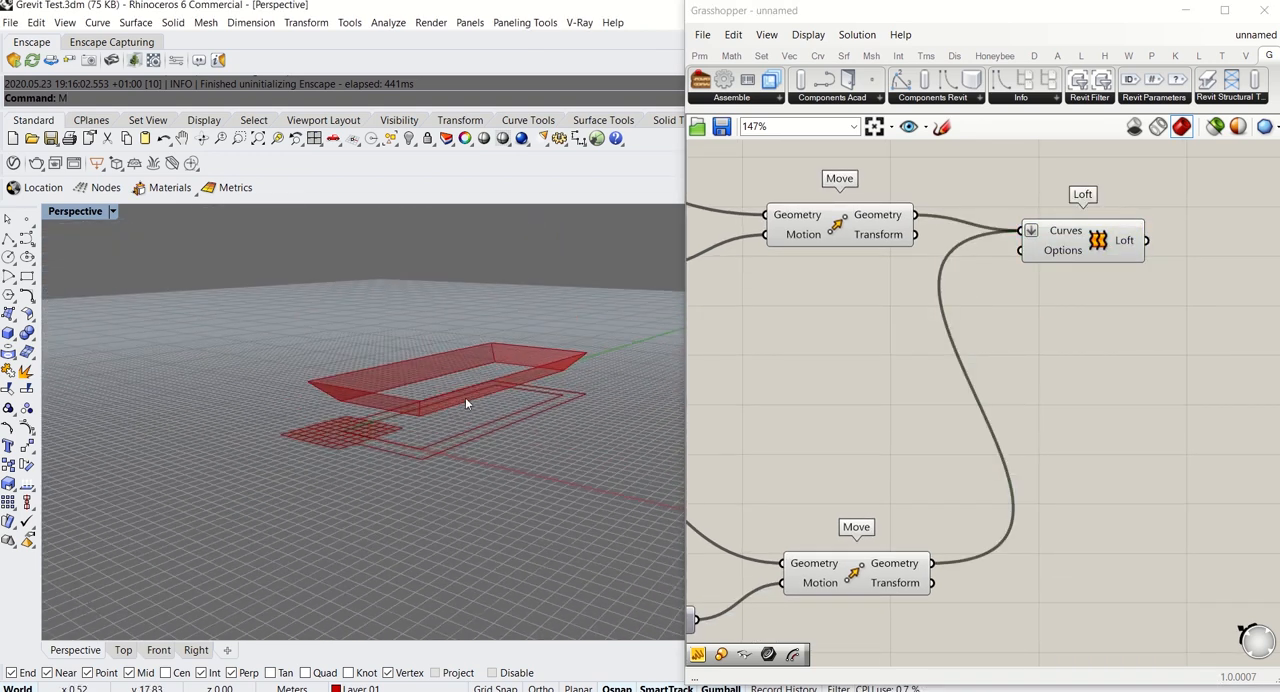
scroll(464, 440, up, 2)
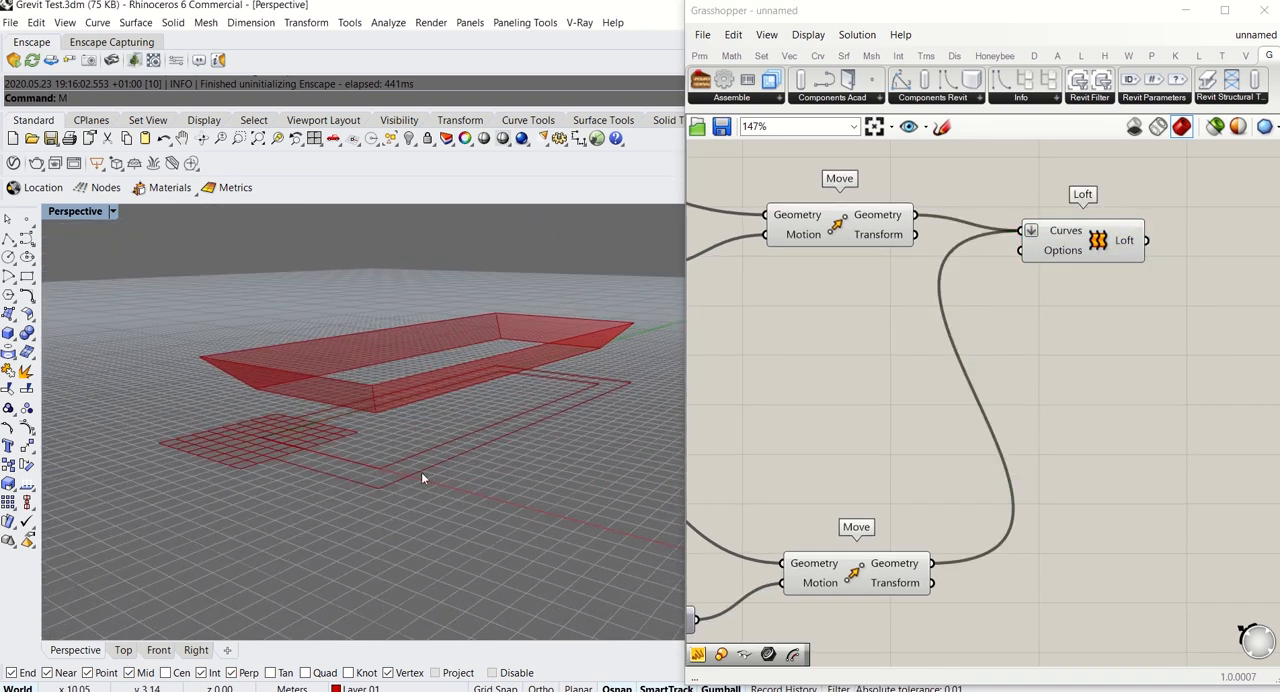
Add a second Loft above the first and feed its Curves input from the Rectangle and the upper Move's Geometry
scroll(810, 370, down, 4)
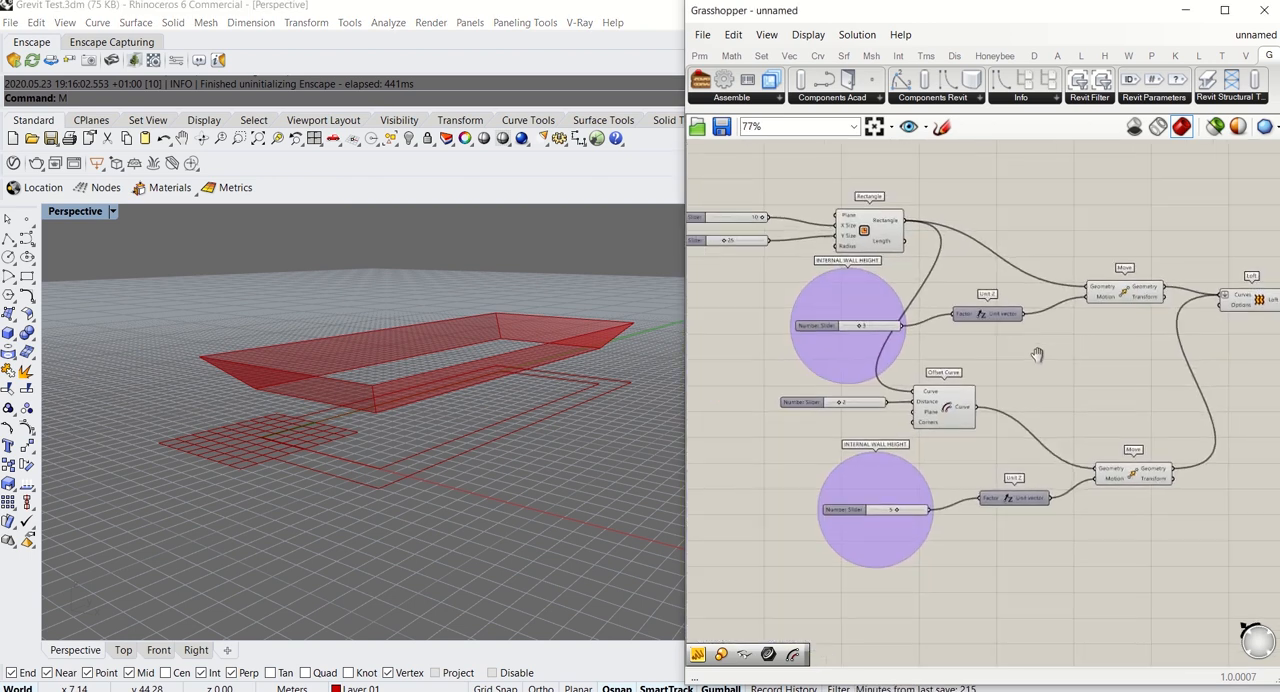
right_drag(853, 316, 830, 427)
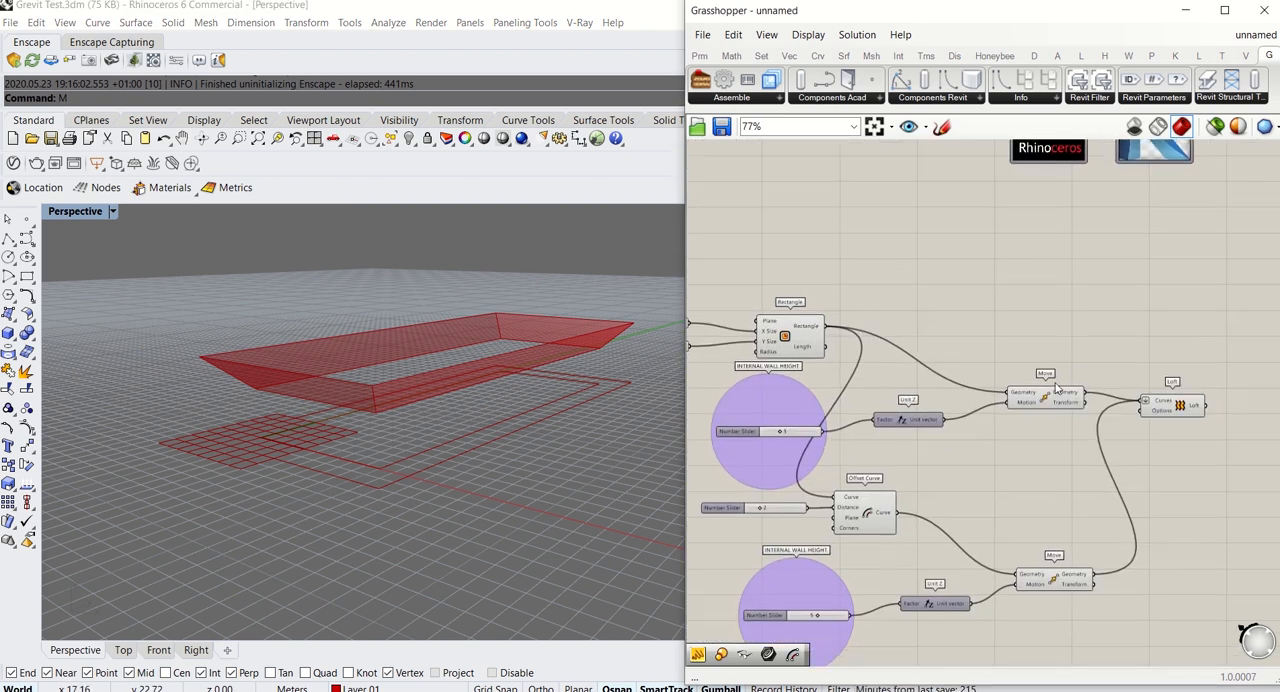
double_click(1005, 317)
text(LOFT)
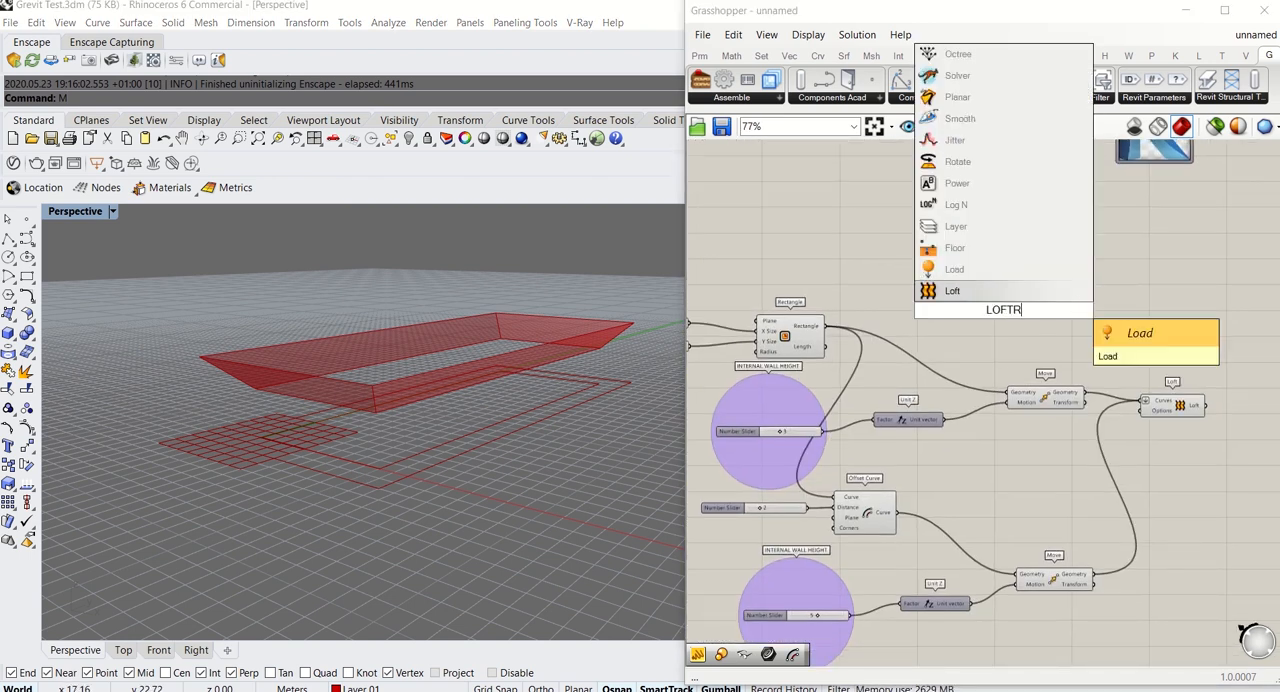
key(Return)
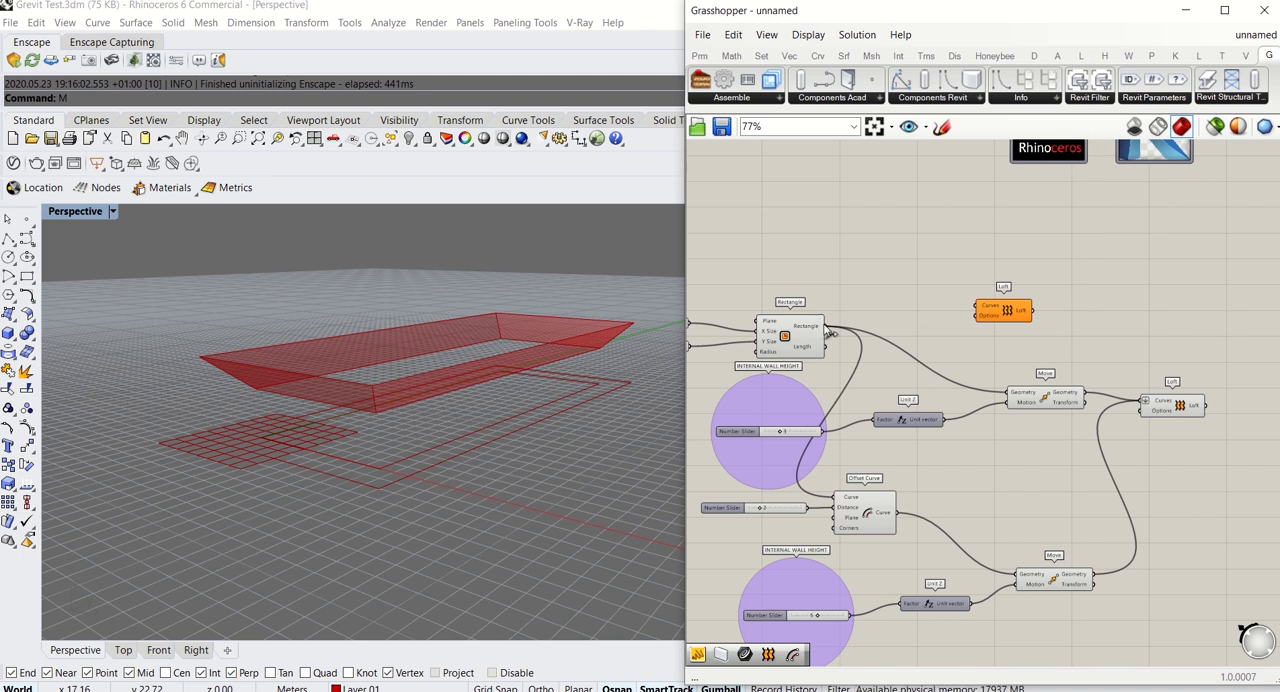
Copy the second Loft beside the lower Move and rewire its Curves input to the Offset Curve and lower Move outputs
drag(968, 312, 1195, 580)
right_drag(1168, 586, 1106, 510)
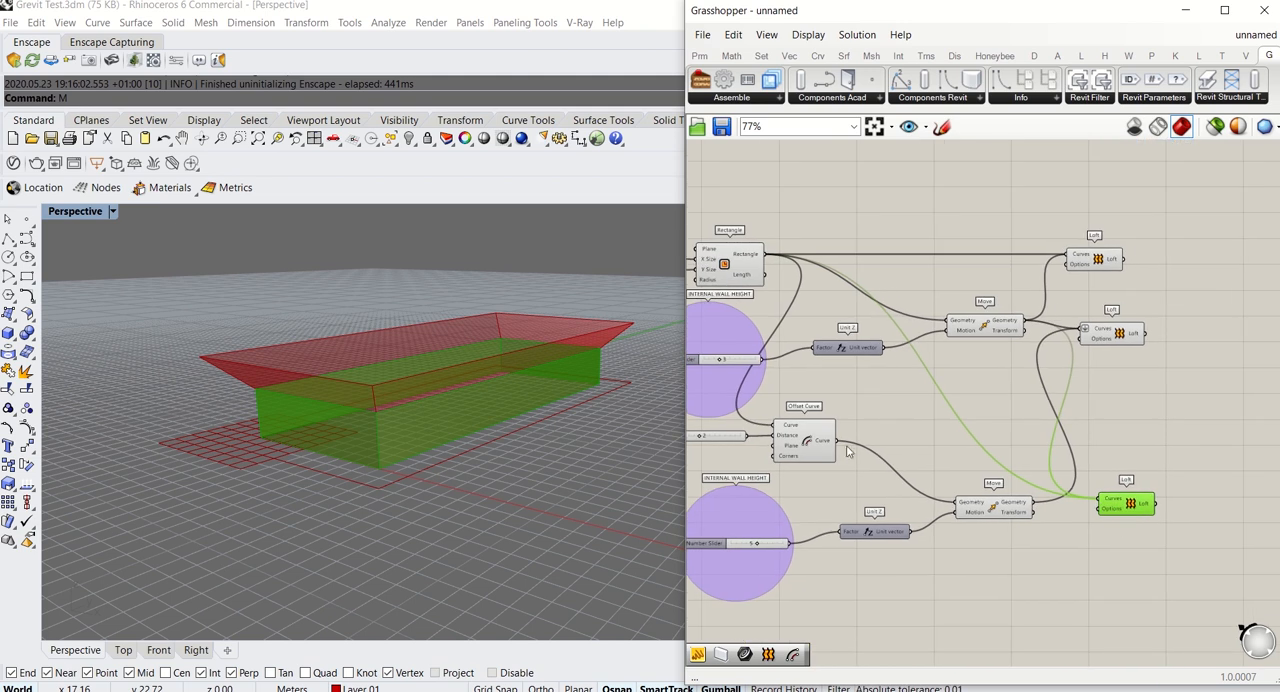
drag(945, 466, 1130, 496)
click(1071, 539)
click(1128, 418)
Examine the lofted walls and sloping roof of the pavilion from above and from inside the courtyard
right_drag(494, 341, 431, 411)
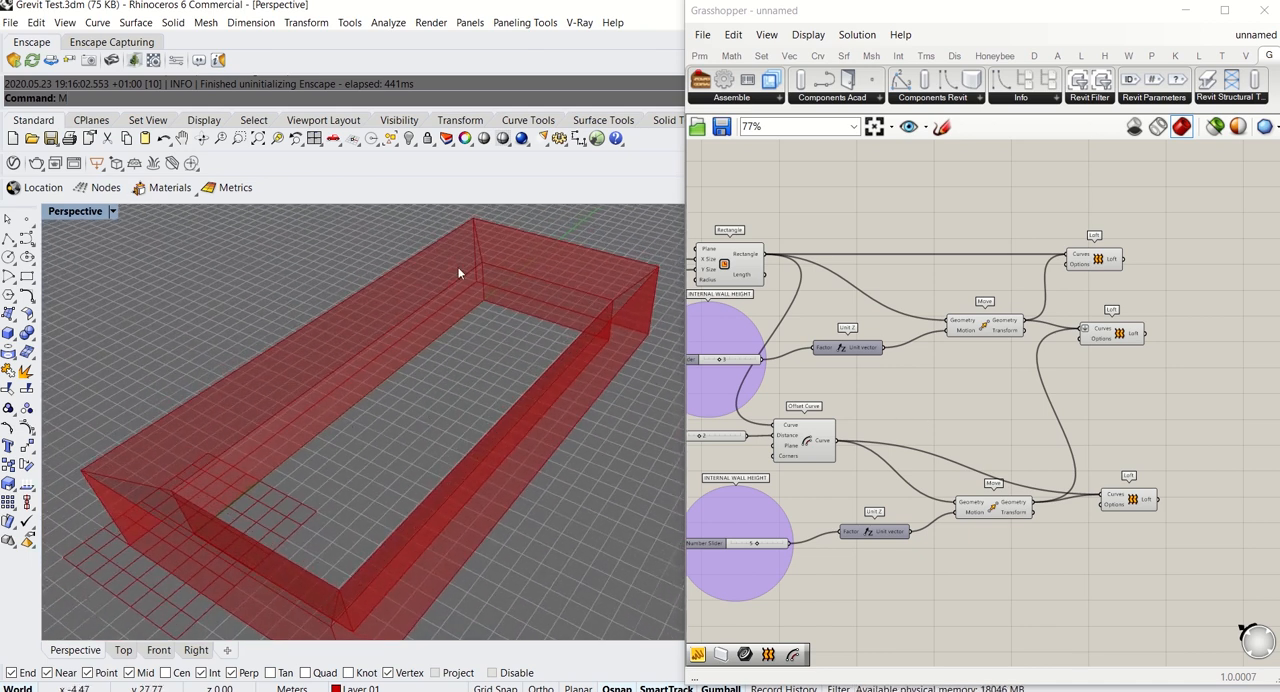
scroll(463, 268, up, 4)
right_drag(464, 268, 551, 262)
scroll(434, 414, up, 2)
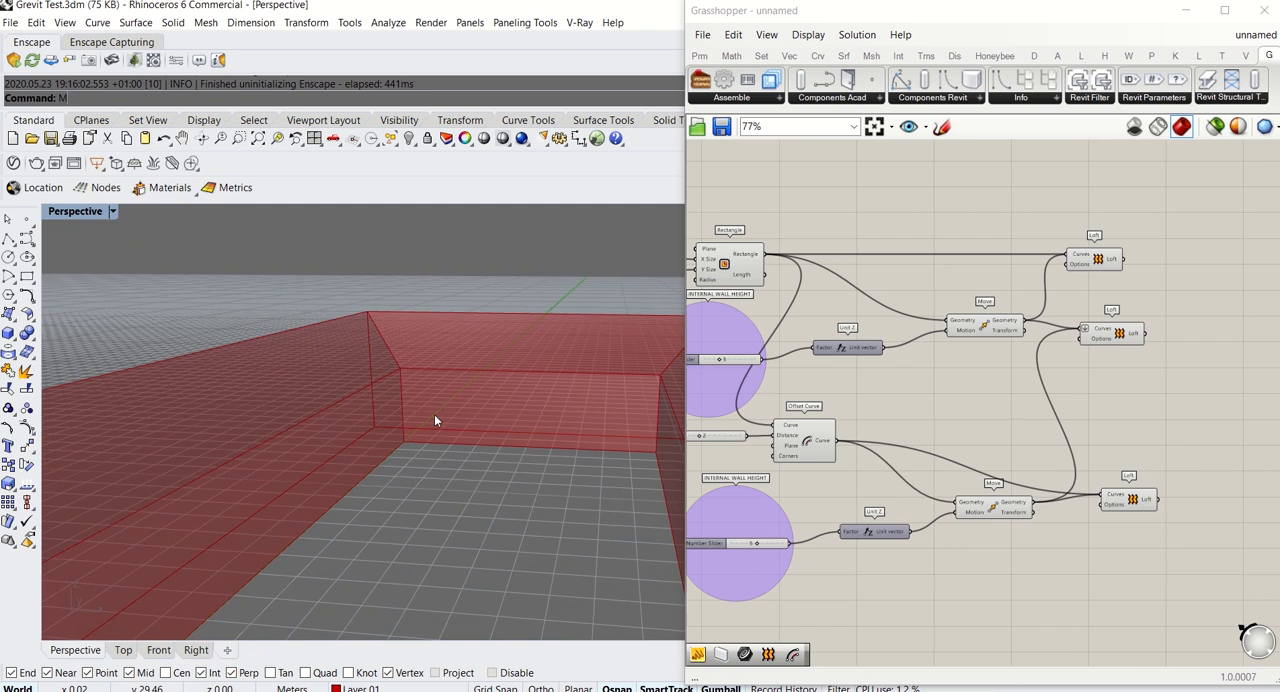
scroll(434, 414, up, 2)
right_drag(426, 446, 354, 387)
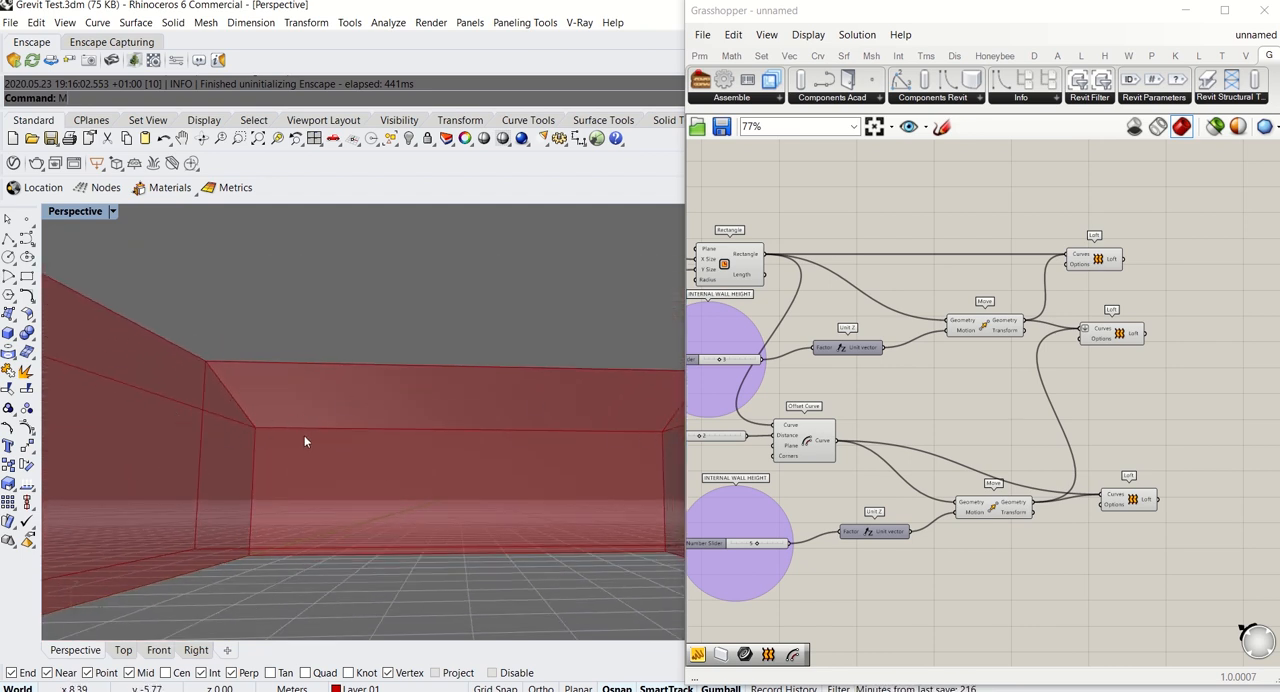
Move the flattened roof Loft component farther from the upper Move to make room, and select that Move to highlight its curve
right_drag(826, 416, 951, 410)
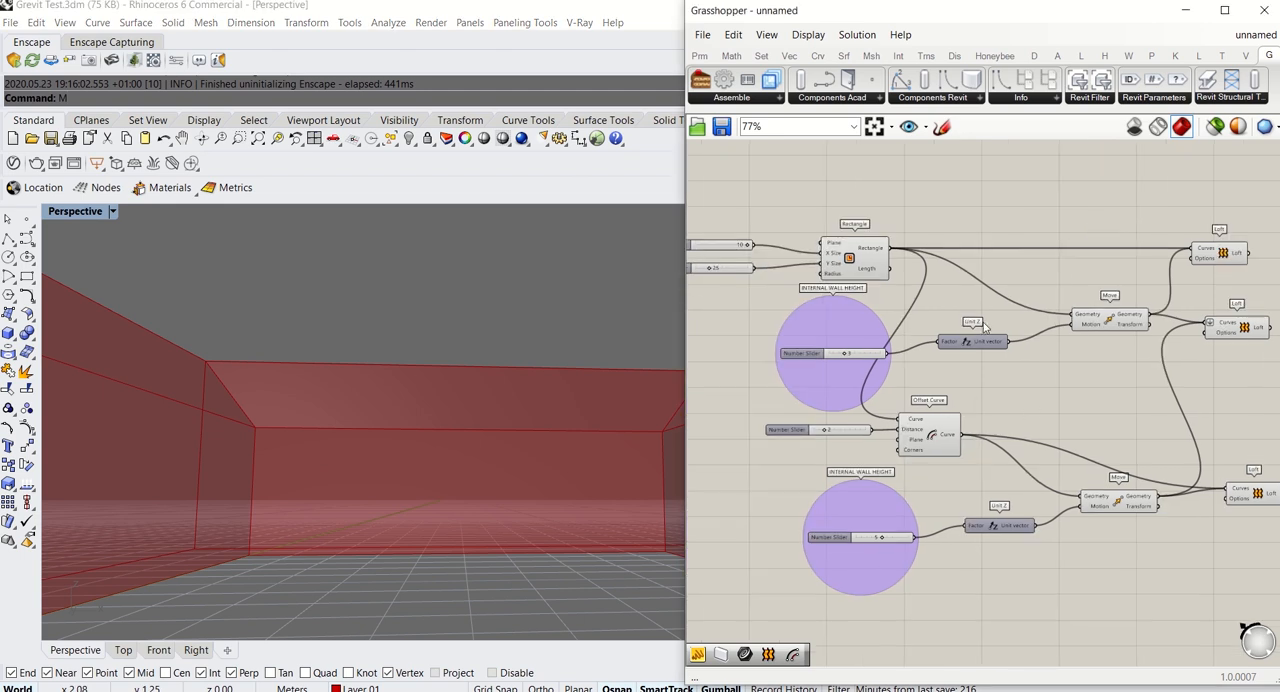
right_drag(984, 327, 824, 367)
right_drag(1059, 381, 967, 380)
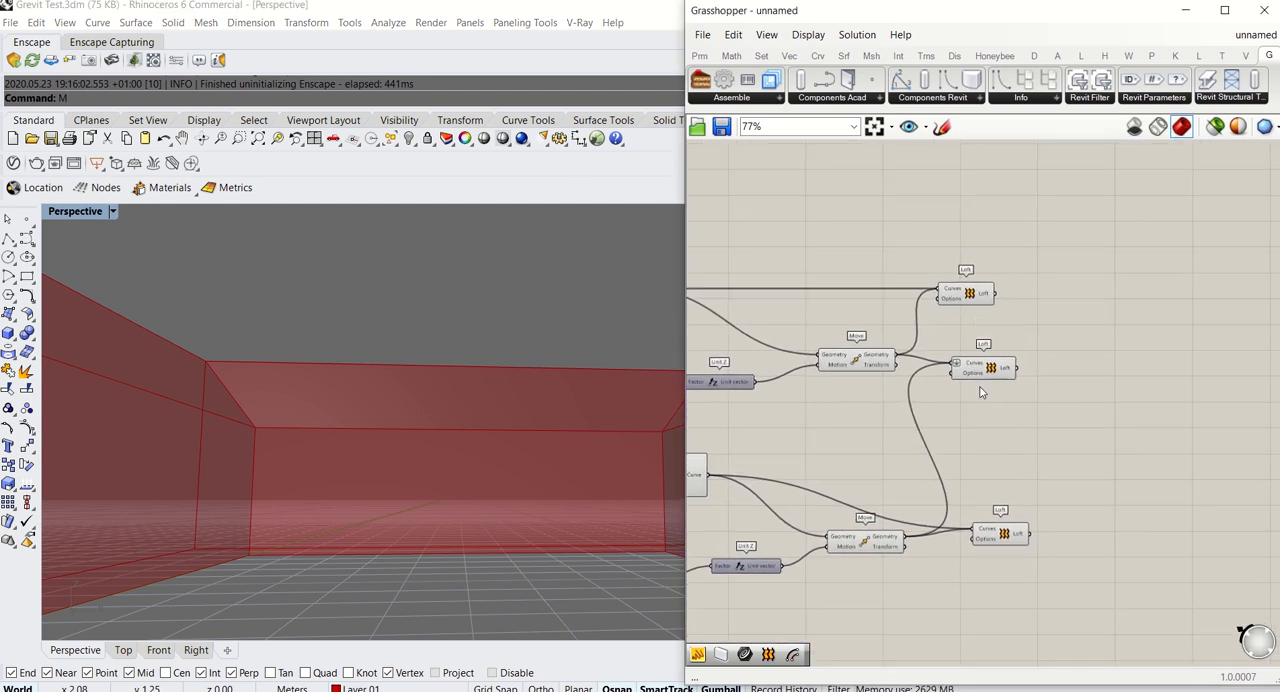
drag(984, 368, 1116, 363)
click(873, 363)
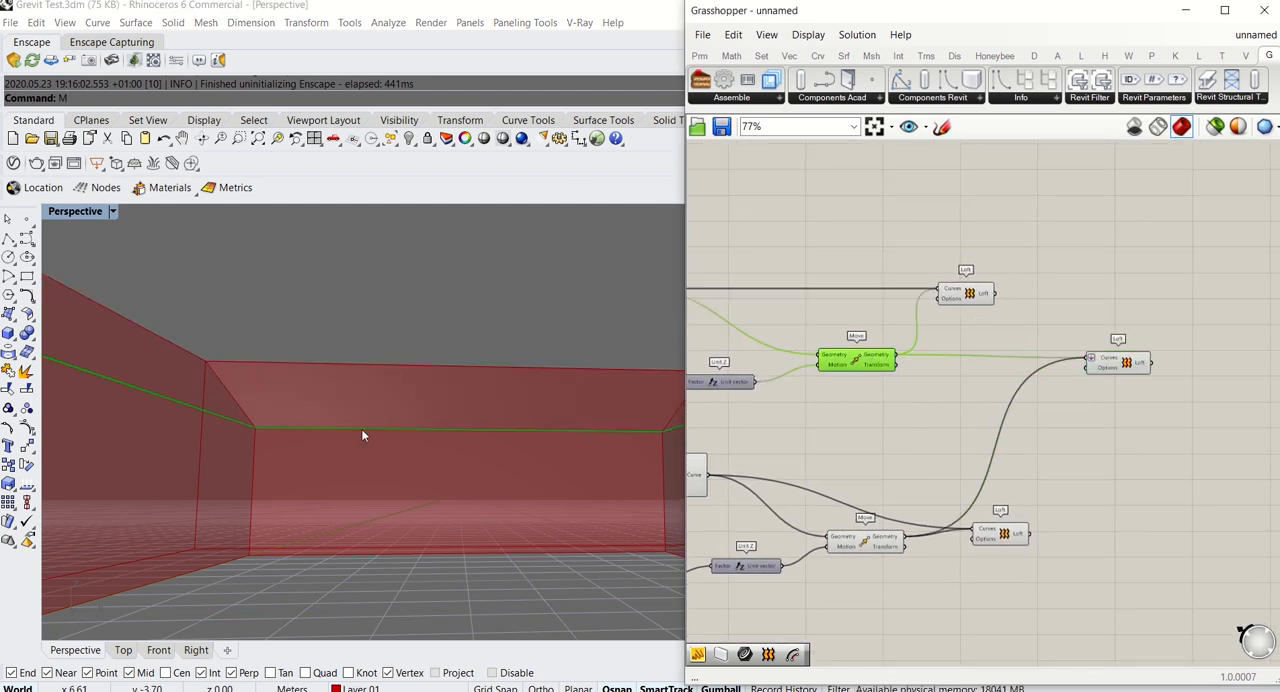
Add an Offset Curve component beside the upper Move and connect Move's Geometry output to its Curve input
right_drag(363, 435, 500, 443)
click(894, 406)
double_click(894, 404)
text(OFF)
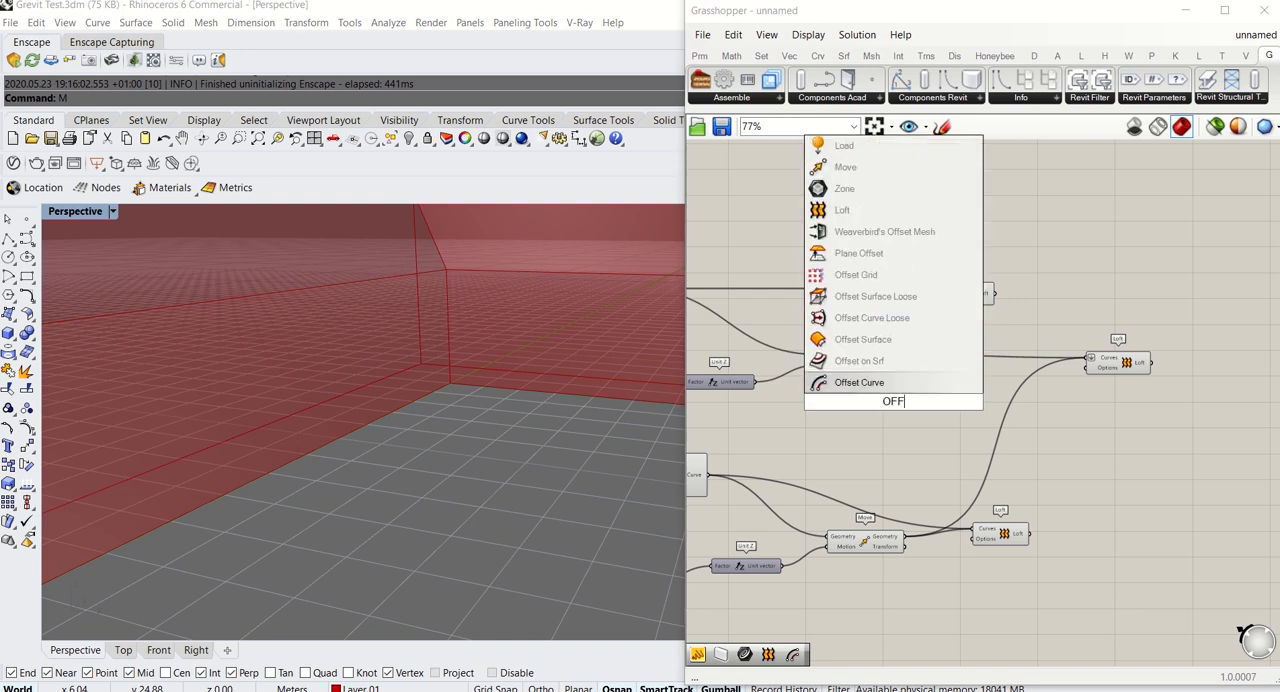
key(Return)
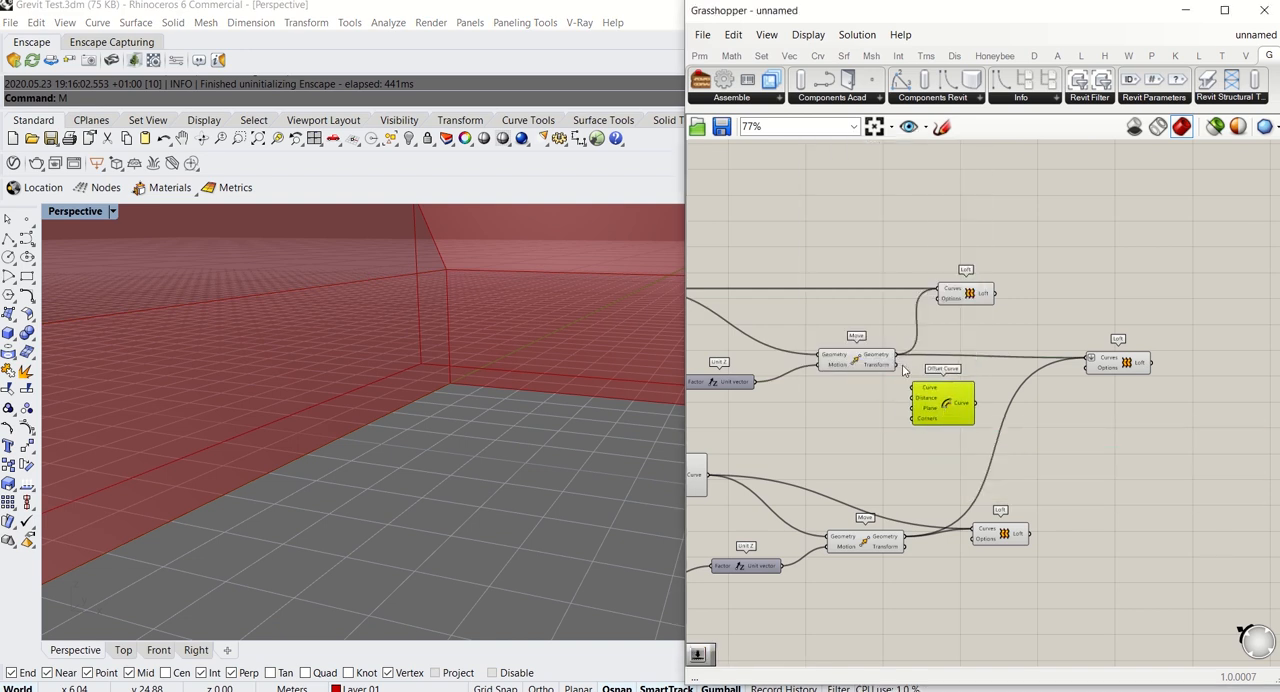
drag(915, 388, 917, 389)
drag(928, 396, 948, 378)
Apply the expression -X to the Distance input of the new Offset Curve component
right_click(948, 378)
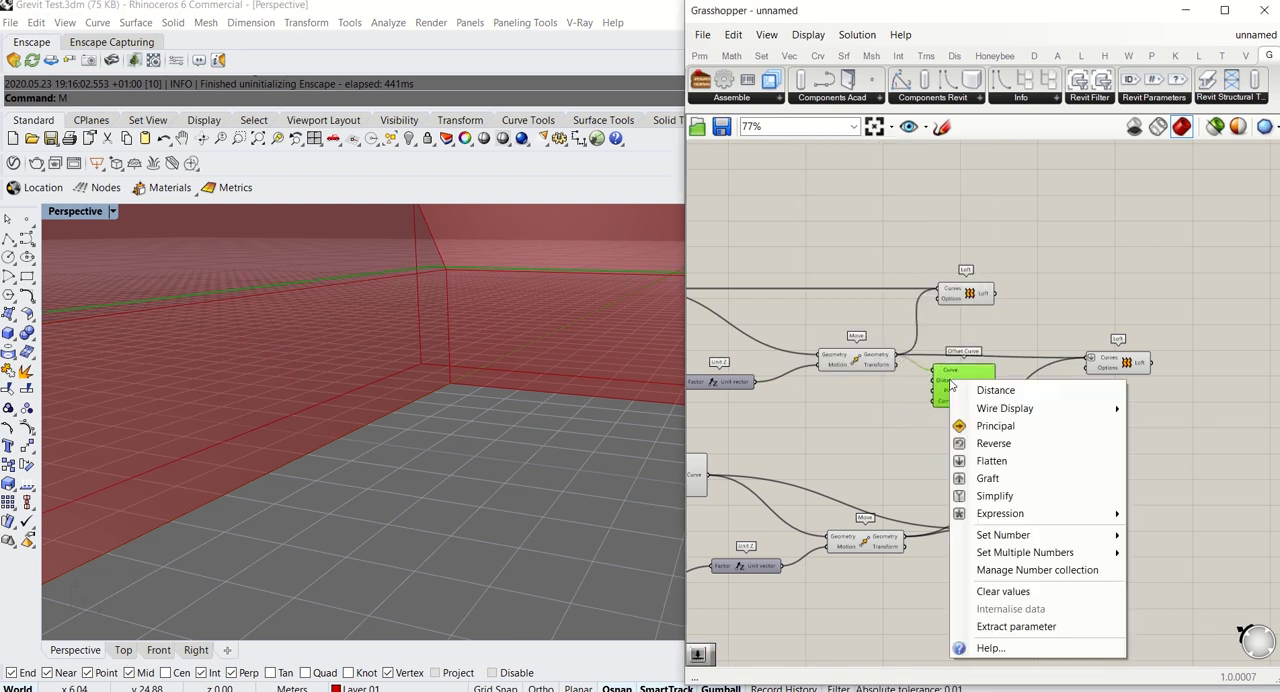
click(893, 409)
scroll(931, 388, up, 4)
scroll(975, 370, up, 2)
right_click(966, 373)
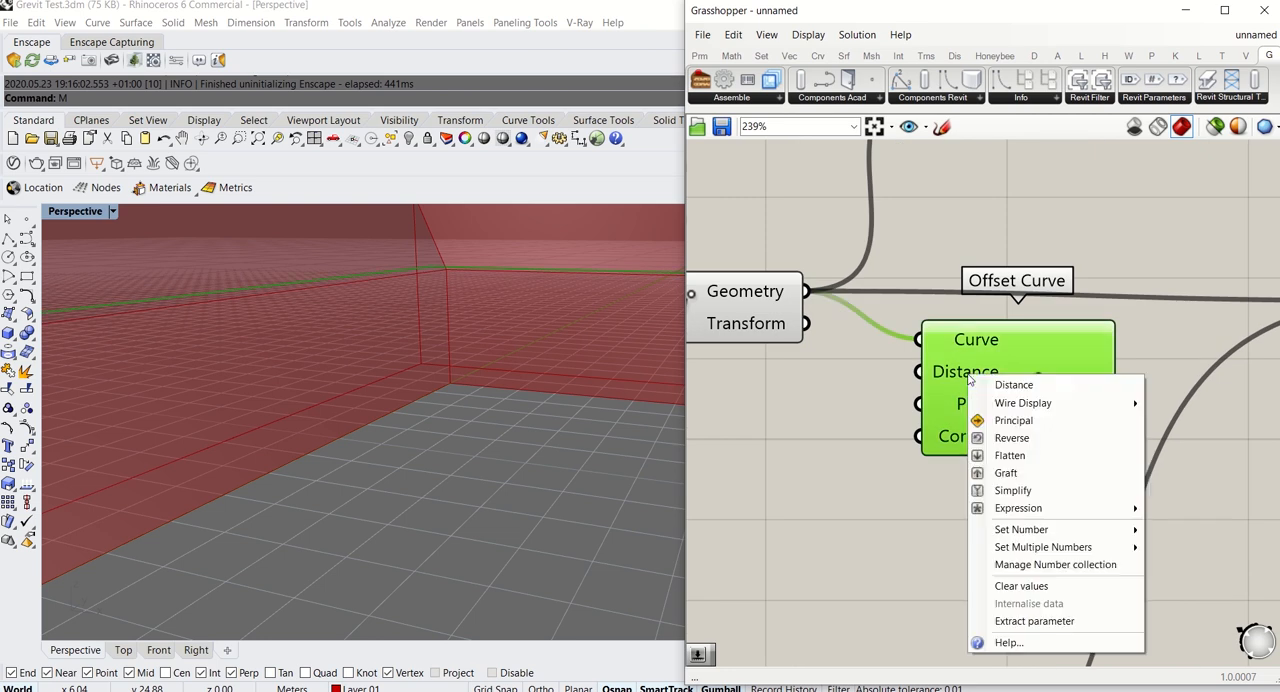
mouse_move(1062, 510)
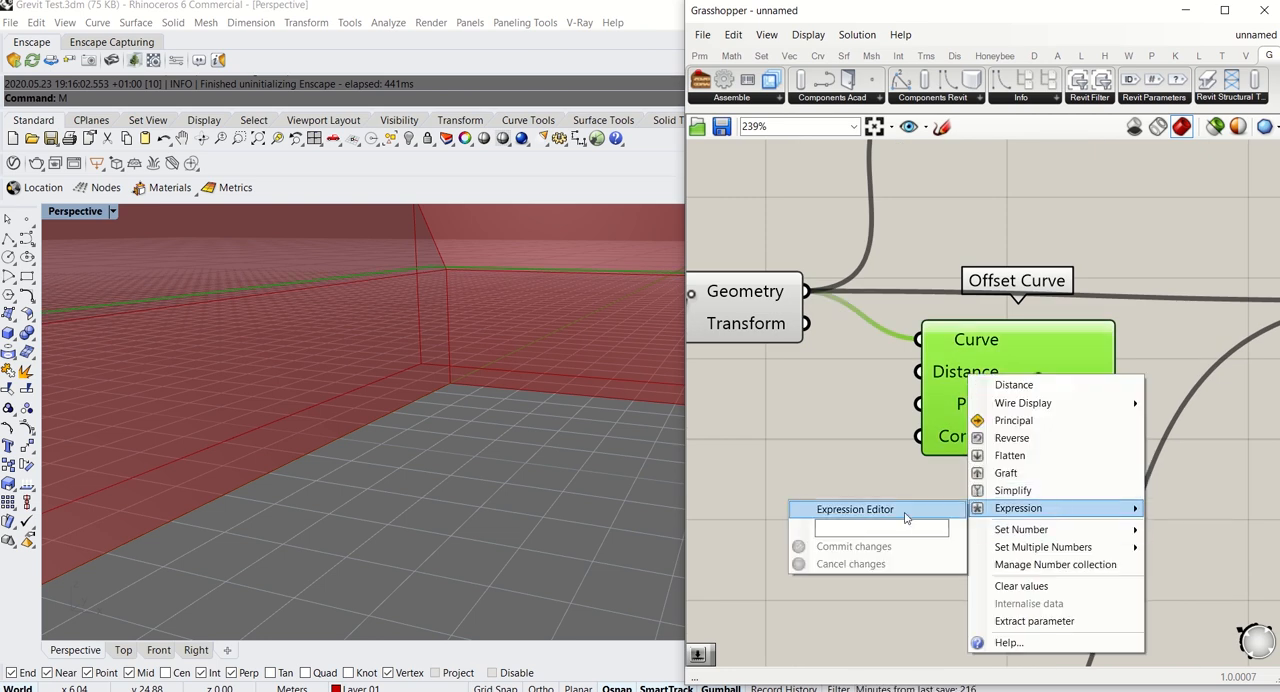
click(905, 525)
text(-x)
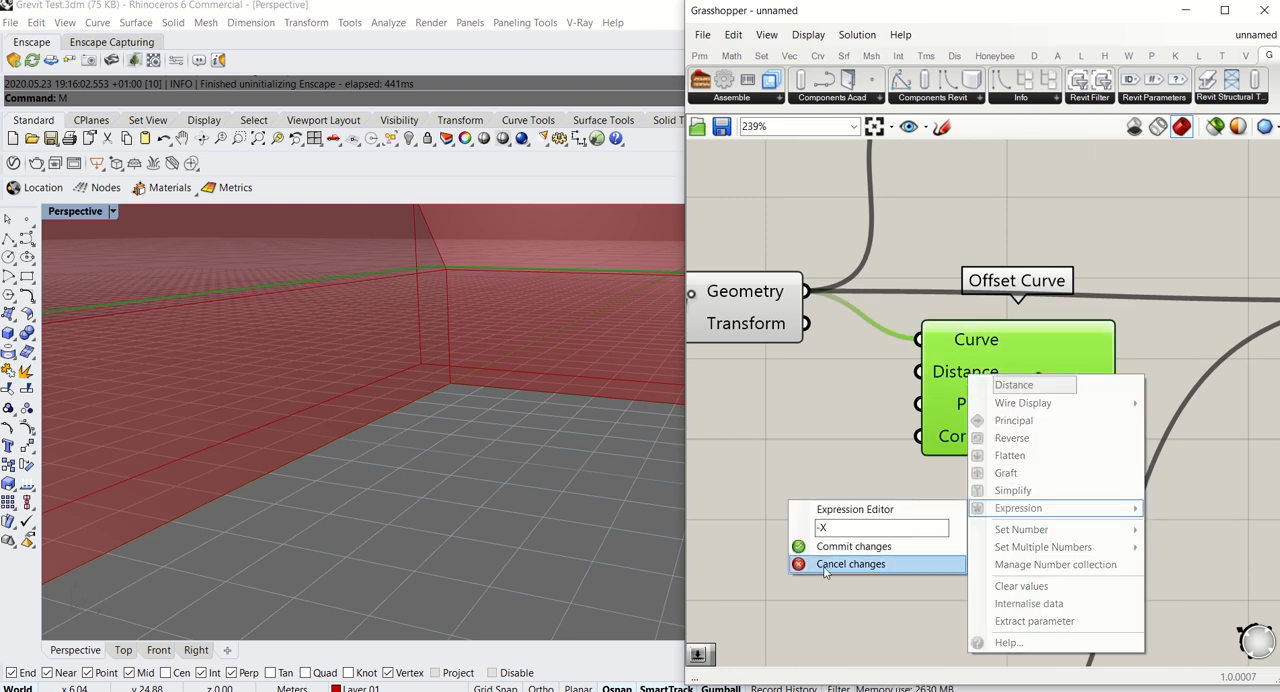
click(853, 546)
Add a number slider with the value 1 and connect it to the new Offset Curve's Distance input
double_click(737, 450)
text(1)
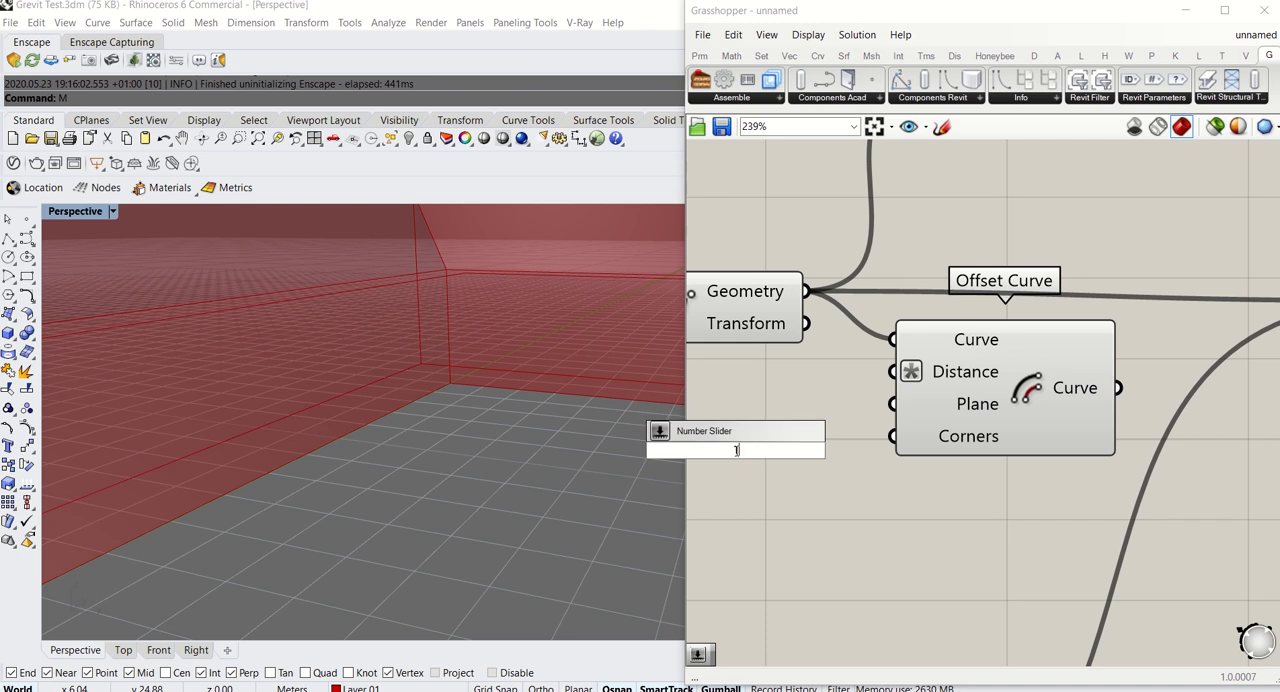
key(Return)
drag(963, 389, 1053, 397)
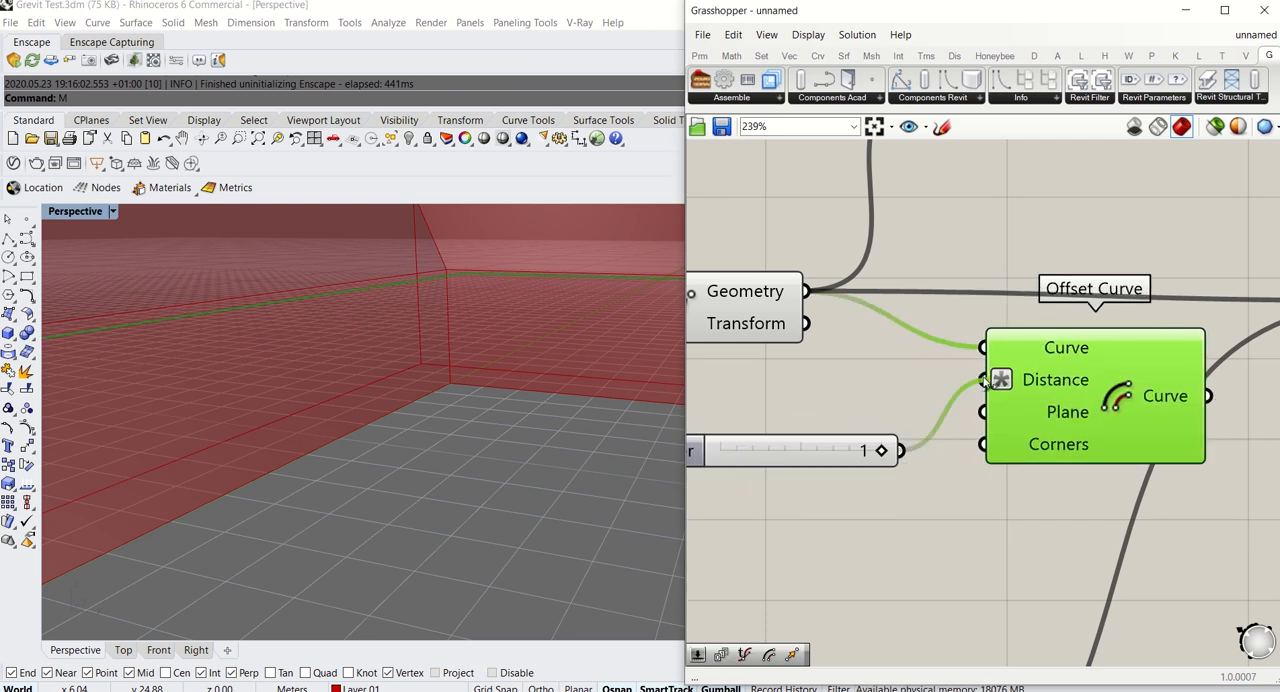
click(928, 521)
mouse_move(452, 379)
right_down()
mouse_move(460, 334)
mouse_move(464, 376)
right_up()
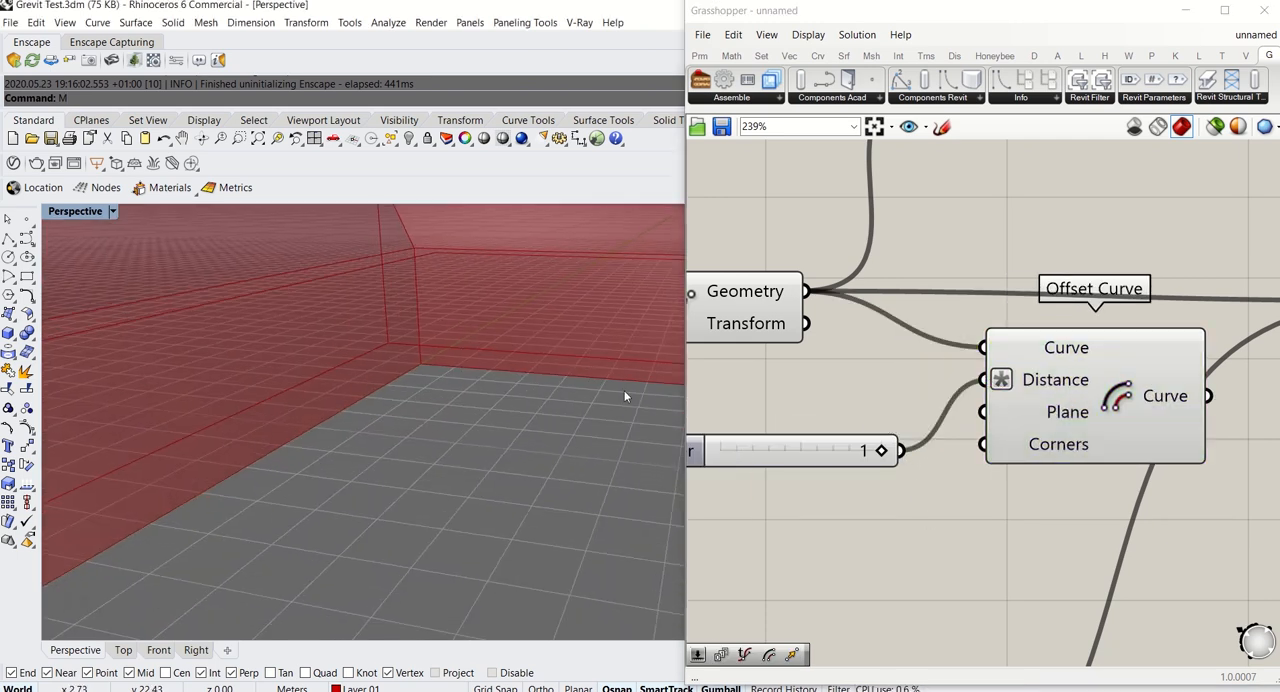
Disconnect the upper Move's Geometry output from the Curves input of the flattened roof Loft
scroll(999, 368, down, 5)
right_drag(997, 392, 960, 412)
drag(884, 323, 1049, 315)
drag(989, 325, 905, 322)
drag(1081, 397, 1101, 400)
scroll(1068, 399, up, 3)
scroll(1068, 399, down, 3)
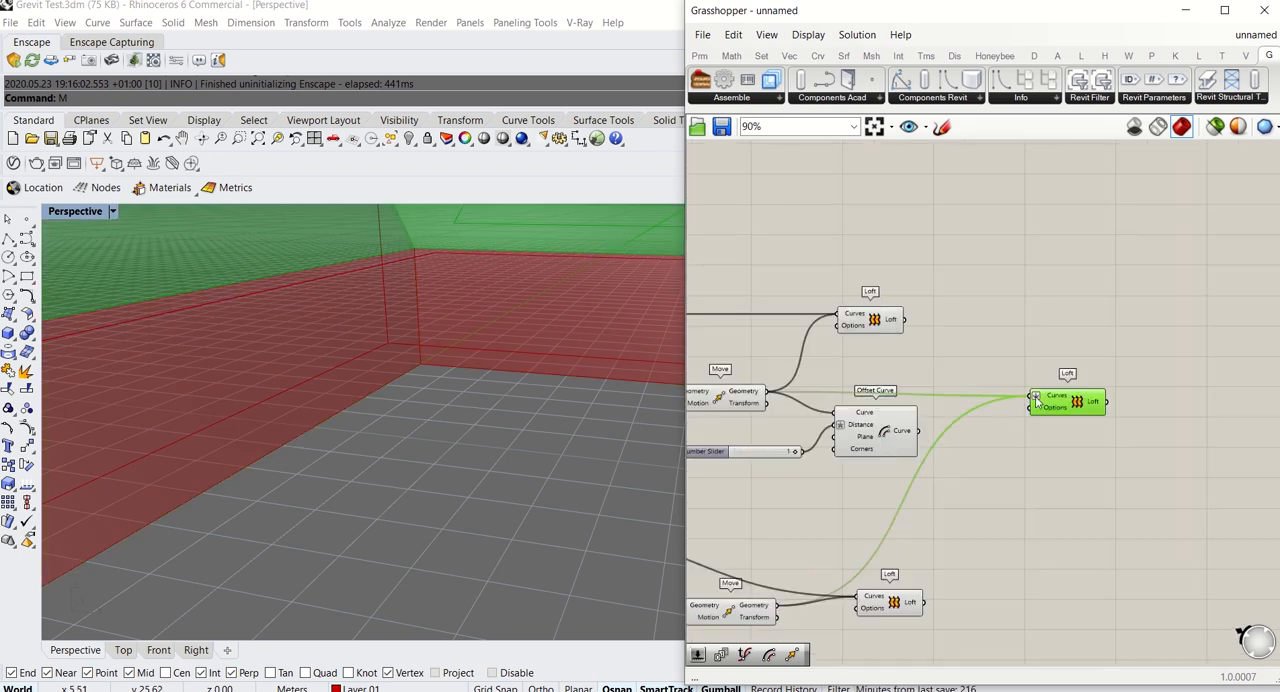
drag(1026, 398, 923, 369)
scroll(923, 370, up, 4)
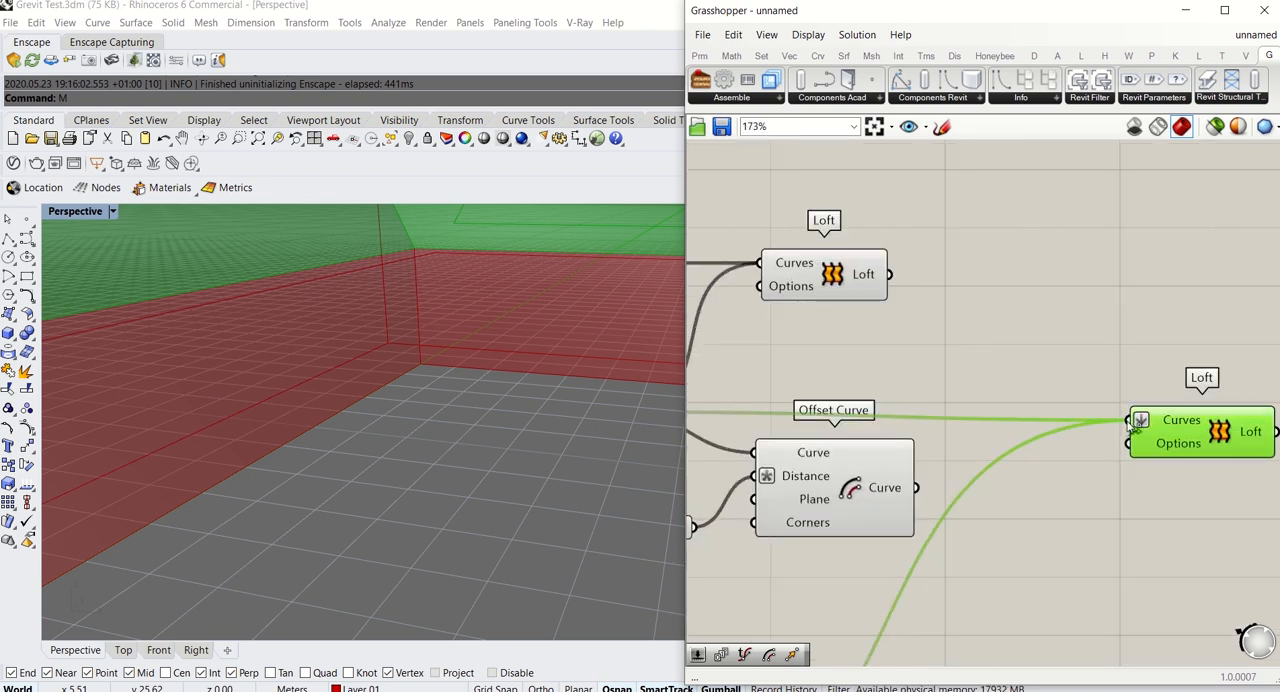
scroll(1133, 421, down, 2)
ctrl+drag(1121, 420, 745, 413)
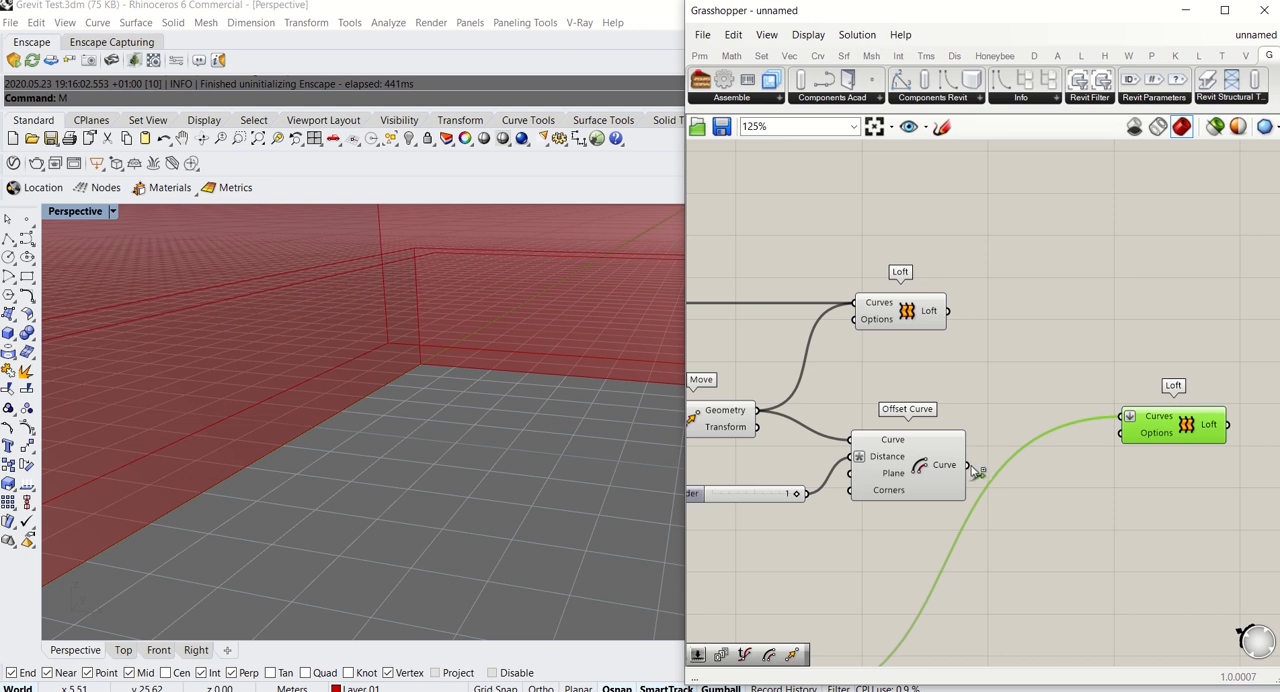
Connect the new Offset Curve's Curve output to the flattened Loft's Curves input and place that Loft closer to the Offset Curve
drag(966, 466, 1187, 440)
right_drag(489, 383, 392, 448)
scroll(363, 391, down, 5)
click(1010, 306)
right_drag(1011, 306, 945, 281)
drag(1126, 416, 1040, 458)
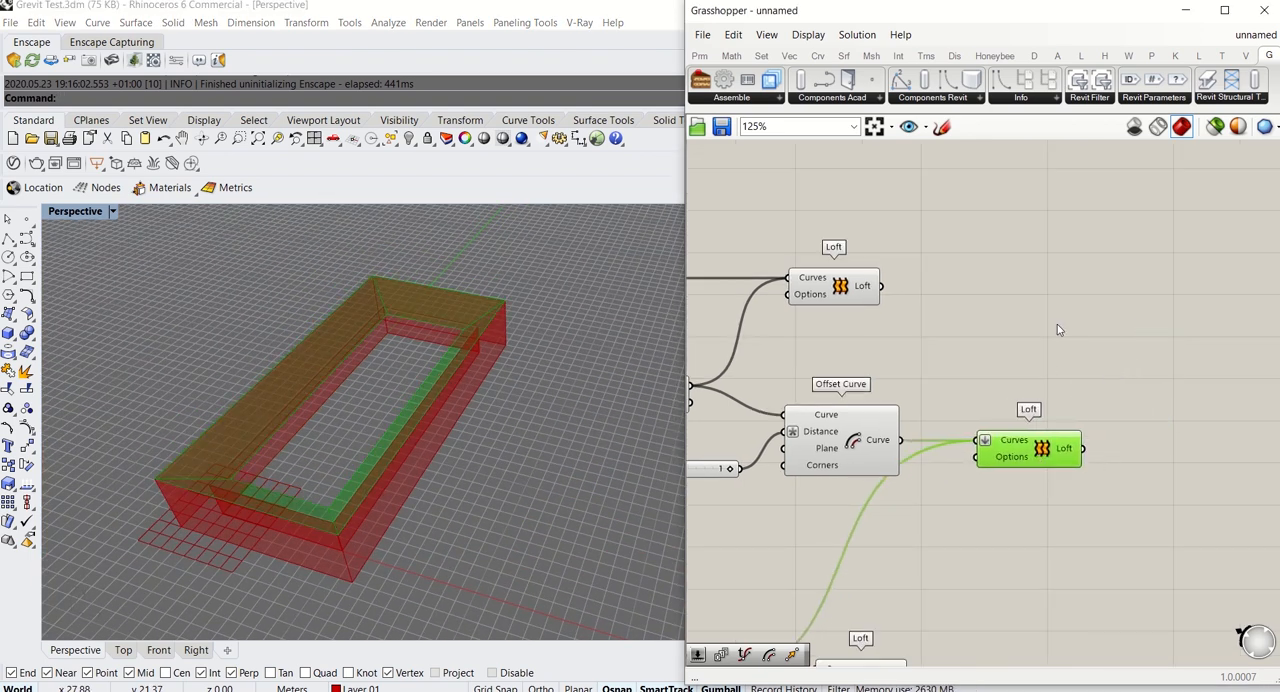
Add a Grevit Revit Wall component in the empty area beyond the Loft components
click(1090, 300)
click(968, 98)
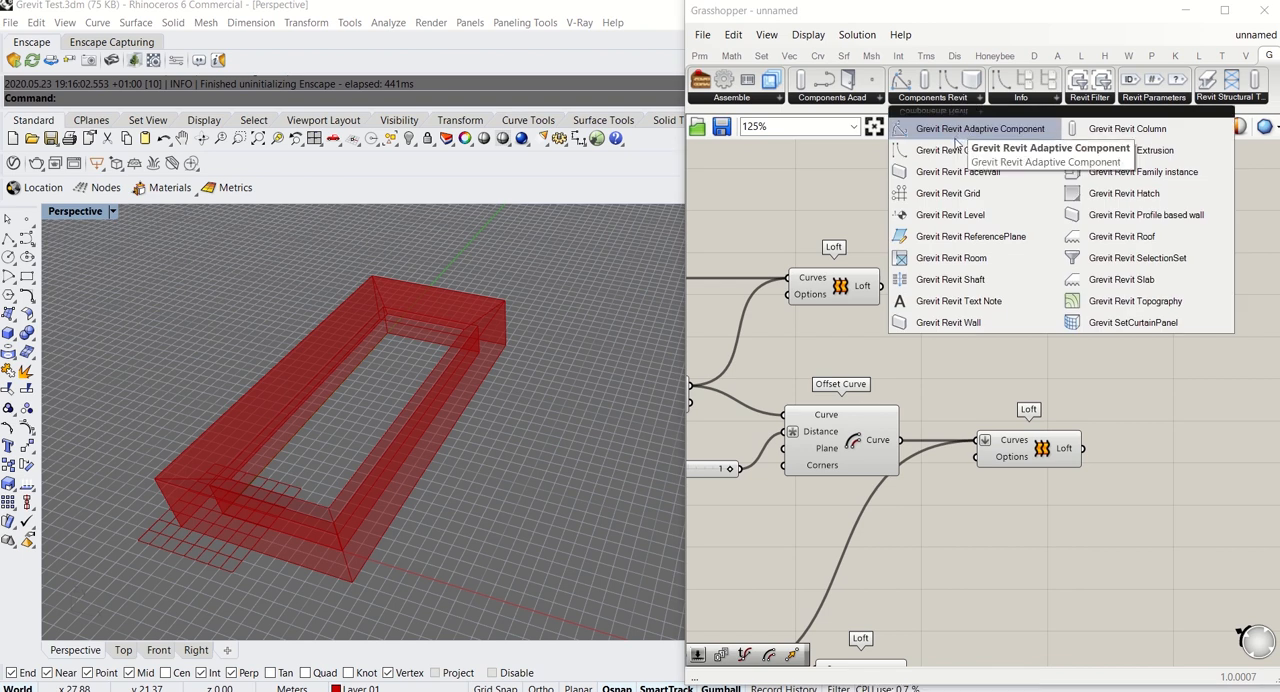
click(947, 326)
scroll(934, 331, down, 3)
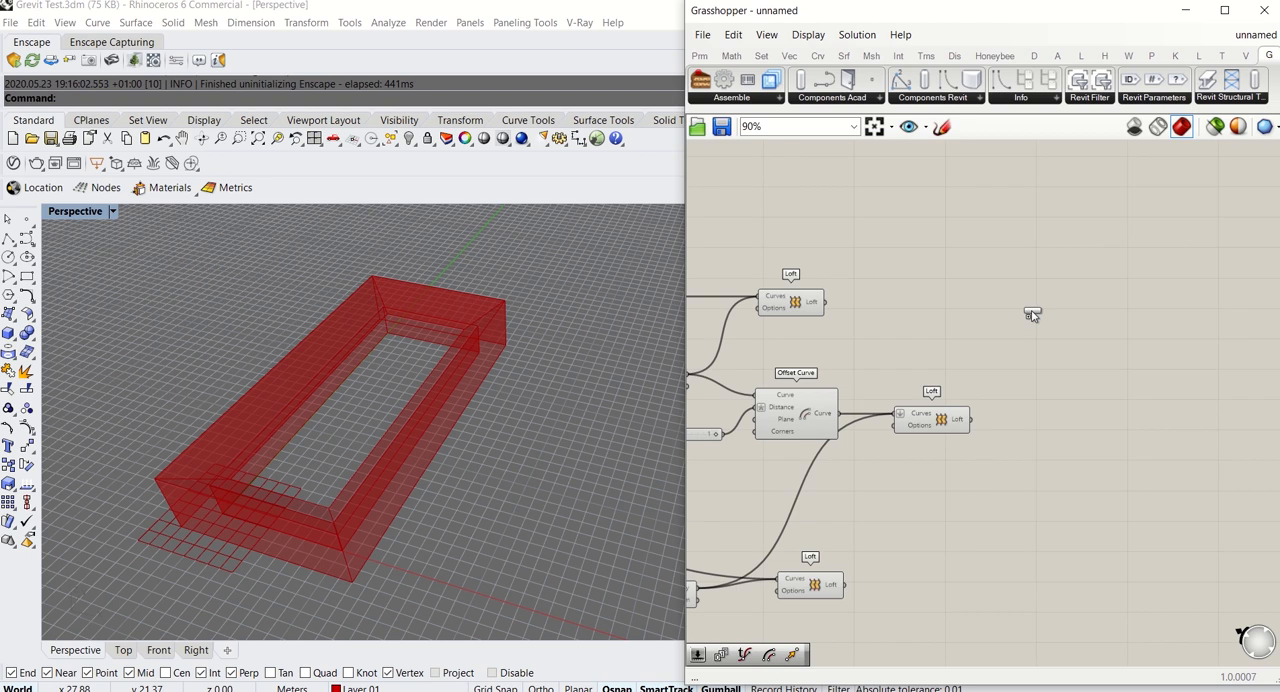
click(1028, 313)
drag(1028, 313, 1075, 333)
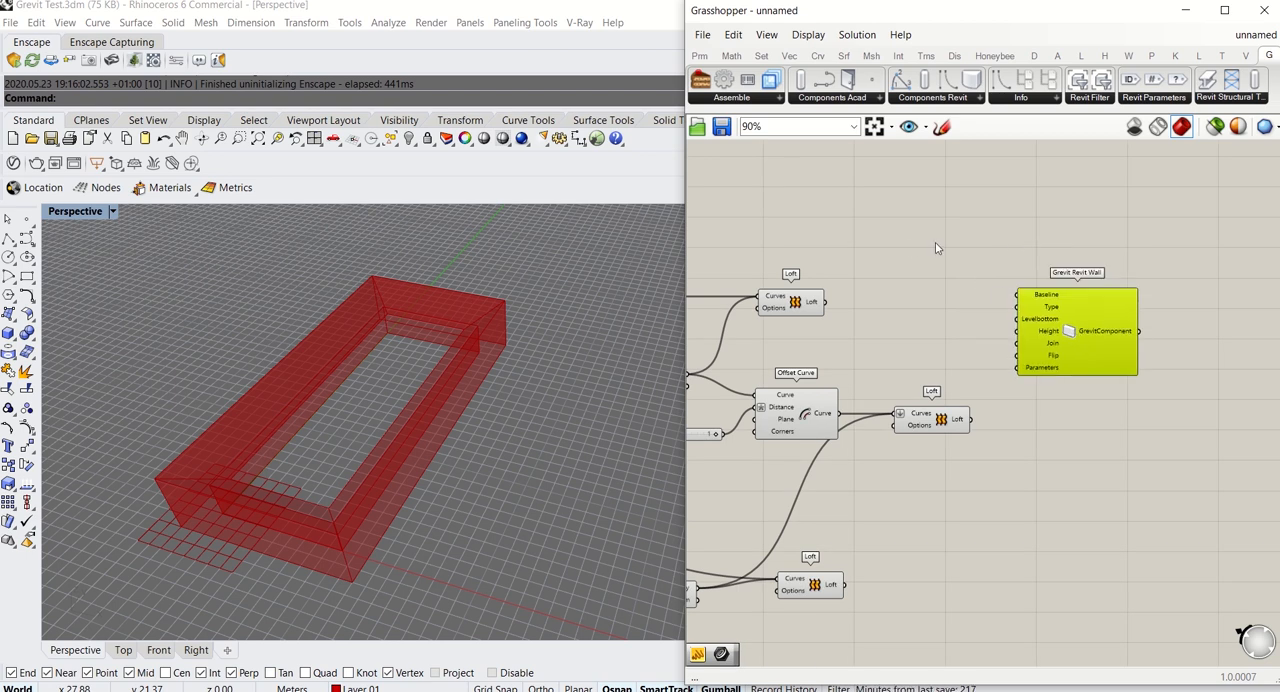
Add a Grevit Revit Slab component and line it up below the Grevit Revit Wall component
right_drag(936, 243, 925, 278)
click(963, 102)
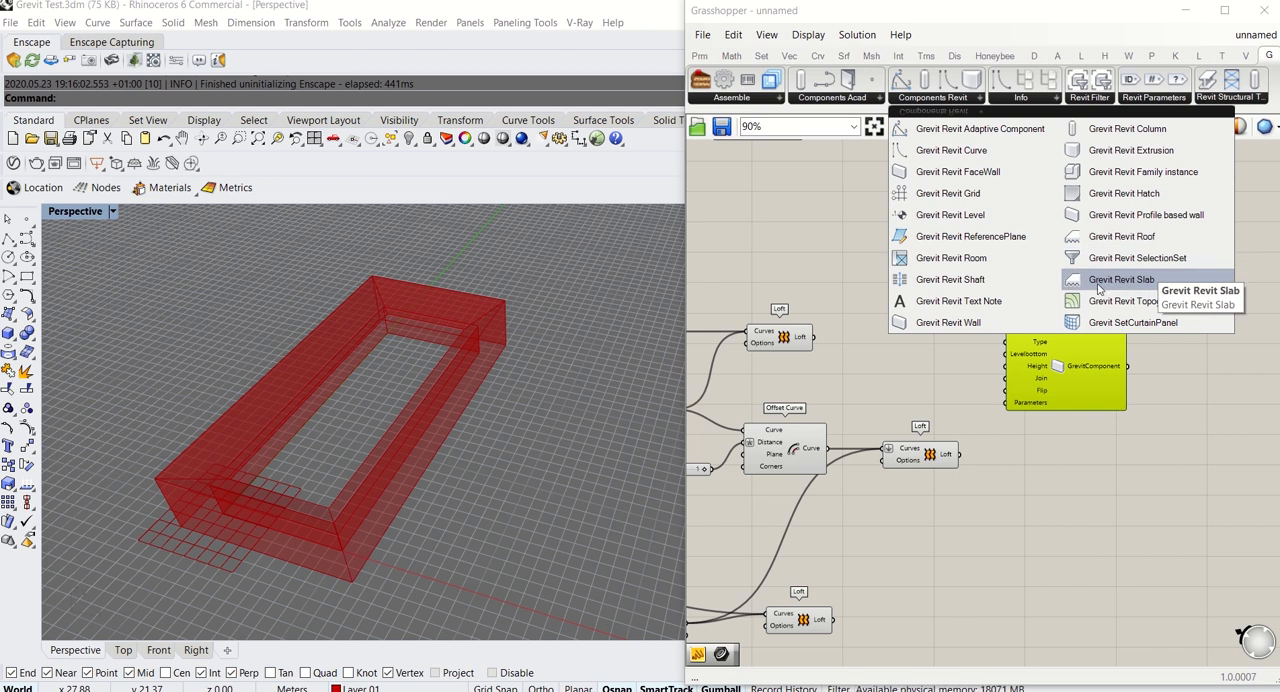
click(1141, 286)
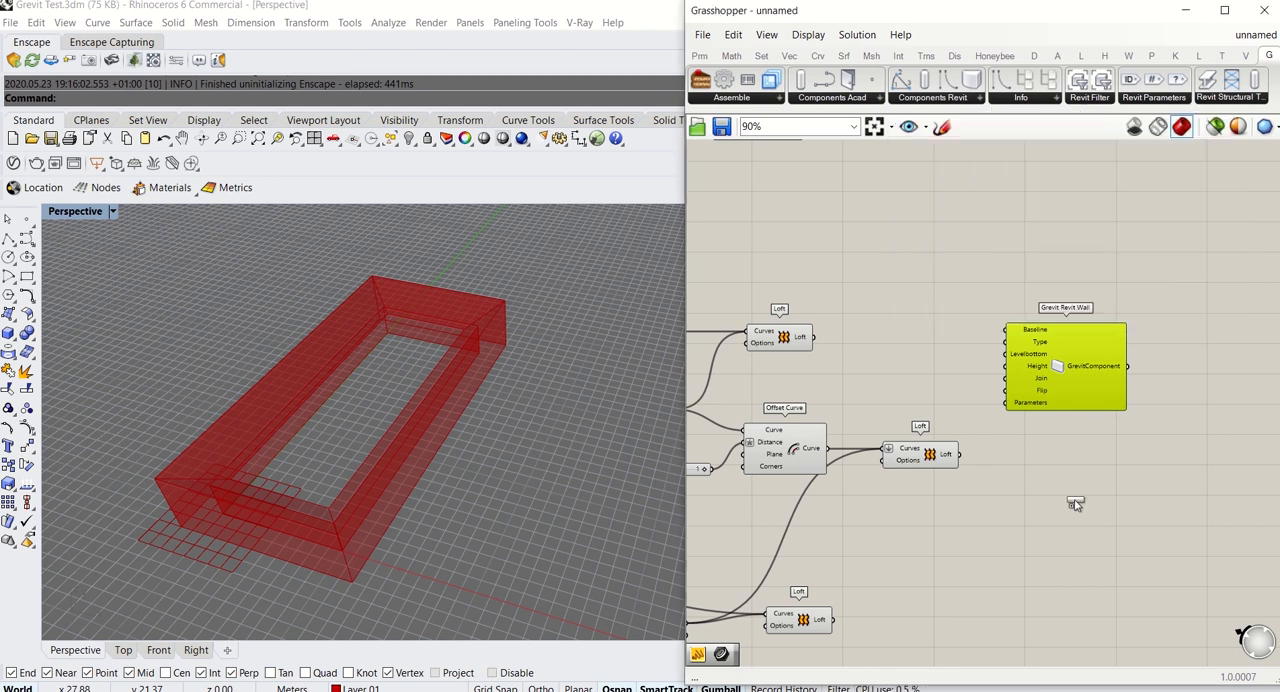
click(1065, 563)
right_drag(973, 548, 951, 433)
drag(1036, 445, 1040, 526)
click(1038, 436)
right_drag(1040, 368, 1012, 450)
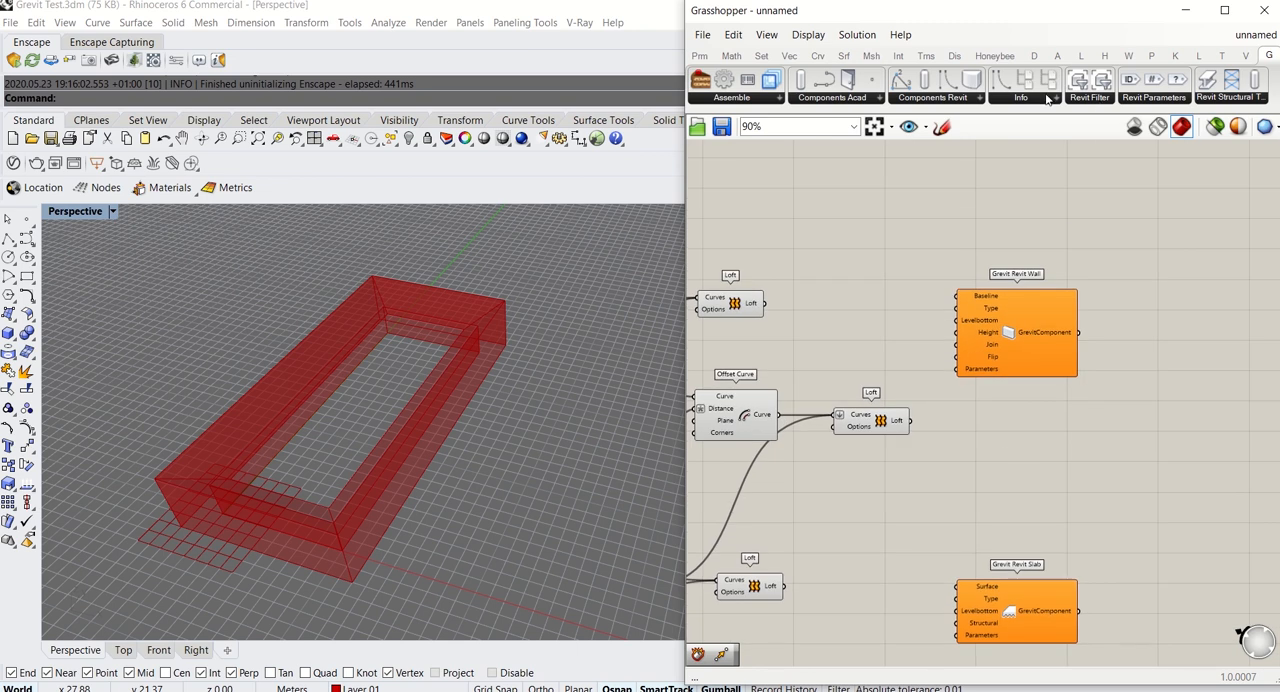
Add a Grevit Revit Adaptive Component and place it between the Grevit Revit Wall and Slab components
click(976, 99)
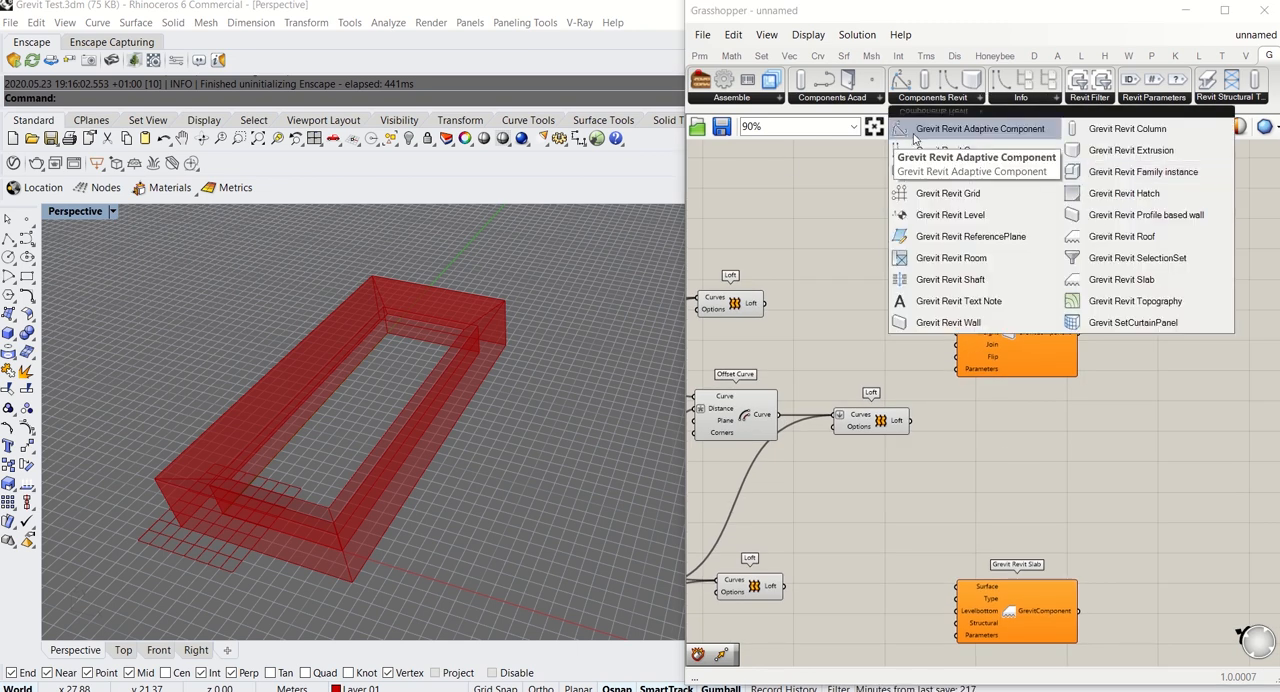
click(944, 130)
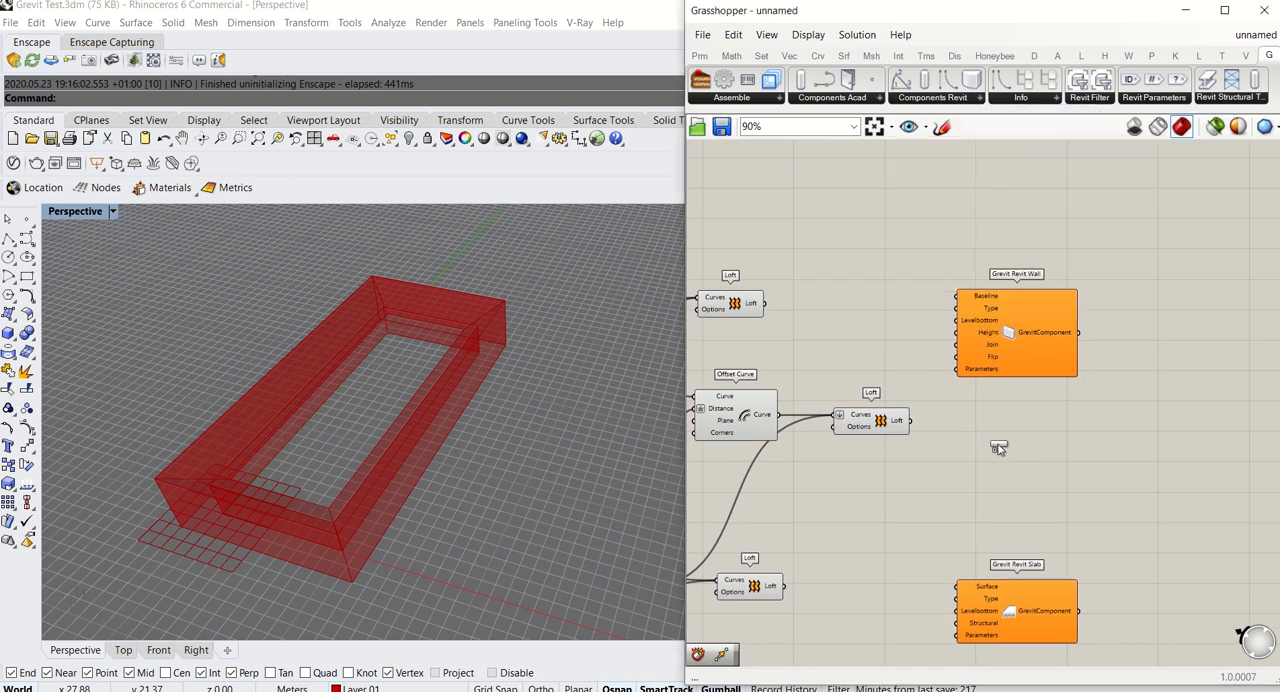
click(1000, 446)
mouse_move(394, 380)
right_down()
mouse_move(393, 289)
mouse_move(395, 363)
right_up()
scroll(396, 341, up, 4)
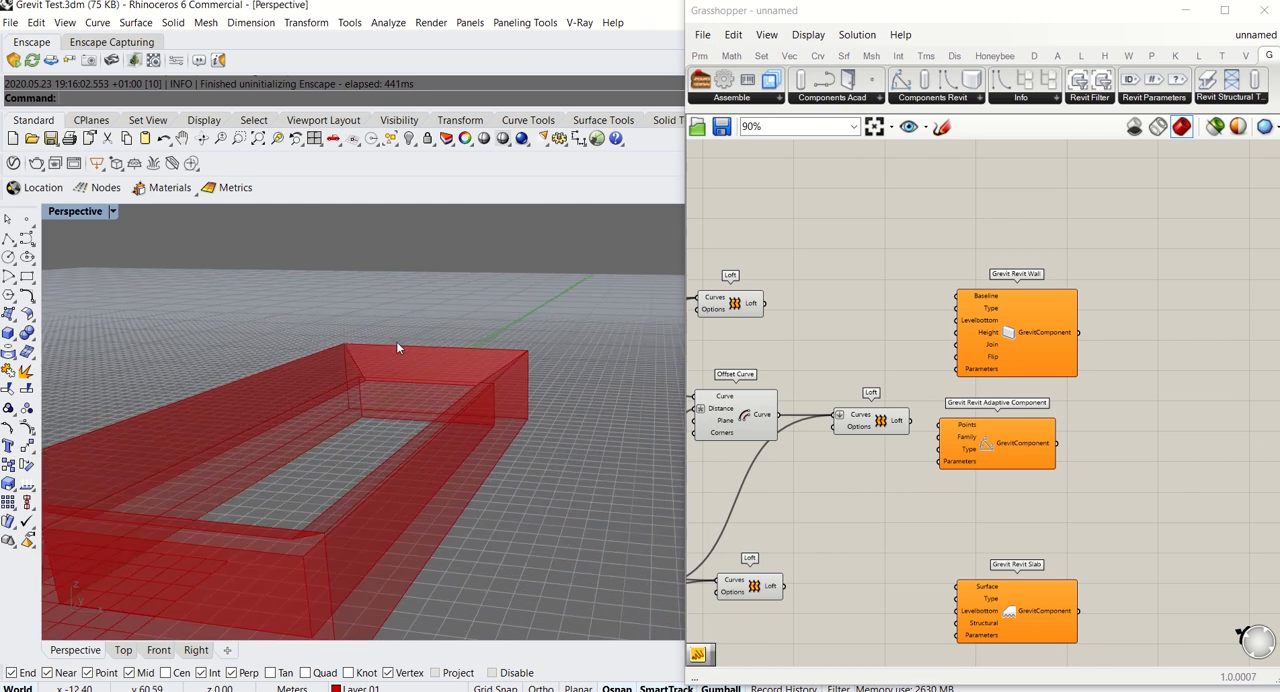
scroll(396, 341, down, 2)
drag(994, 450, 1015, 484)
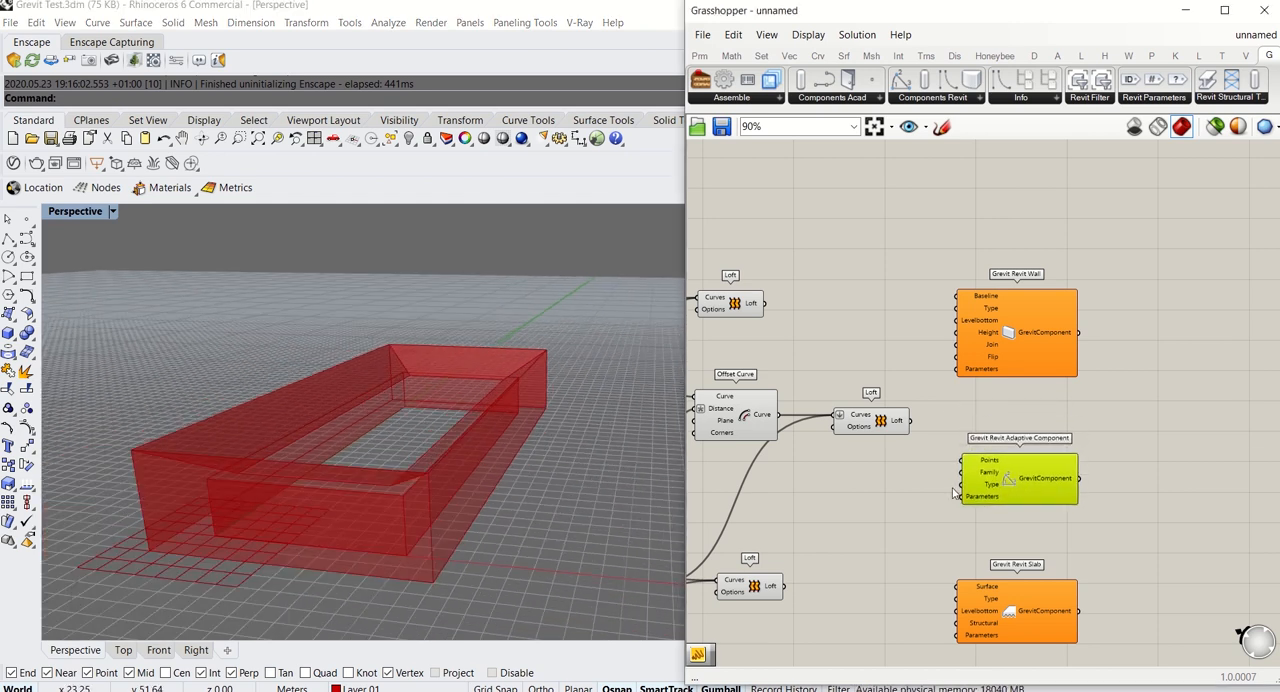
Move the flattened roof Loft nearer its Offset Curve and align the Grevit Wall and Adaptive Component above the Slab
right_drag(949, 485, 1031, 411)
click(996, 426)
drag(825, 341, 815, 336)
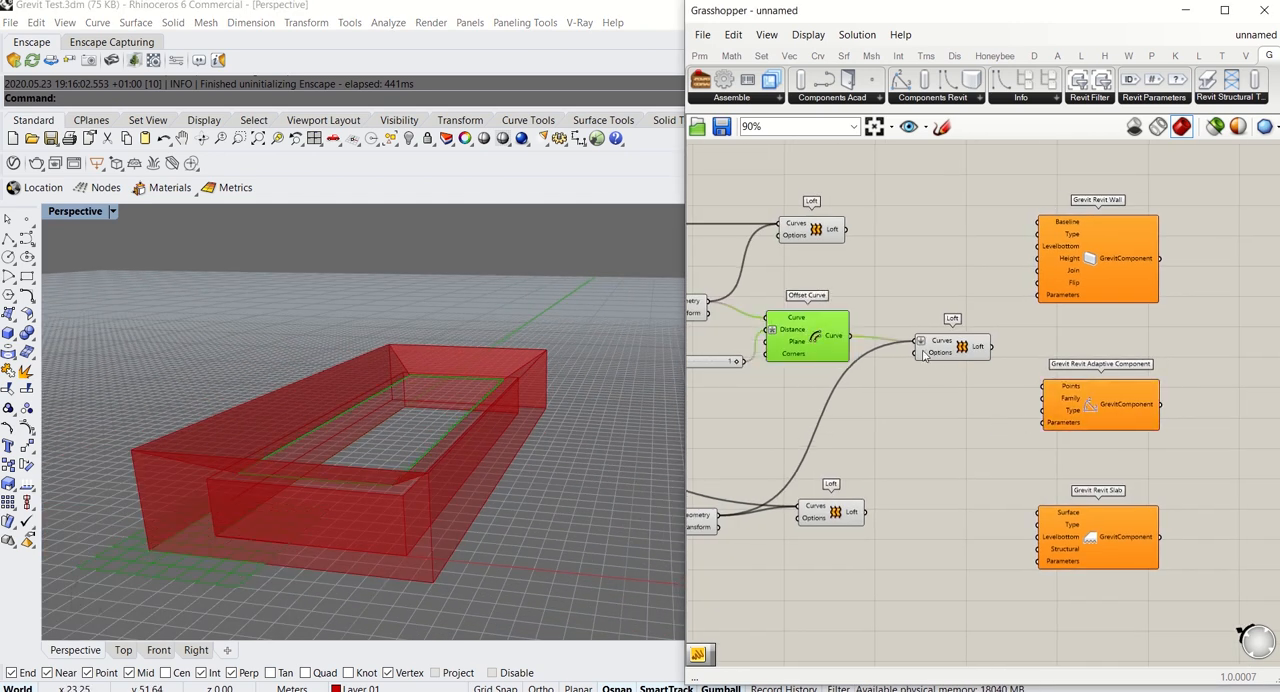
drag(932, 350, 888, 386)
click(968, 260)
right_drag(968, 263, 890, 257)
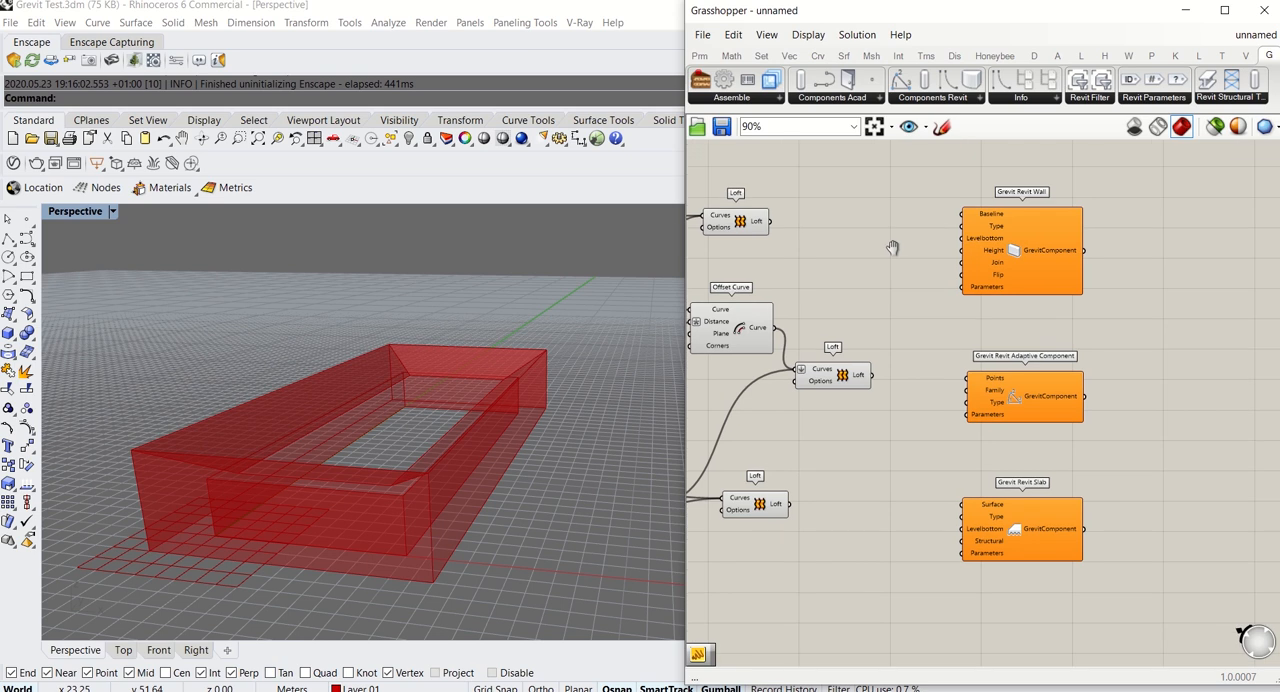
click(1031, 257)
drag(1037, 391, 1030, 398)
click(912, 275)
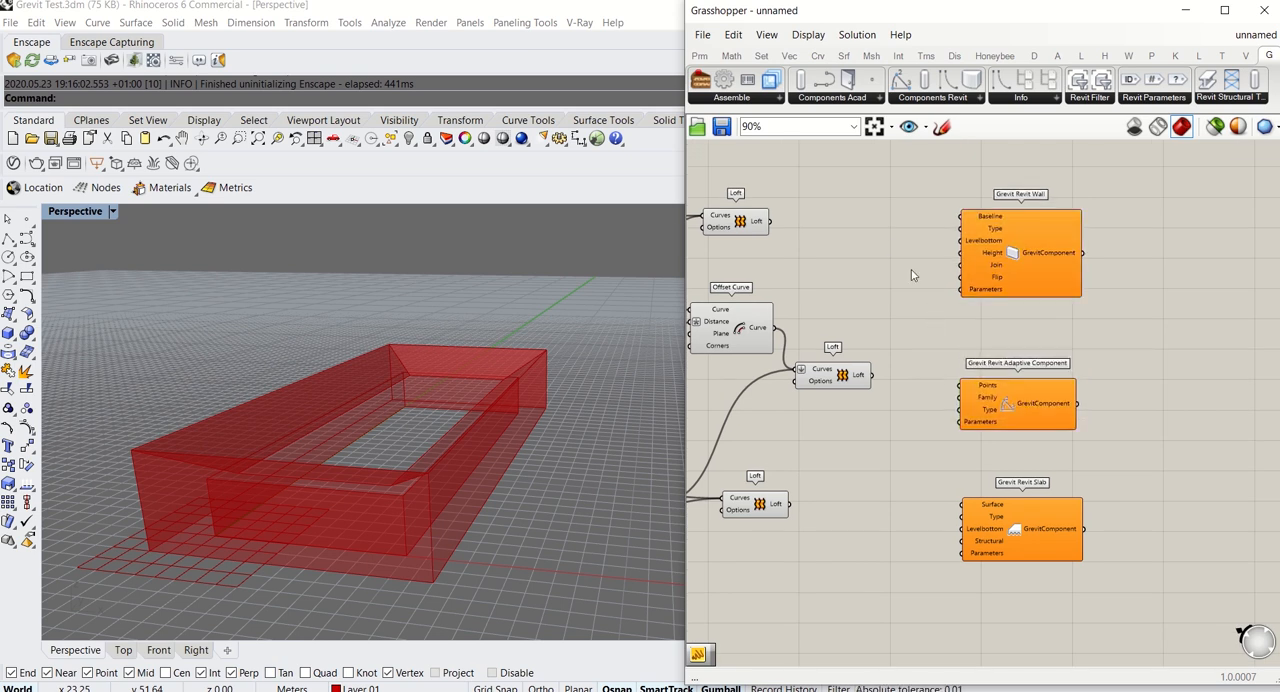
Line up the upper and lower wall Loft components in a column with the roof Loft
click(941, 103)
click(829, 210)
right_drag(896, 257, 1006, 283)
drag(826, 252, 910, 246)
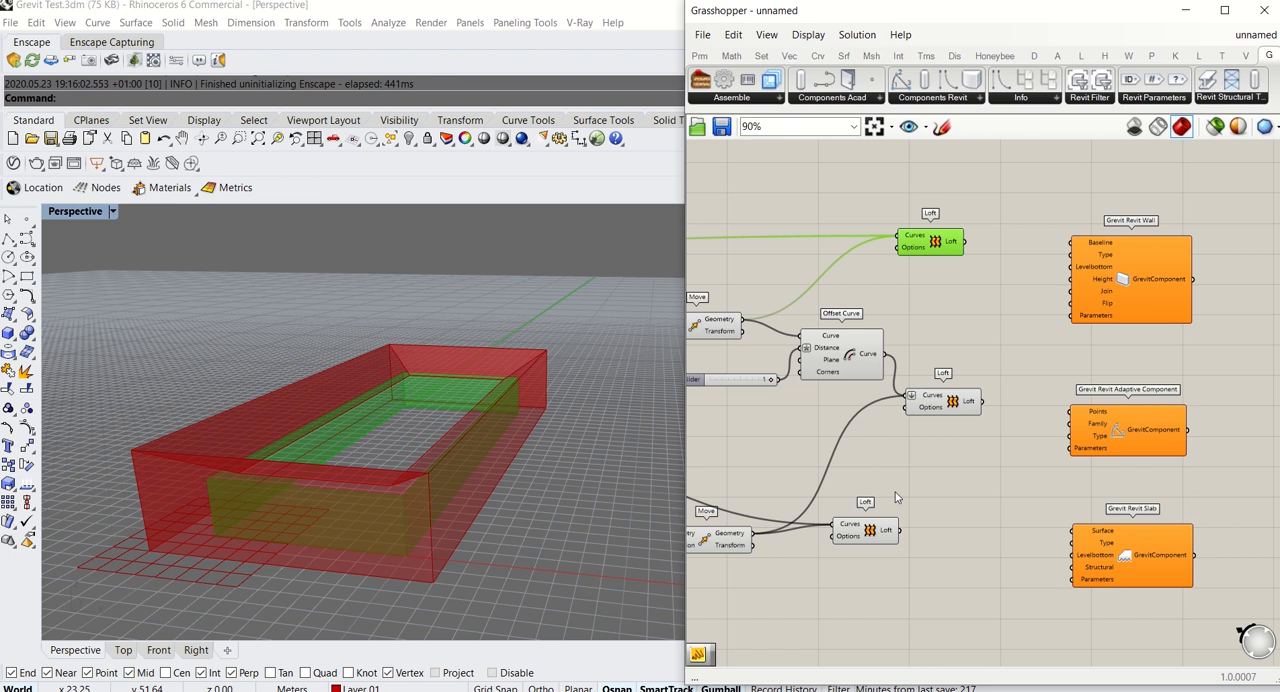
drag(866, 535, 931, 544)
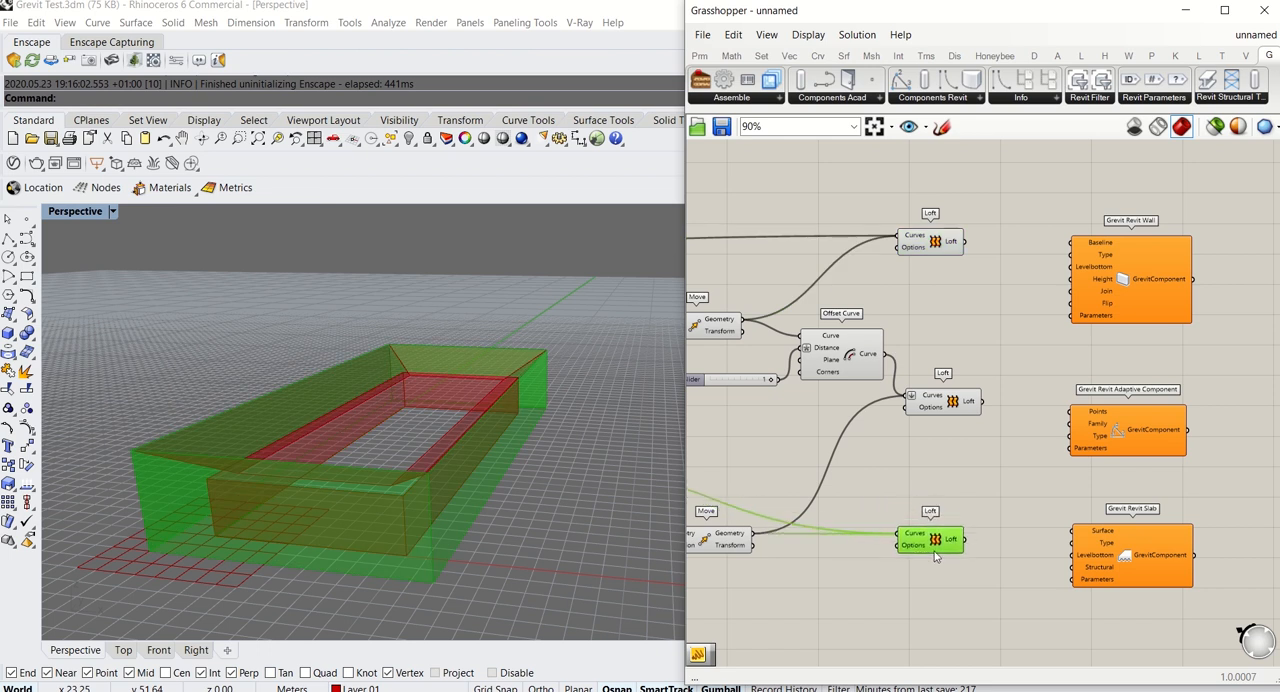
click(982, 444)
Select the three Grevit components together and shift them slightly closer to the Loft column
mouse_move(968, 459)
right_down()
mouse_move(987, 445)
mouse_move(977, 452)
right_up()
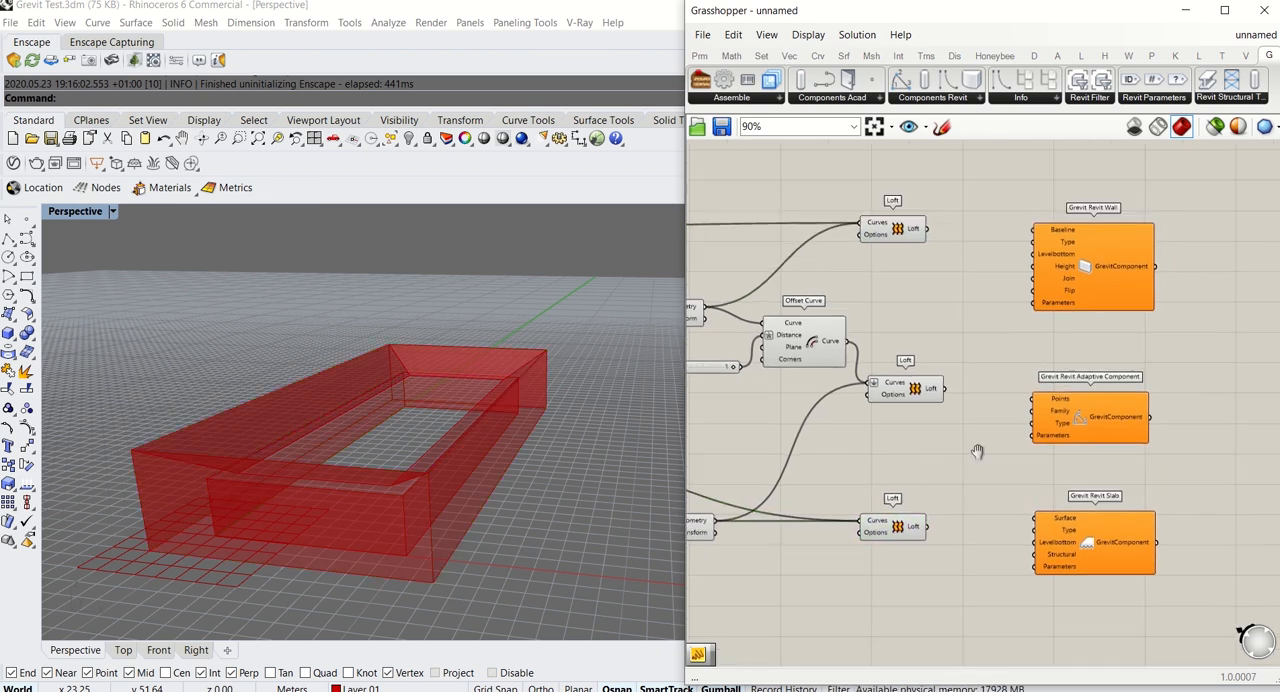
drag(1010, 185, 1172, 590)
drag(1099, 301, 1087, 288)
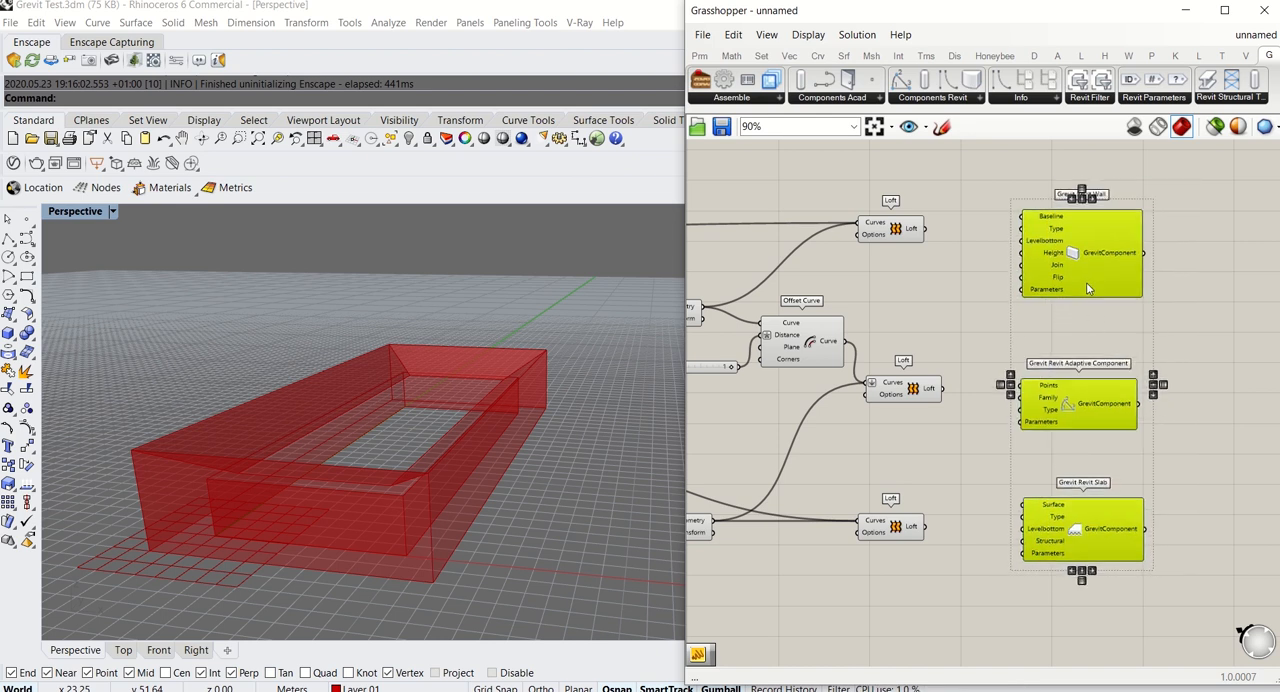
click(949, 312)
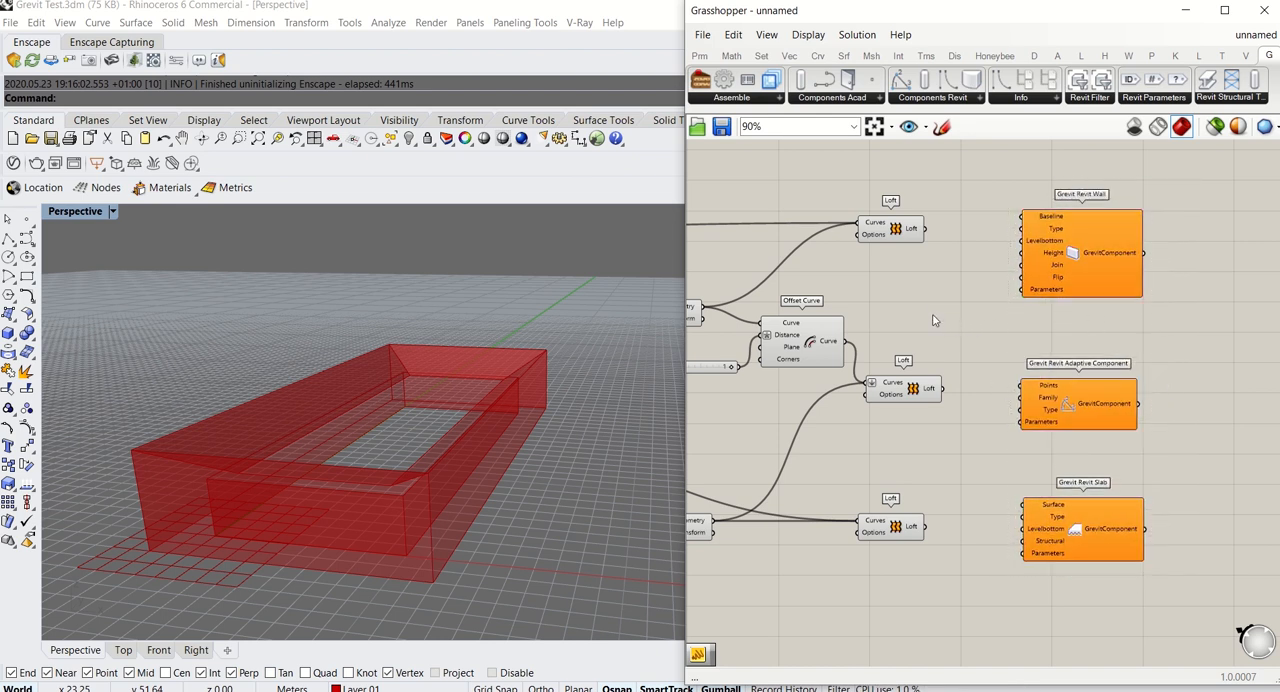
Highlight the Rectangle and the Offset Curve derived from it to examine the wall base curves in the viewport
right_drag(933, 320, 916, 420)
scroll(1028, 337, up, 3)
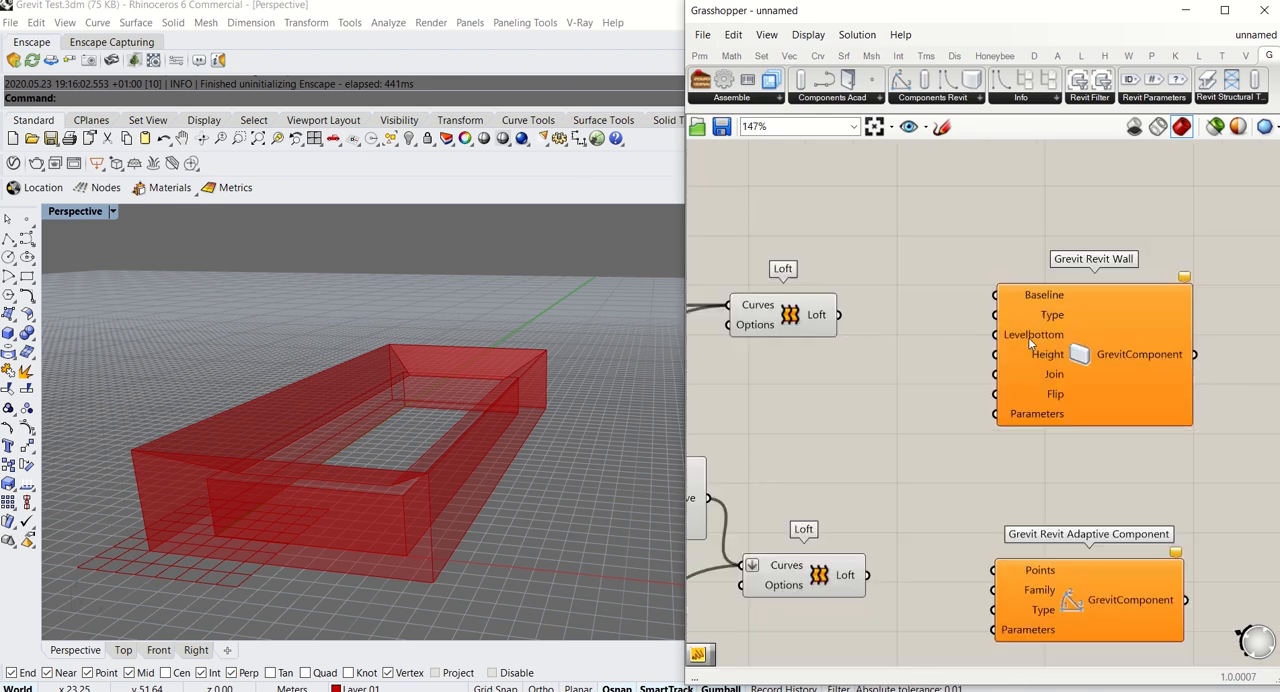
drag(1028, 337, 1018, 317)
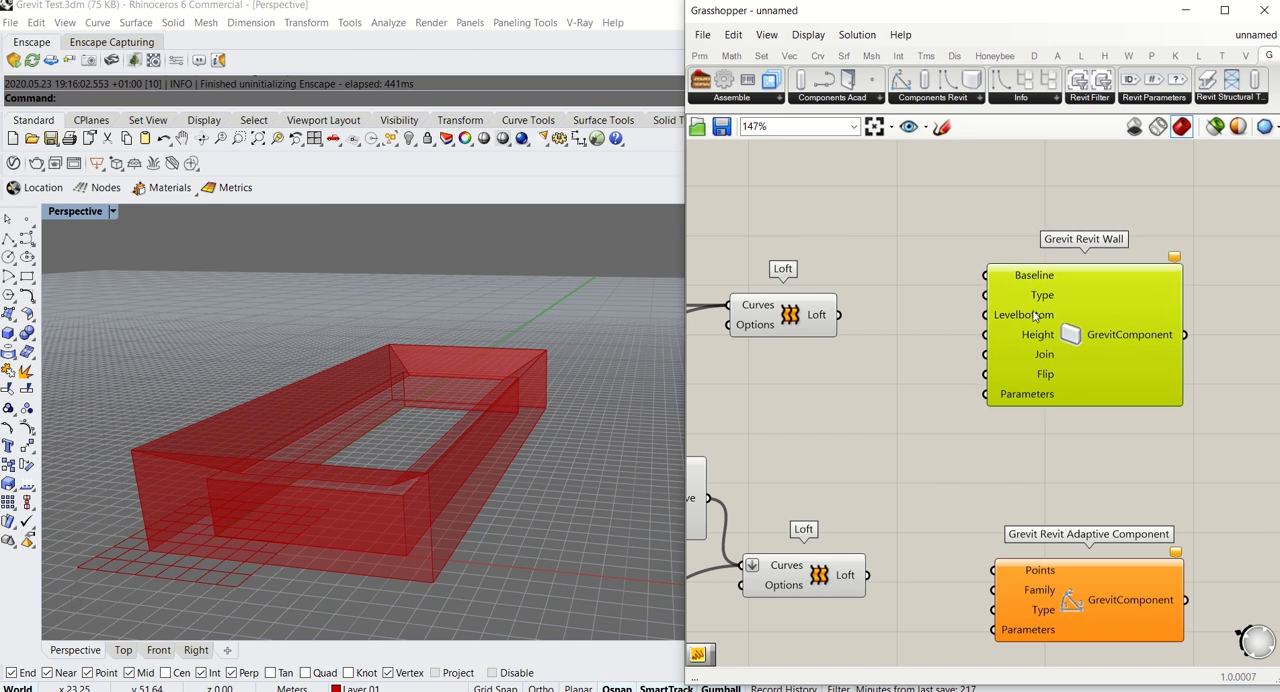
right_drag(930, 419, 1128, 405)
scroll(996, 411, down, 4)
scroll(1125, 410, down, 2)
click(855, 352)
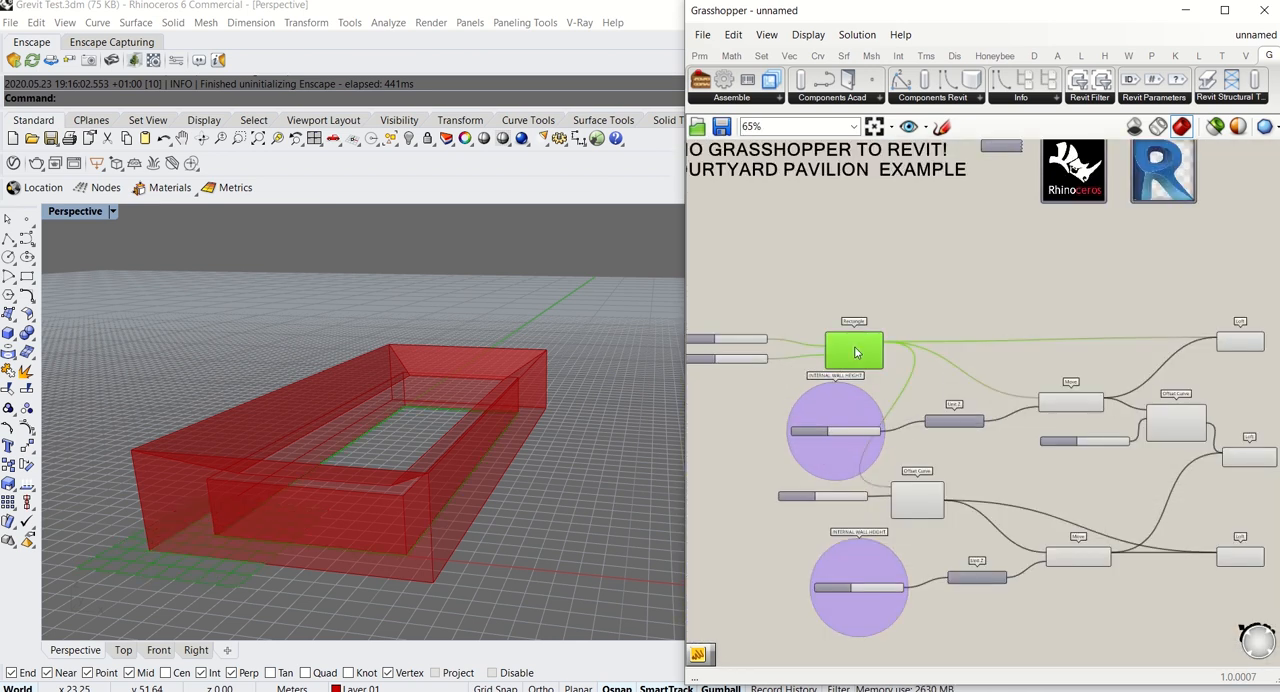
scroll(920, 507, up, 4)
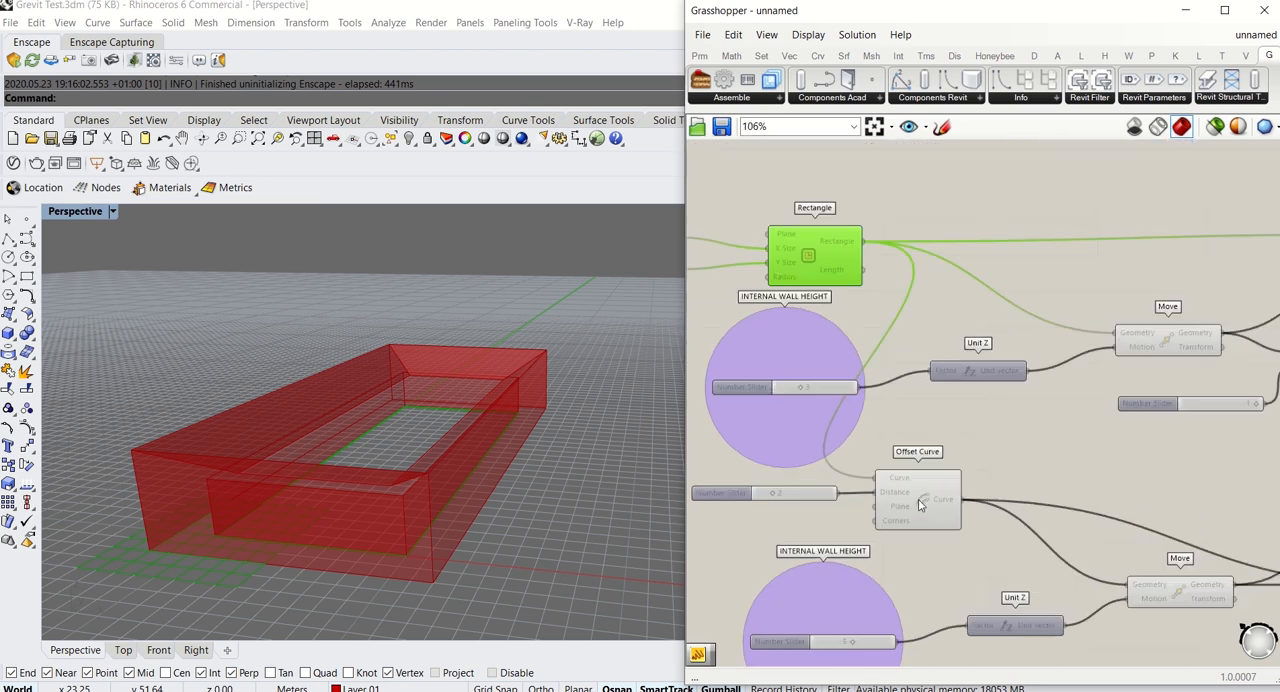
shift+click(919, 503)
scroll(917, 501, down, 5)
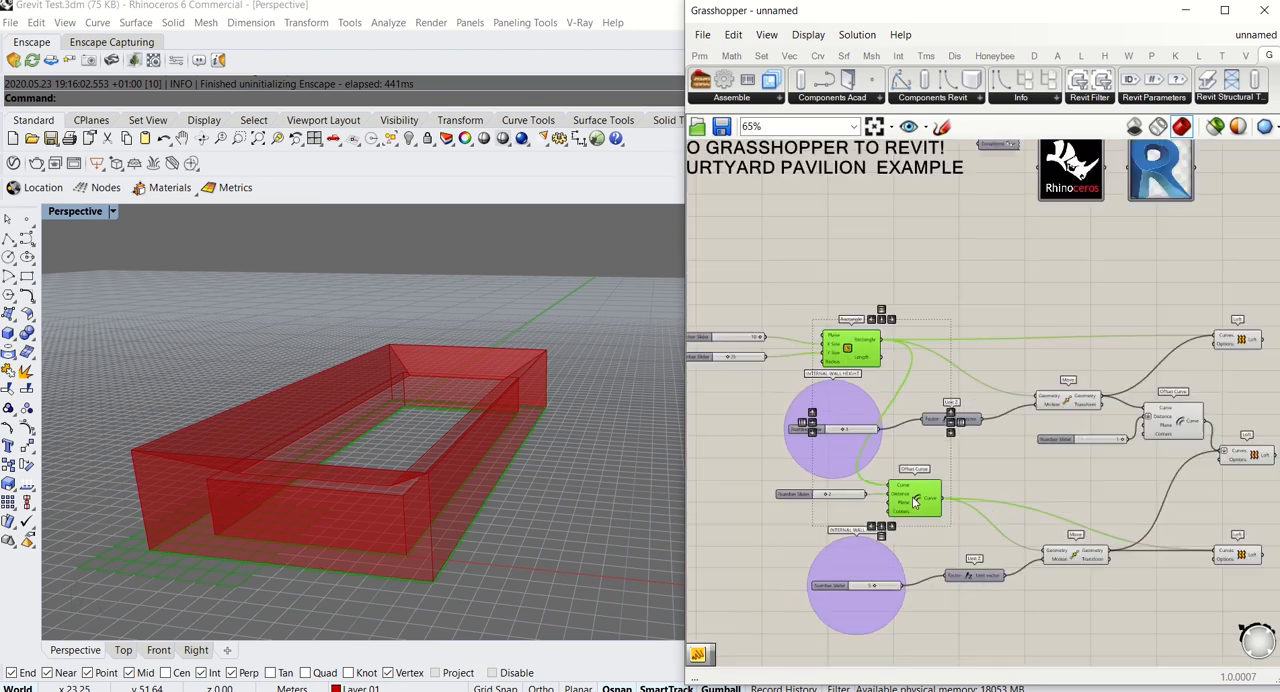
Move the Grevit Revit Wall component higher, above the level of the upper Loft
right_drag(982, 466, 794, 466)
scroll(1150, 378, up, 3)
drag(1107, 372, 1117, 282)
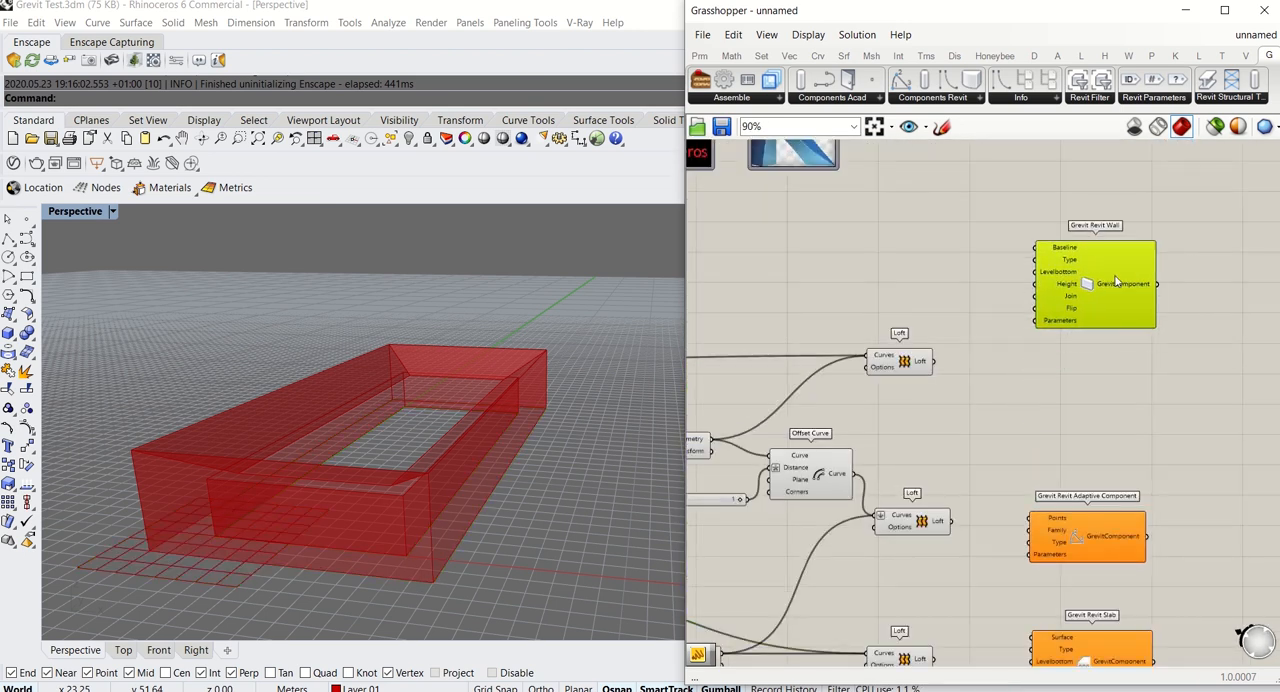
Connect the Curve output of the Offset Curve fed by the Rectangle to the Grevit Revit Wall's Baseline input
scroll(1073, 328, down, 6)
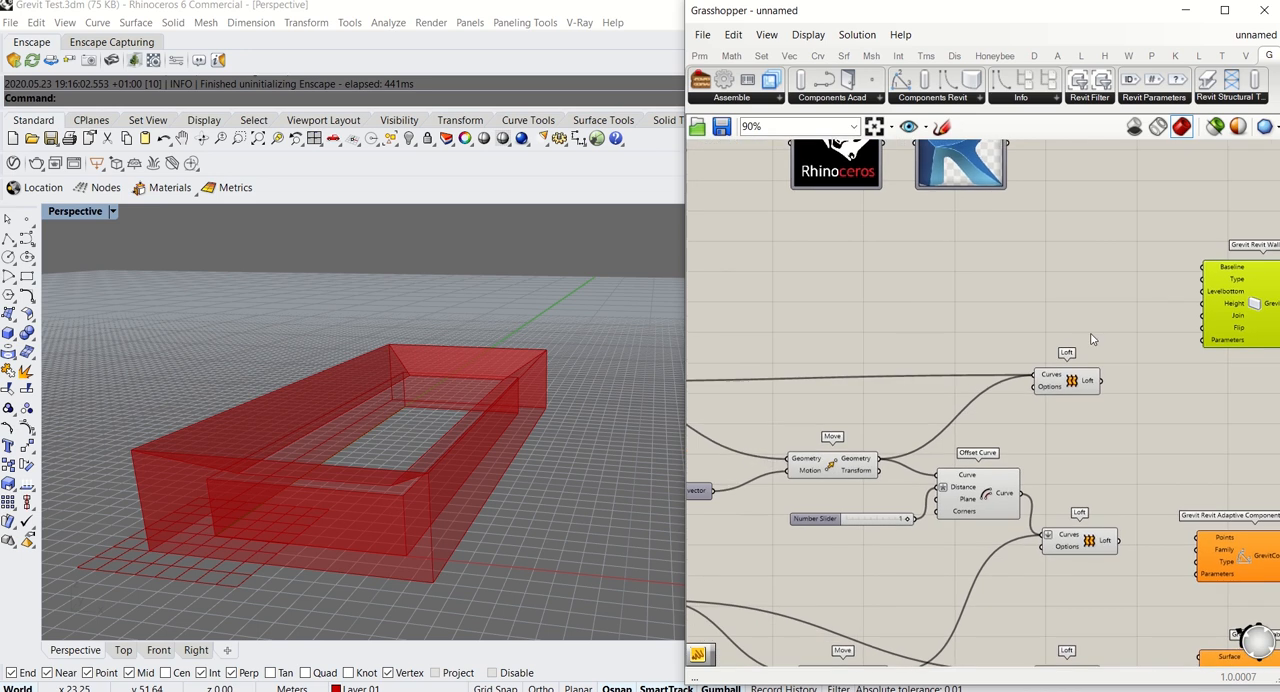
scroll(870, 416, up, 5)
click(900, 415)
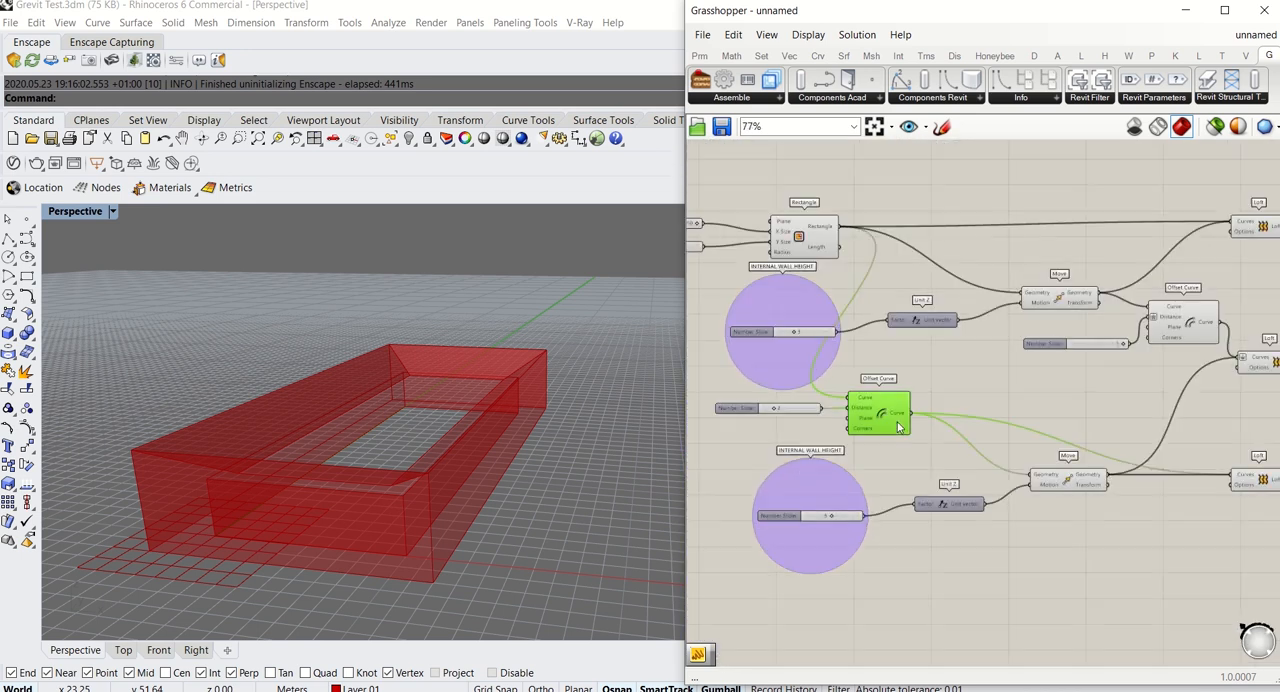
scroll(915, 418, down, 5)
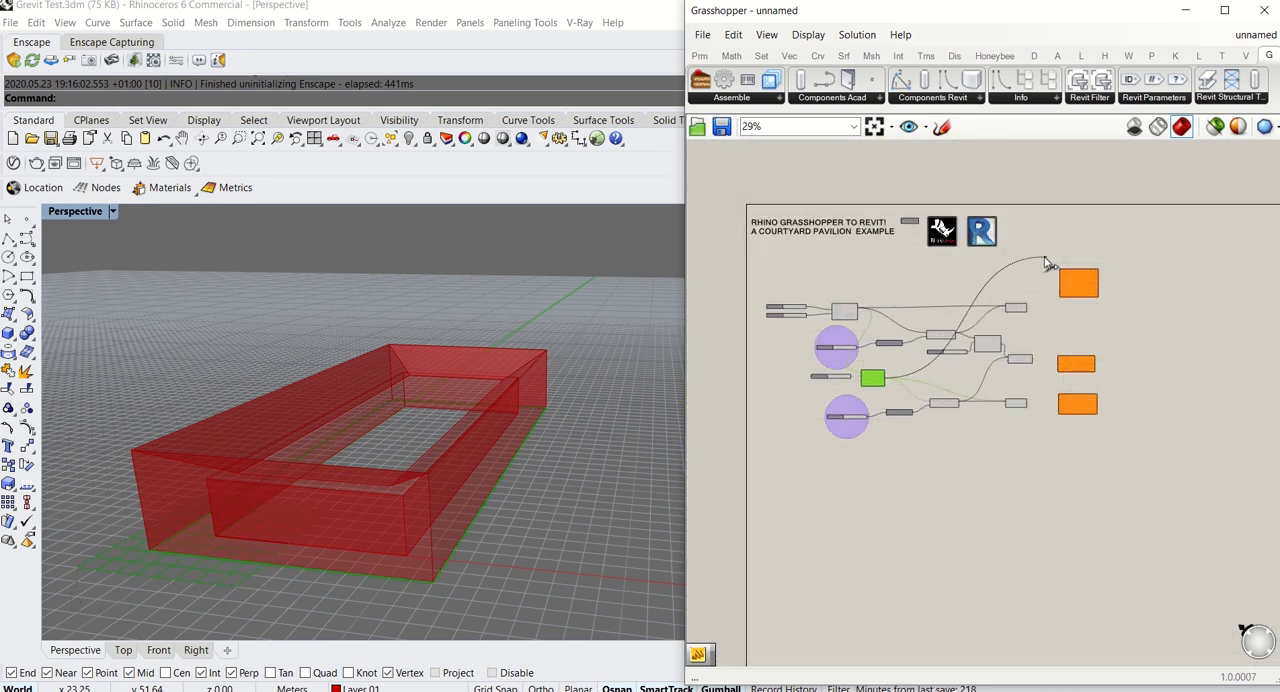
scroll(1150, 340, up, 6)
drag(1146, 334, 1184, 343)
right_drag(1173, 330, 1047, 314)
Inspect the Levelbottom and Height inputs of the Grevit Revit Wall component
scroll(1067, 333, up, 4)
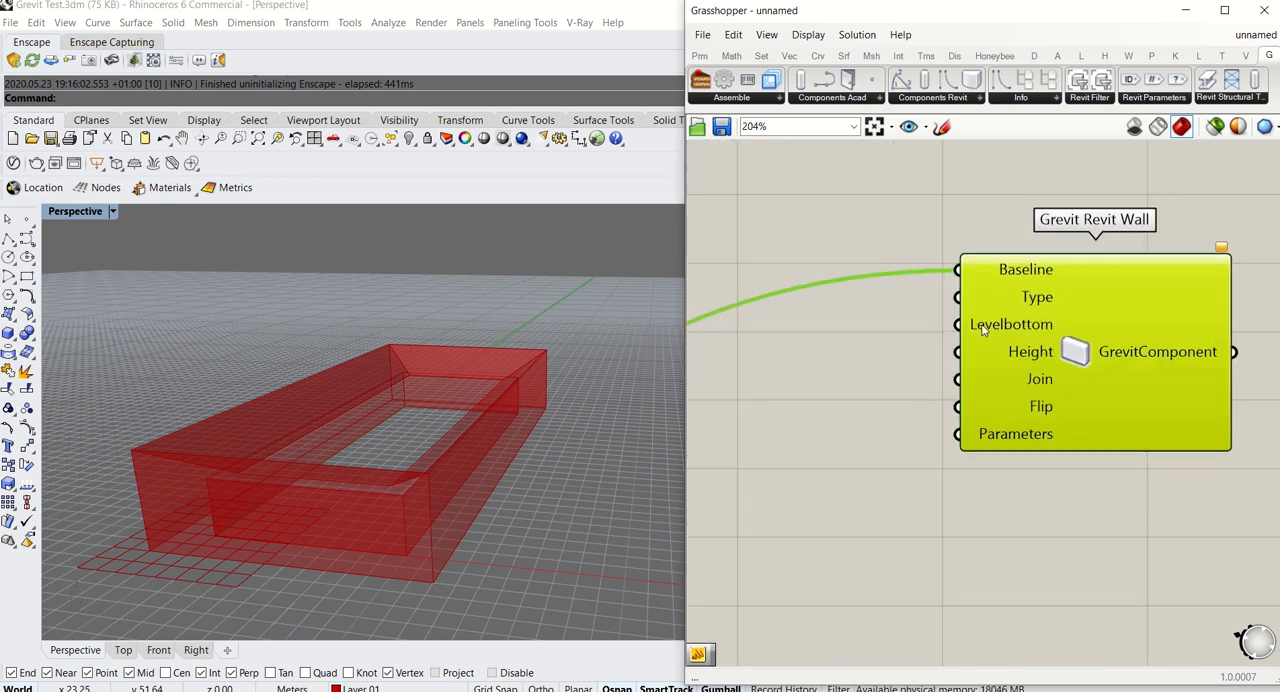
scroll(1018, 332, down, 2)
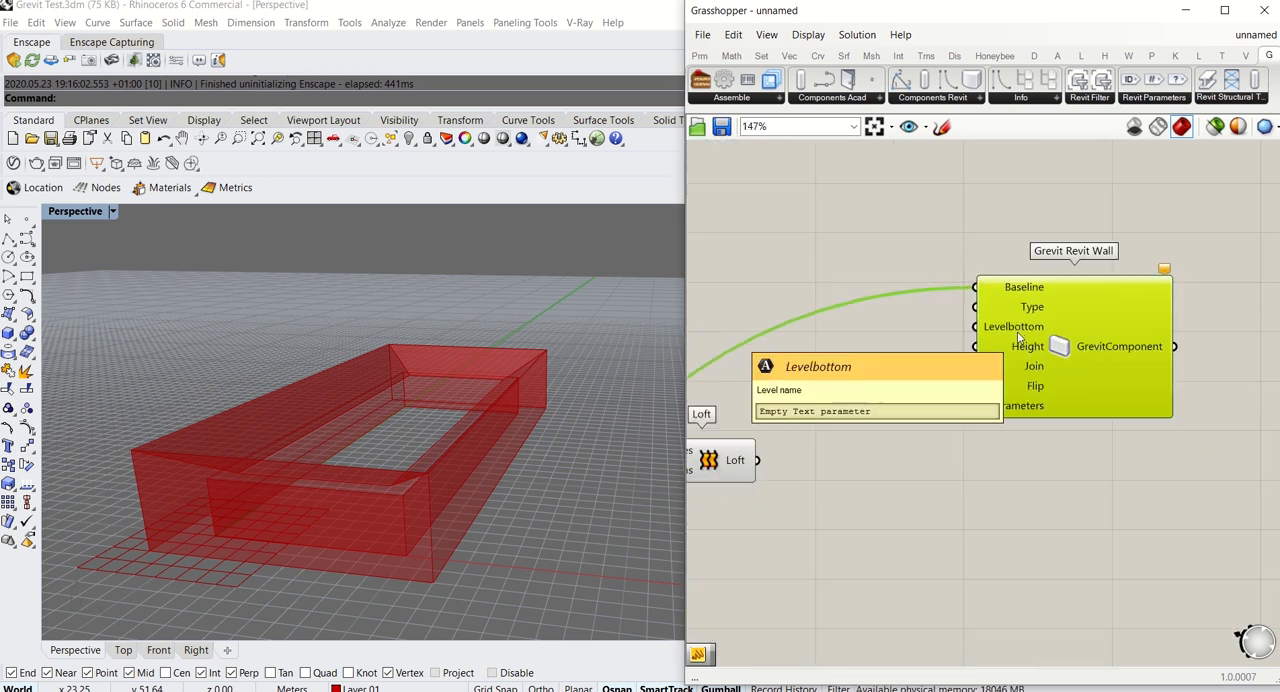
drag(1052, 365, 1058, 389)
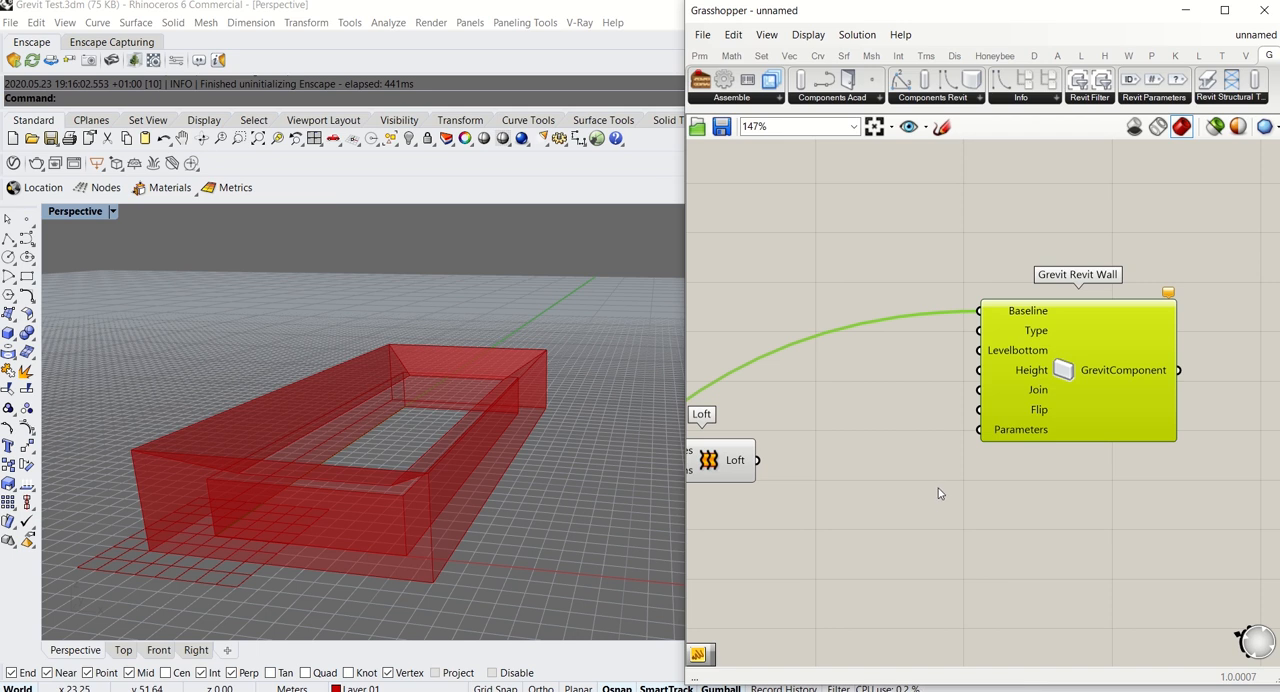
right_drag(970, 486, 969, 498)
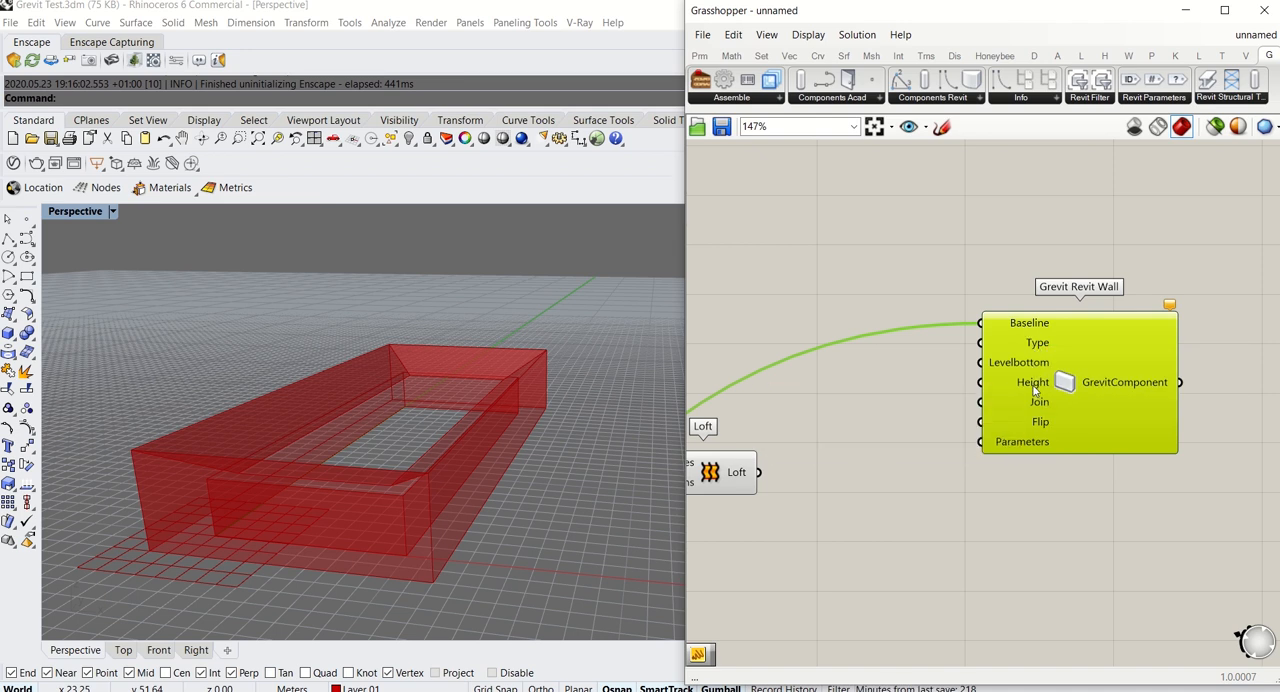
click(978, 492)
right_drag(978, 492, 1049, 444)
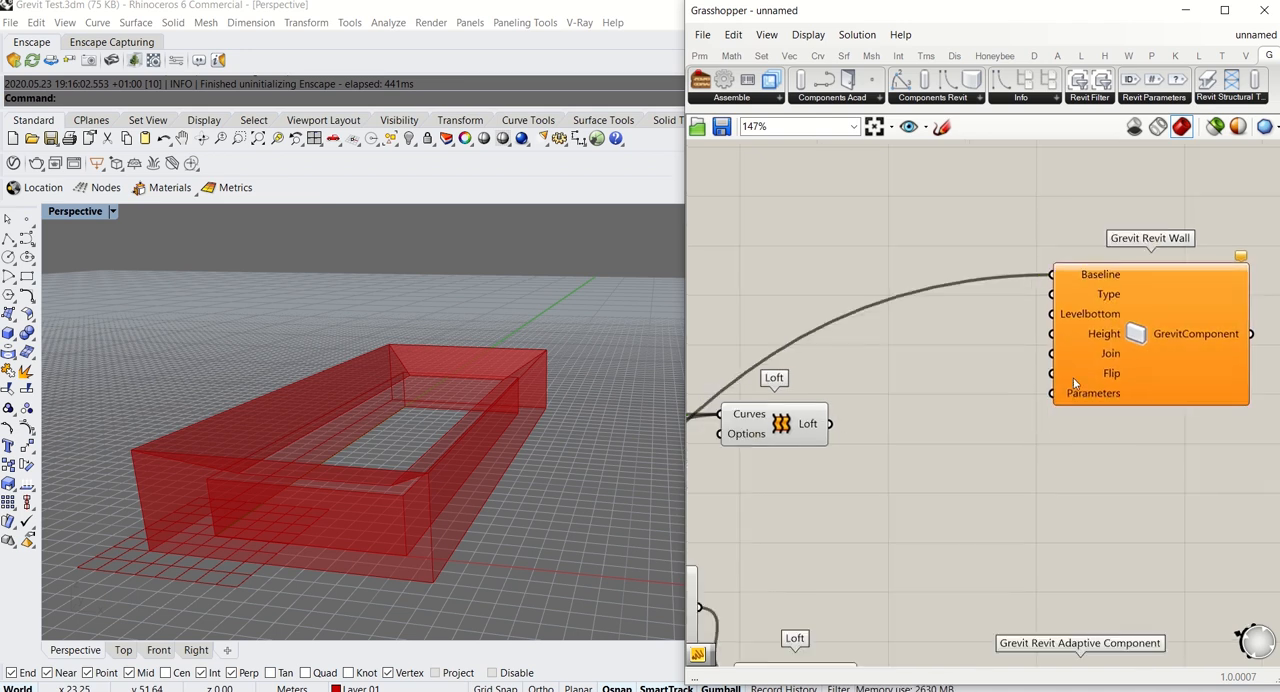
scroll(1040, 345, down, 3)
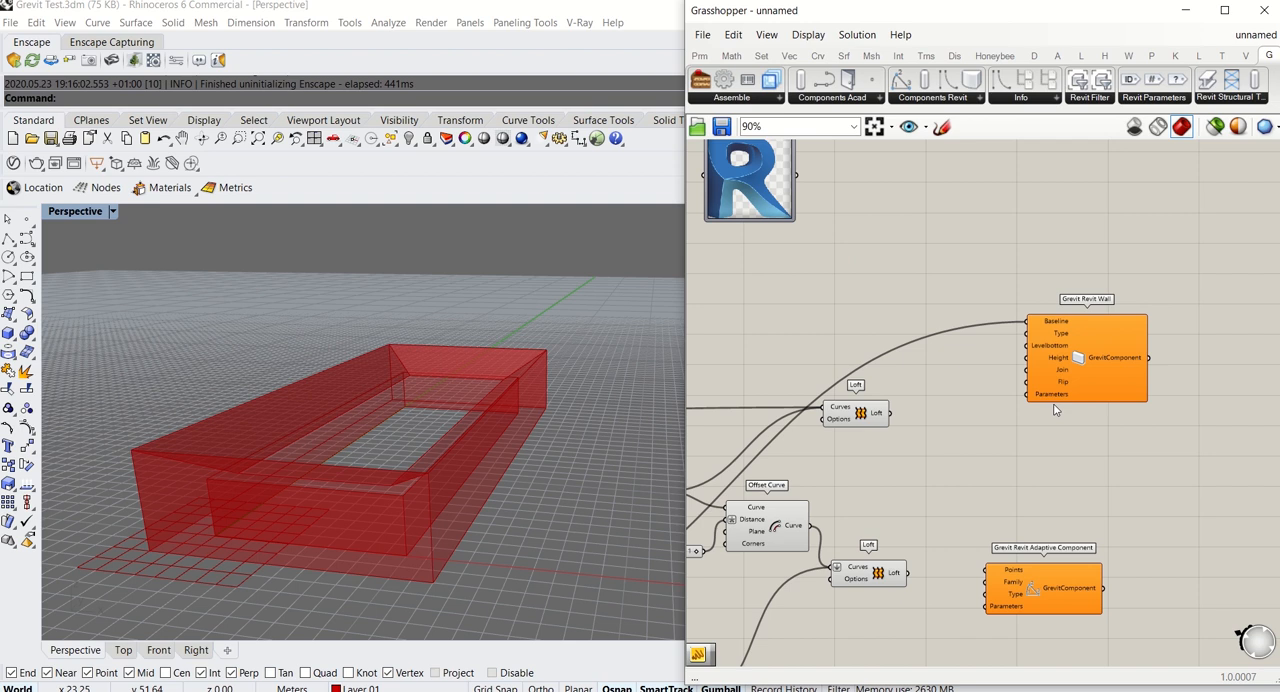
right_drag(985, 447, 1056, 327)
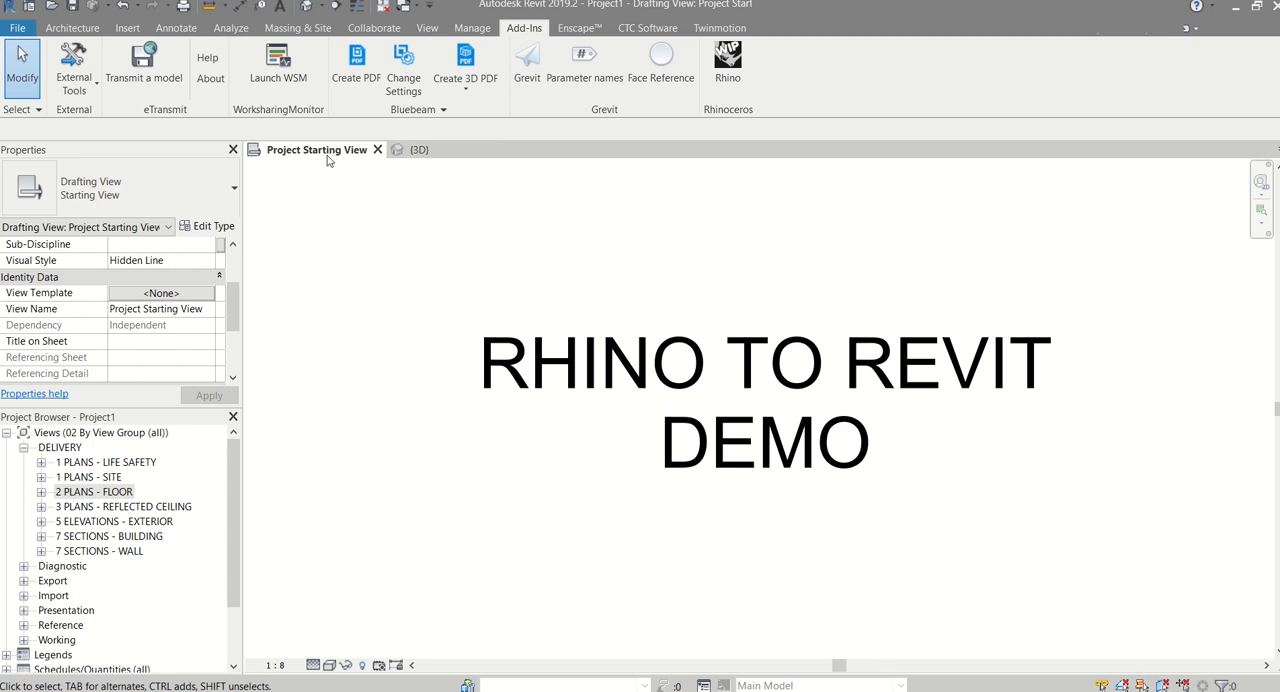
Switch to Revit's {3D} view and draw a straight _Generic-150 wall about 16000 mm long and 4000 mm high from LEVEL 0
click(428, 151)
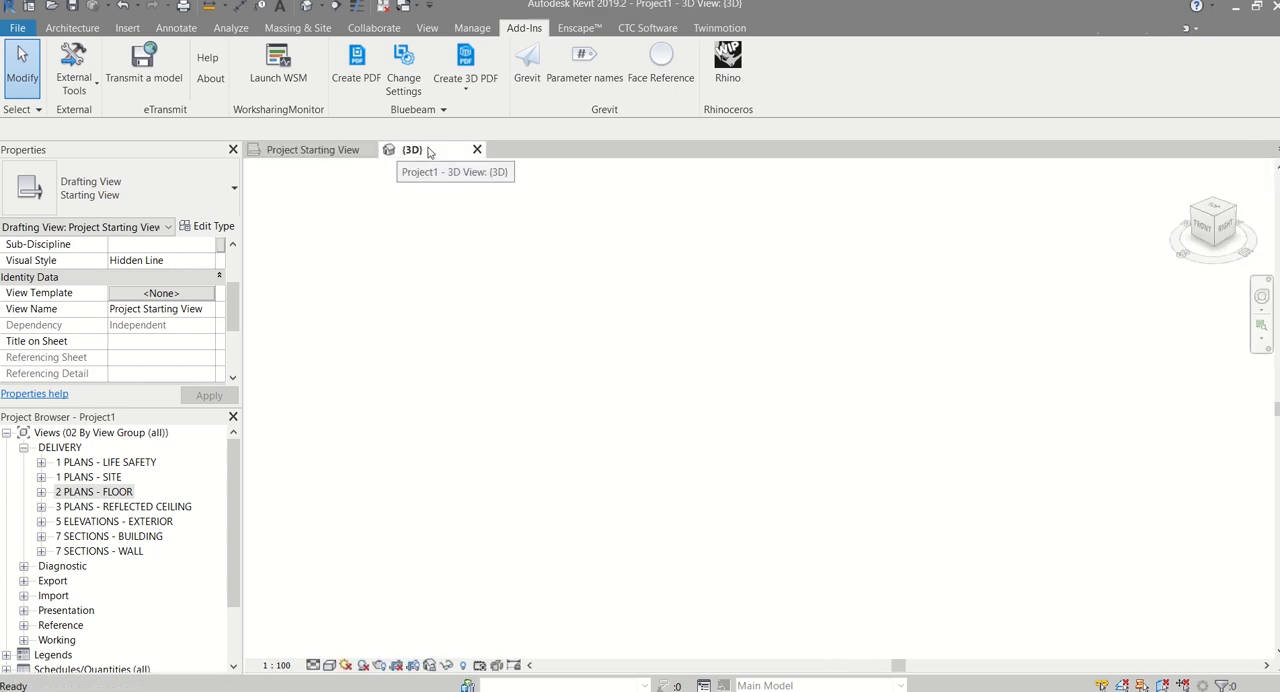
click(72, 28)
click(67, 62)
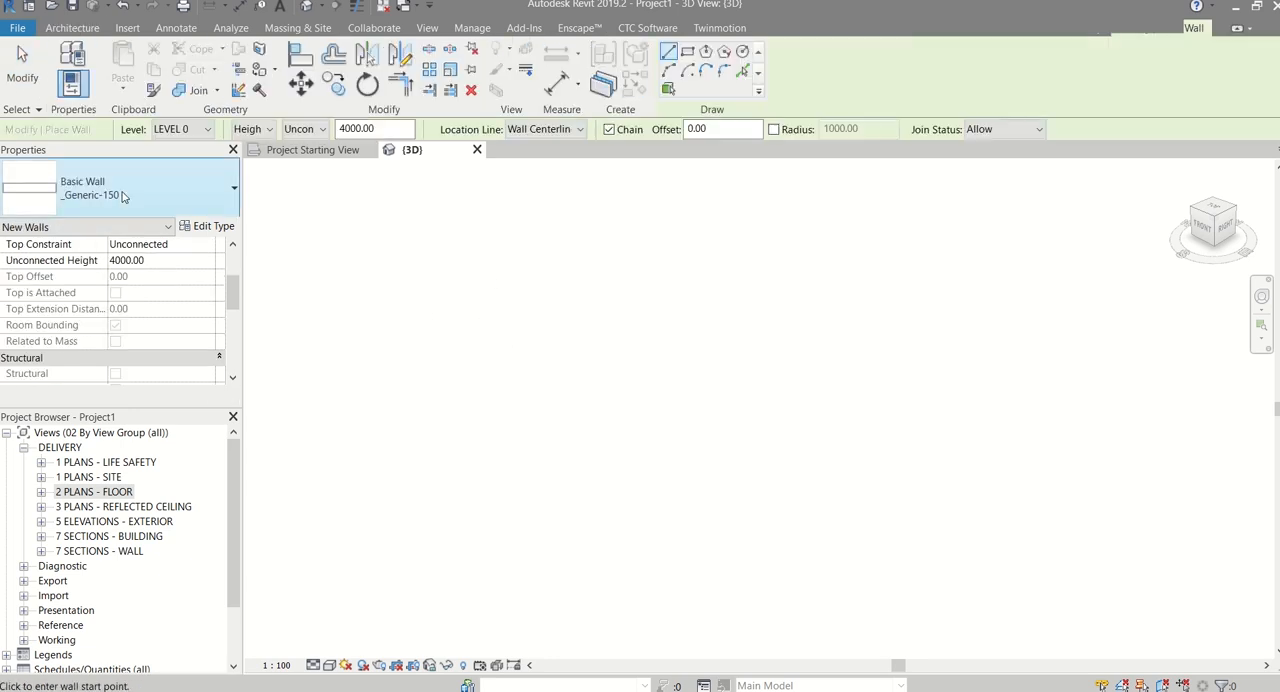
click(150, 185)
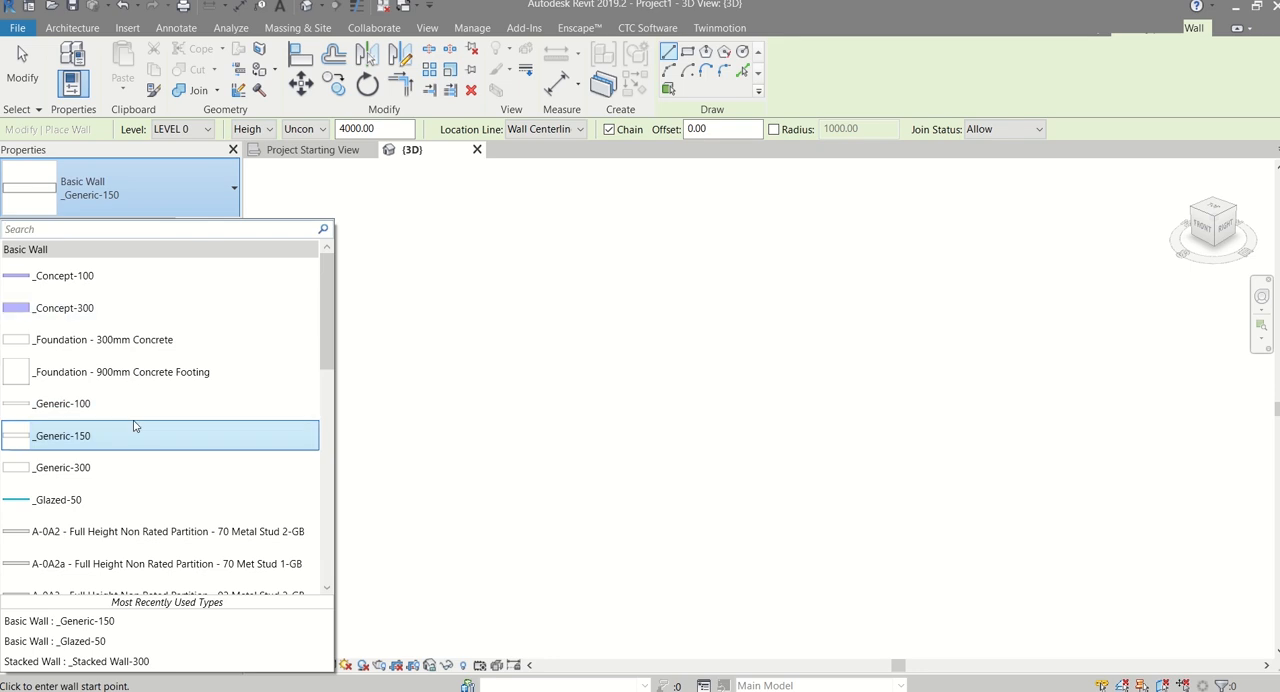
click(666, 290)
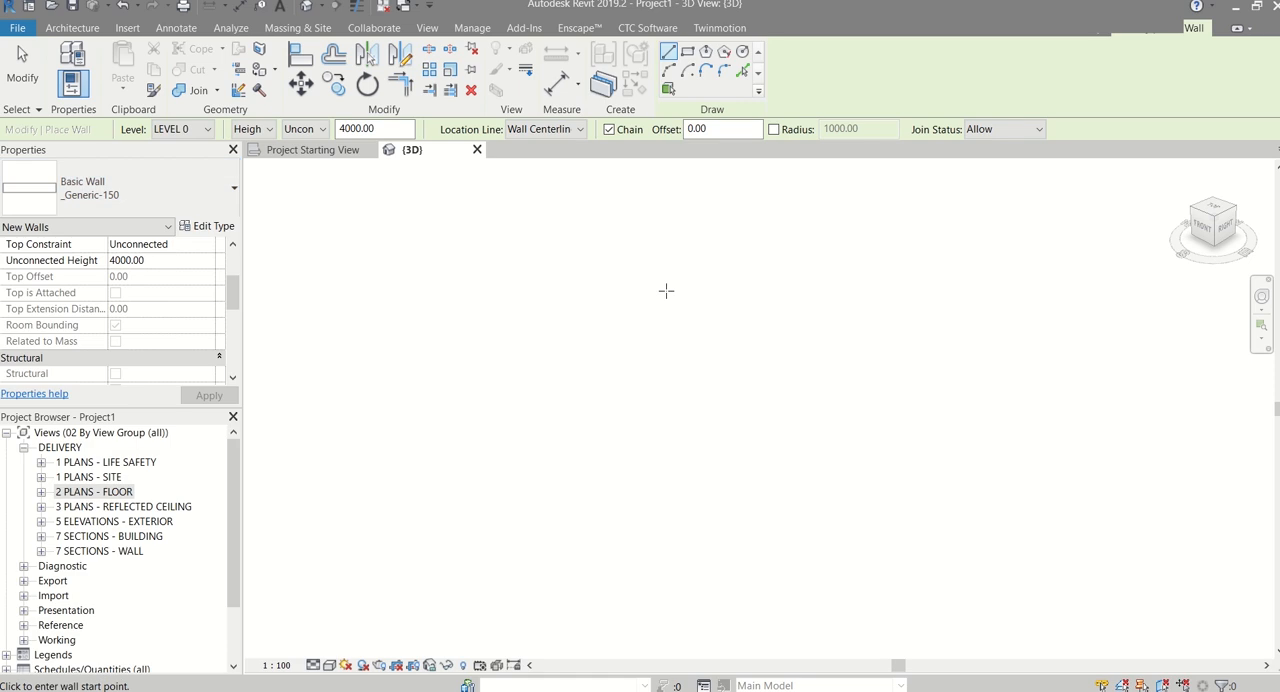
click(672, 294)
click(512, 360)
key(Escape)
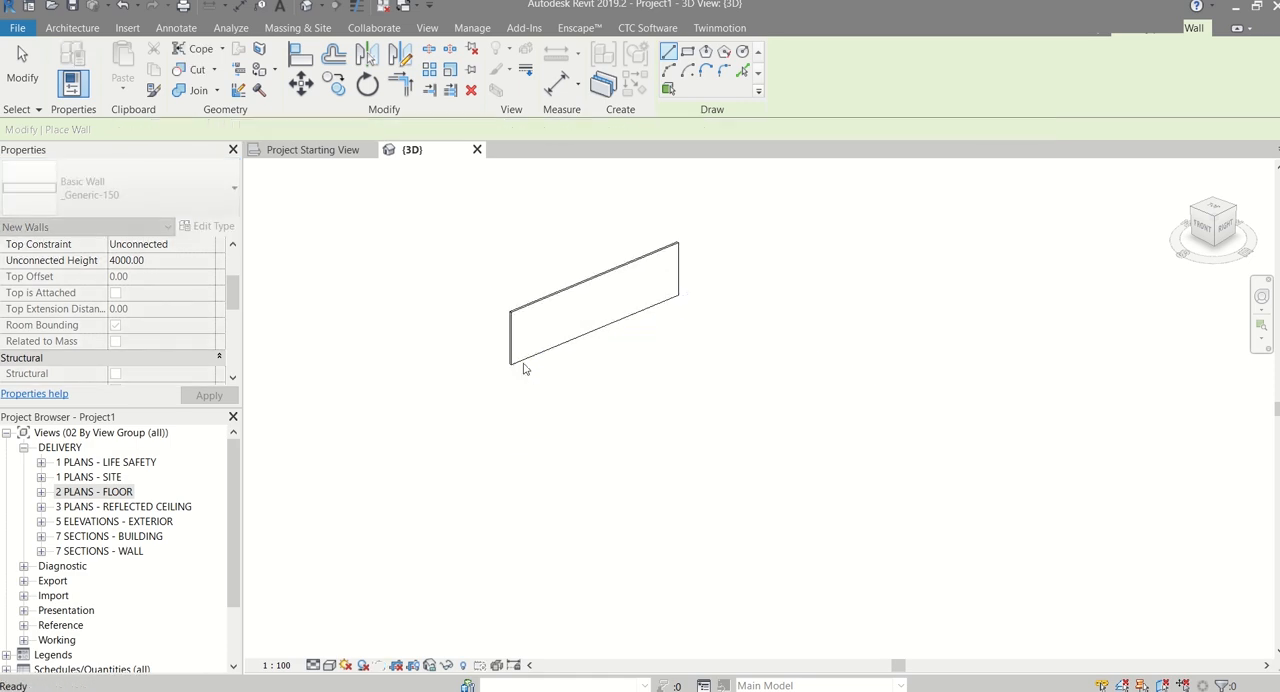
key(Escape)
Look up the drawn wall's exact type name in its type properties and rename dialog, leaving both without changes
scroll(531, 310, up, 2)
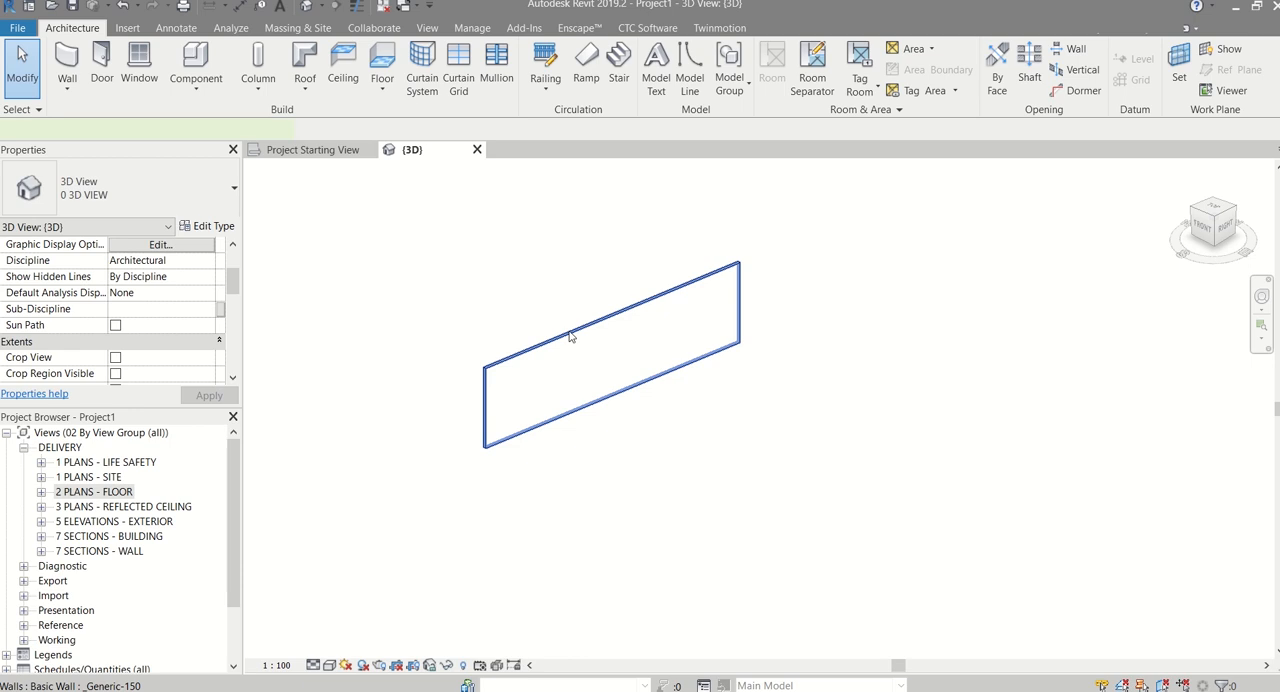
click(570, 337)
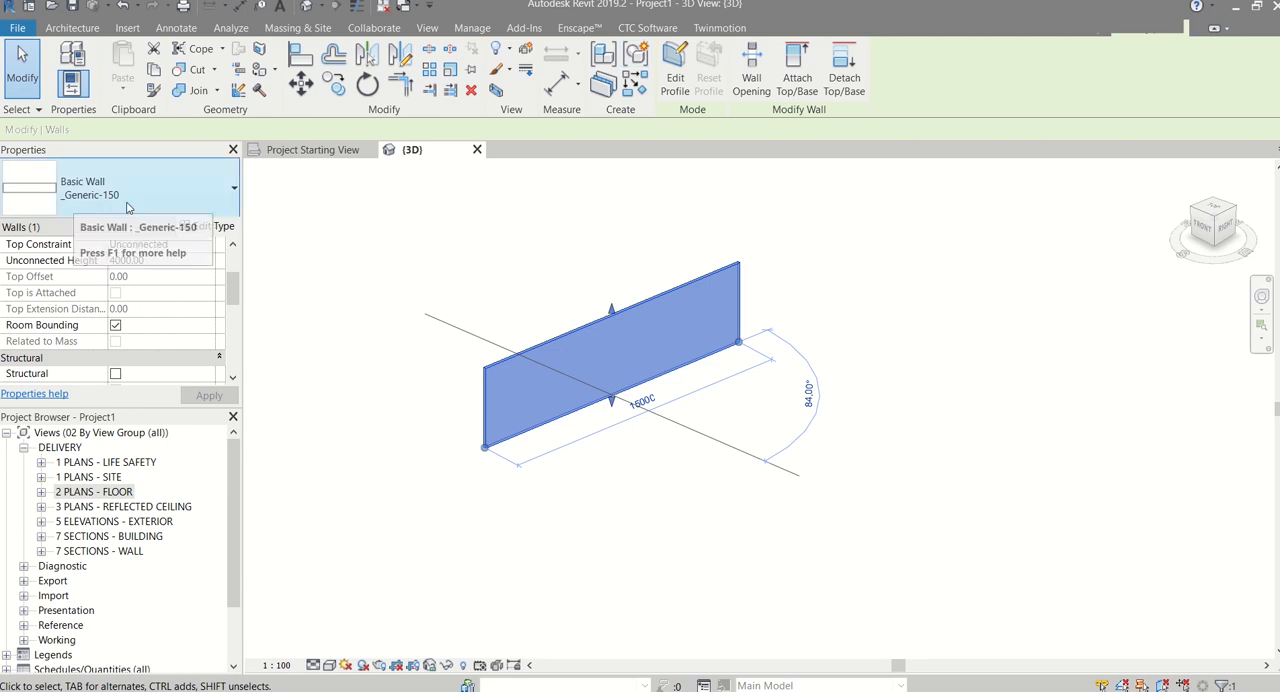
click(234, 196)
click(235, 191)
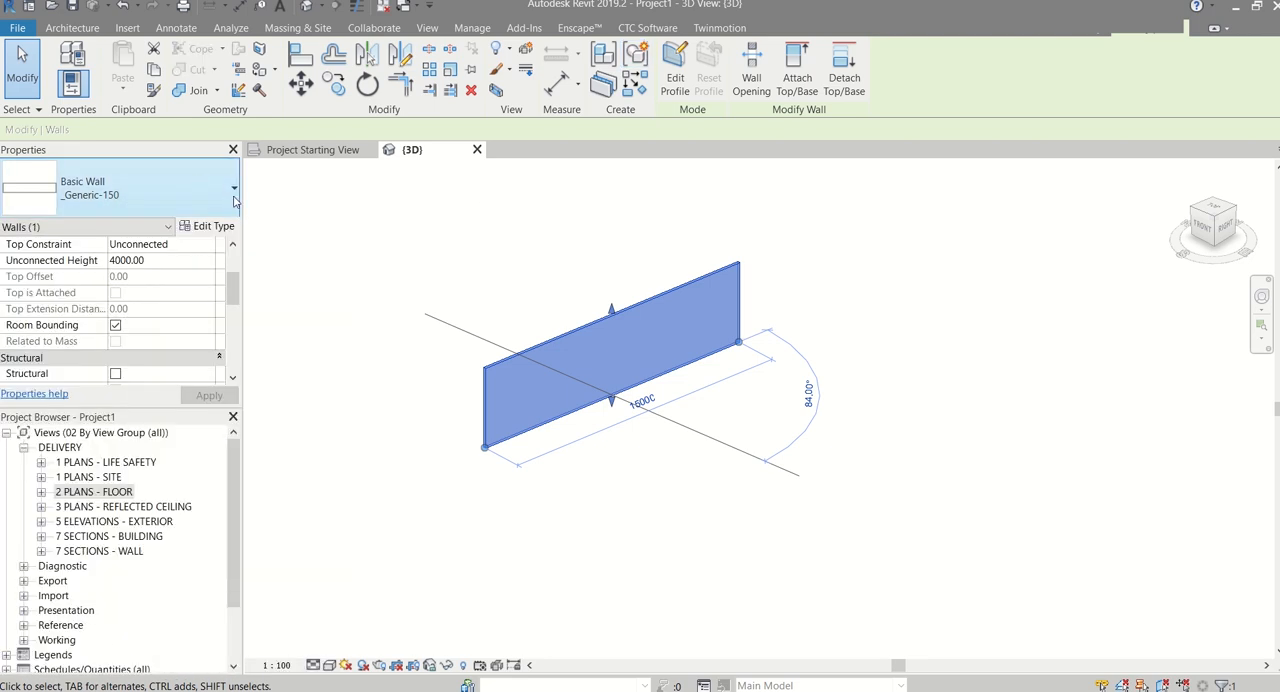
click(225, 231)
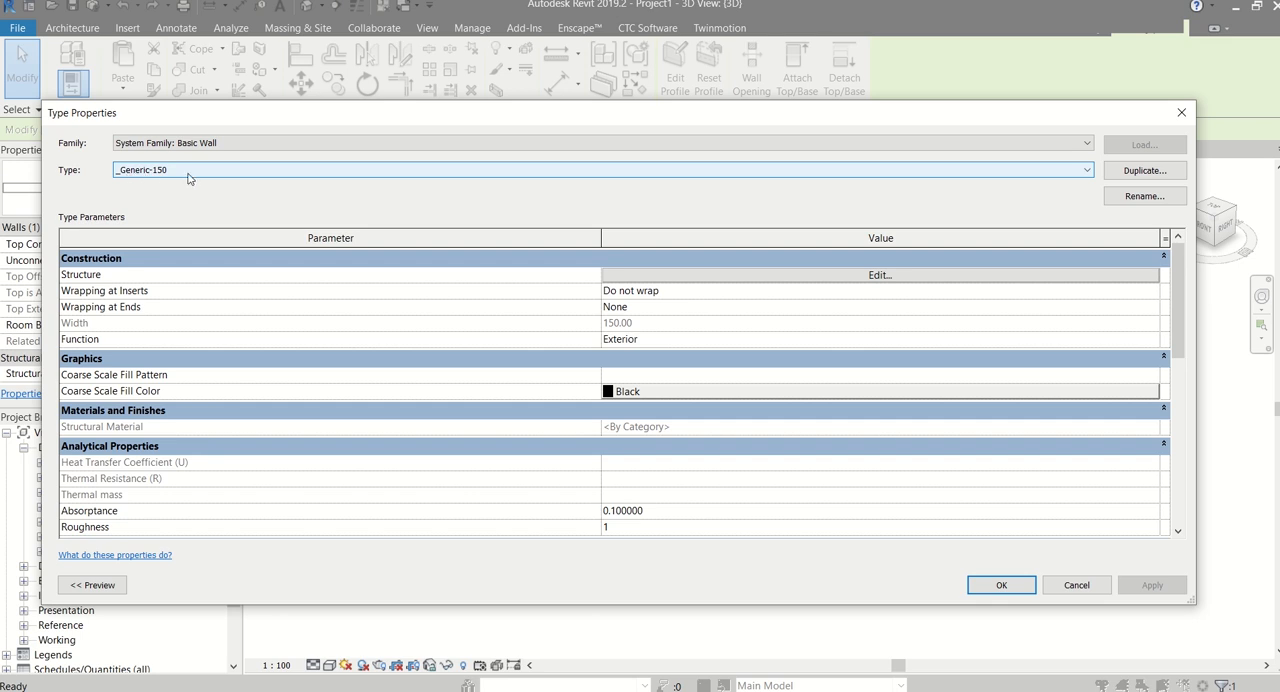
click(1140, 197)
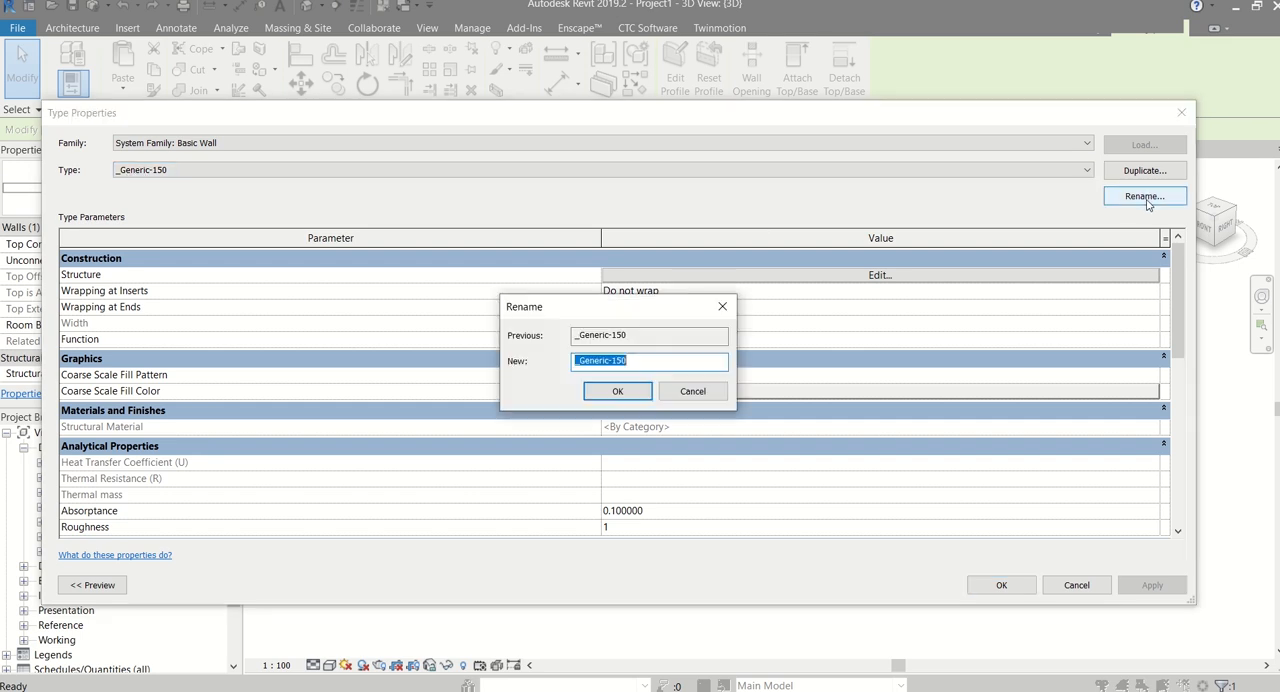
right_click(614, 362)
click(673, 409)
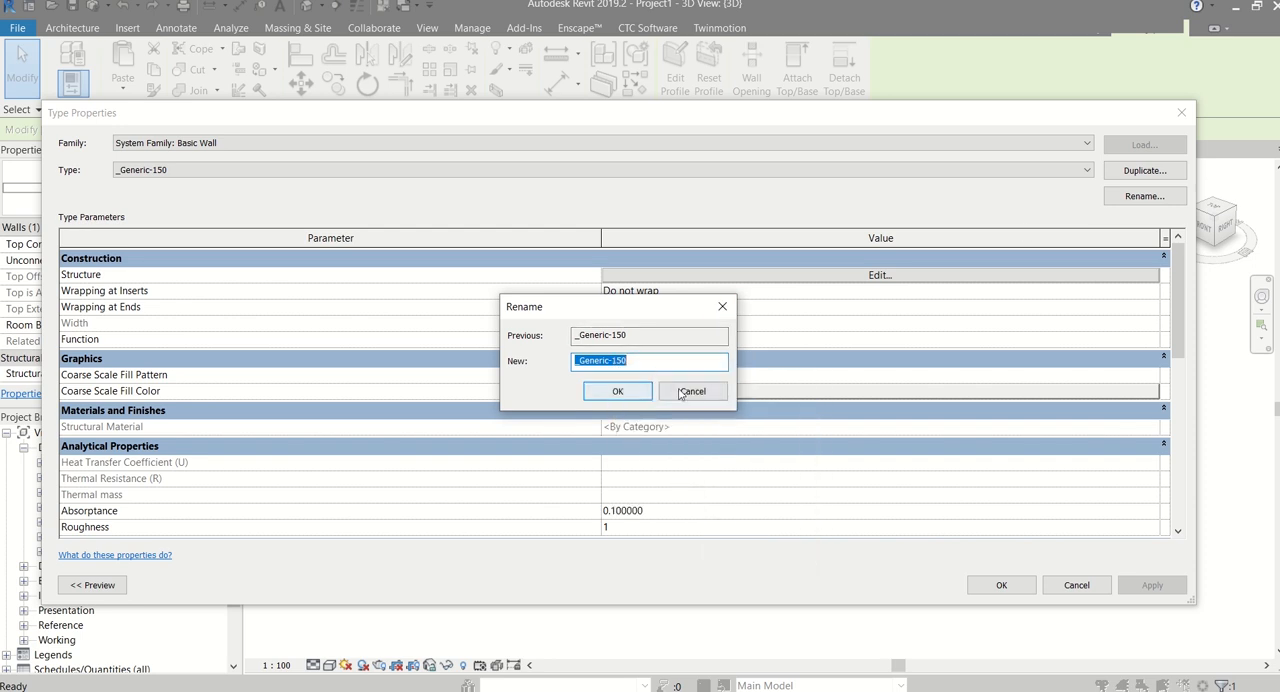
click(686, 391)
click(1077, 585)
click(902, 436)
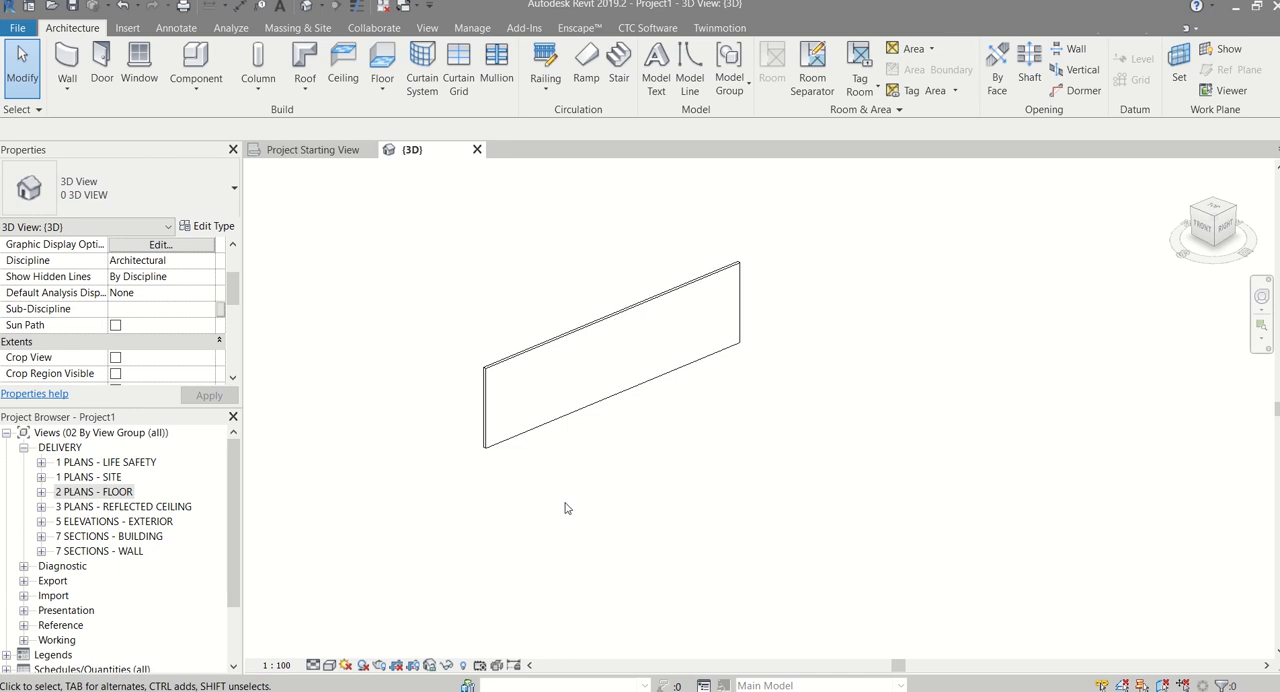
Show the Levels annotation category in the {3D} view through its Visibility/Graphic Overrides
key(v)
key(g)
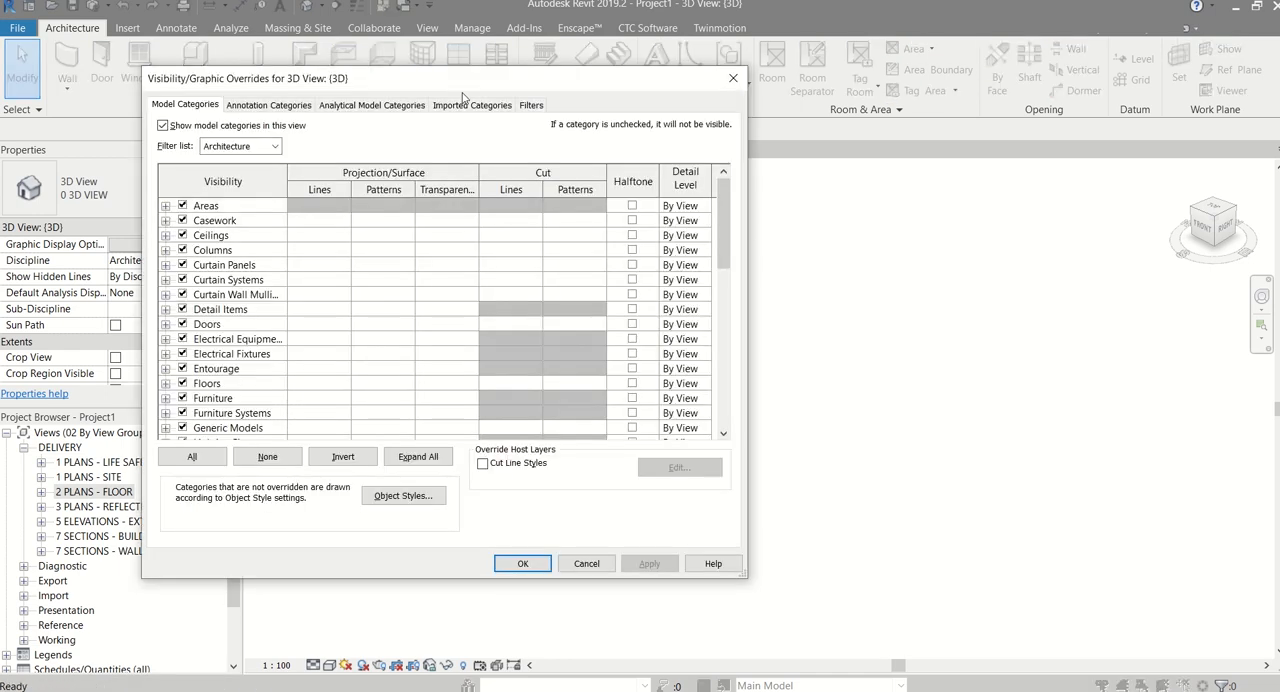
drag(498, 95, 860, 106)
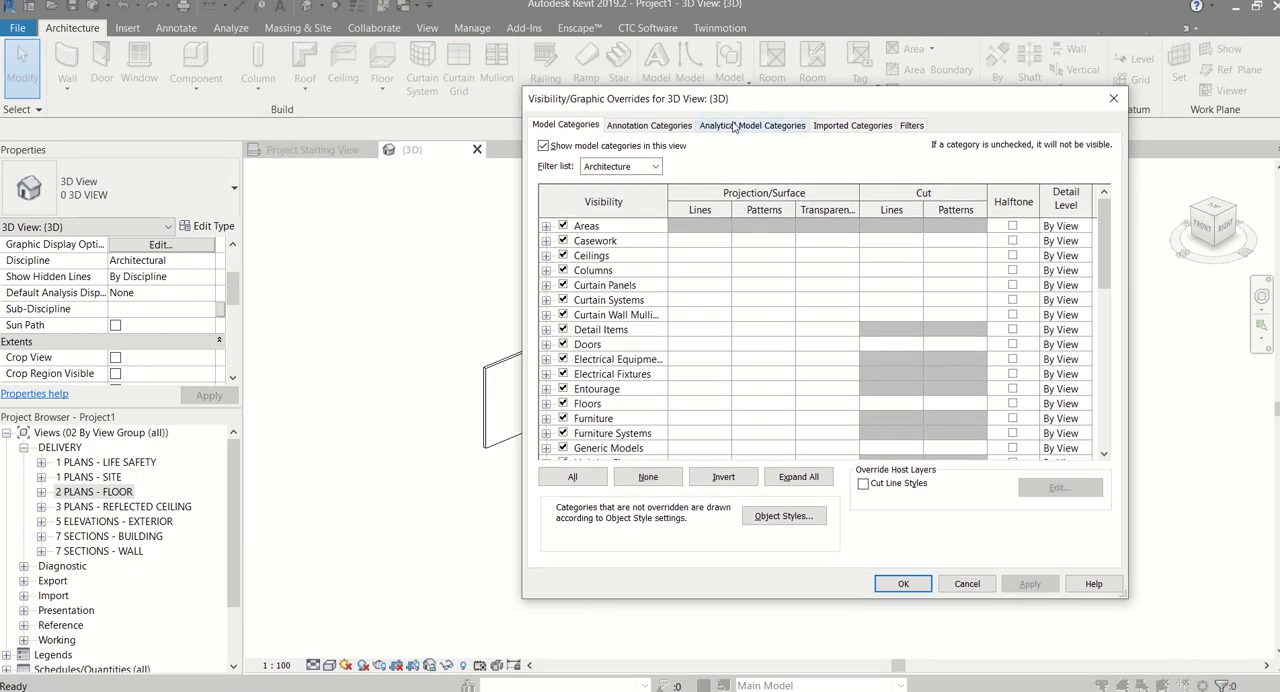
click(674, 126)
click(607, 389)
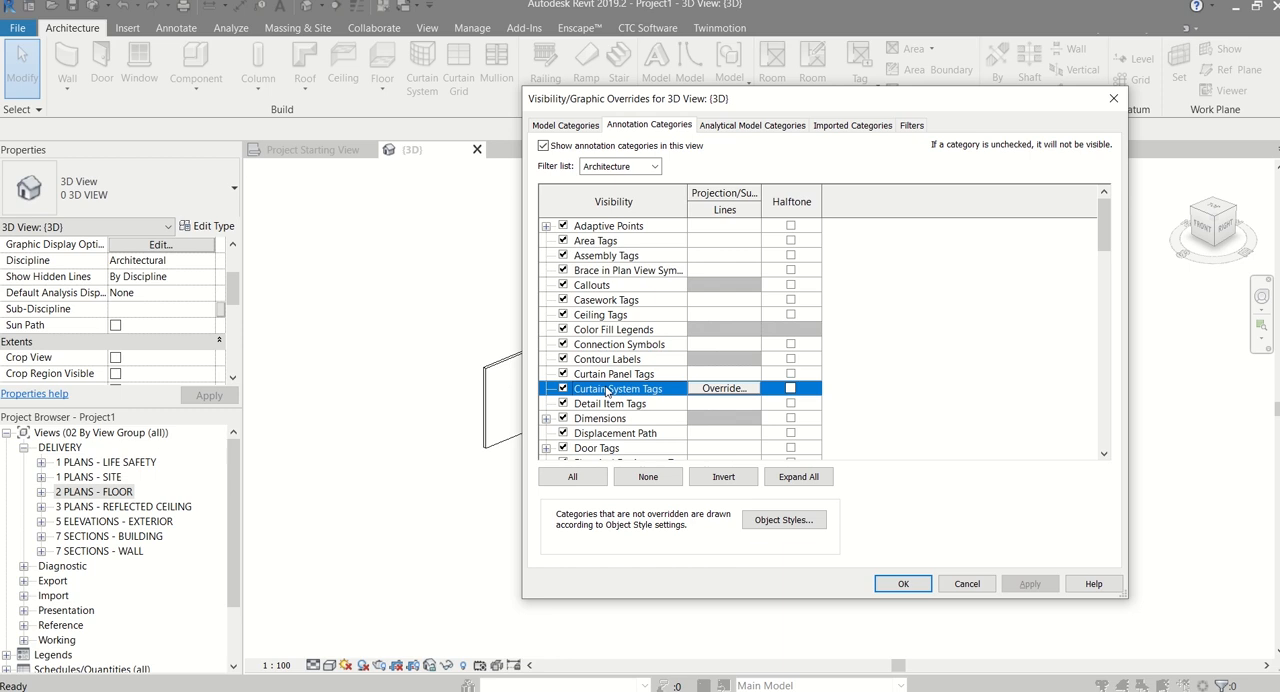
key(l)
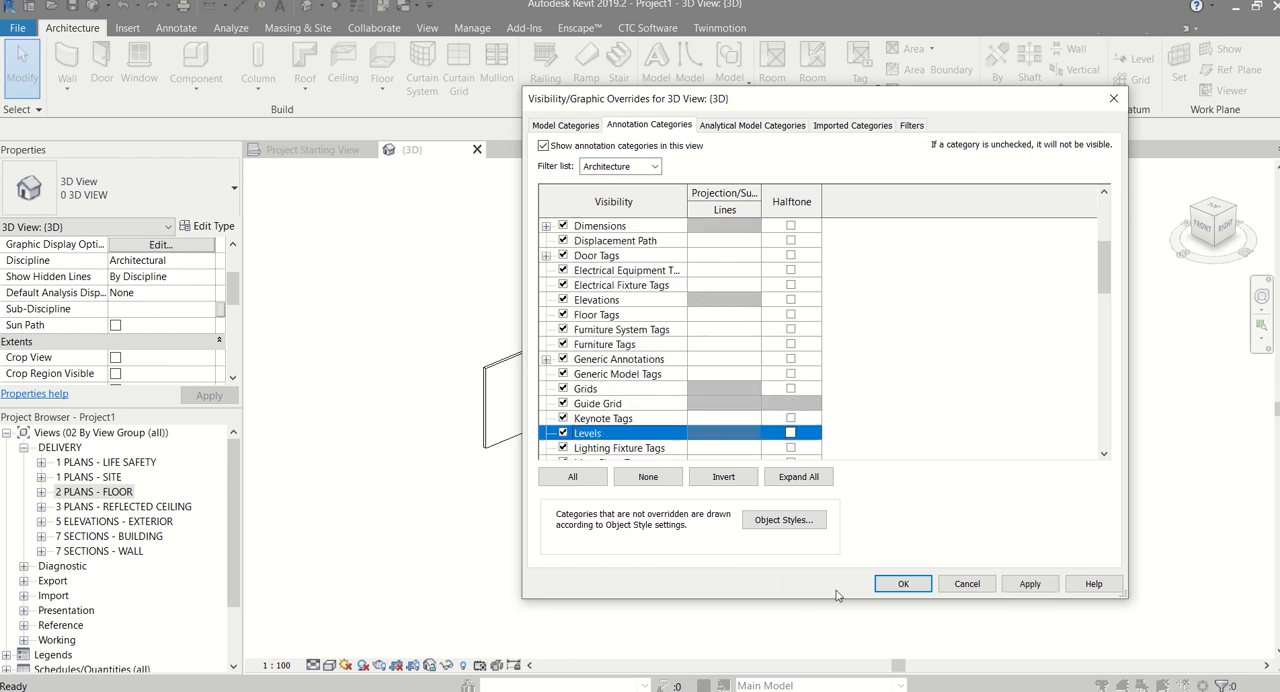
click(902, 583)
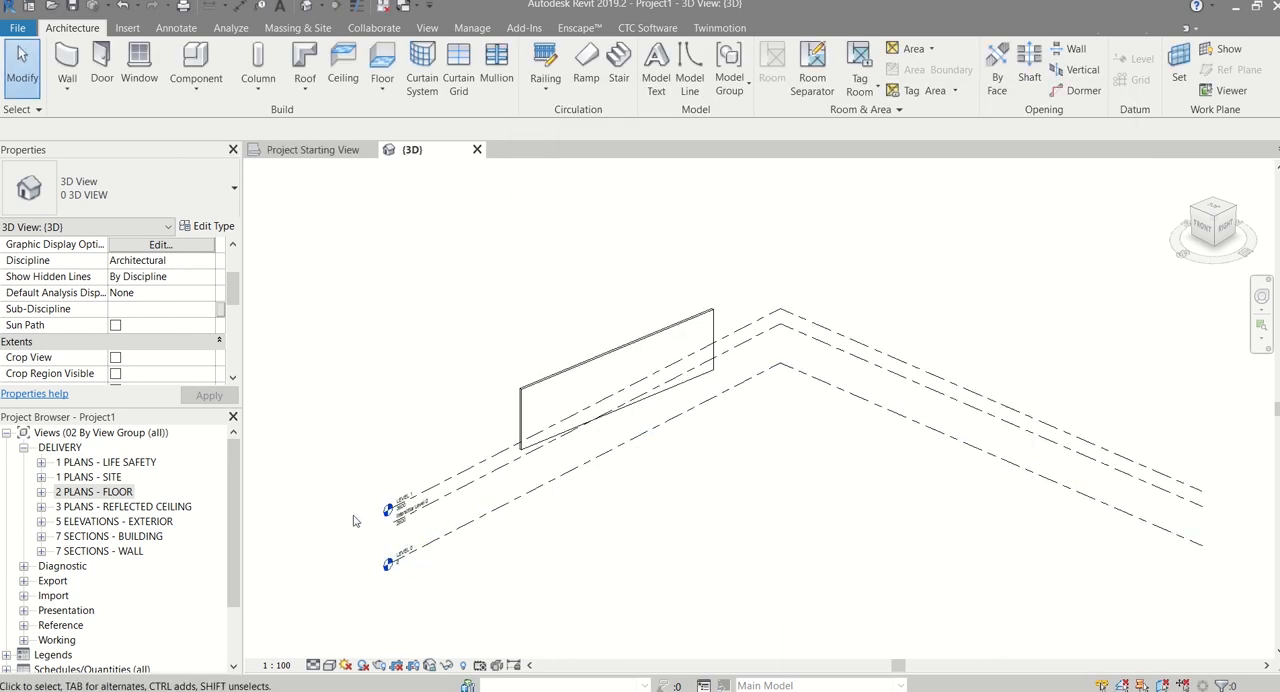
Examine the level names at the level heads and select the drawn wall to compare its base with the levels
scroll(480, 474, up, 4)
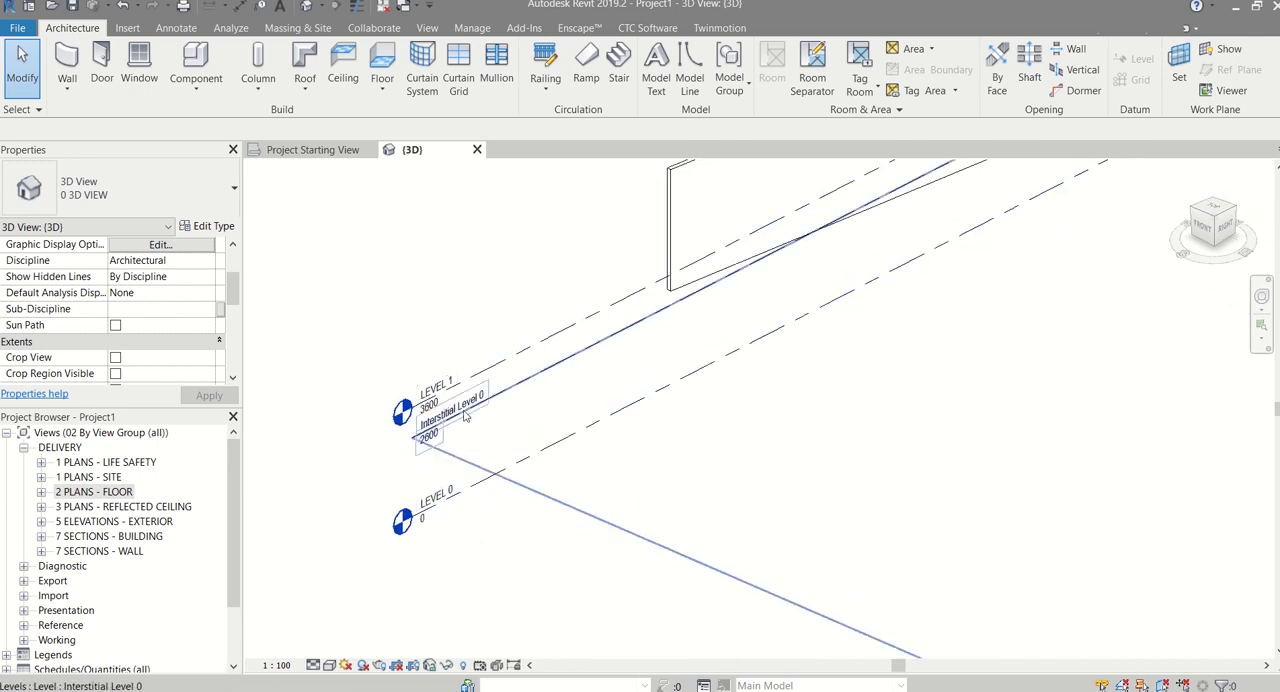
middle_drag(488, 306, 425, 402)
click(567, 271)
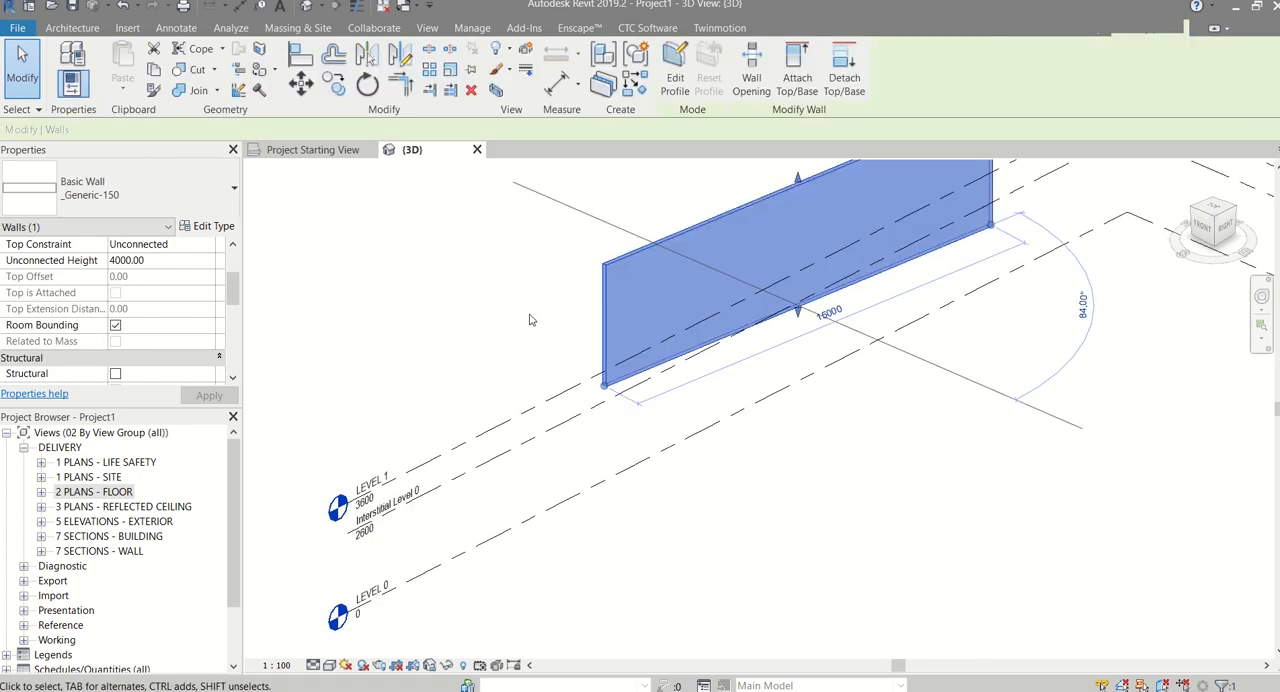
middle_drag(531, 319, 539, 271)
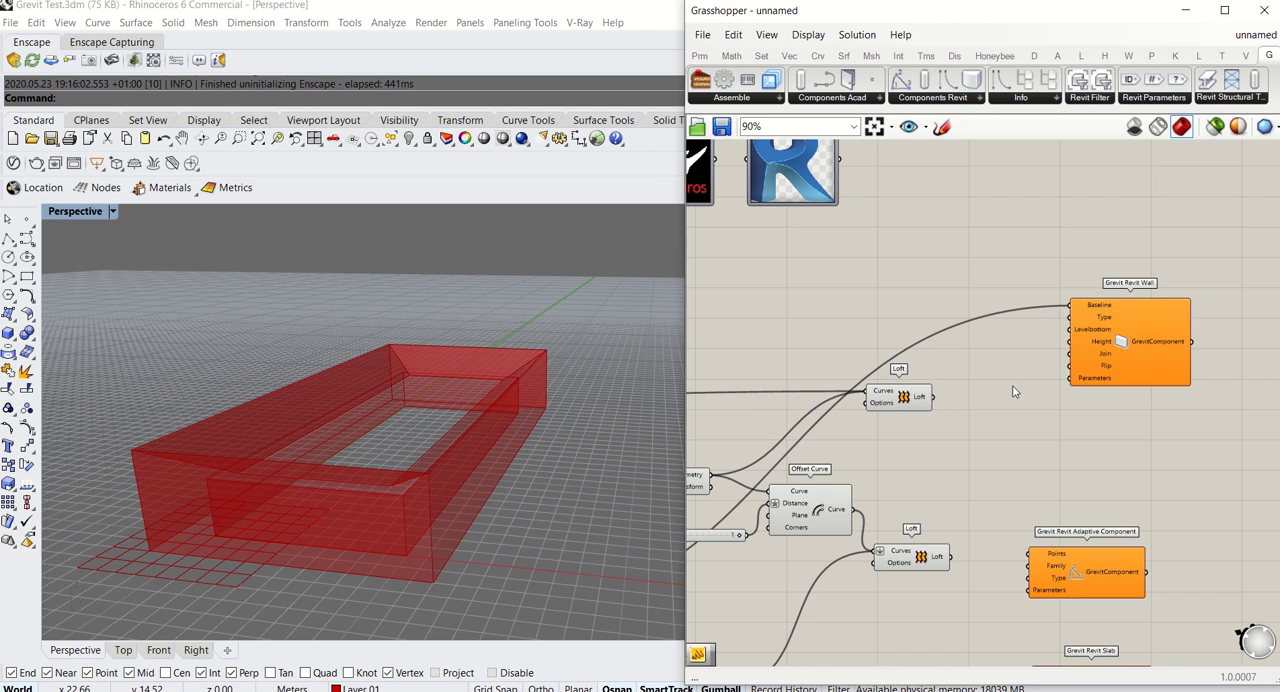
Switch to Grasshopper, add a panel containing _Generic-150 and connect it to the Grevit Revit Wall's Type input, placing it above the wires
scroll(948, 336, up, 3)
double_click(826, 290)
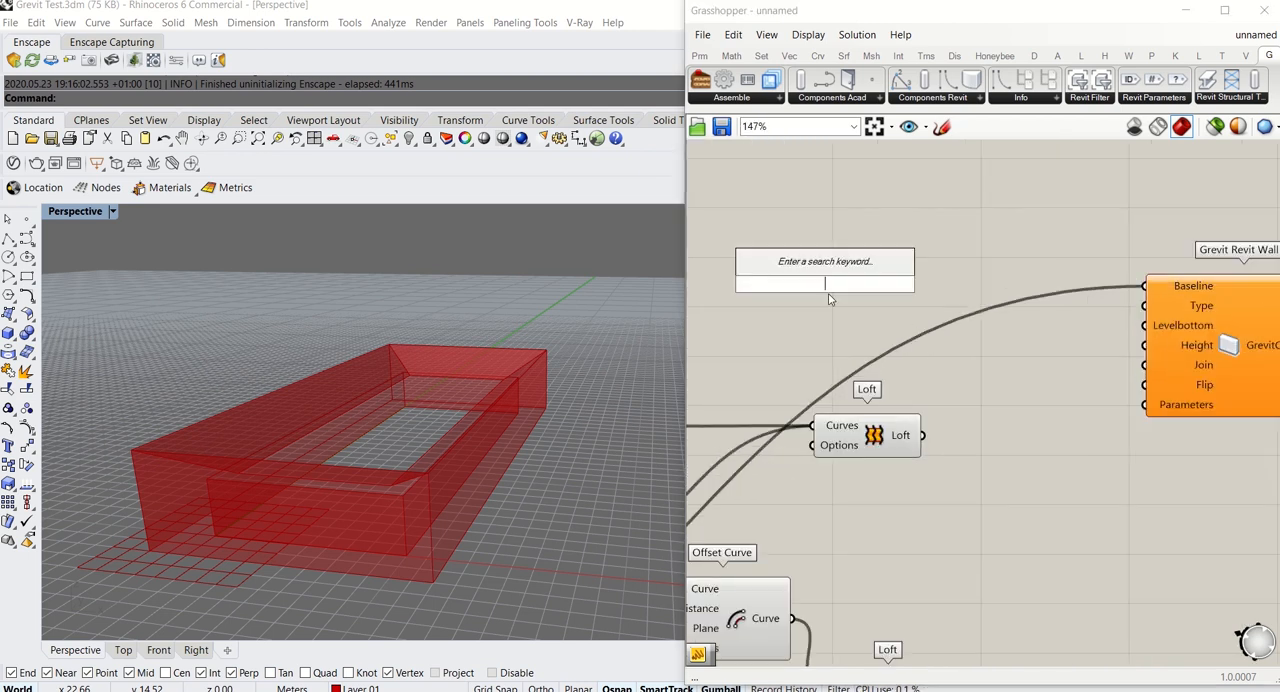
text(panel)
key(Return)
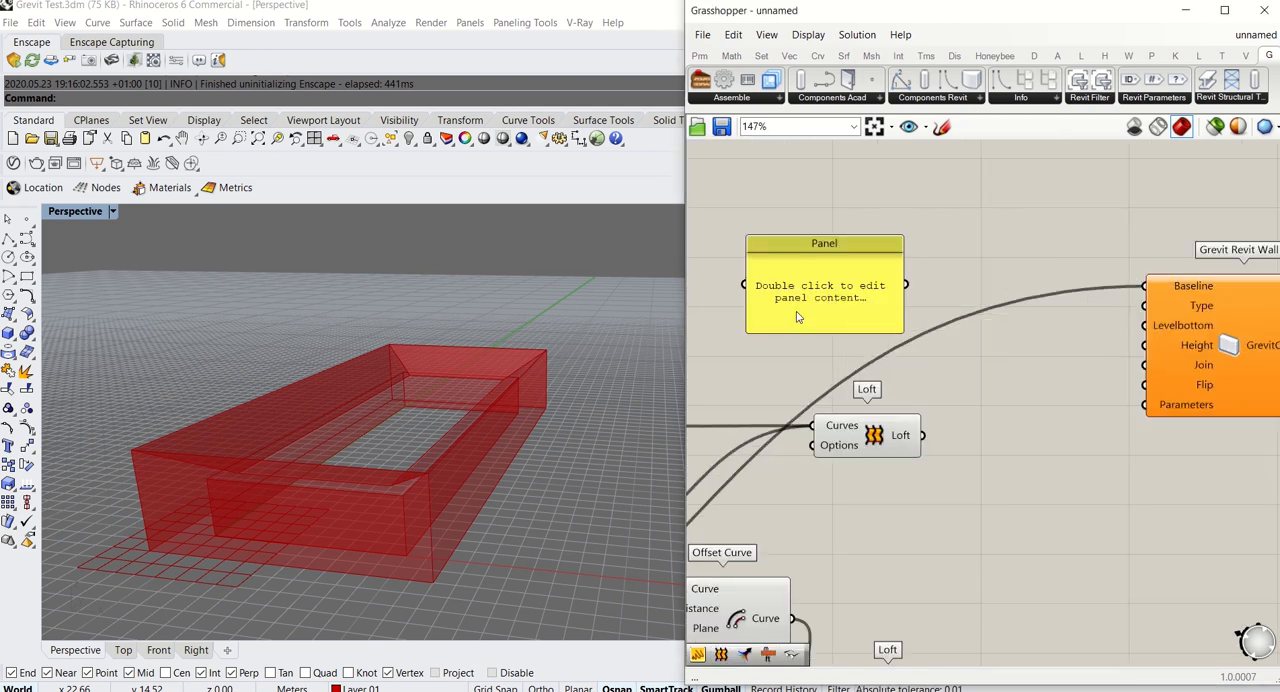
double_click(797, 317)
key(BackSpace)
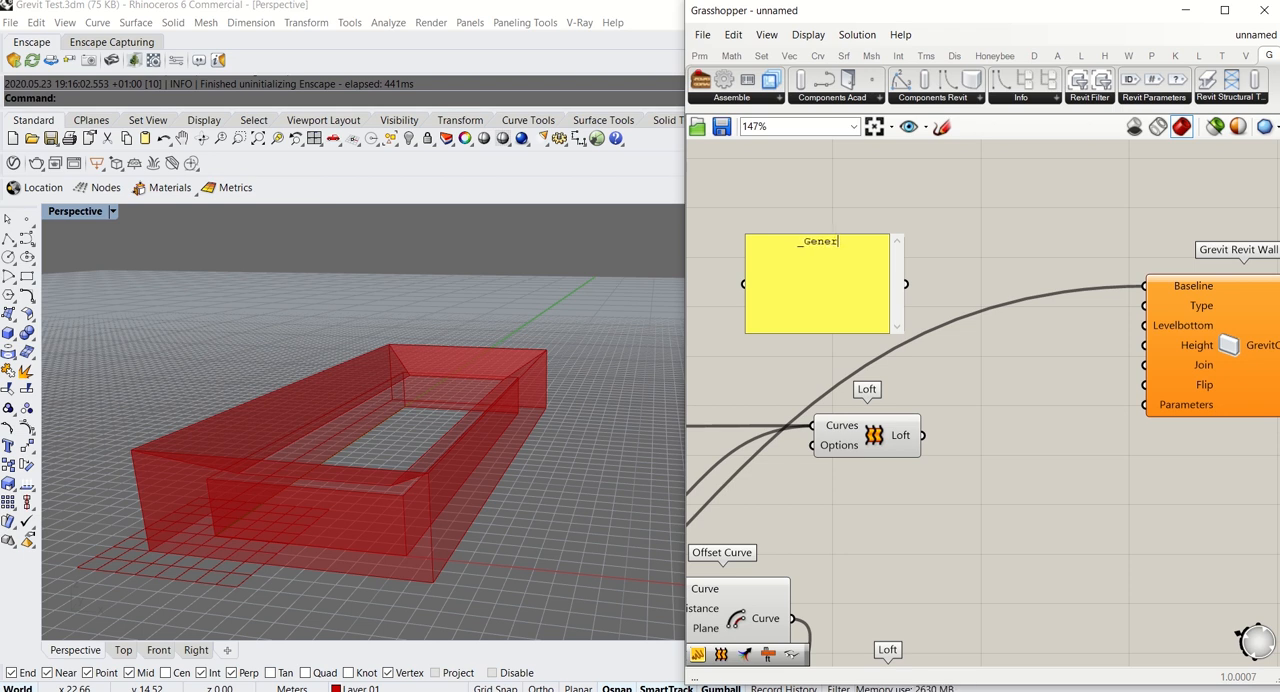
text(_Generic-150)
click(932, 293)
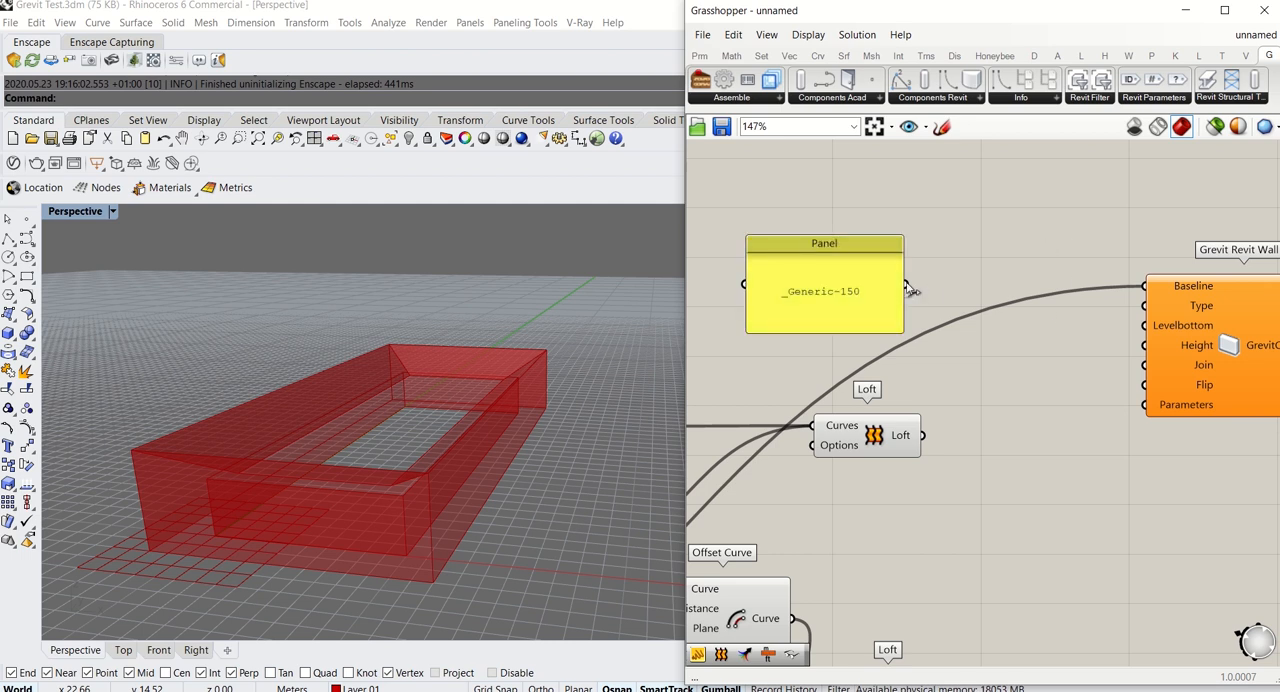
drag(907, 285, 1144, 305)
drag(872, 290, 996, 197)
Duplicate the _Generic-150 panel, change the copy's text to LEVEL 0 and connect it to the Grevit Revit Wall's Levelbottom input
drag(943, 306, 977, 408)
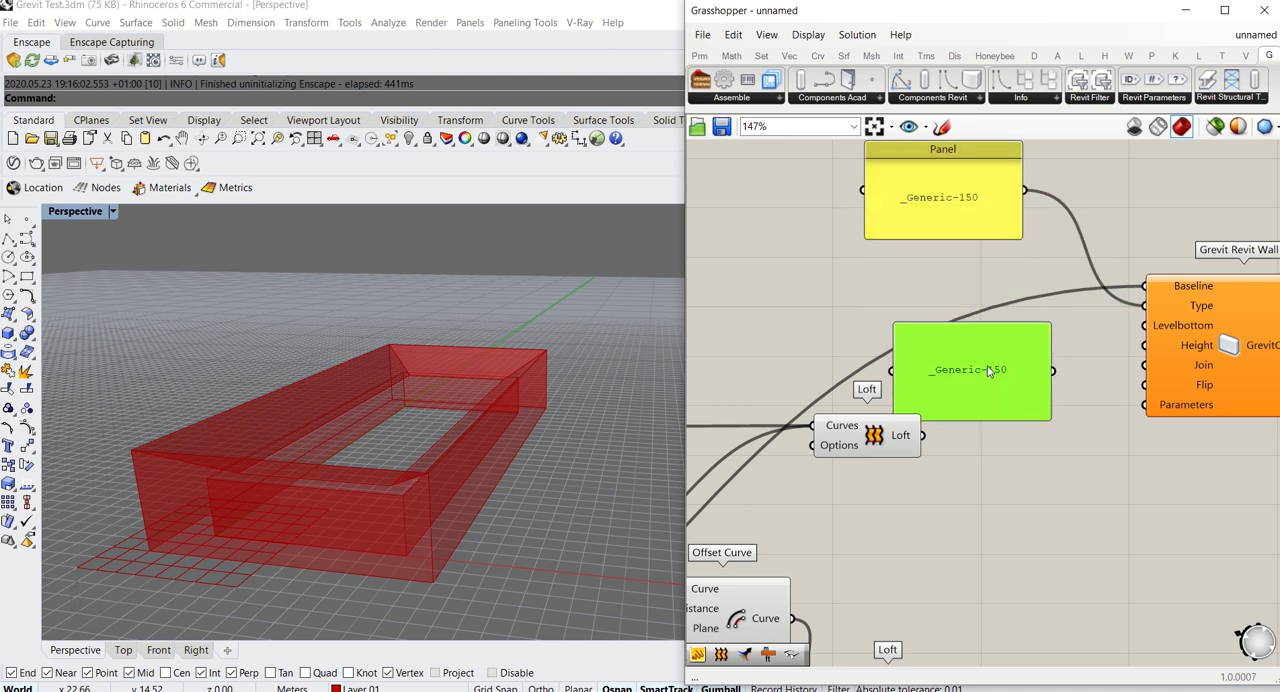
double_click(1006, 350)
text(LEVEL 0)
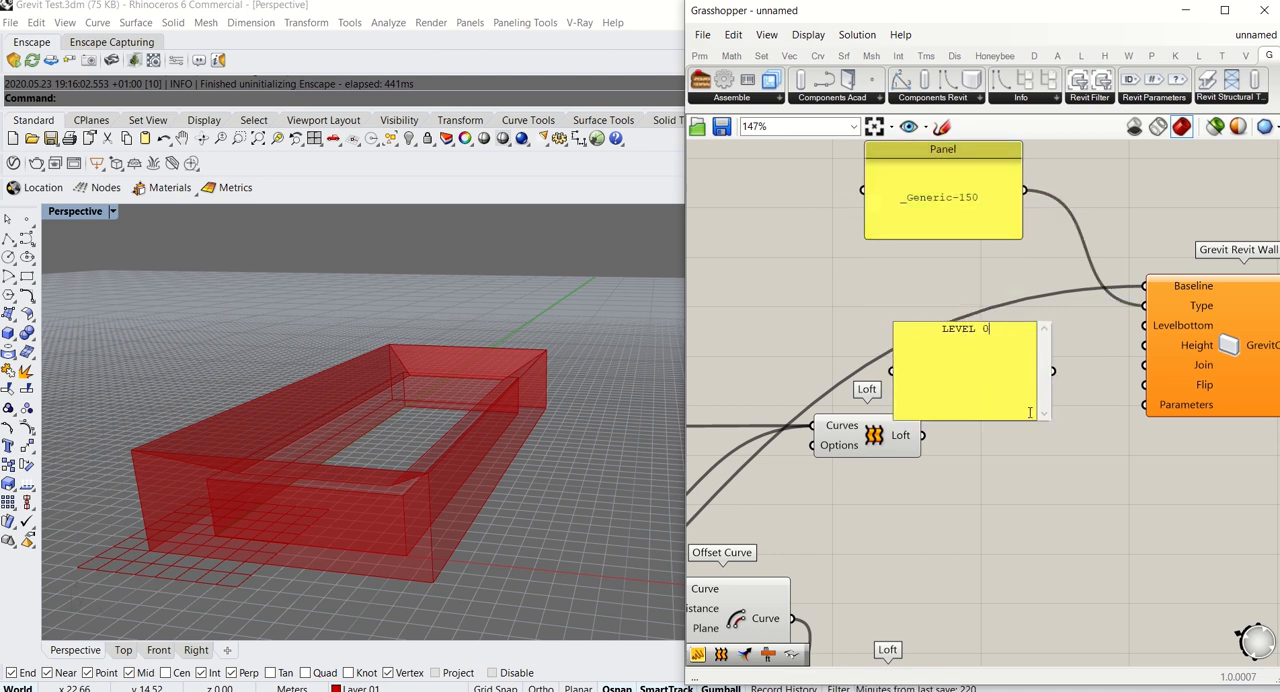
click(1111, 448)
drag(1035, 376, 1151, 339)
click(1095, 415)
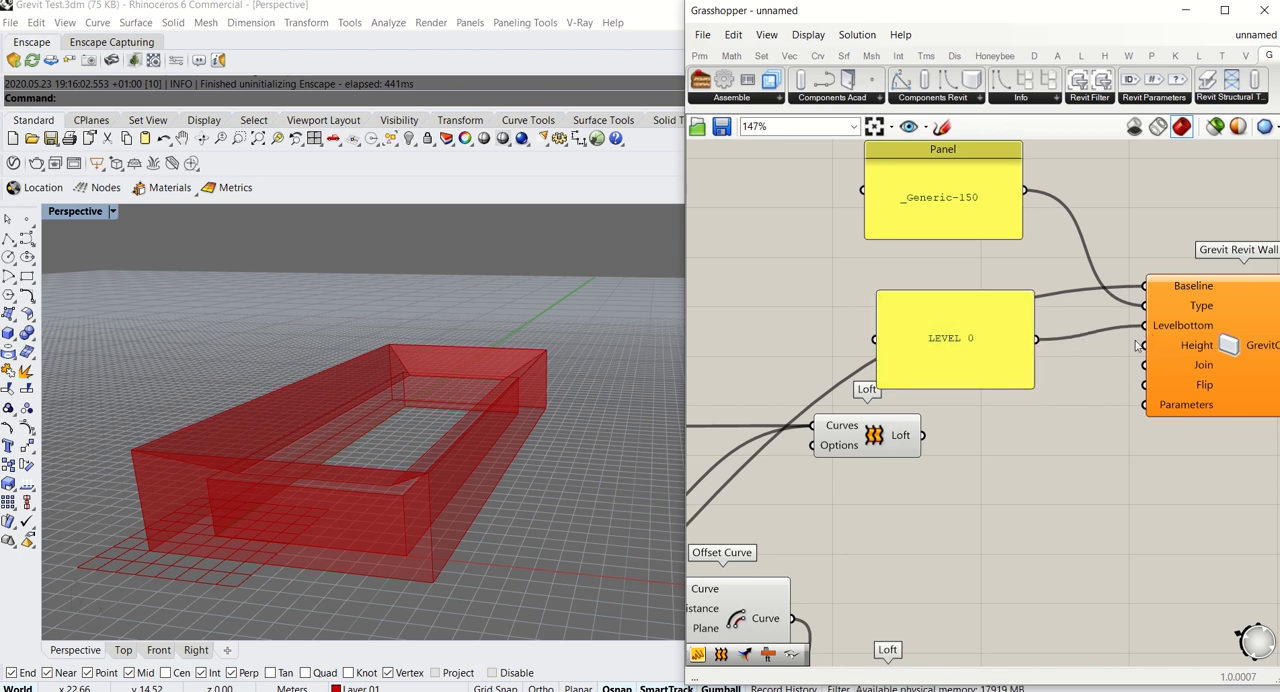
Connect the INTERNAL WALL HEIGHT number slider to the Height input of the Grevit Revit Wall component
scroll(1137, 345, down, 5)
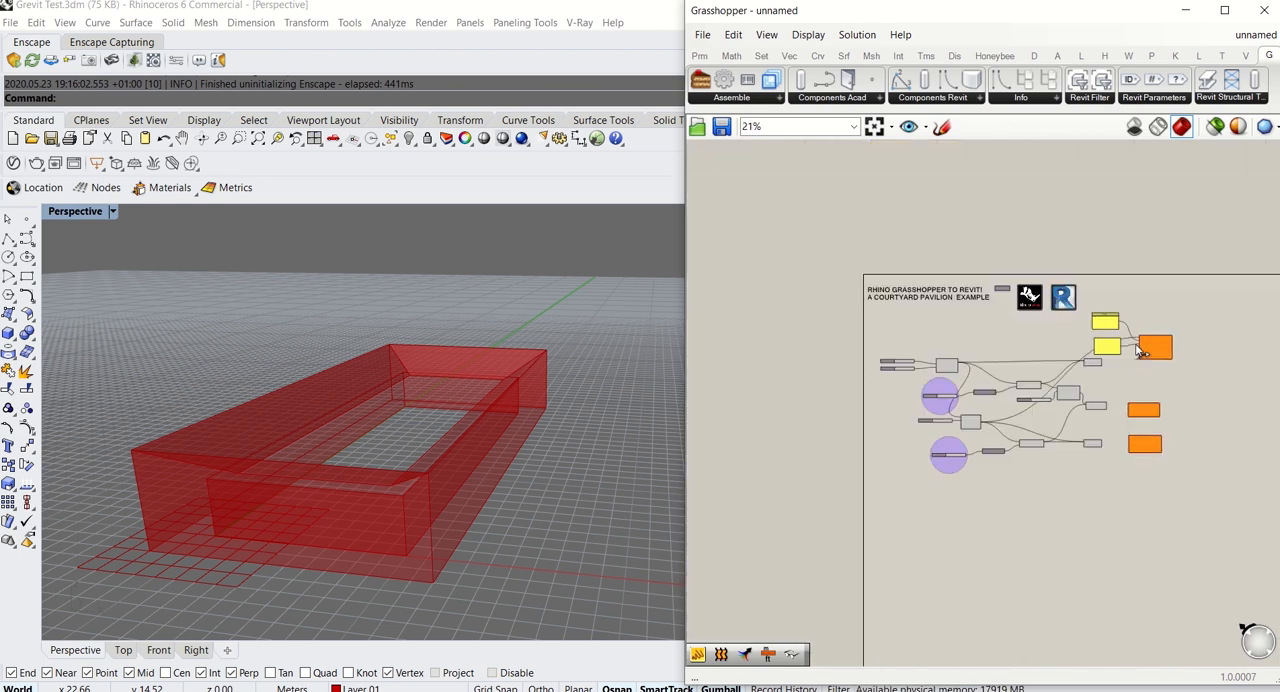
scroll(1065, 373, up, 10)
drag(1137, 349, 840, 463)
scroll(856, 380, down, 4)
scroll(896, 525, up, 4)
scroll(831, 462, down, 2)
scroll(775, 457, up, 2)
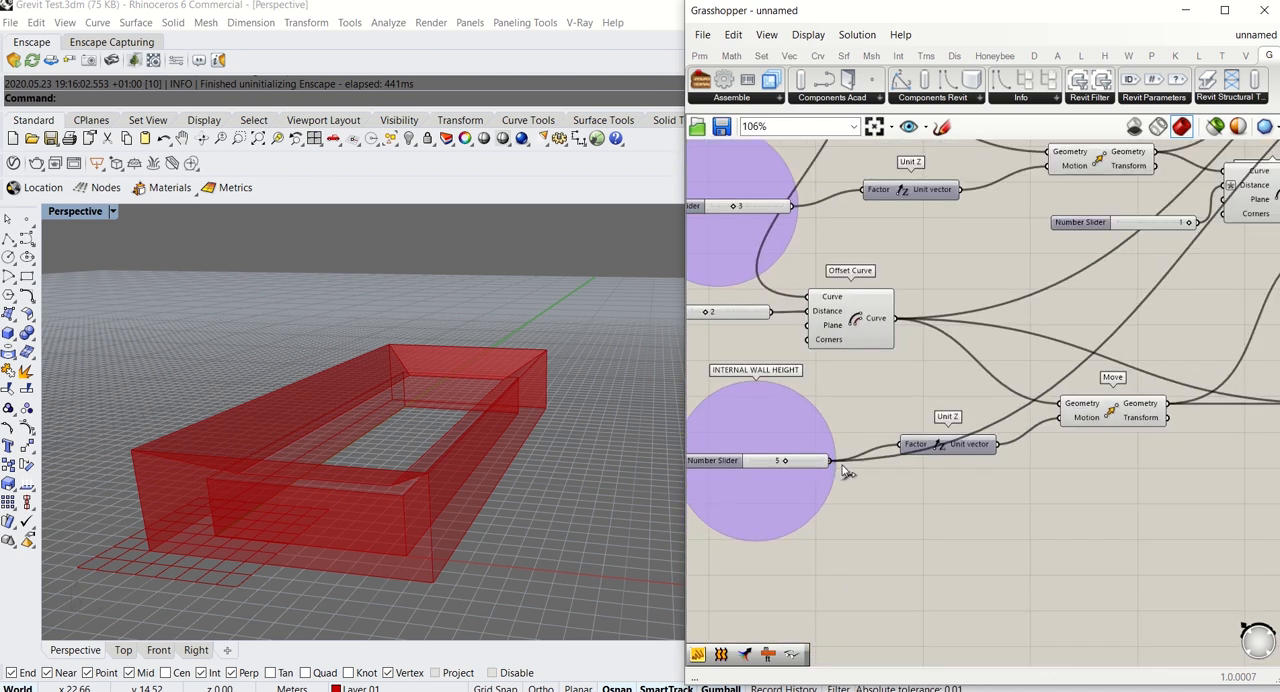
scroll(843, 471, down, 2)
drag(832, 481, 918, 530)
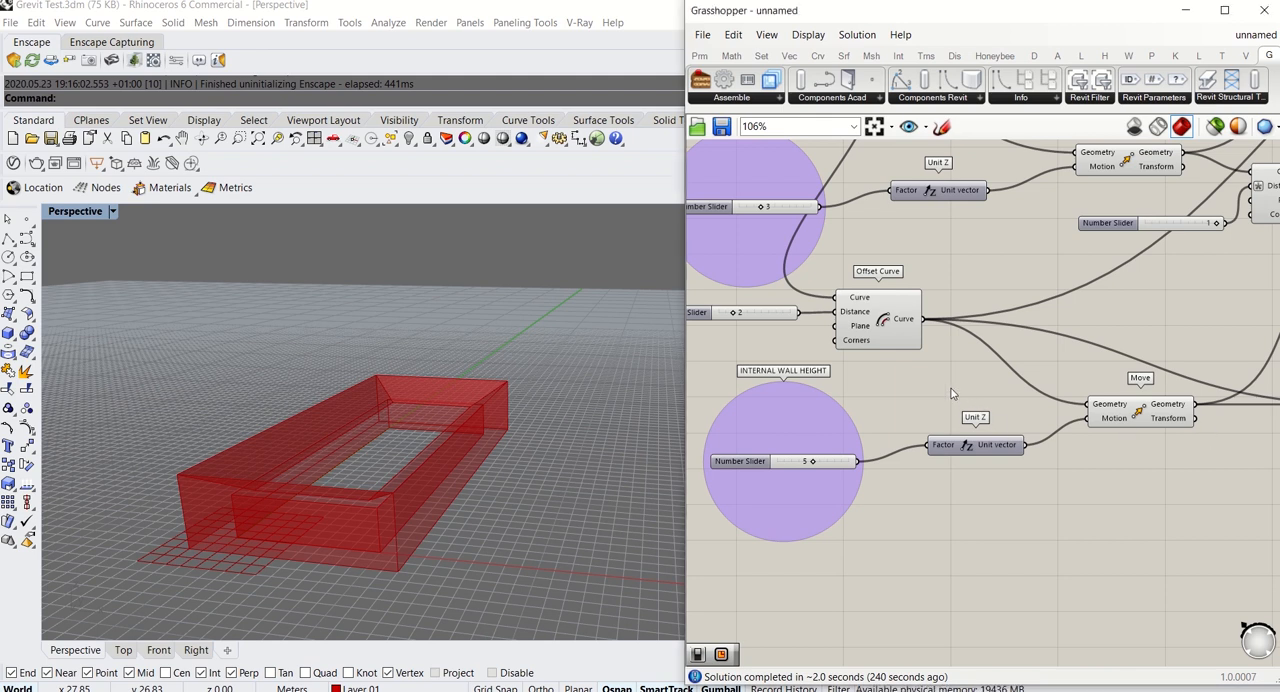
Switch to the browser, search Google for m to ft and copy the conversion factor 3.28084
mouse_move(845, 472)
mouse_down()
mouse_move(847, 460)
mouse_move(840, 474)
mouse_up()
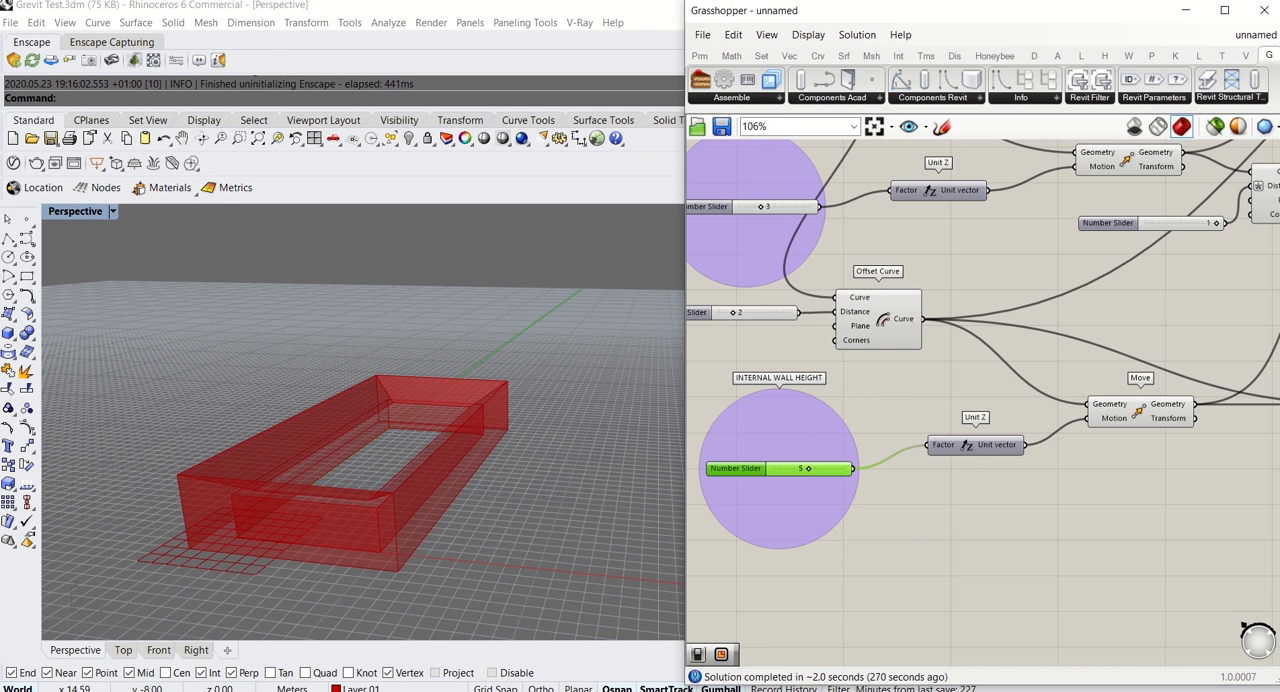
click(354, 690)
click(586, 415)
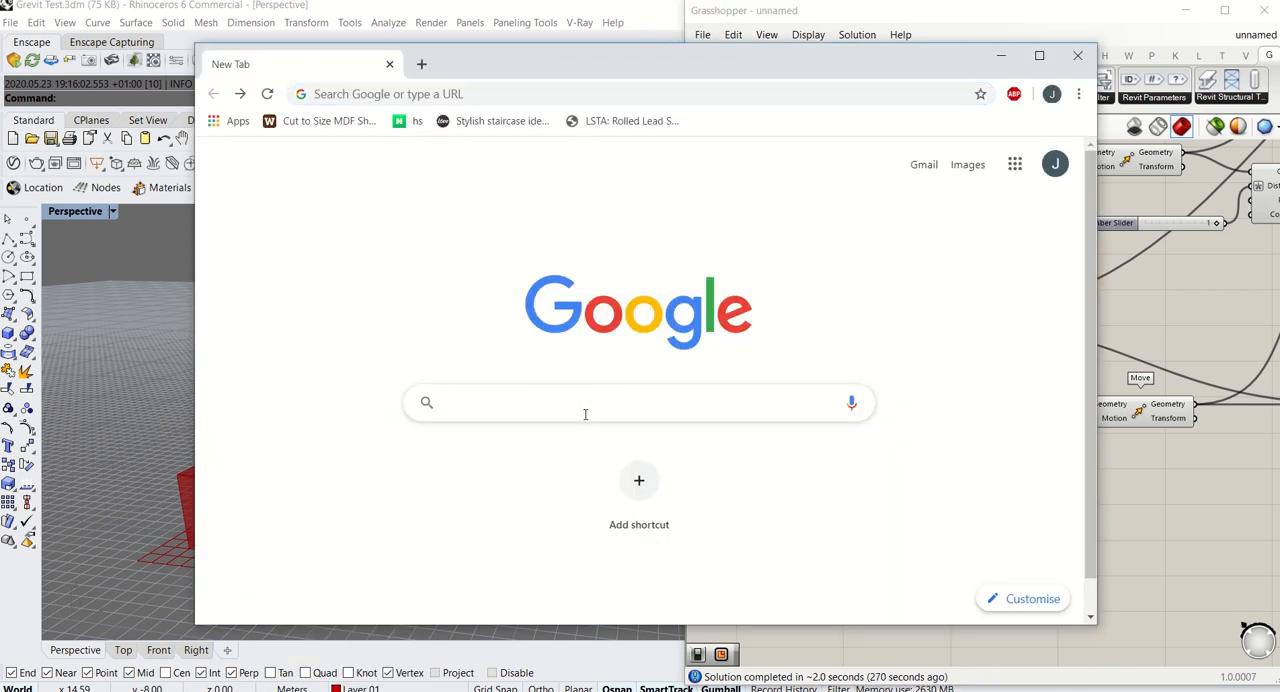
text(m)
key(BackSpace)
key(BackSpace)
text(m to )
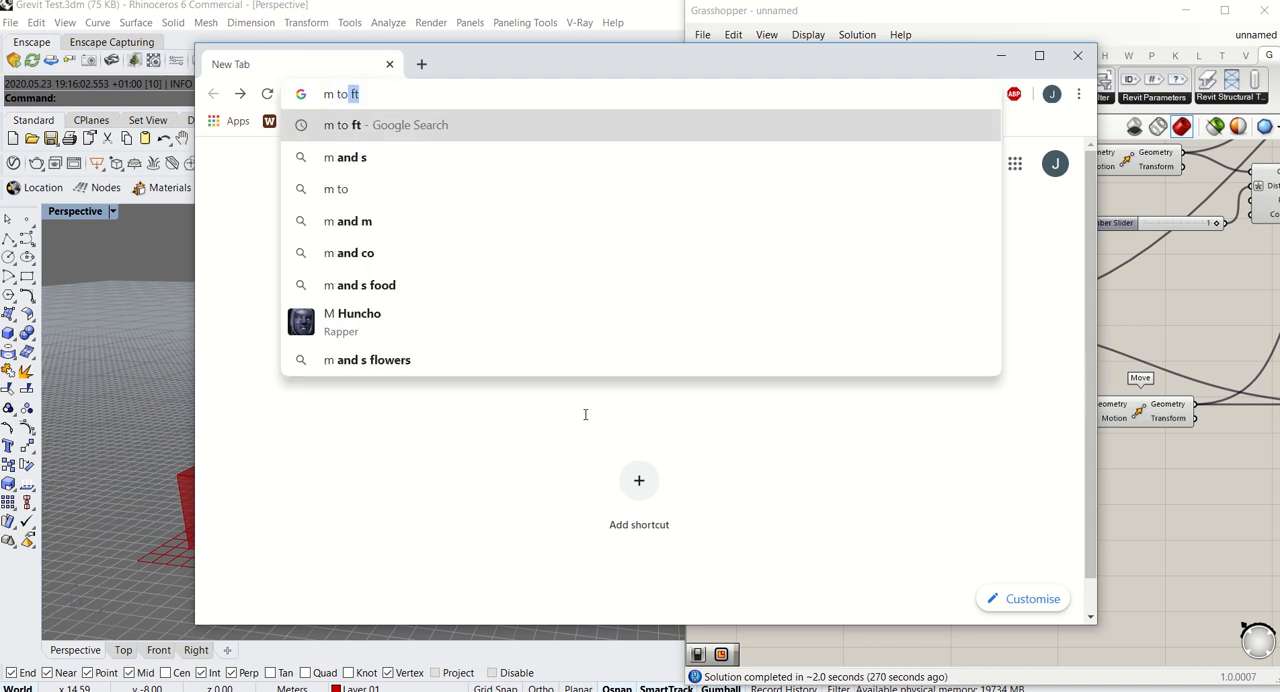
text(ft)
key(Return)
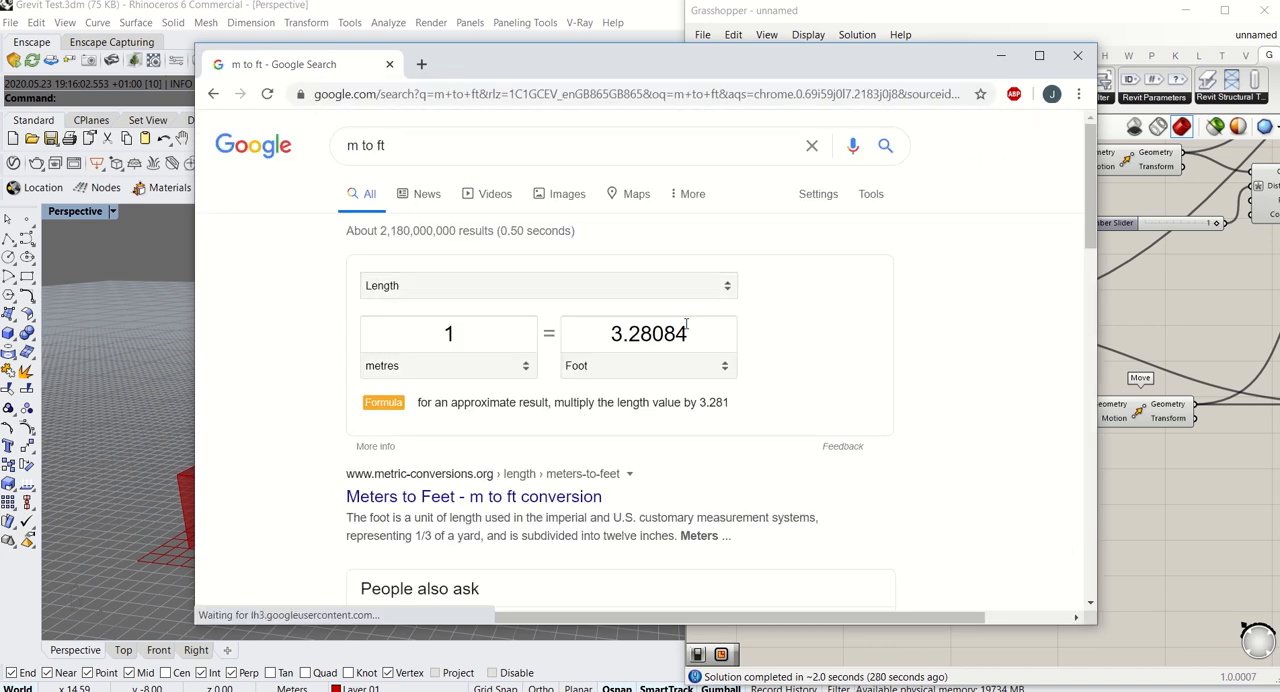
drag(689, 333, 595, 332)
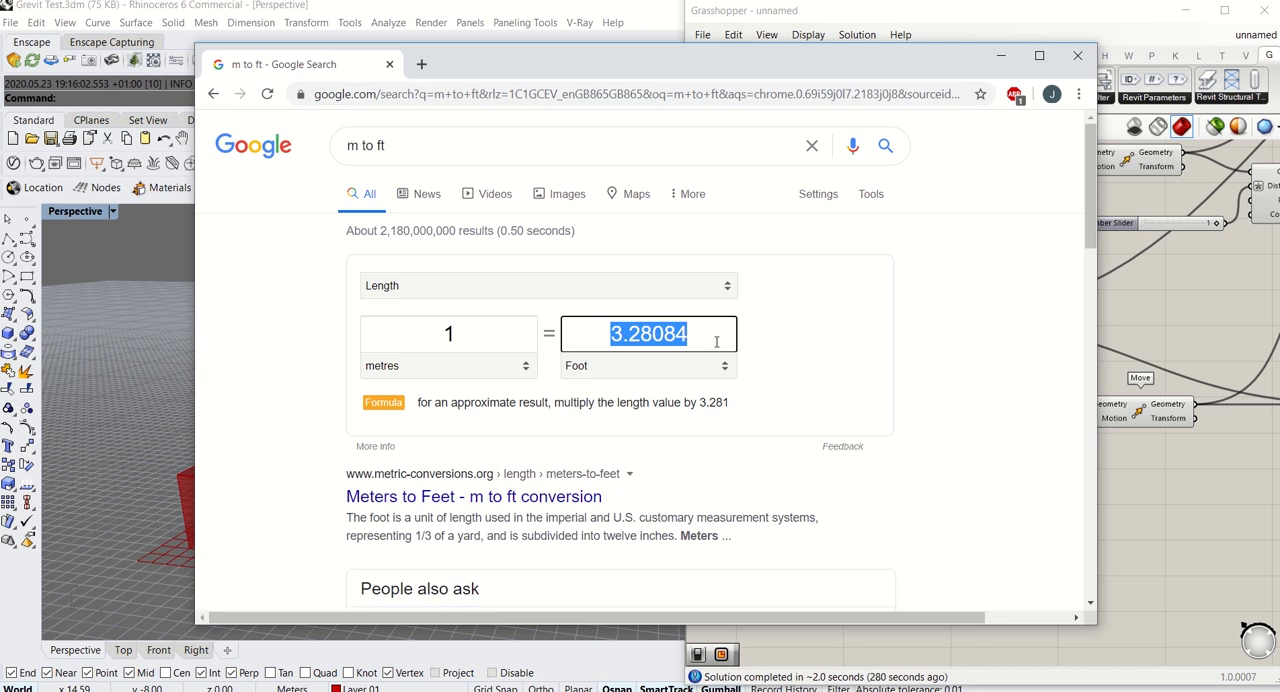
key(ctrl+c)
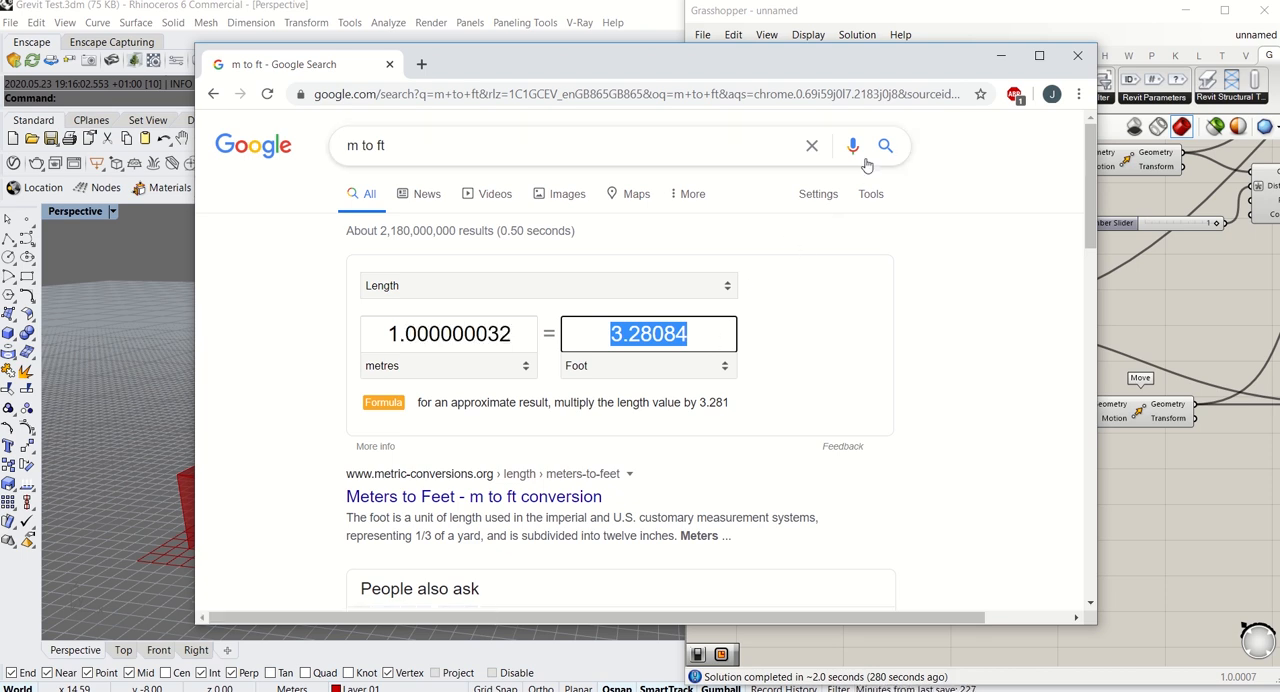
Switch back to Grasshopper and add a panel containing 3.28084 below the internal wall height's Unit Z component
click(1001, 55)
double_click(917, 560)
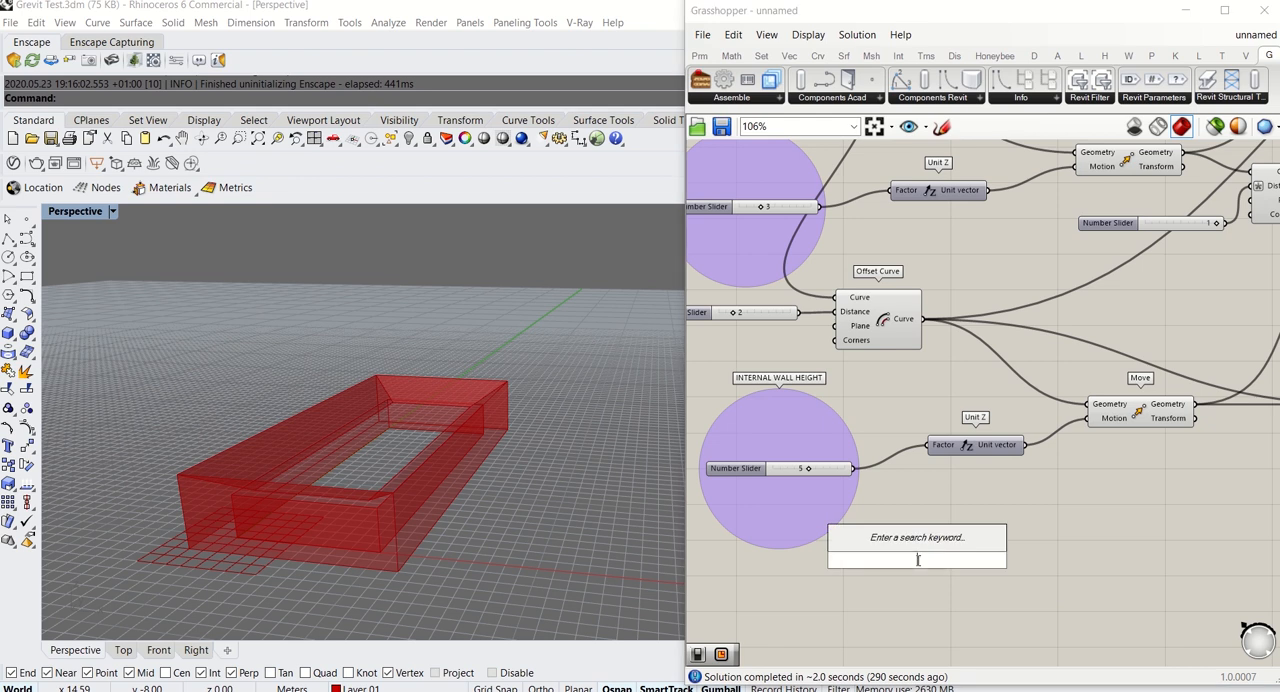
text(//)
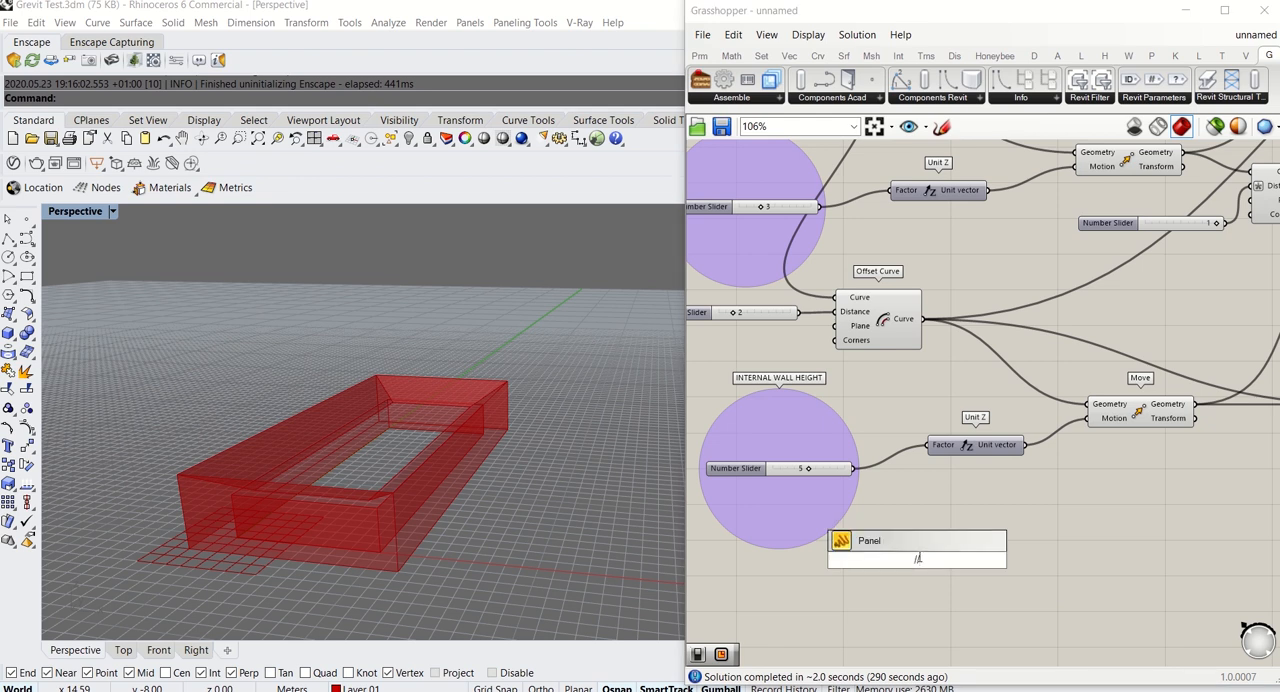
key(Return)
double_click(917, 558)
text(3.28084)
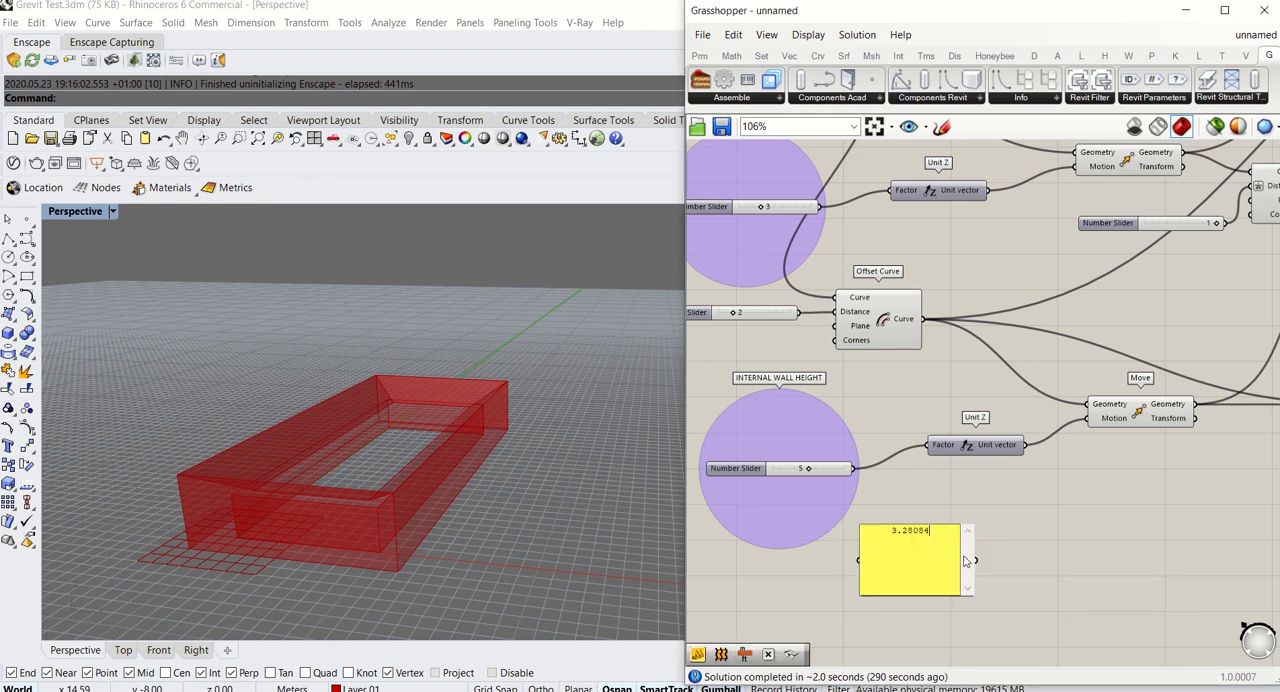
click(988, 562)
Shorten the conversion factor panel's value to 3.28 and place the panel further below the Unit Z component
scroll(911, 597, up, 3)
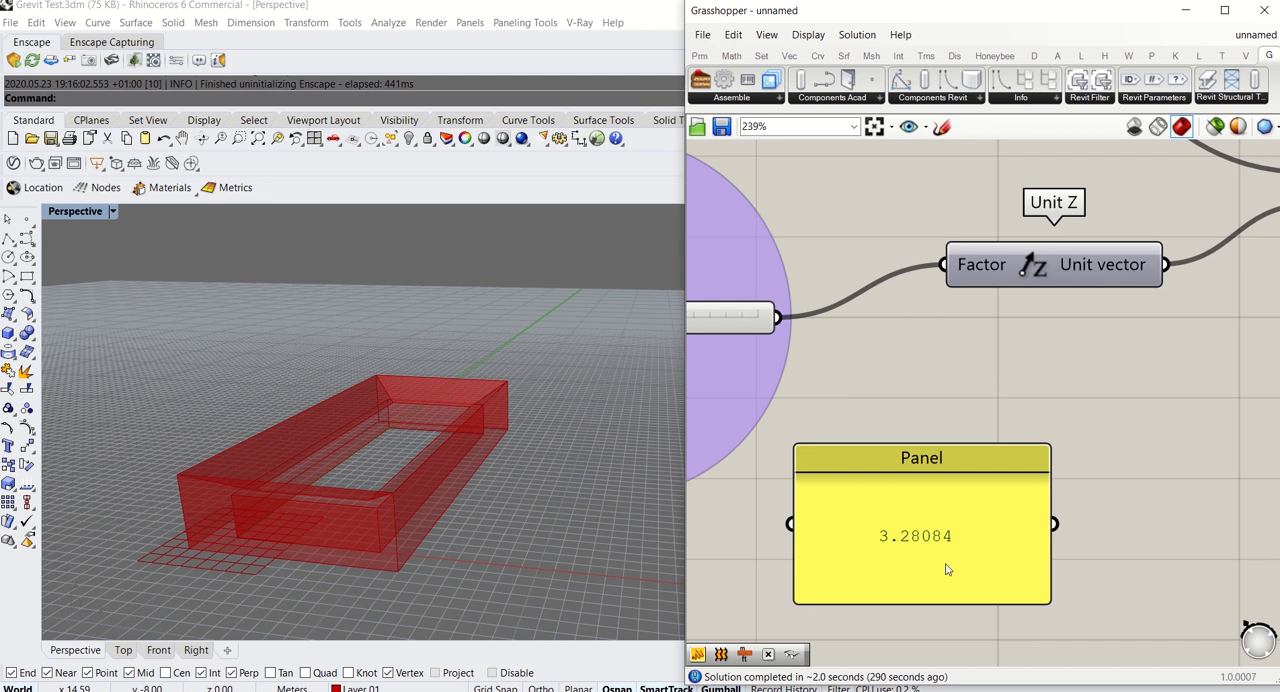
scroll(948, 569, down, 2)
scroll(946, 569, up, 3)
double_click(950, 548)
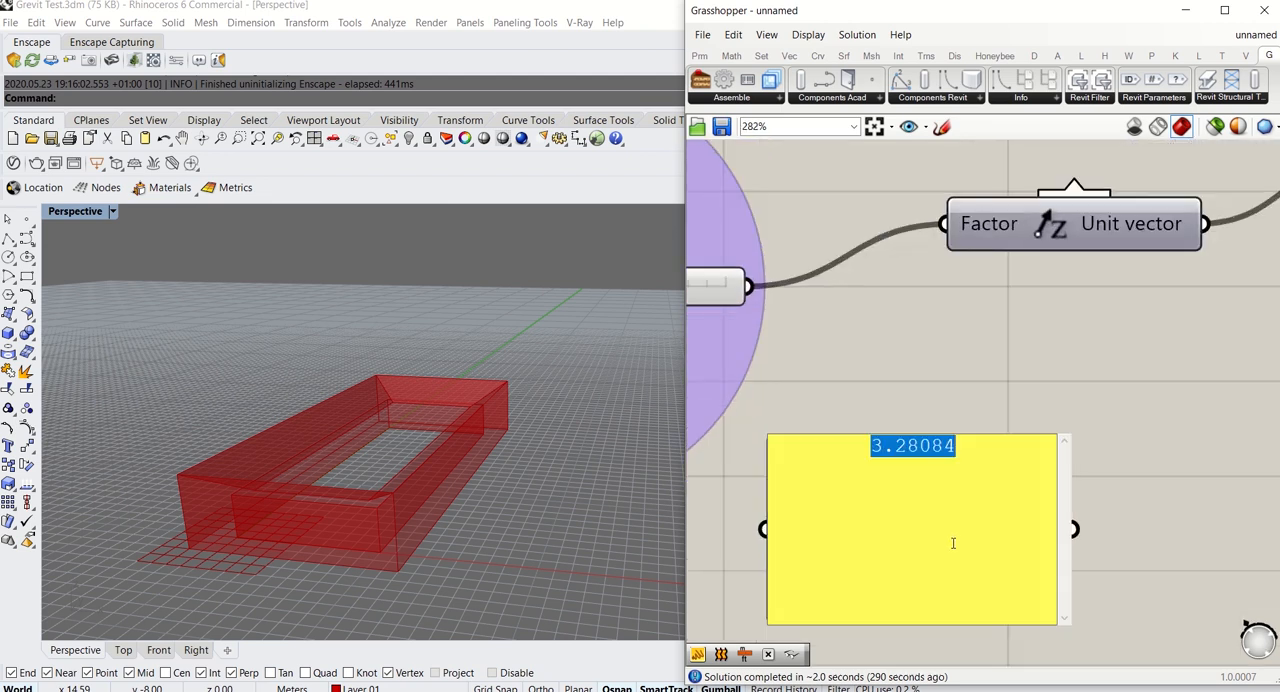
drag(958, 463, 932, 455)
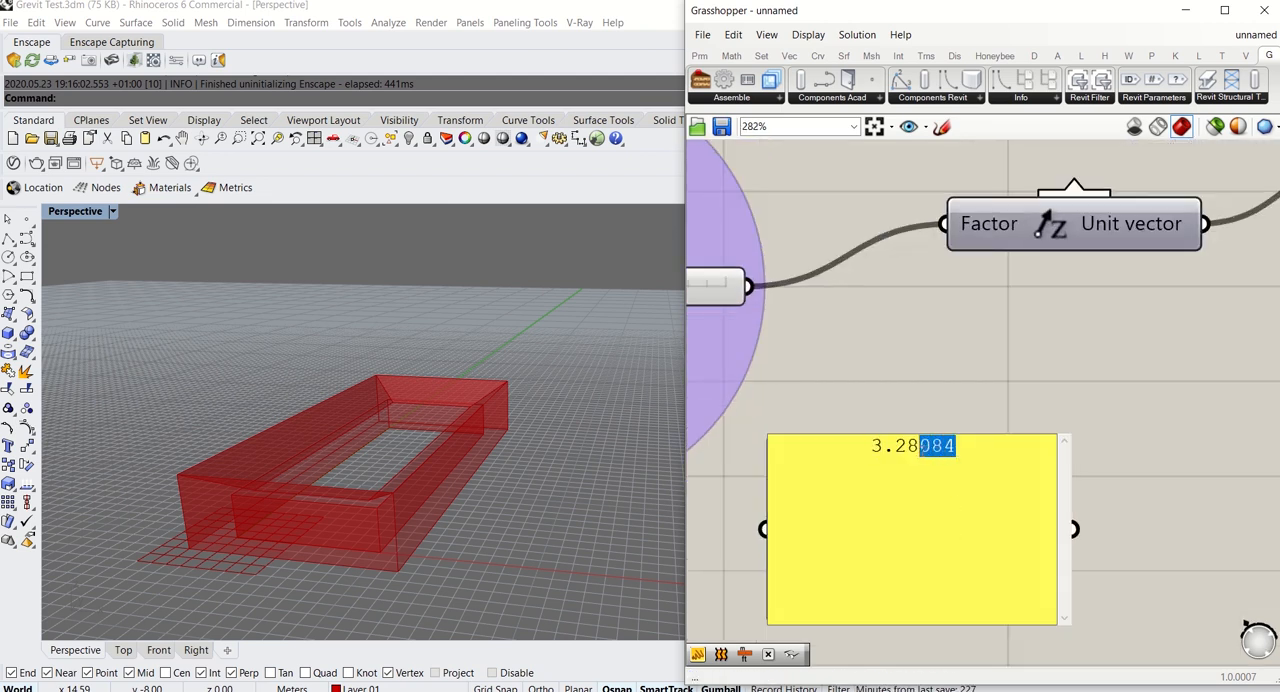
key(BackSpace)
click(909, 352)
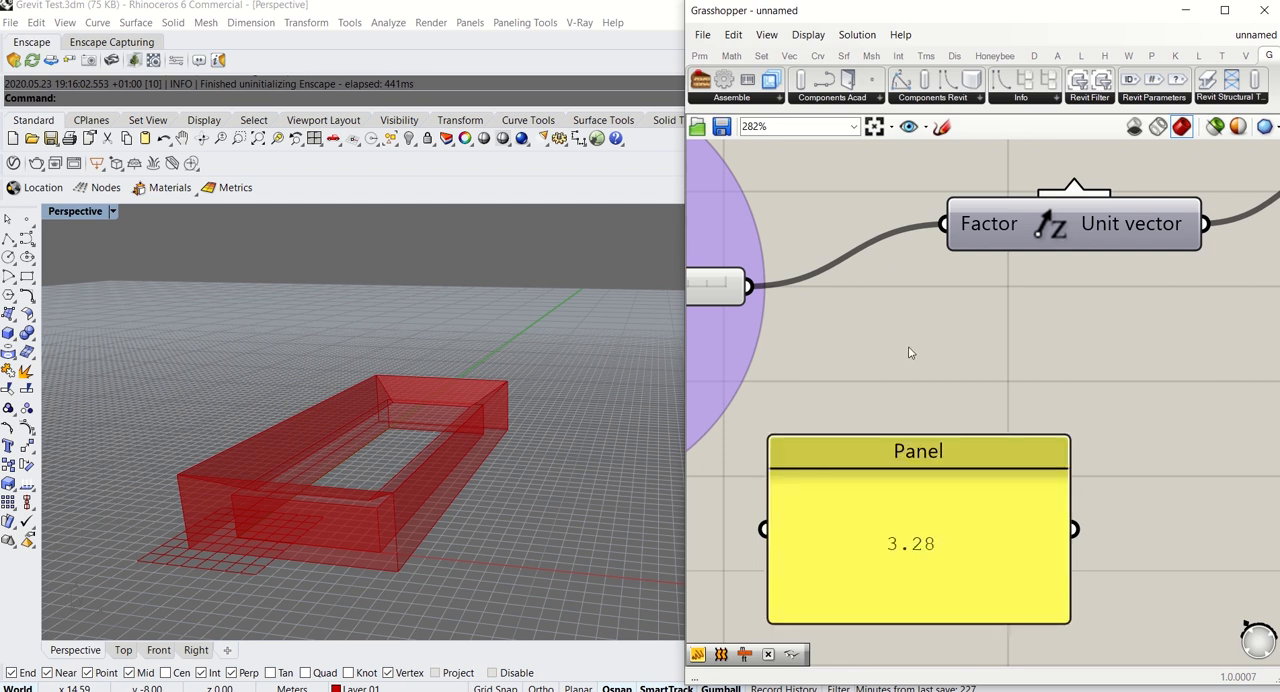
scroll(973, 509, down, 2)
drag(973, 509, 978, 627)
click(946, 423)
scroll(937, 463, down, 5)
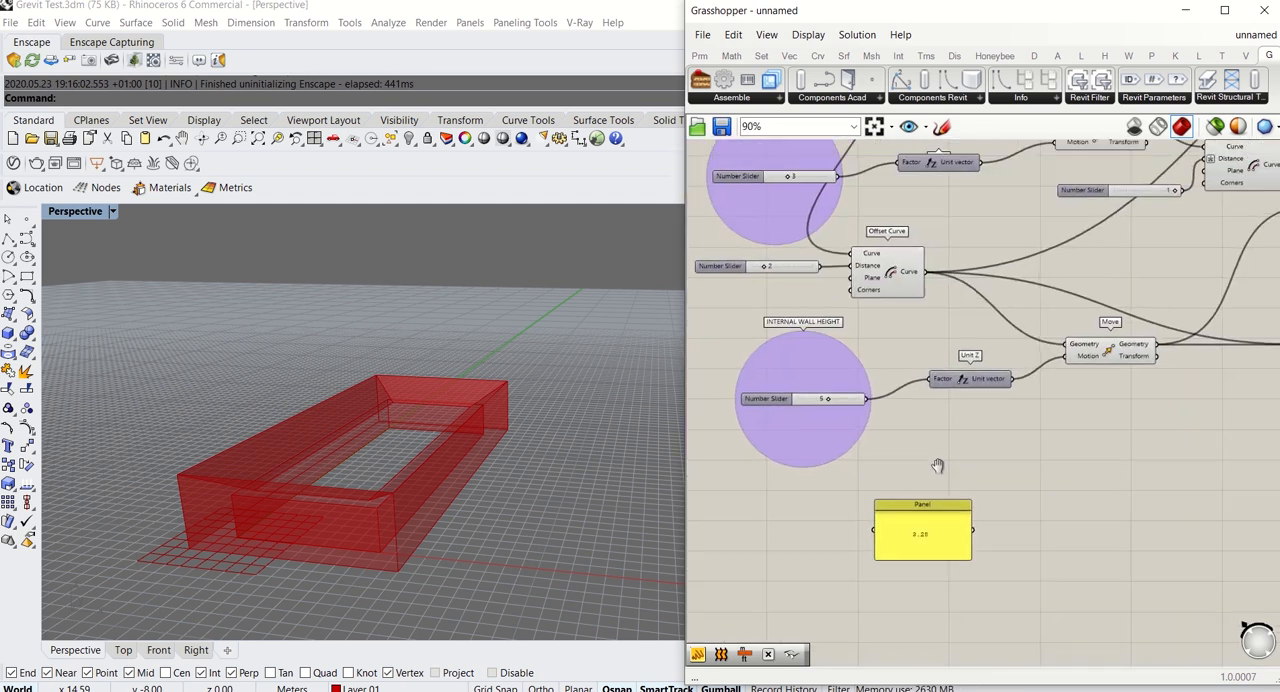
Add a Multiplication component and connect the INTERNAL WALL HEIGHT slider to A and the 3.28 panel to B
double_click(984, 445)
text(mul)
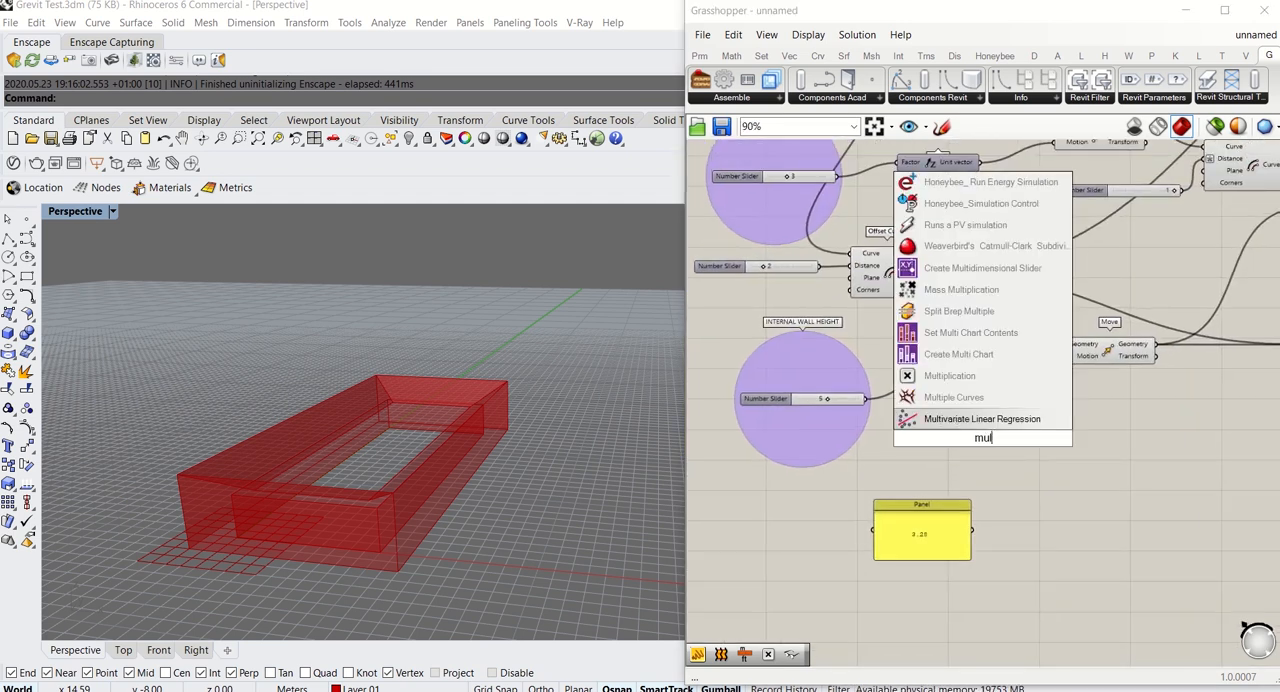
key(Up)
key(Up)
key(Up)
key(Down)
key(Return)
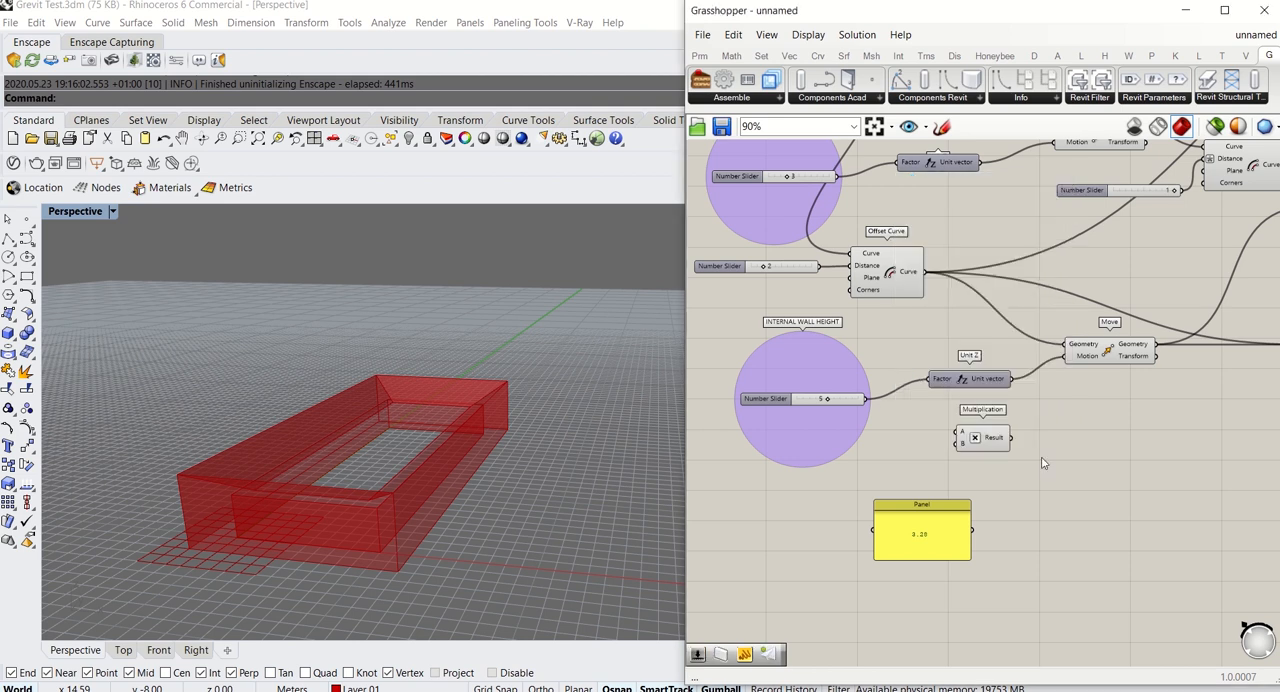
click(998, 445)
drag(868, 400, 971, 531)
scroll(1058, 445, up, 4)
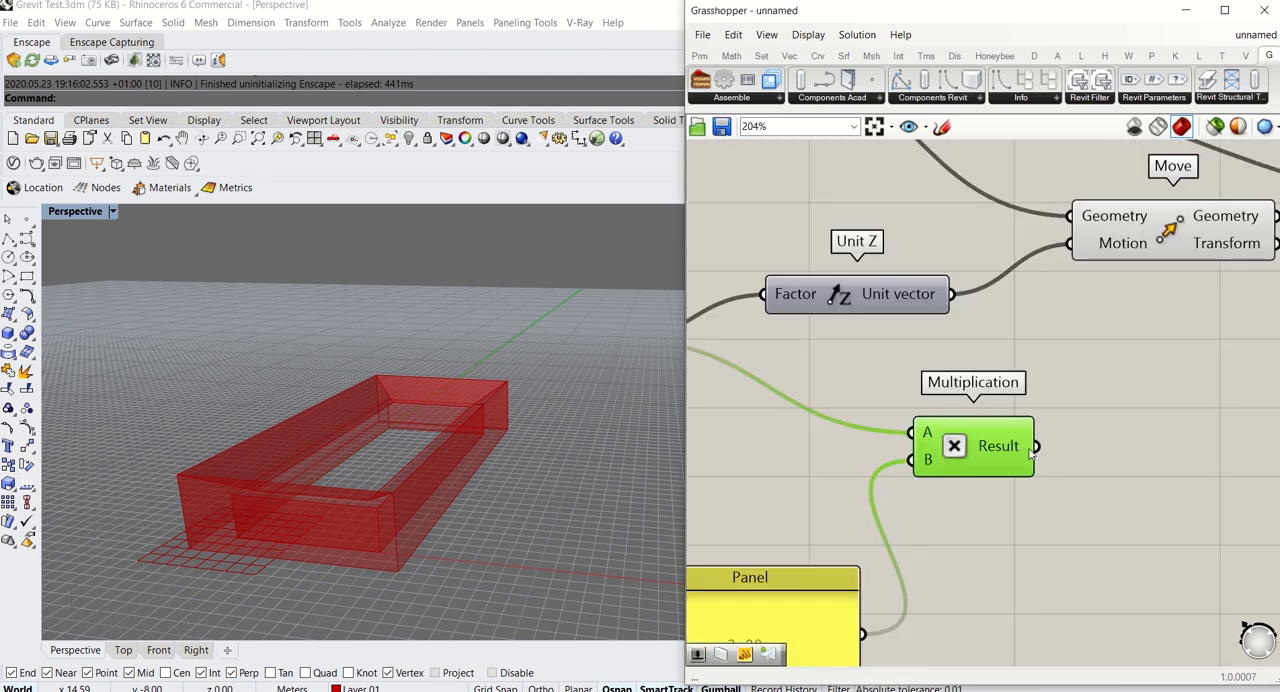
Connect the Multiplication Result to the Height input of the Grevit Revit Wall component, replacing the direct slider connection
drag(1036, 447, 1047, 365)
scroll(908, 437, down, 9)
scroll(1102, 285, up, 7)
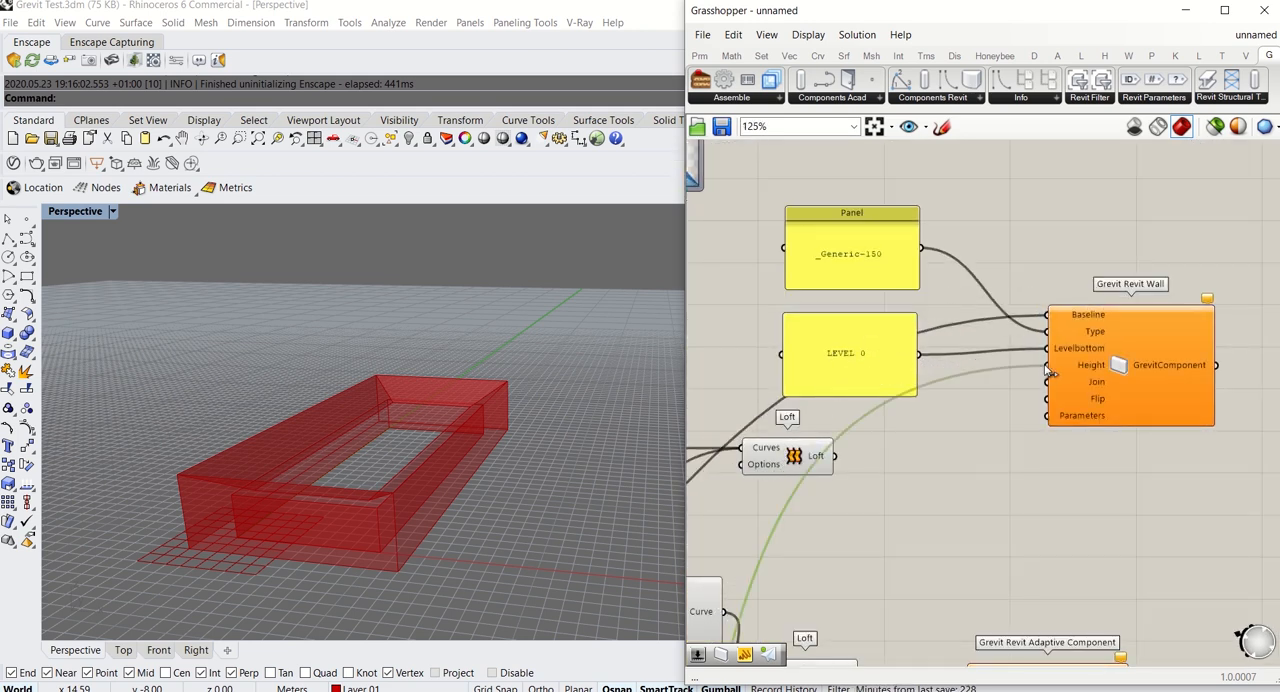
scroll(931, 471, down, 3)
scroll(952, 433, up, 3)
mouse_move(936, 407)
mouse_down()
mouse_move(934, 373)
mouse_move(935, 405)
mouse_up()
click(1027, 361)
right_drag(1027, 366, 980, 399)
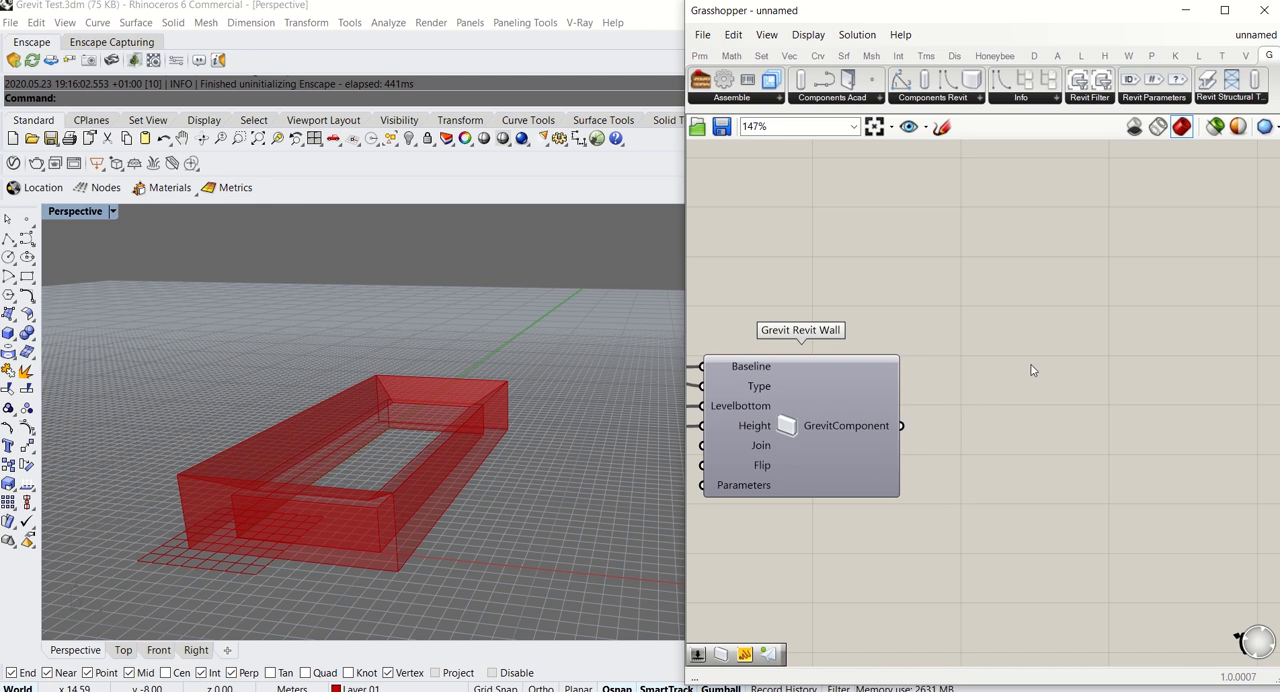
Add a Grevit Send component beside the Grevit Revit Wall and connect the wall's GrevitComponent output to its Components input
click(752, 98)
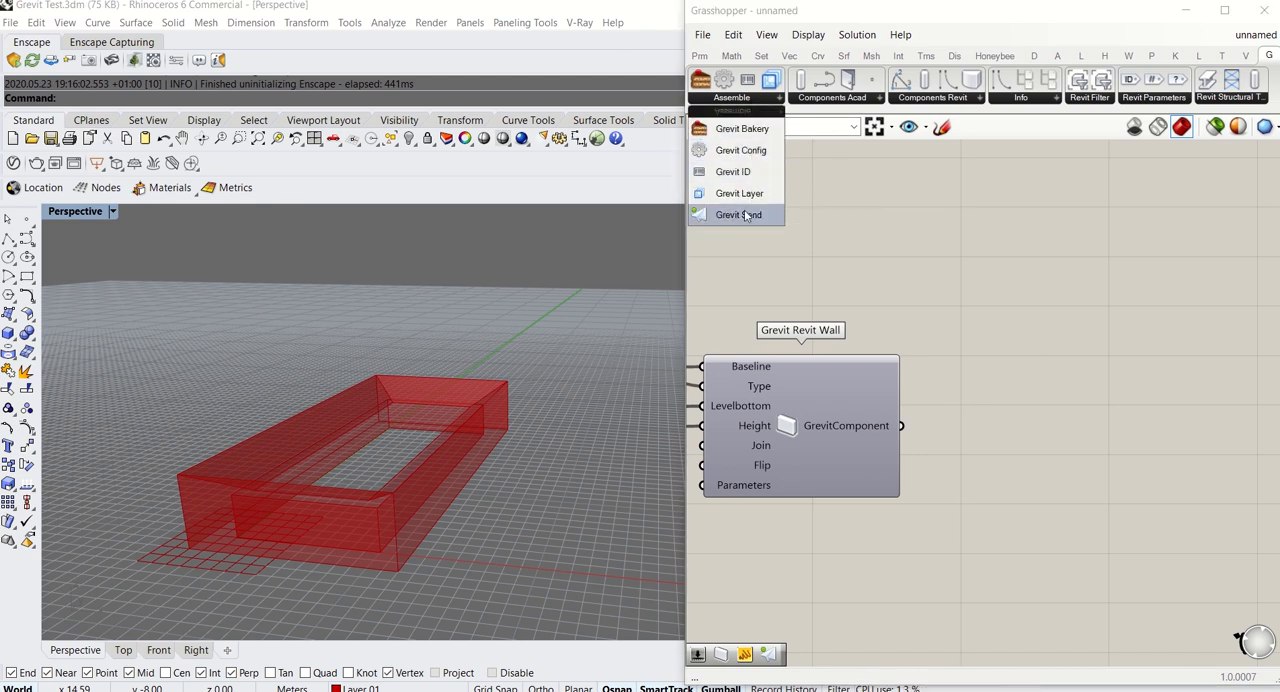
drag(733, 224, 1117, 484)
drag(901, 426, 1033, 399)
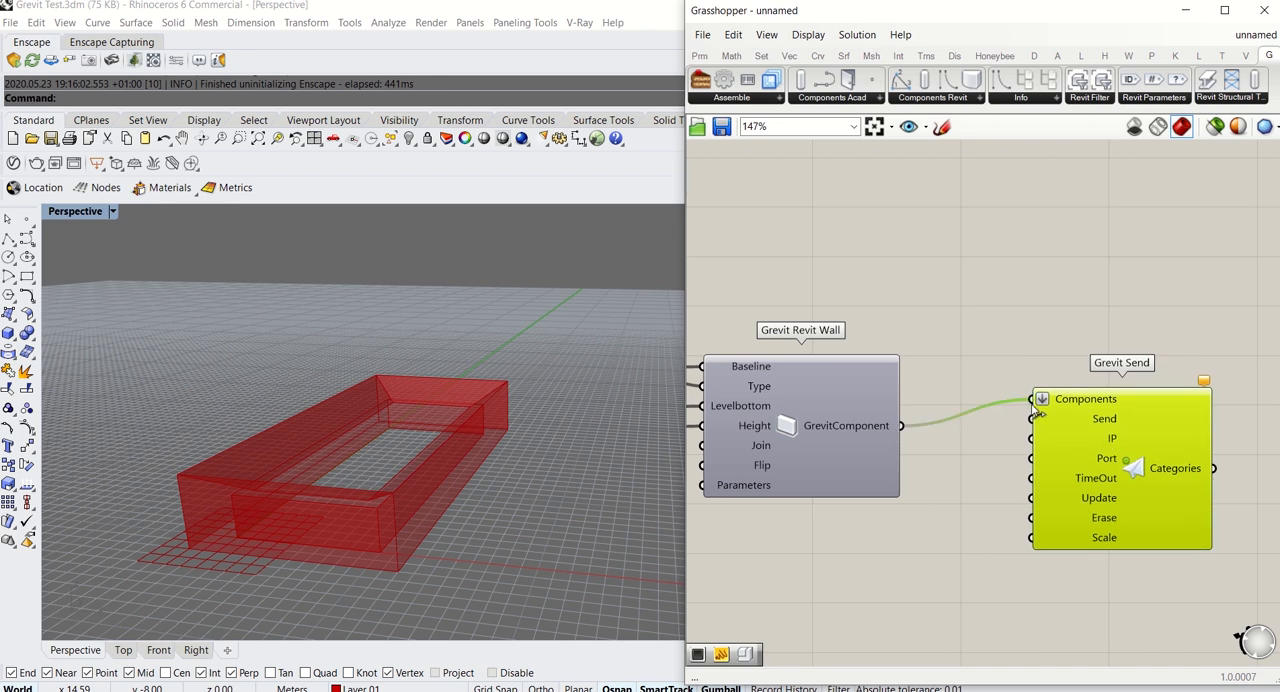
drag(1080, 472, 1098, 505)
Add a Button component below the Grevit Revit Wall and connect it to the Send input of Grevit Send
click(872, 562)
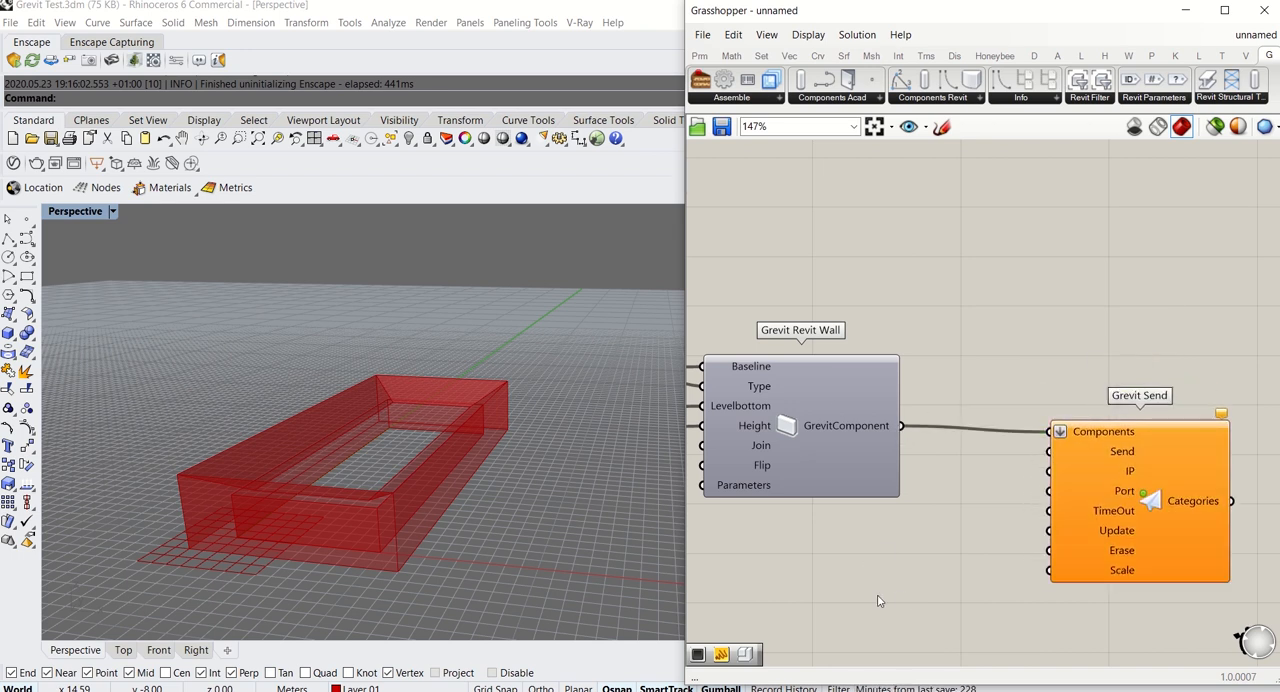
double_click(872, 594)
text(button)
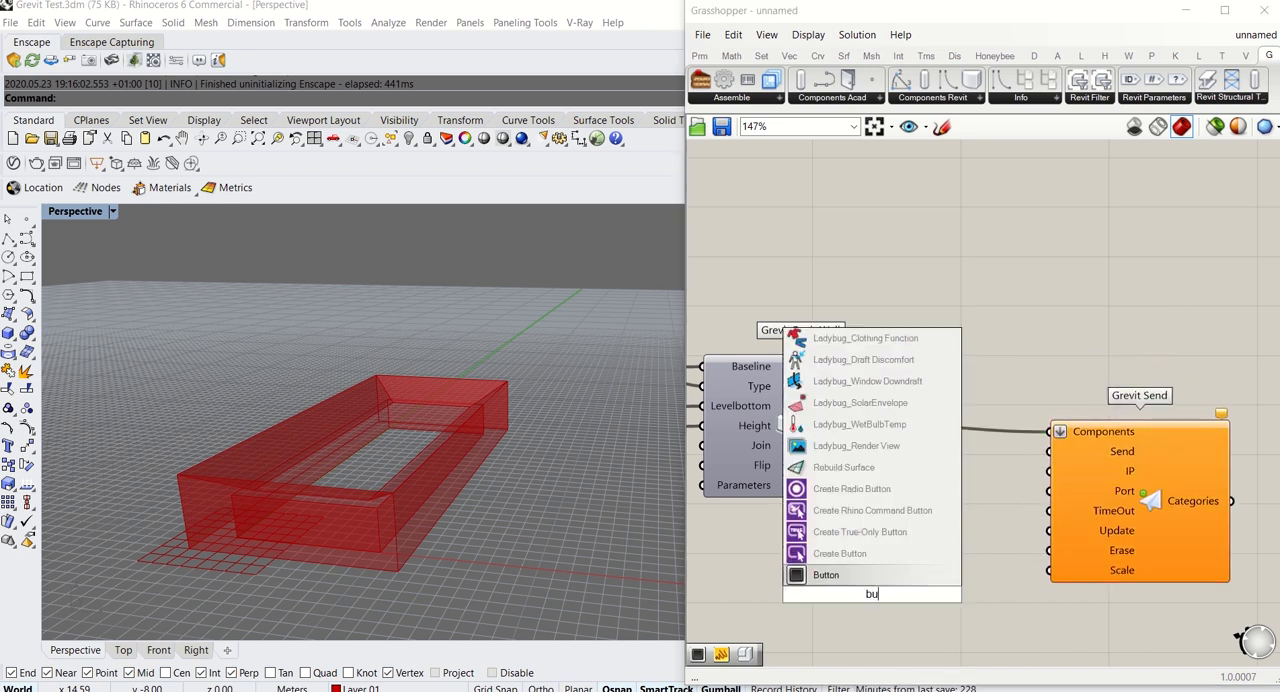
key(Return)
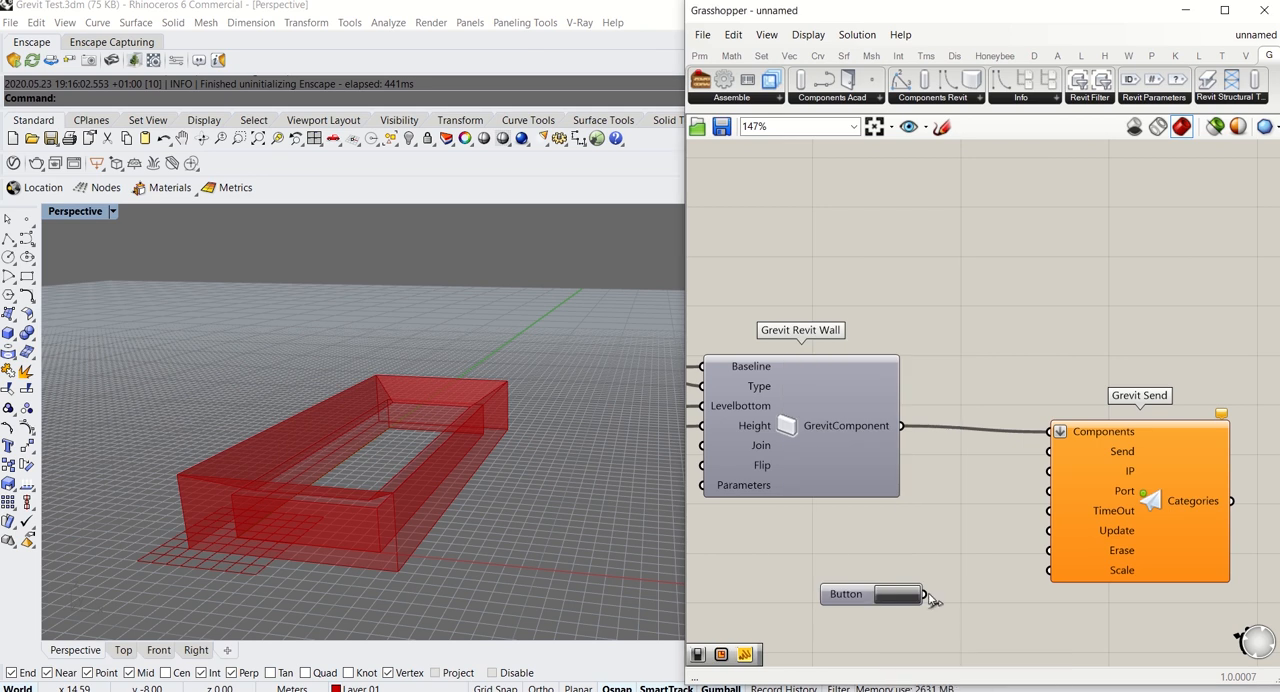
drag(930, 598, 1048, 451)
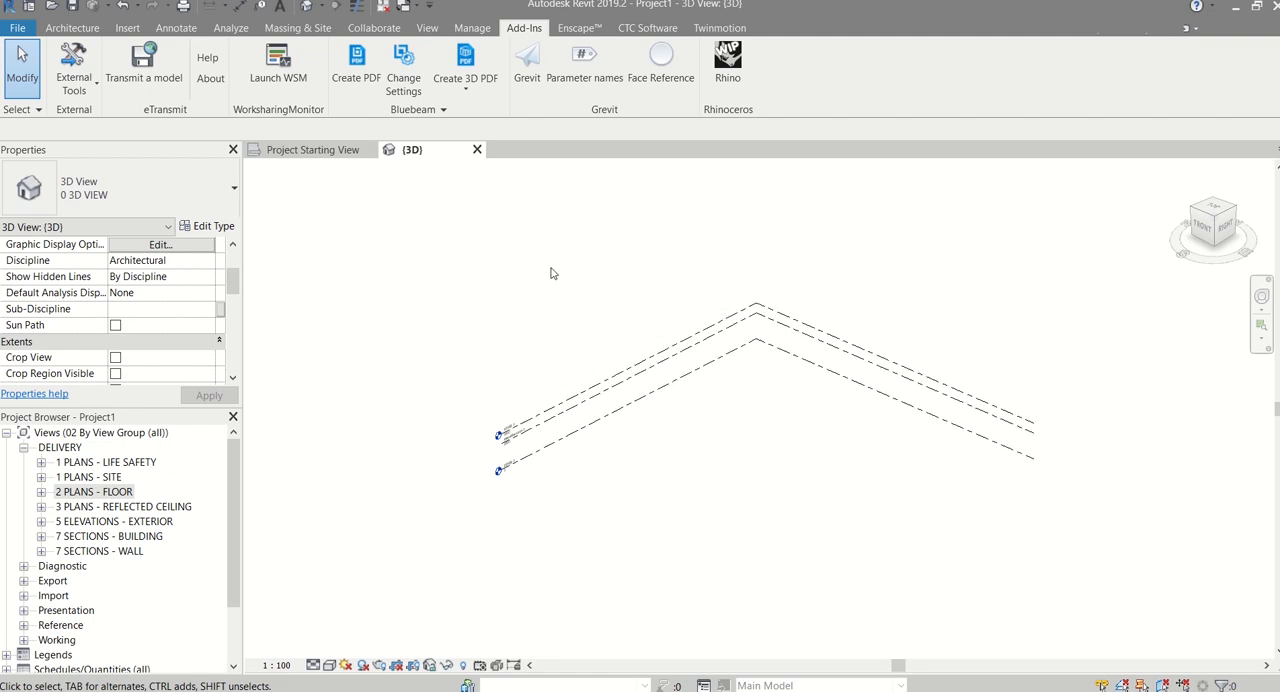
Start Grevit in Revit's 3D view, trigger the Grasshopper button to send the walls, and inspect them in Revit
scroll(551, 273, up, 1)
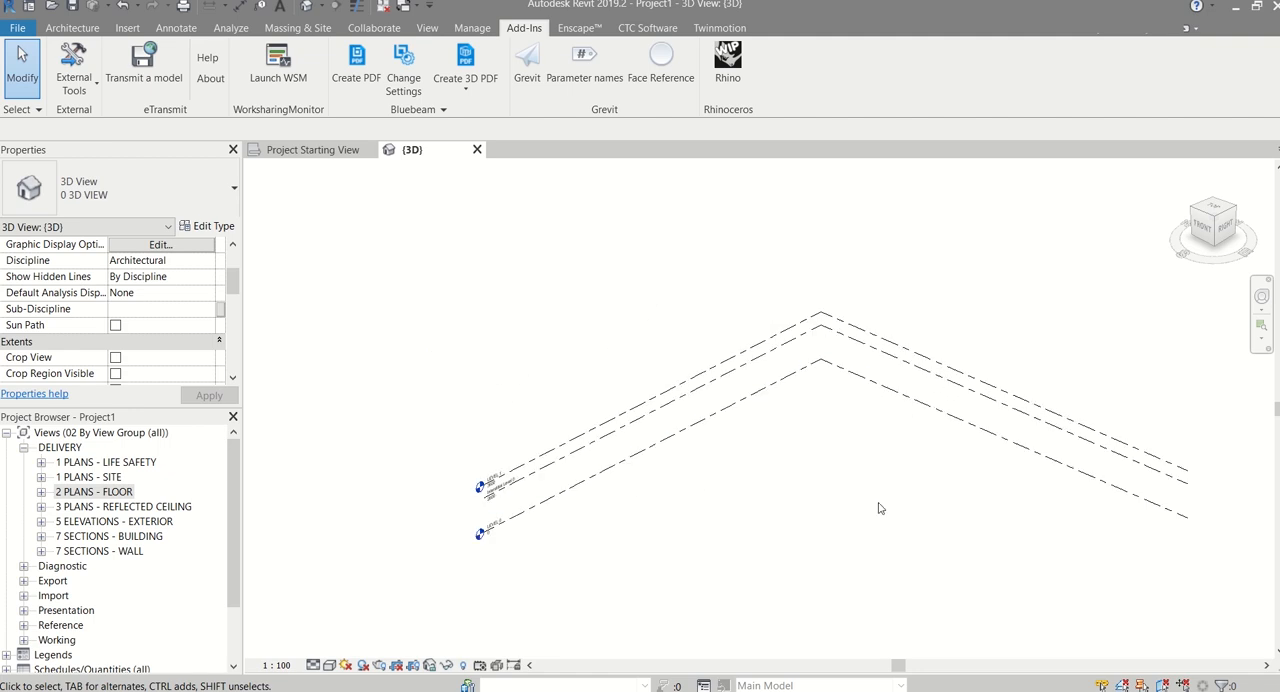
middle_drag(880, 509, 778, 459)
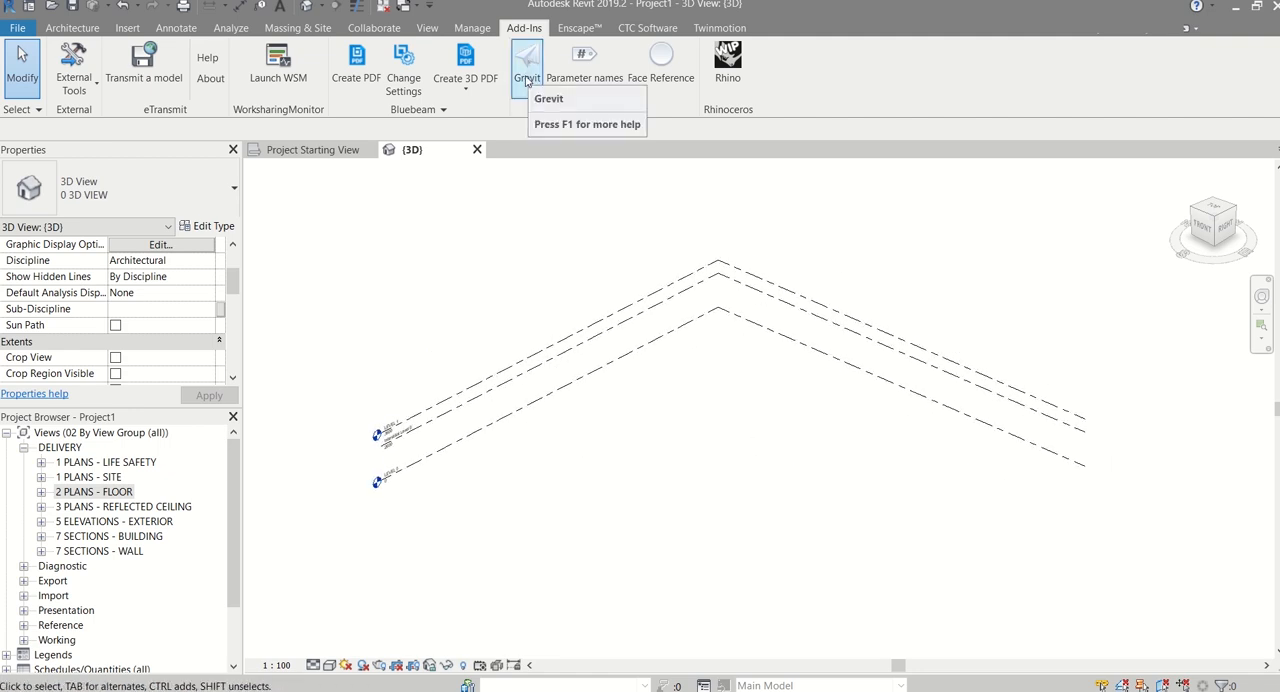
click(527, 71)
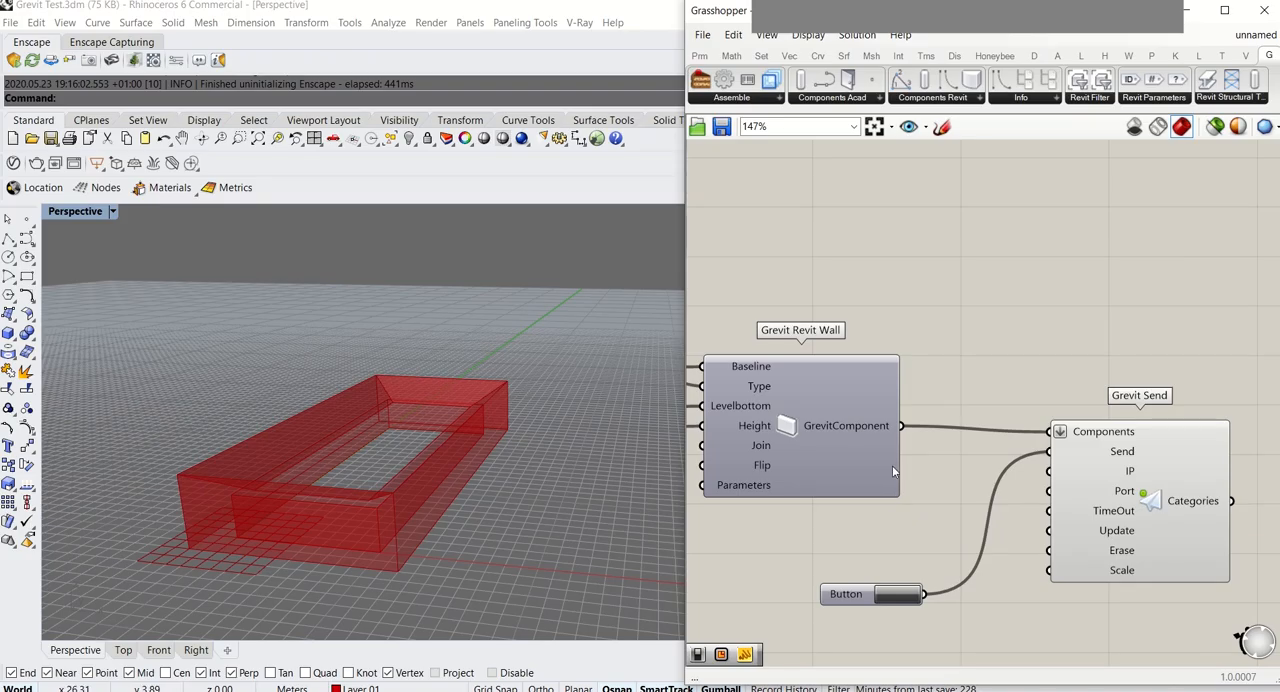
right_drag(938, 537, 918, 485)
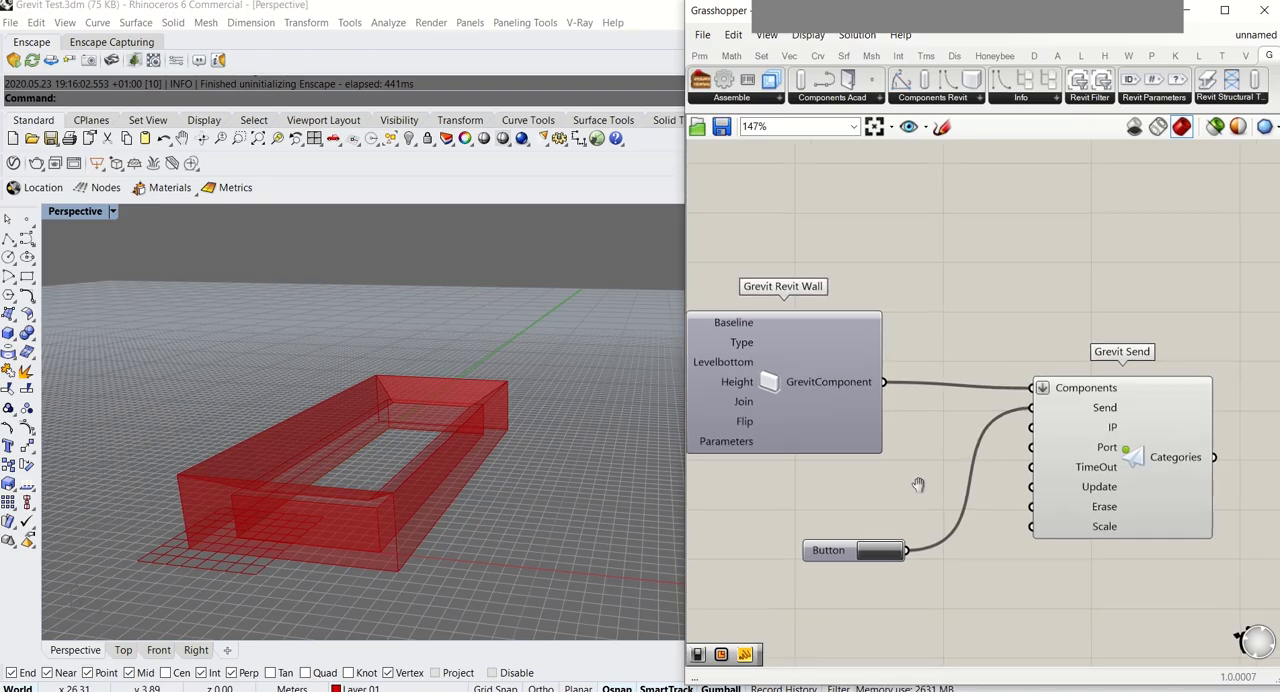
click(893, 557)
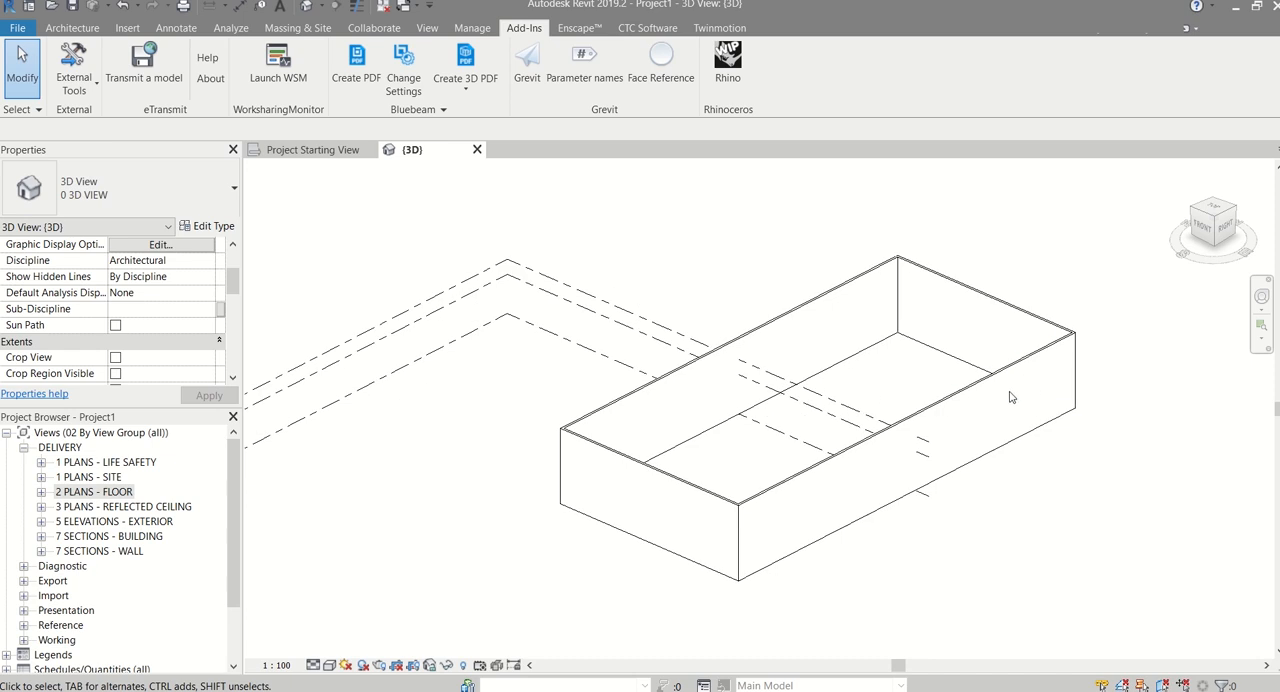
shift+middle_drag(737, 466, 692, 518)
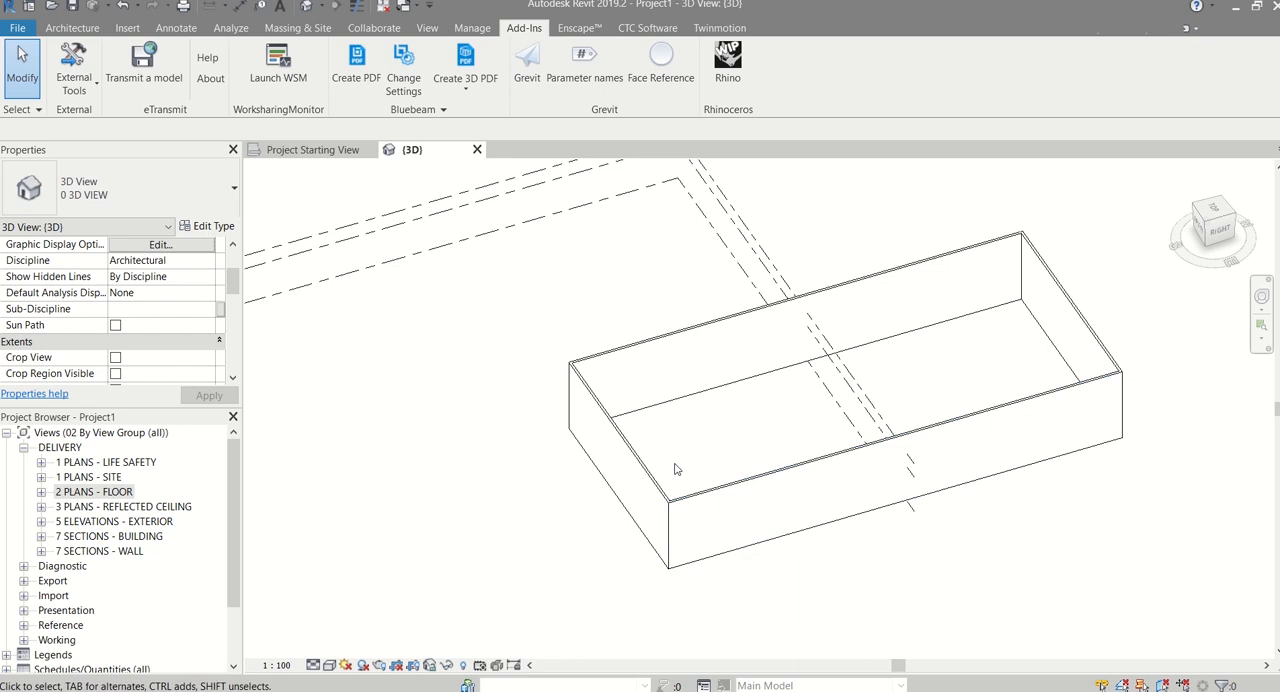
Select all the imported walls in the Revit 3D view and delete them
drag(686, 600, 537, 343)
drag(1152, 466, 1066, 300)
key(Delete)
middle_drag(462, 391, 630, 434)
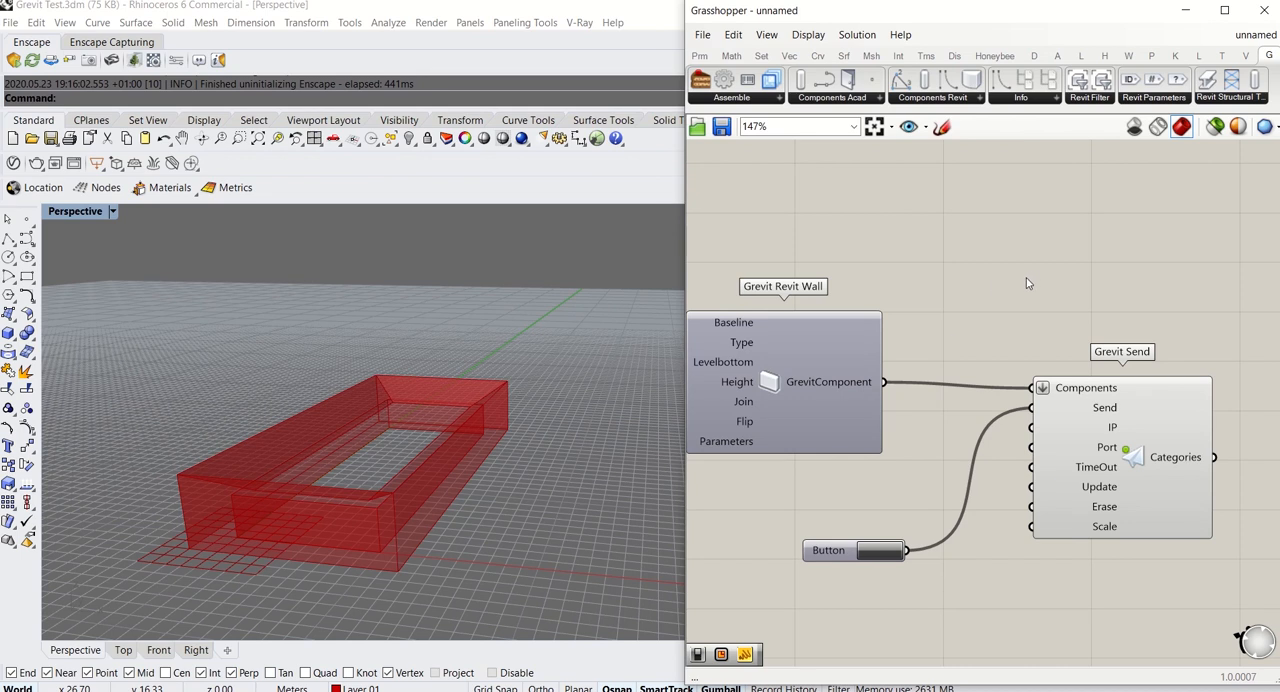
Switch to Grasshopper and space the Grevit Revit Adaptive Component and Grevit Revit Slab components further apart on the canvas
scroll(1027, 284, down, 4)
scroll(983, 466, up, 4)
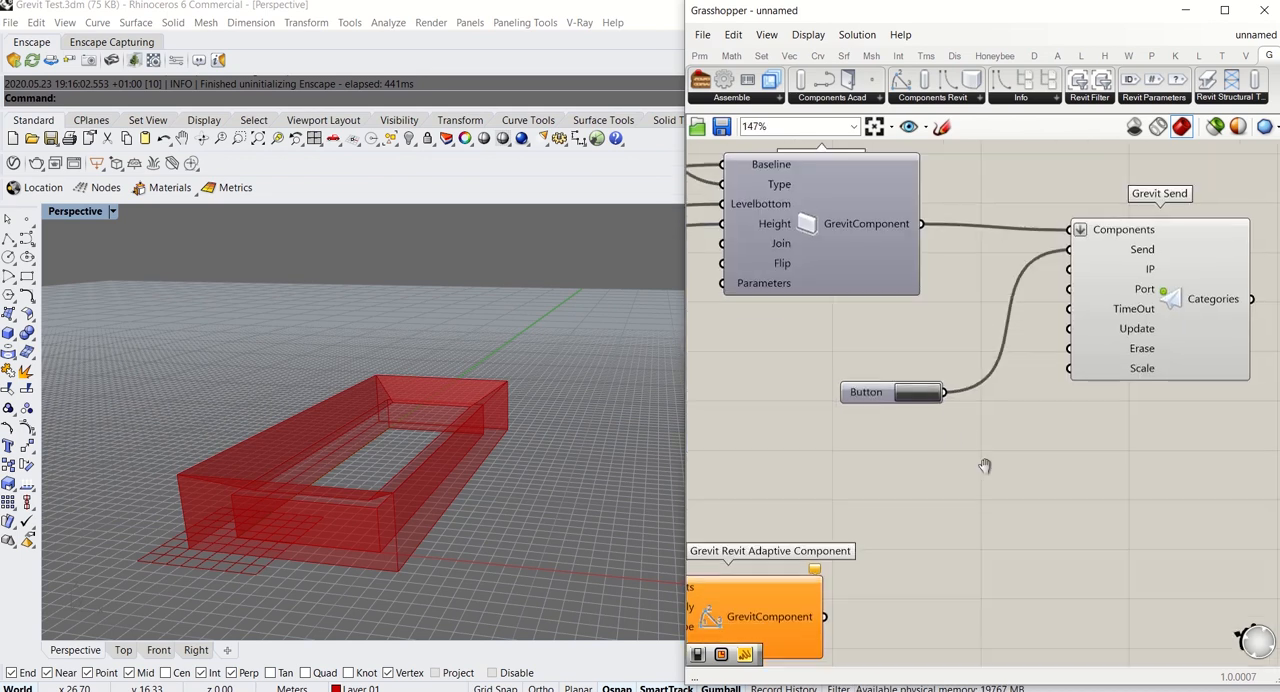
scroll(1086, 406, down, 4)
scroll(986, 423, up, 4)
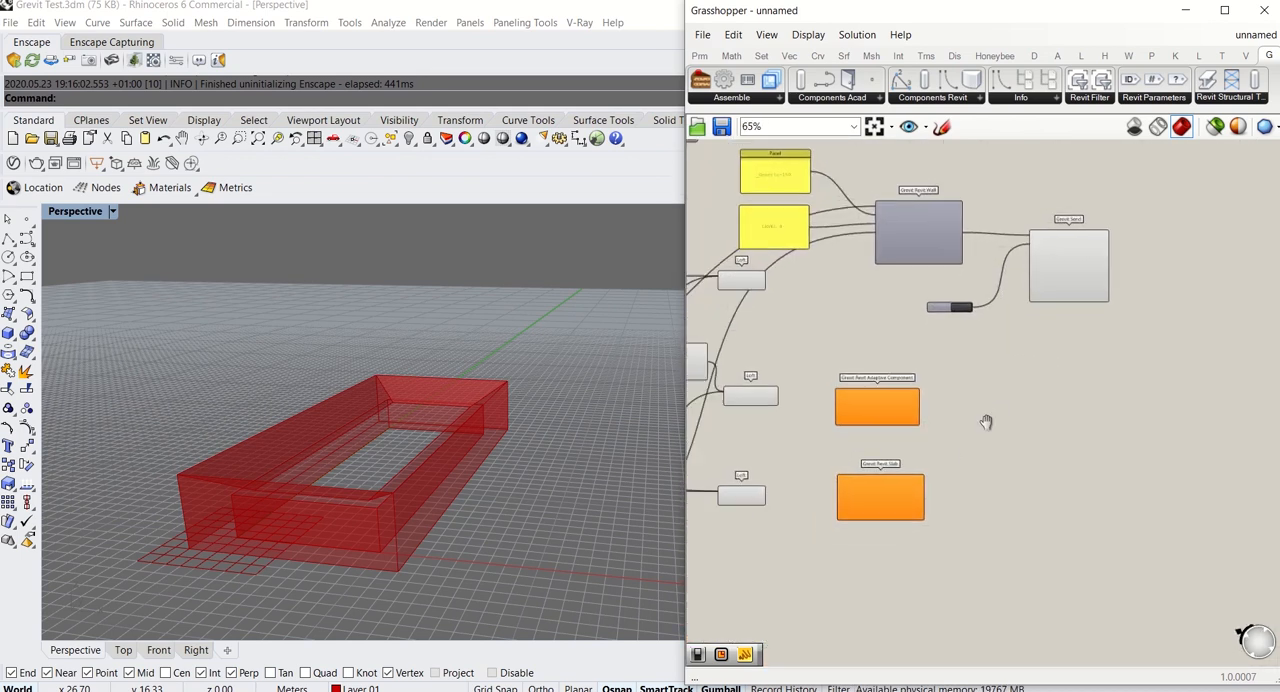
drag(979, 341, 978, 315)
right_drag(979, 428, 1063, 349)
right_drag(916, 412, 915, 443)
drag(1093, 525, 1101, 544)
right_drag(886, 481, 986, 377)
scroll(986, 377, down, 3)
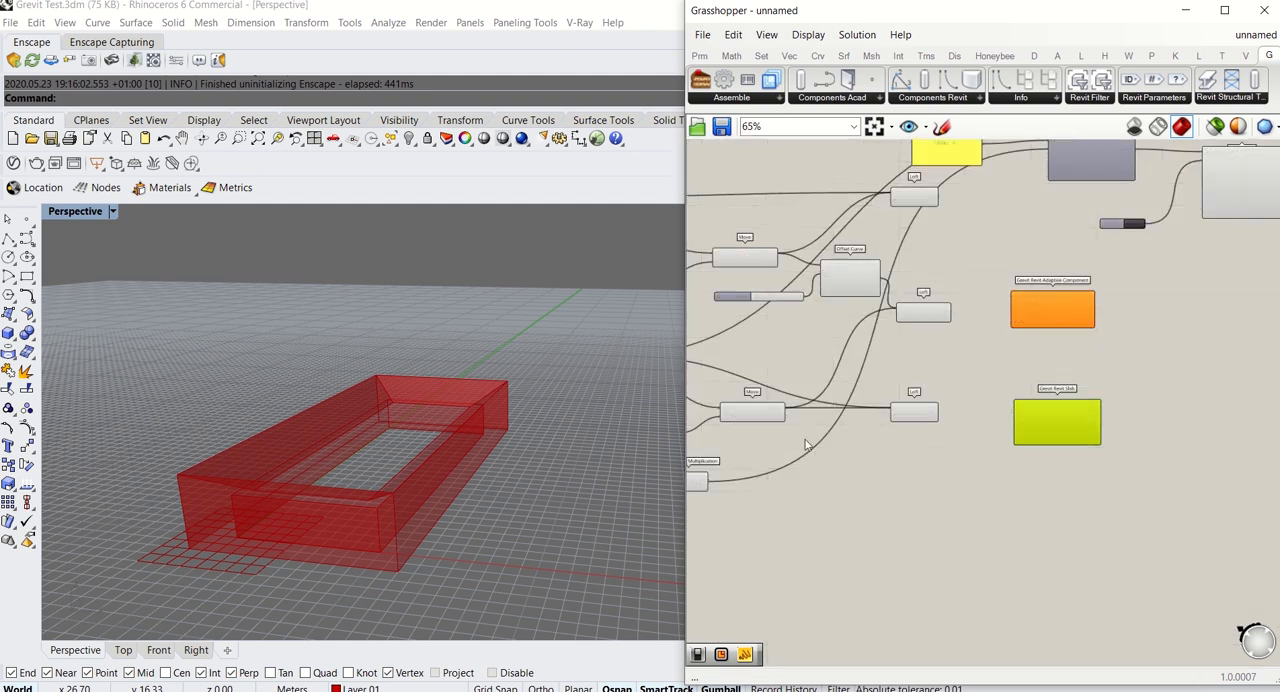
Add a Loft component on the empty canvas below the existing lofts, near the Multiplication component
scroll(1055, 400, up, 3)
scroll(1010, 432, up, 2)
right_drag(1020, 415, 1030, 486)
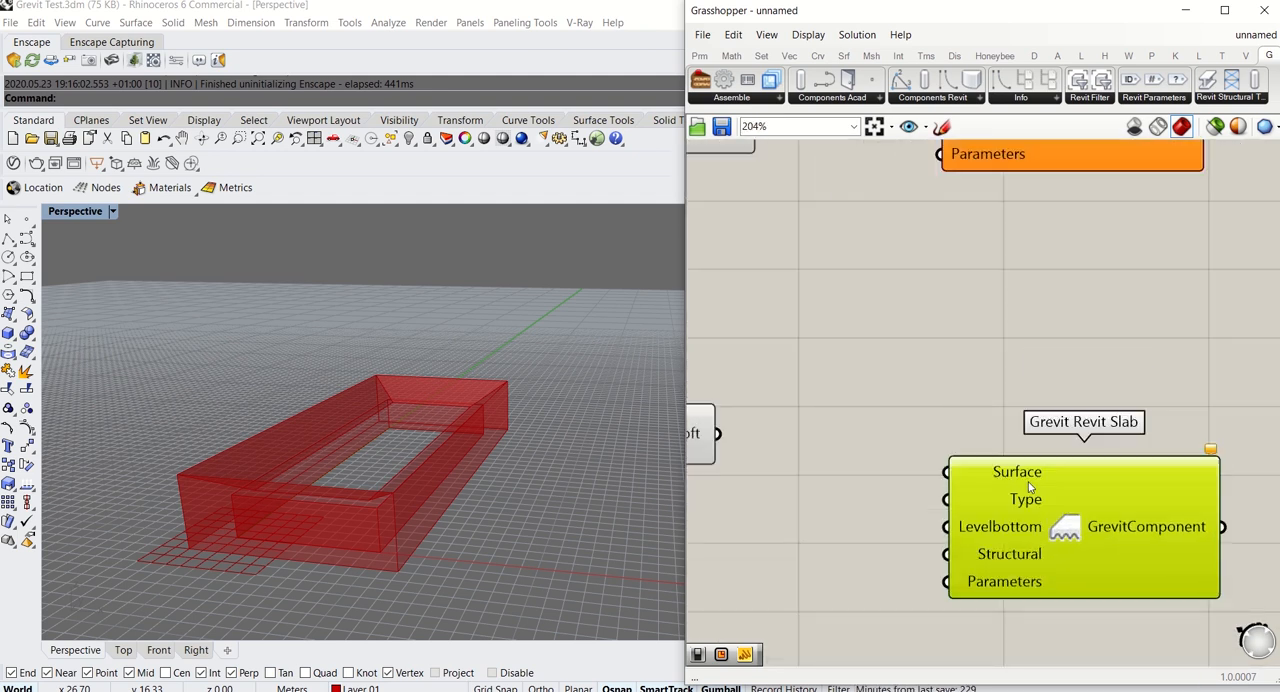
scroll(922, 414, down, 2)
right_drag(916, 416, 1056, 371)
click(993, 436)
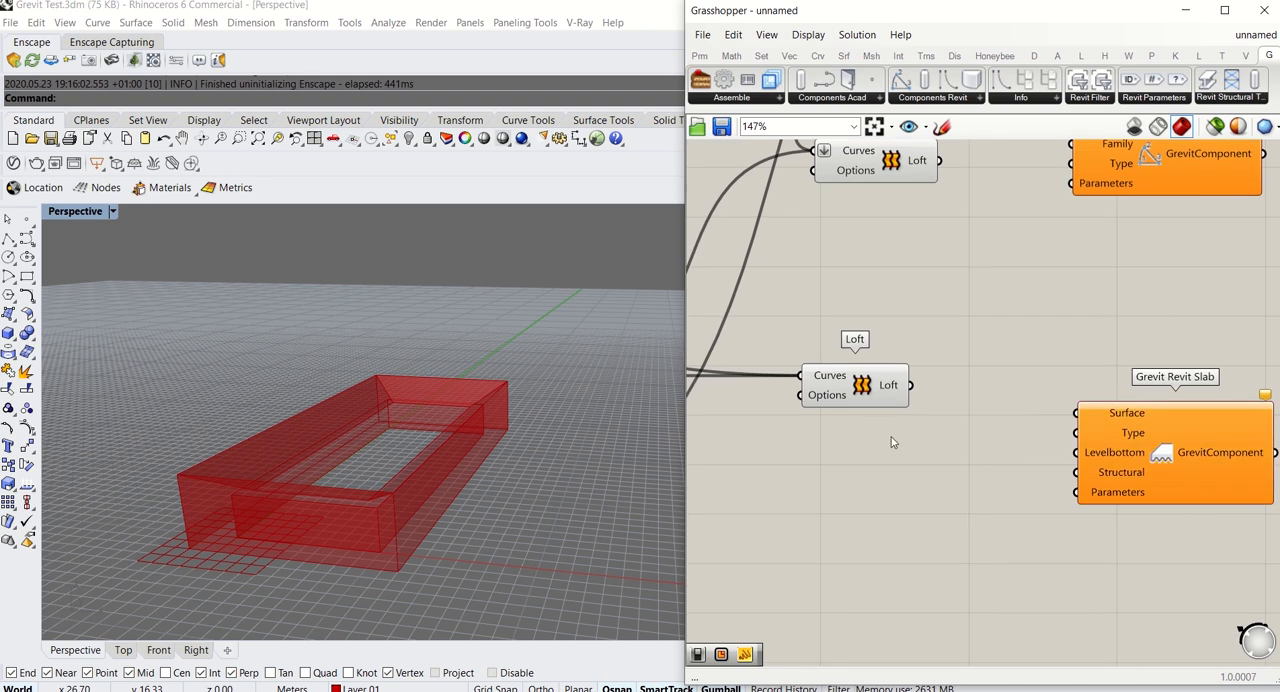
scroll(800, 431, down, 3)
right_drag(793, 431, 877, 459)
mouse_move(315, 464)
right_down()
mouse_move(323, 471)
mouse_move(329, 400)
mouse_move(325, 450)
right_up()
scroll(996, 426, down, 5)
double_click(1003, 468)
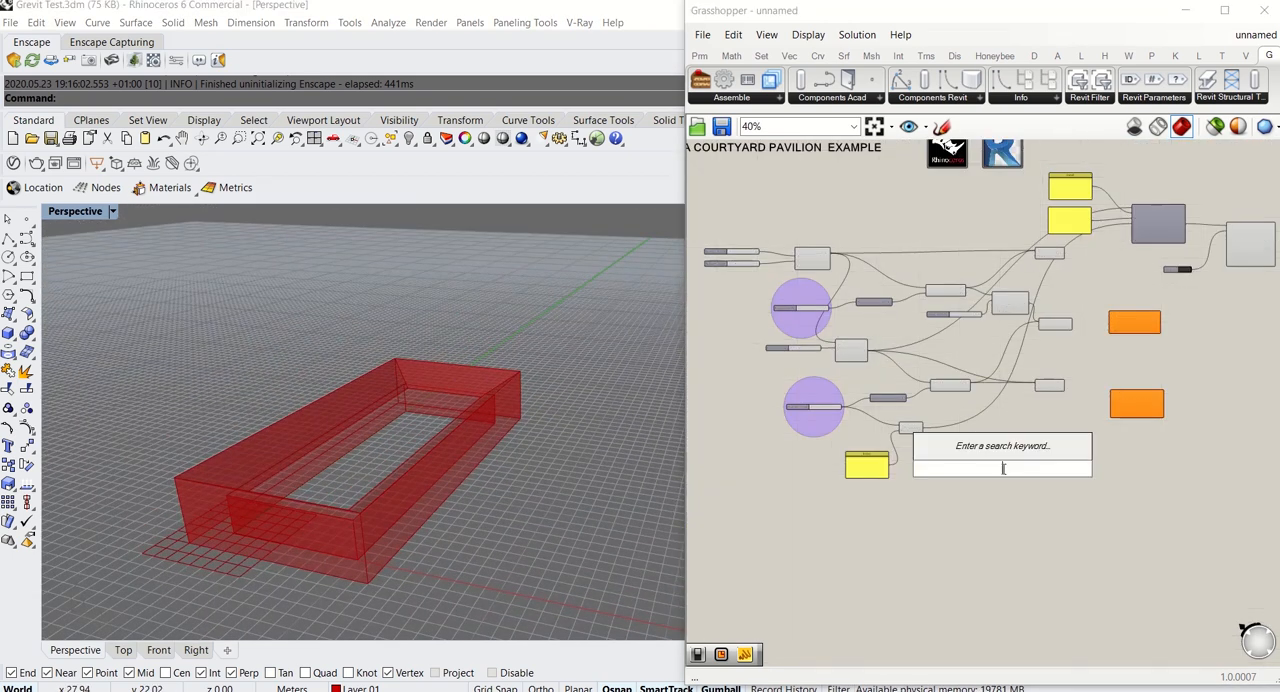
text(loft)
key(Return)
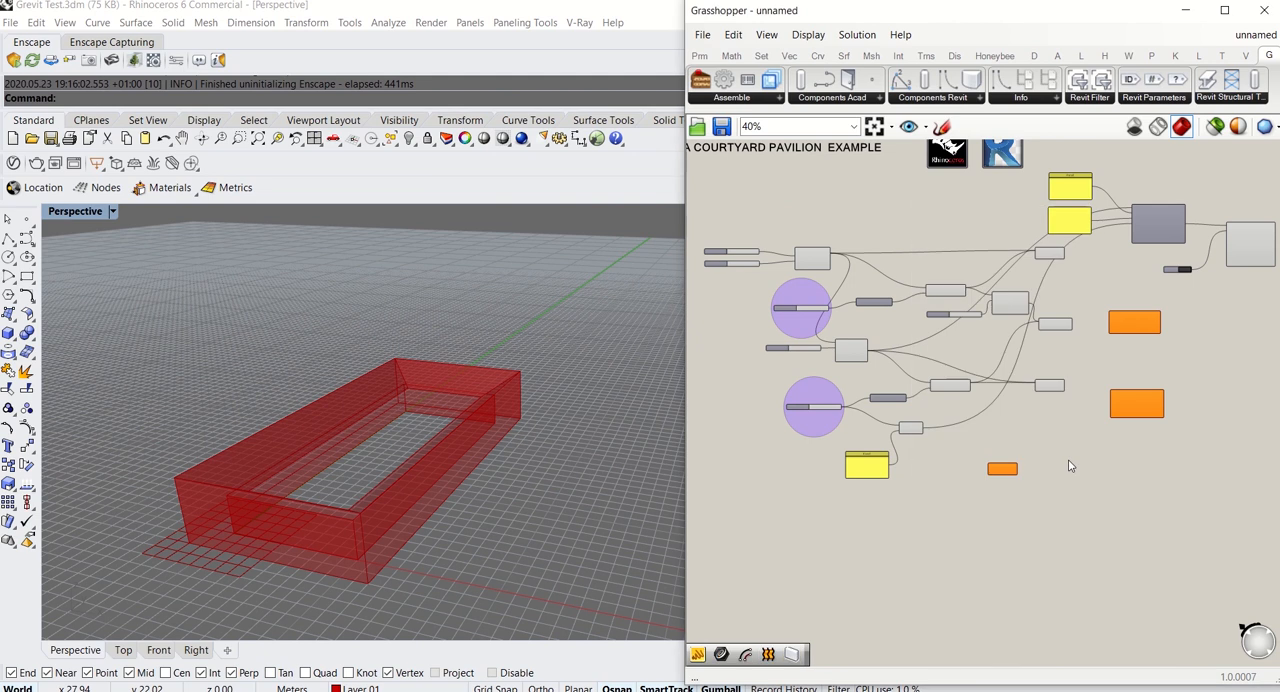
Connect the Rectangle output and the first Offset Curve output to the new Loft's Curves input
scroll(1047, 379, up, 4)
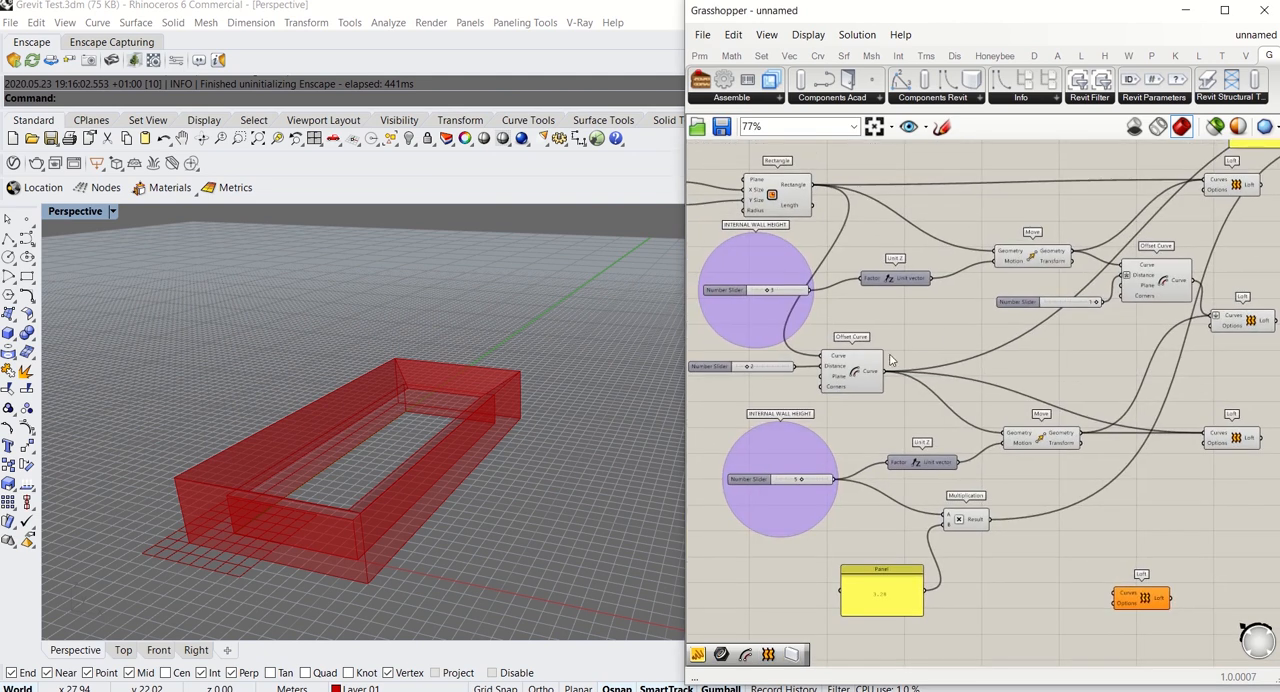
drag(814, 187, 884, 371)
click(866, 375)
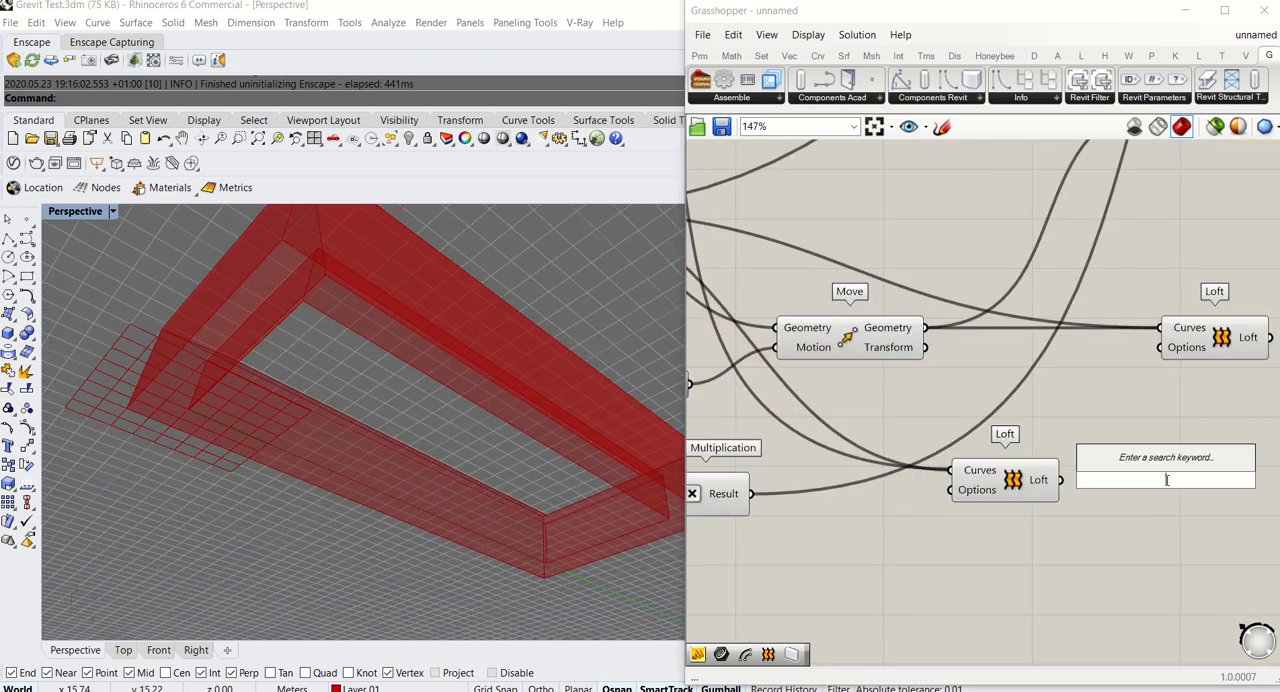
Check the new Loft's output with a temporary Panel and delete that Panel
text(panel)
key(Return)
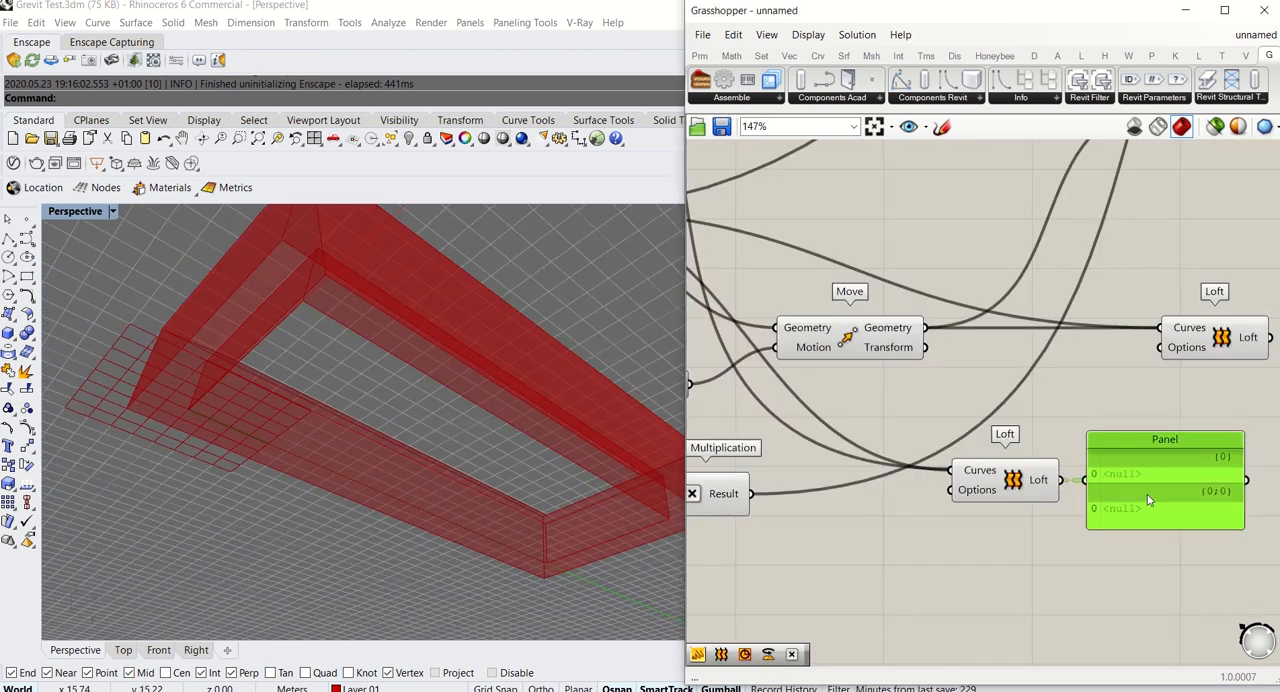
key(Delete)
Restrict the preview to selected components and flatten the new Loft's Curves input
click(1215, 127)
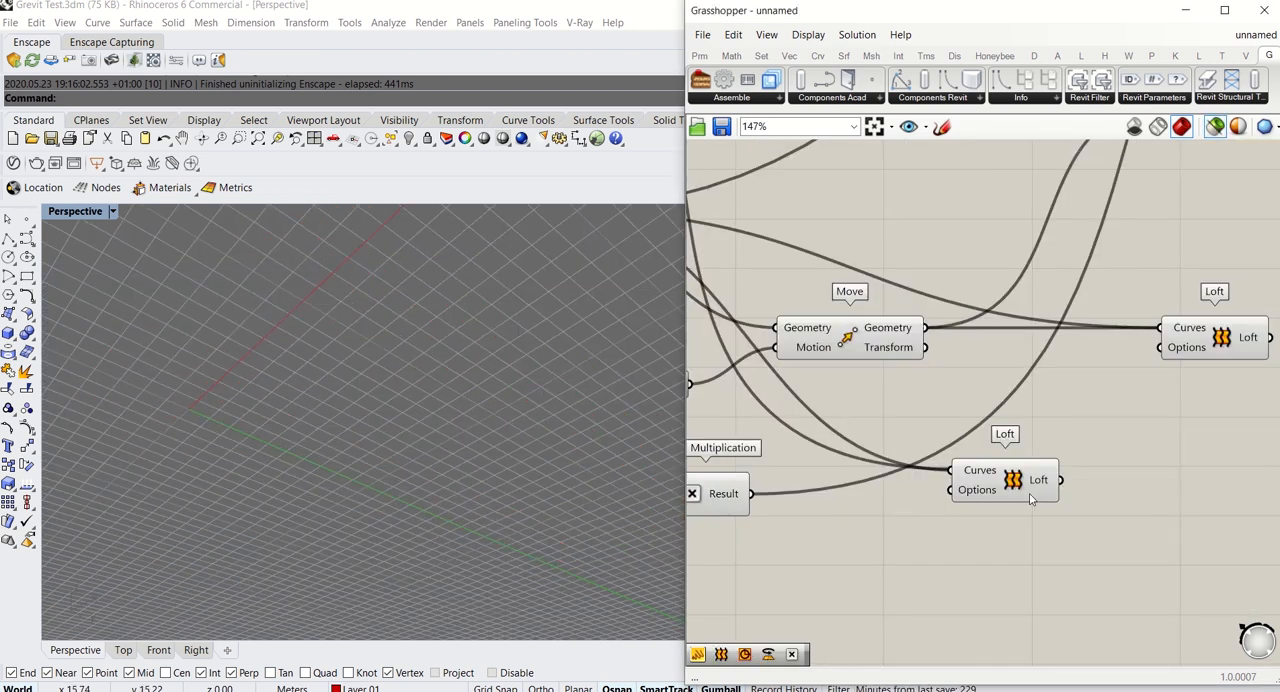
drag(1013, 490, 1063, 488)
right_click(1035, 478)
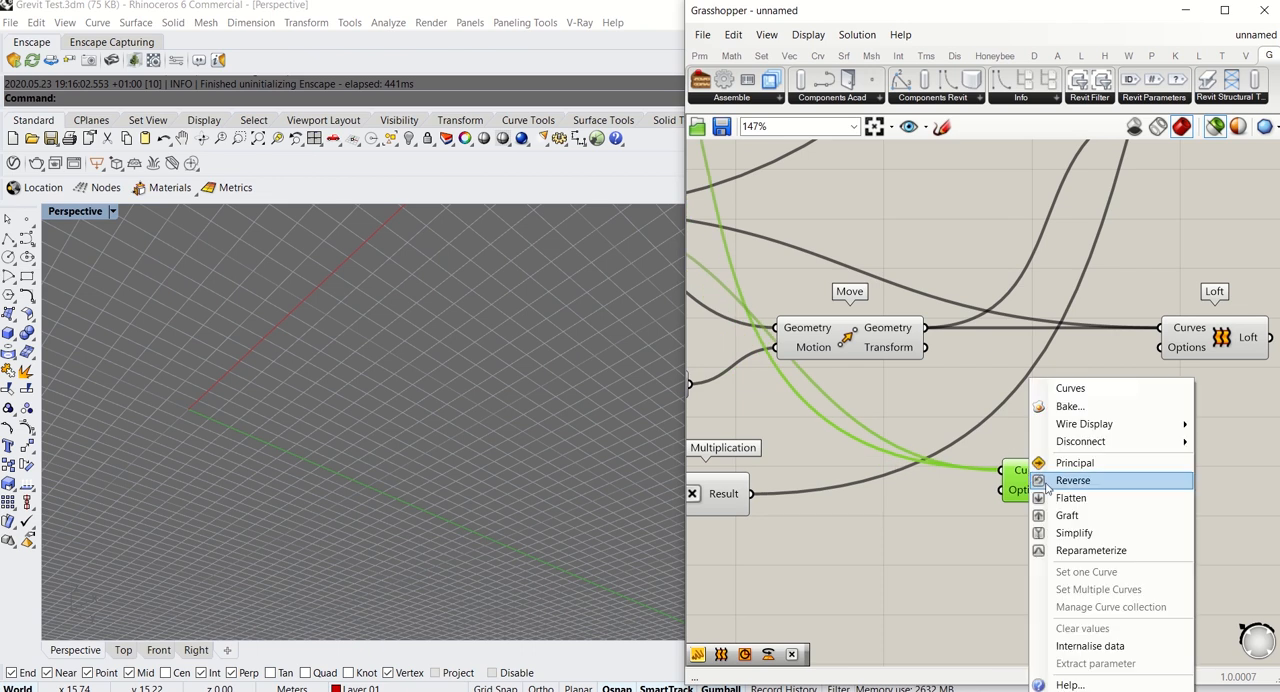
click(1101, 508)
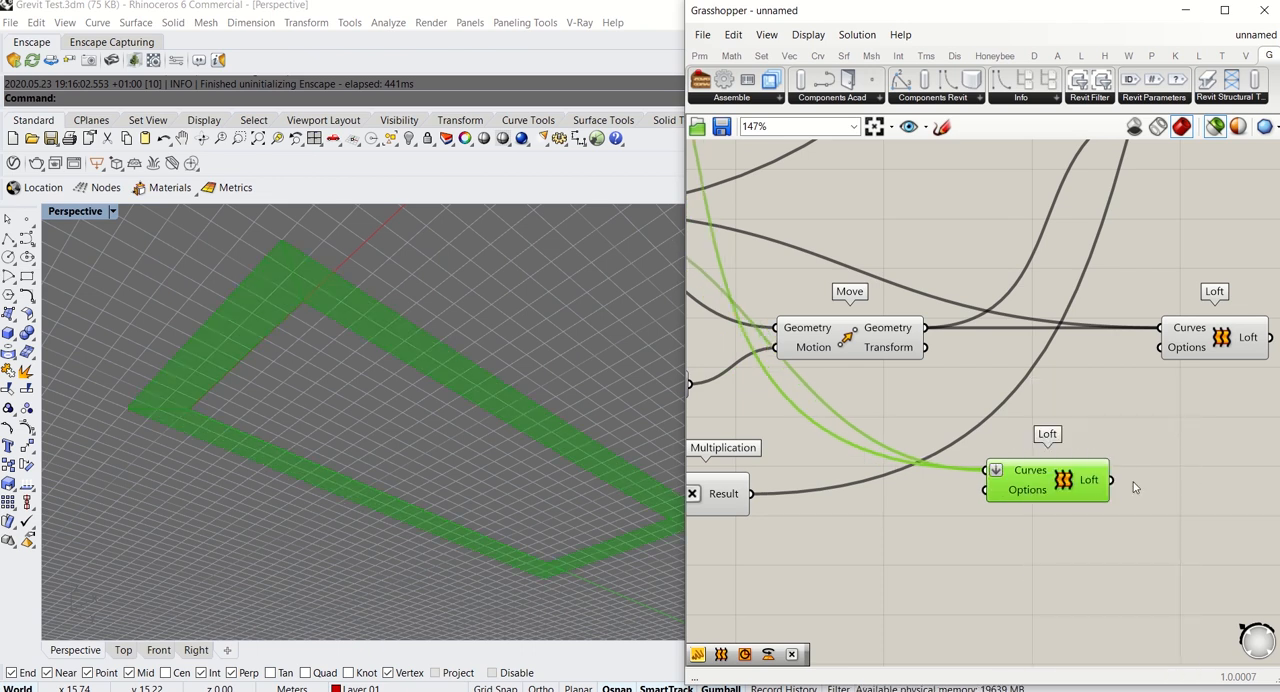
Turn off the selected-only preview so that all components are displayed again
right_drag(1130, 478, 958, 502)
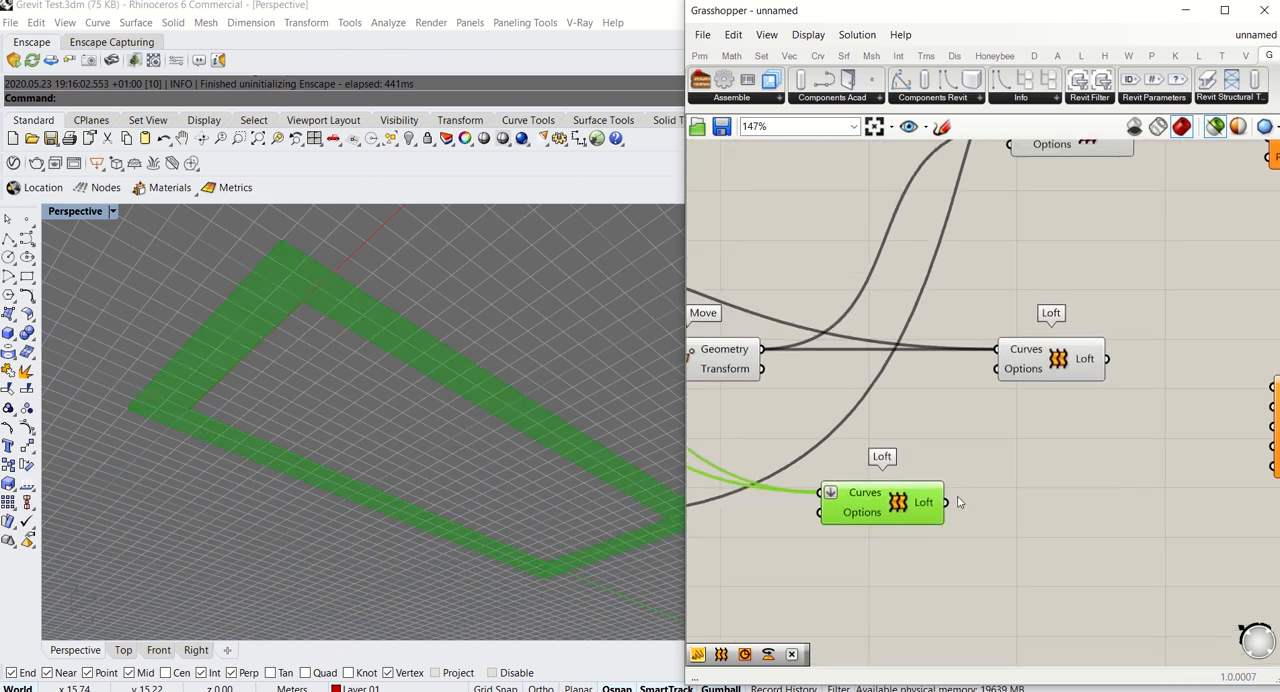
right_drag(1081, 370, 941, 354)
double_click(916, 457)
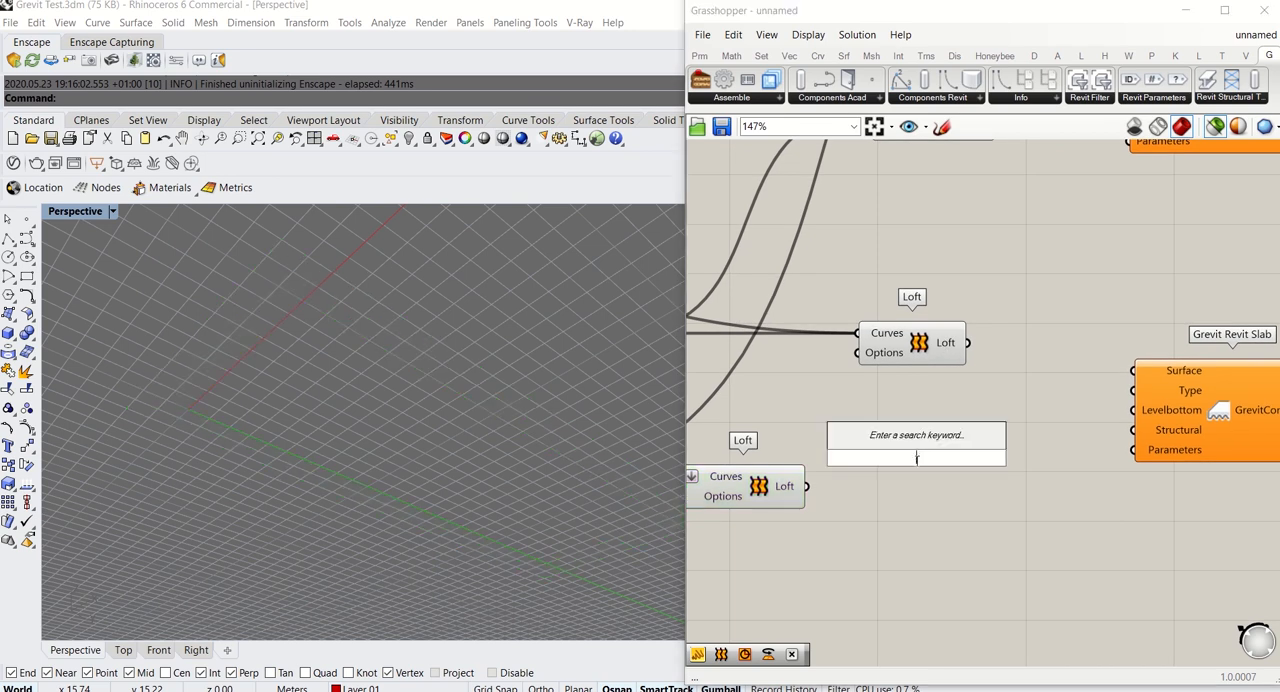
click(1183, 132)
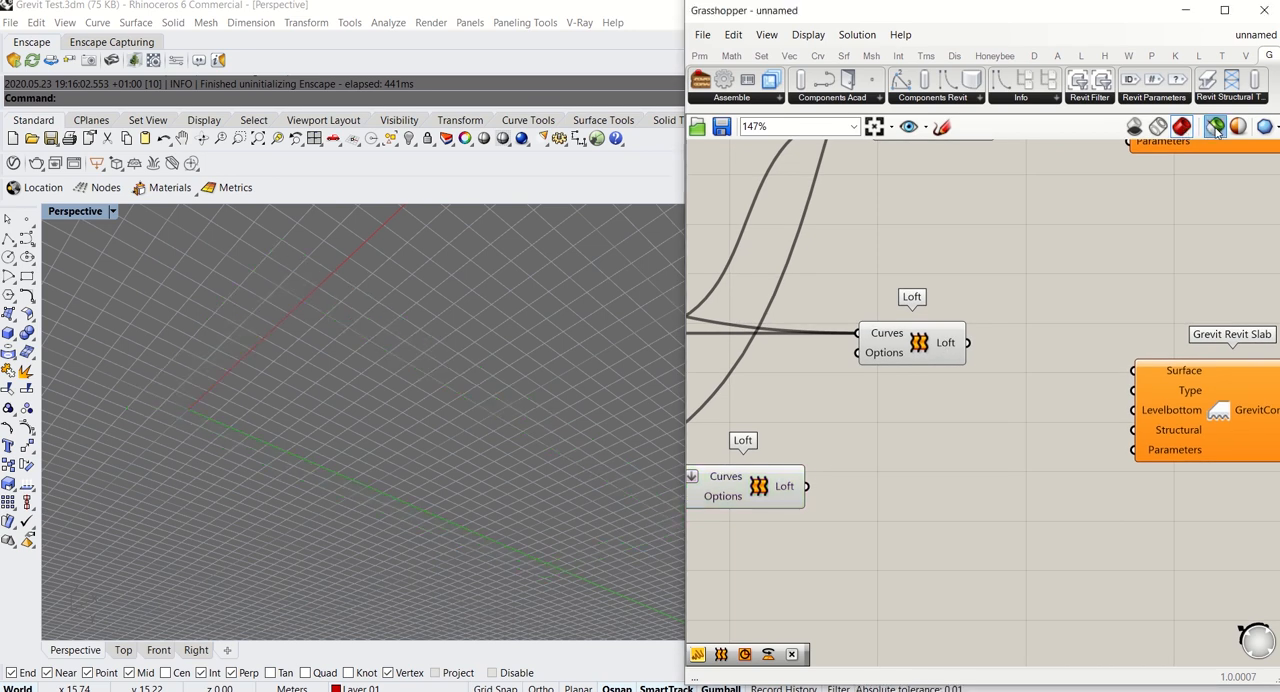
click(1215, 129)
Add a Panel beside the flattened Loft and connect it to the Loft output to read the result
right_drag(850, 490, 956, 396)
drag(871, 398, 880, 484)
double_click(1077, 476)
text(panel)
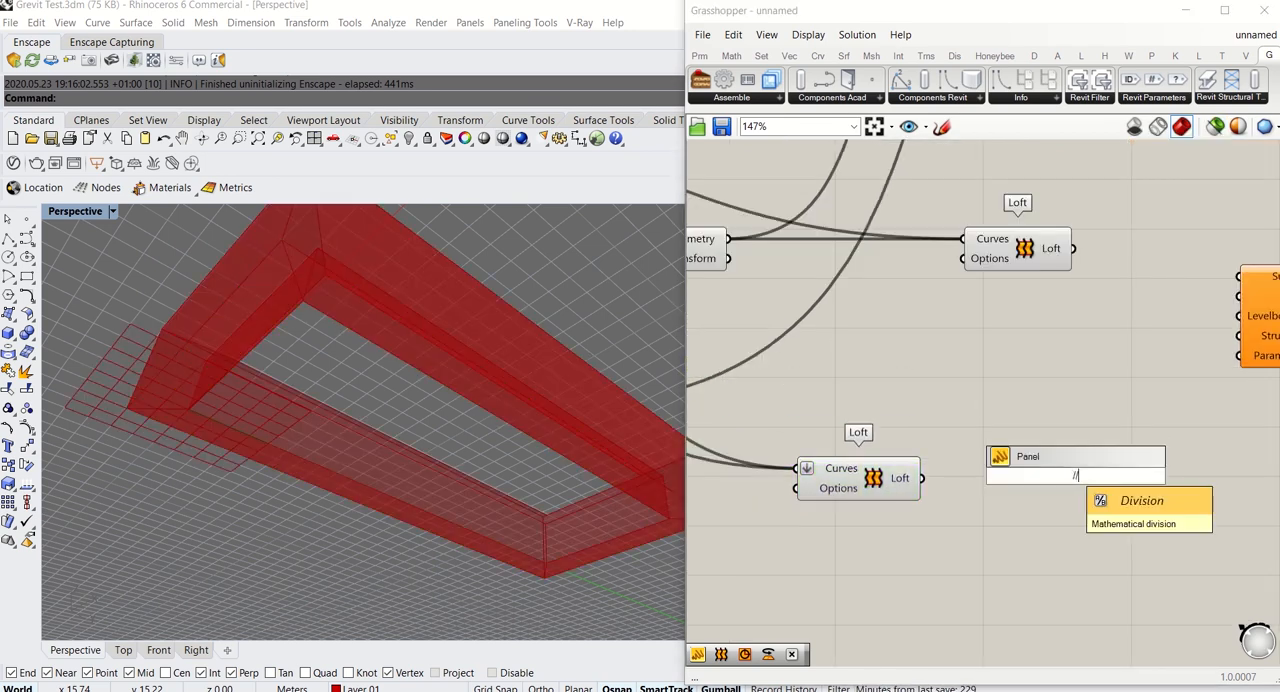
key(Return)
click(931, 484)
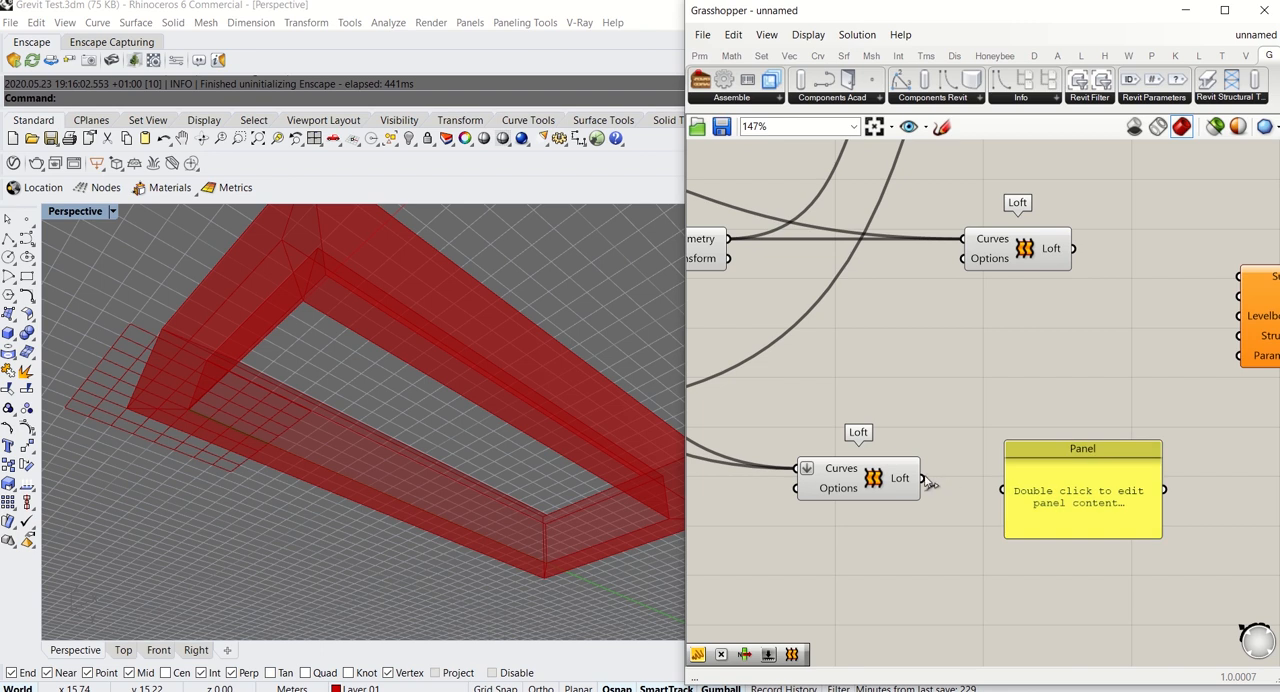
drag(929, 484, 1003, 490)
drag(1106, 498, 1104, 488)
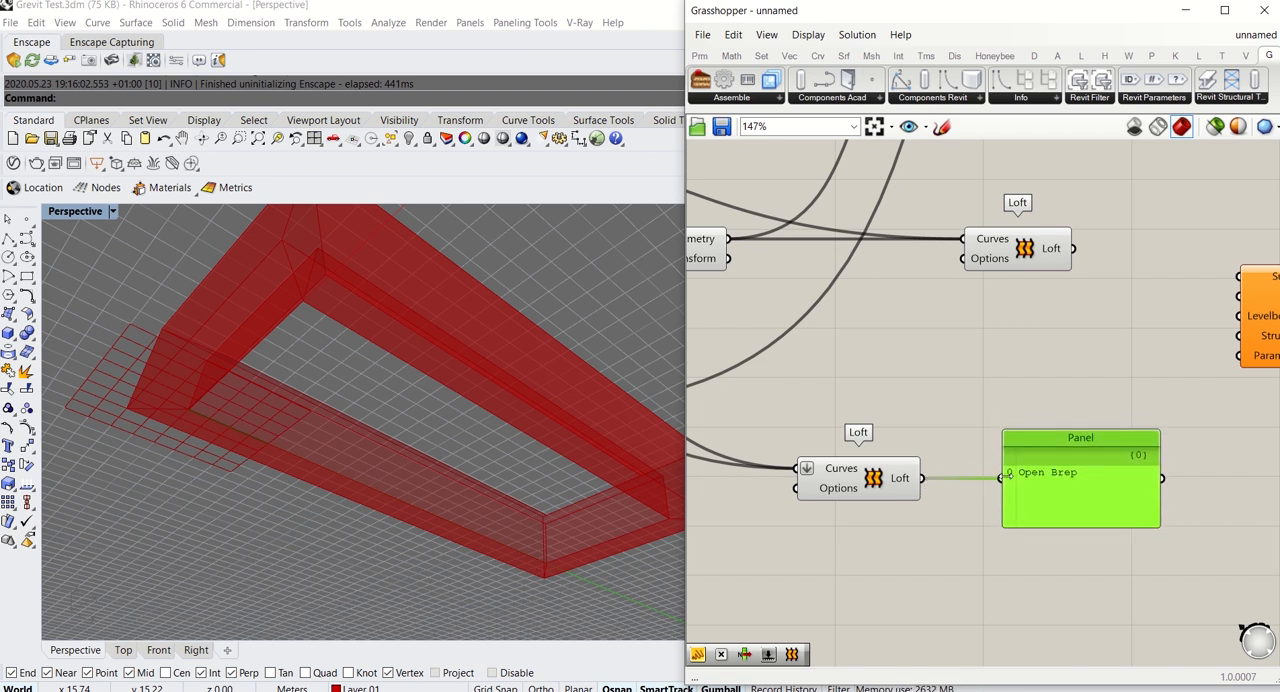
Add a Deconstruct Brep component beside the new Loft and connect the Loft output to its Brep input
double_click(944, 570)
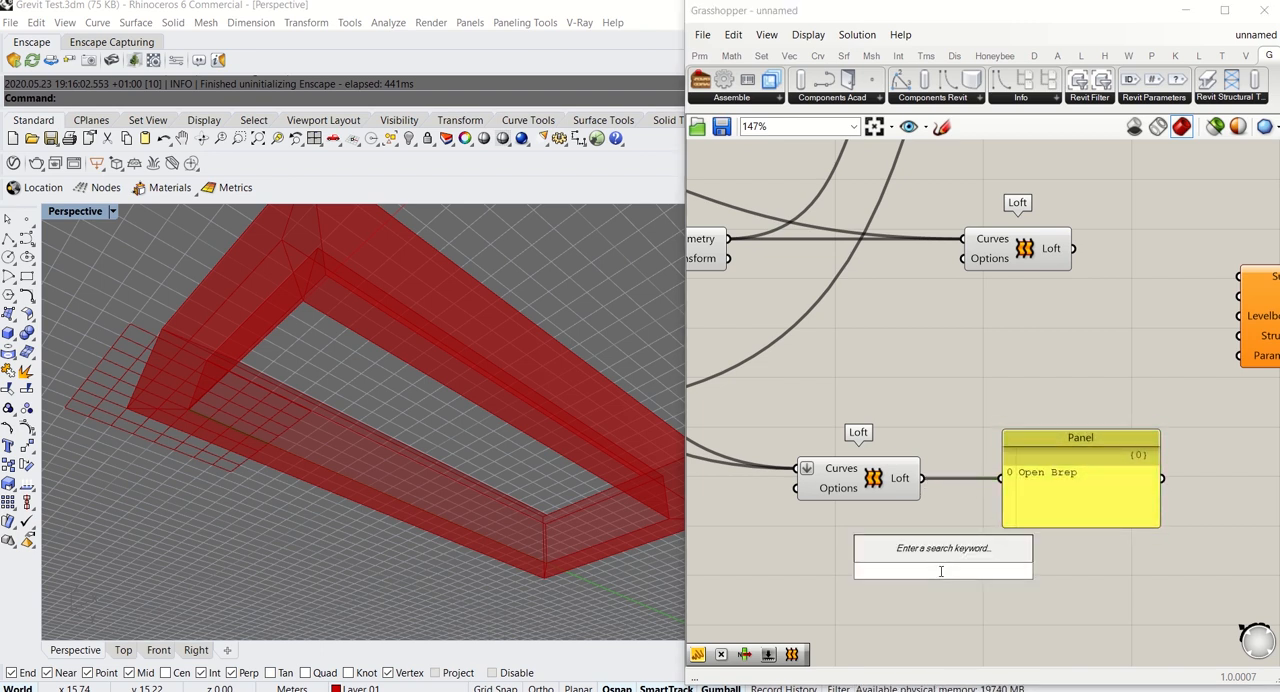
text(de)
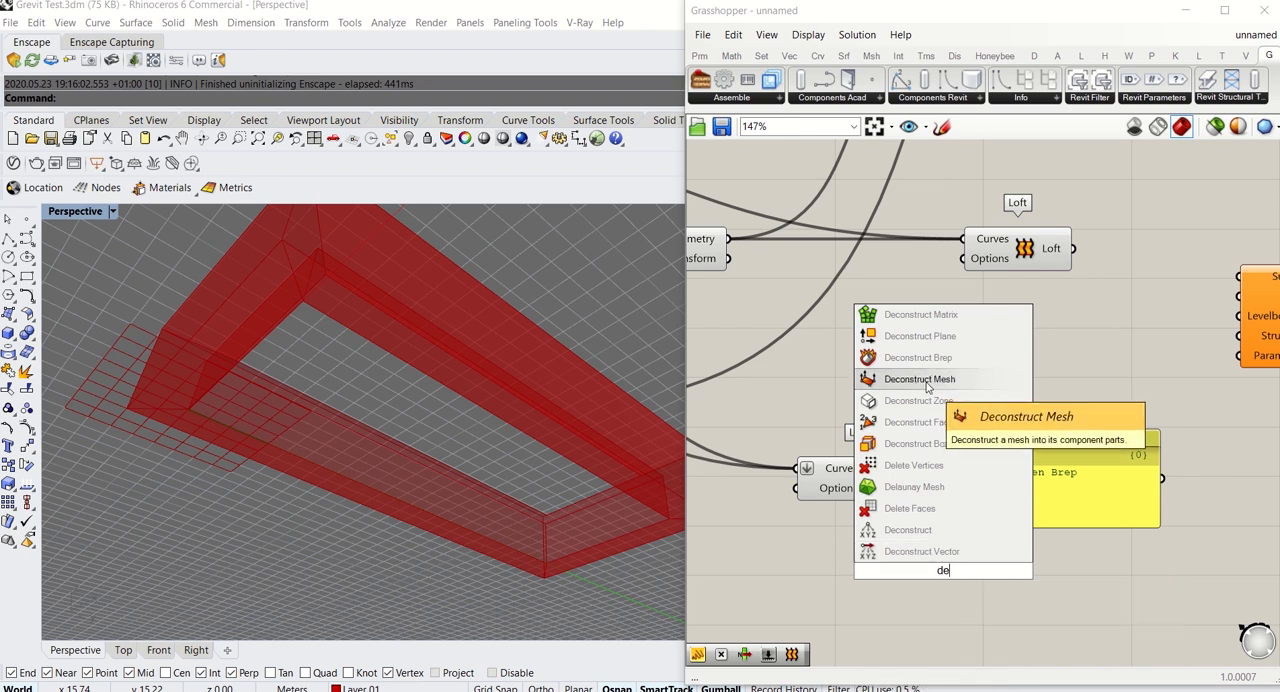
click(918, 357)
drag(1066, 510, 1046, 417)
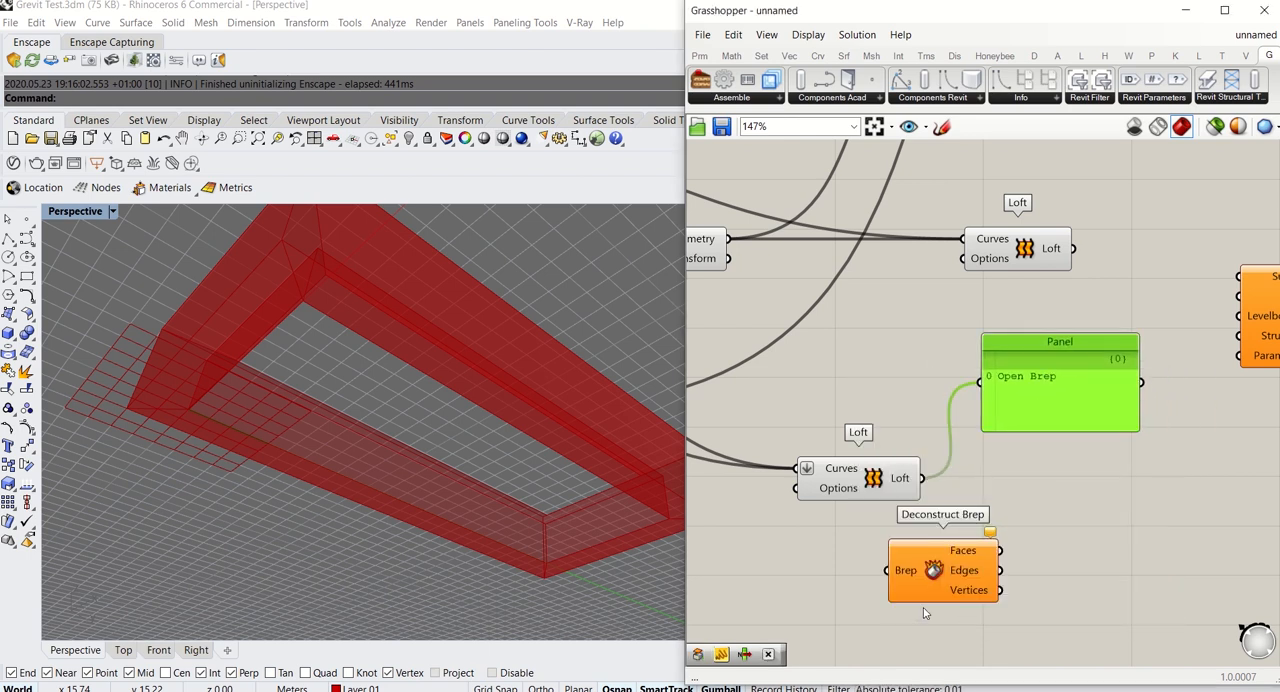
drag(932, 568, 995, 512)
drag(921, 478, 950, 514)
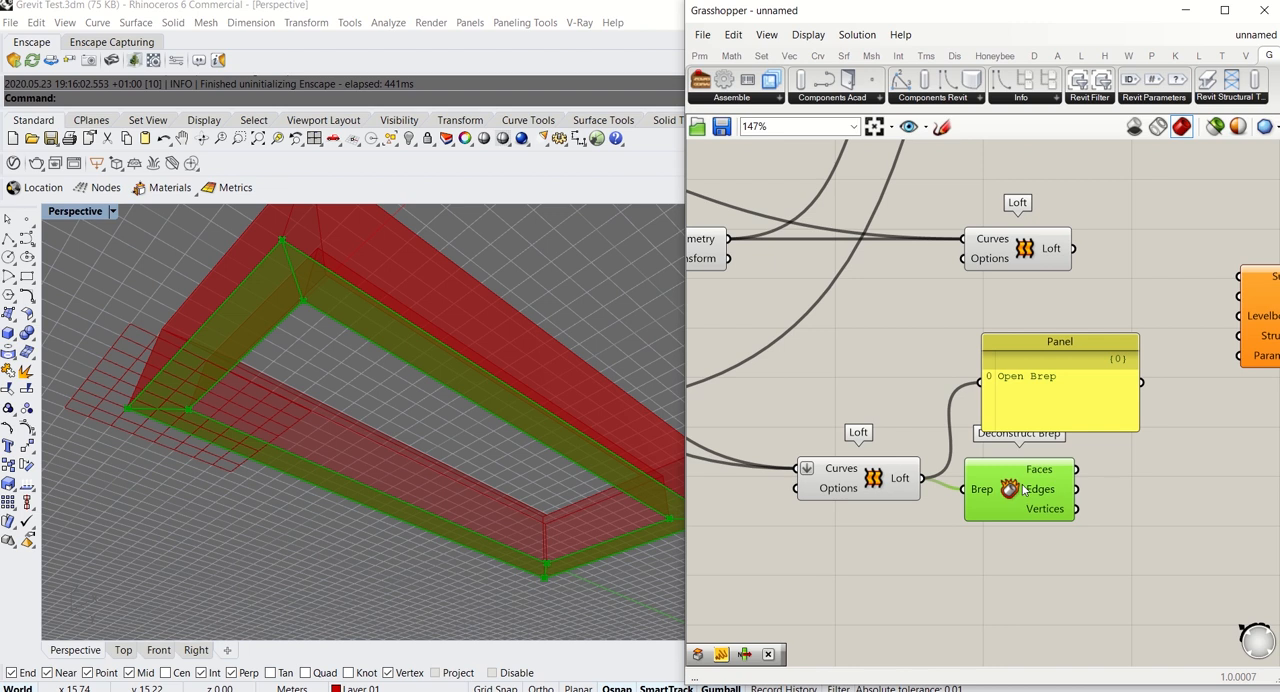
Move the Panel reading the Loft output clear of Deconstruct Brep and delete it
right_drag(1056, 468, 953, 560)
drag(963, 514, 1144, 585)
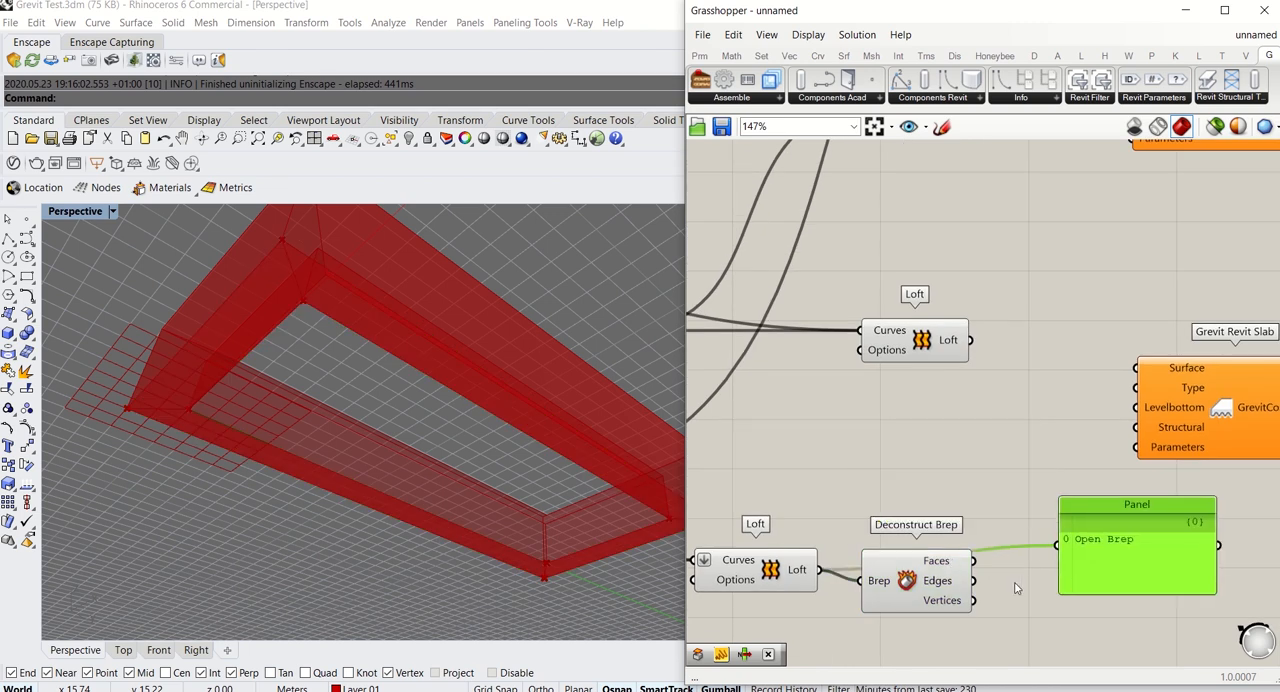
drag(1067, 549, 1069, 549)
drag(1125, 567, 1146, 634)
key(Delete)
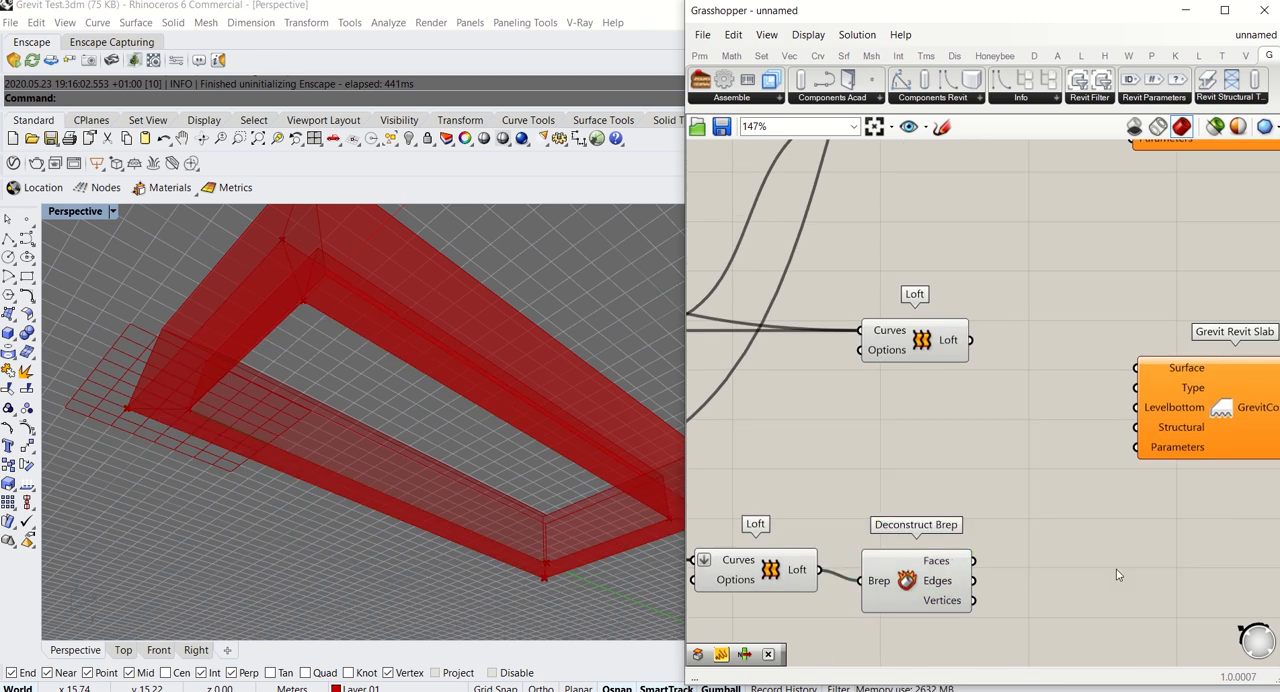
Connect Deconstruct Brep's Faces output to the Grevit Revit Slab's Surface input and move the slab component closer
drag(945, 572, 1138, 369)
right_drag(1230, 404, 1188, 446)
drag(1188, 446, 1093, 518)
click(1041, 371)
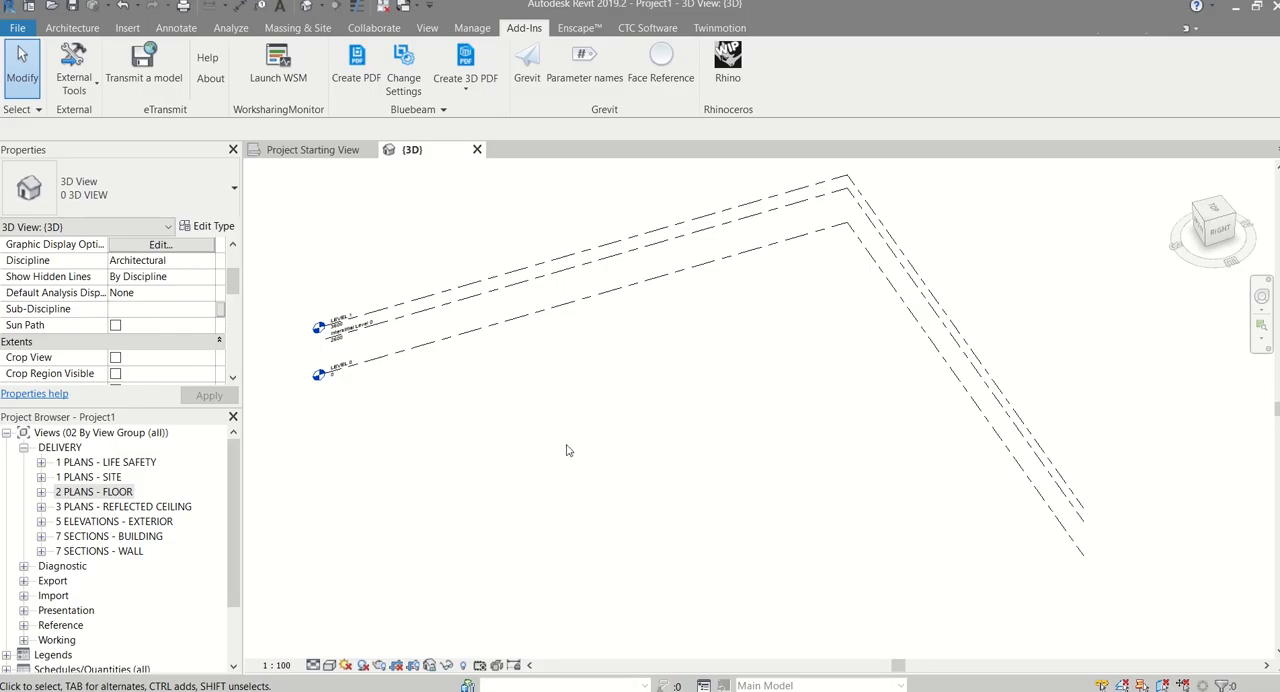
Switch to Revit, start an architectural floor sketch and choose the Generic-200 floor type
click(72, 28)
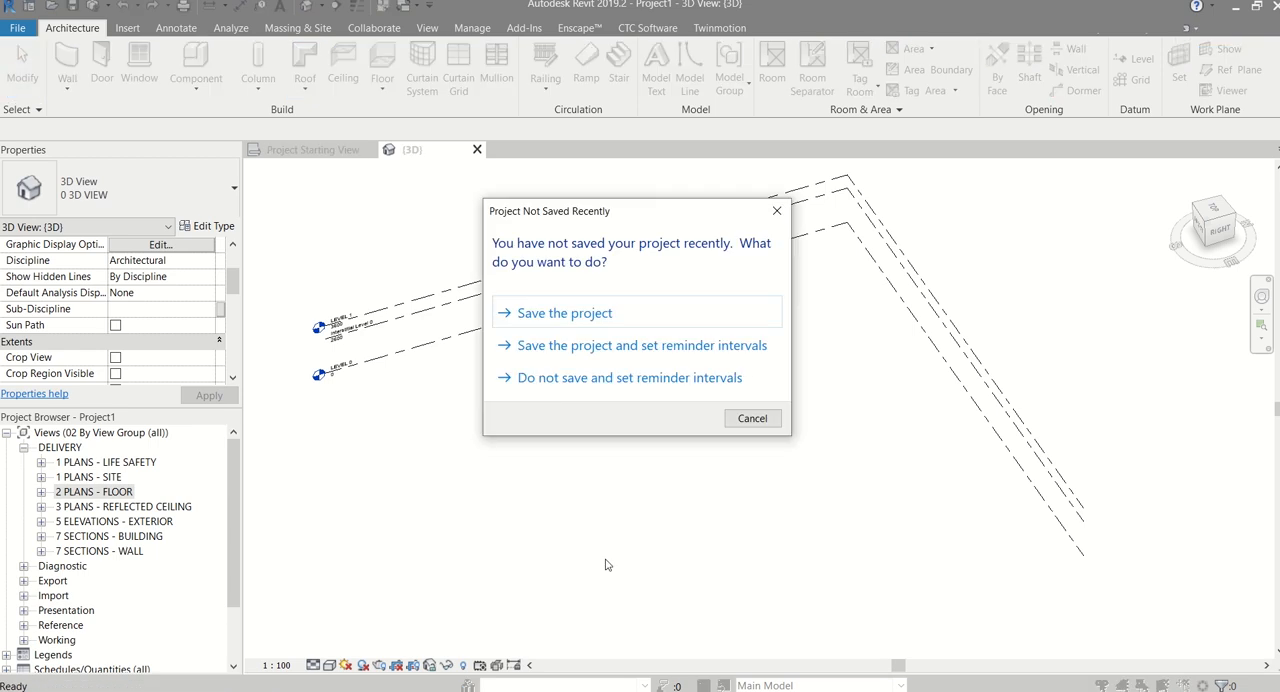
key(Escape)
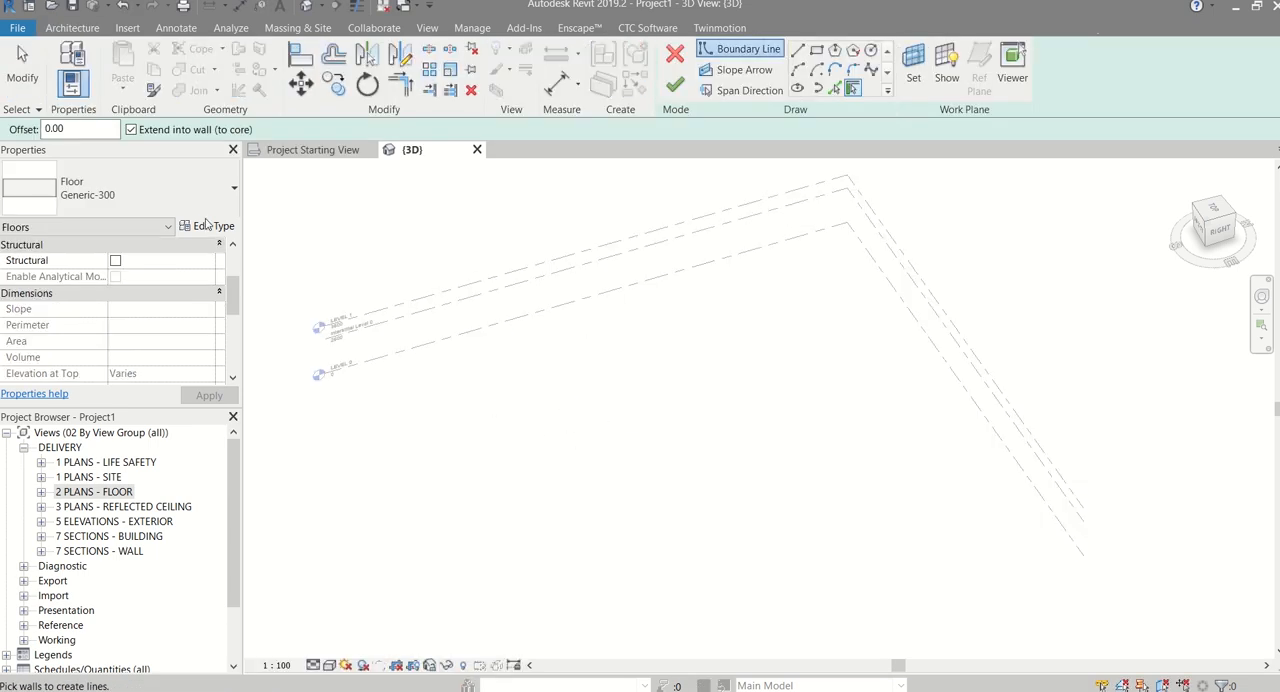
click(200, 195)
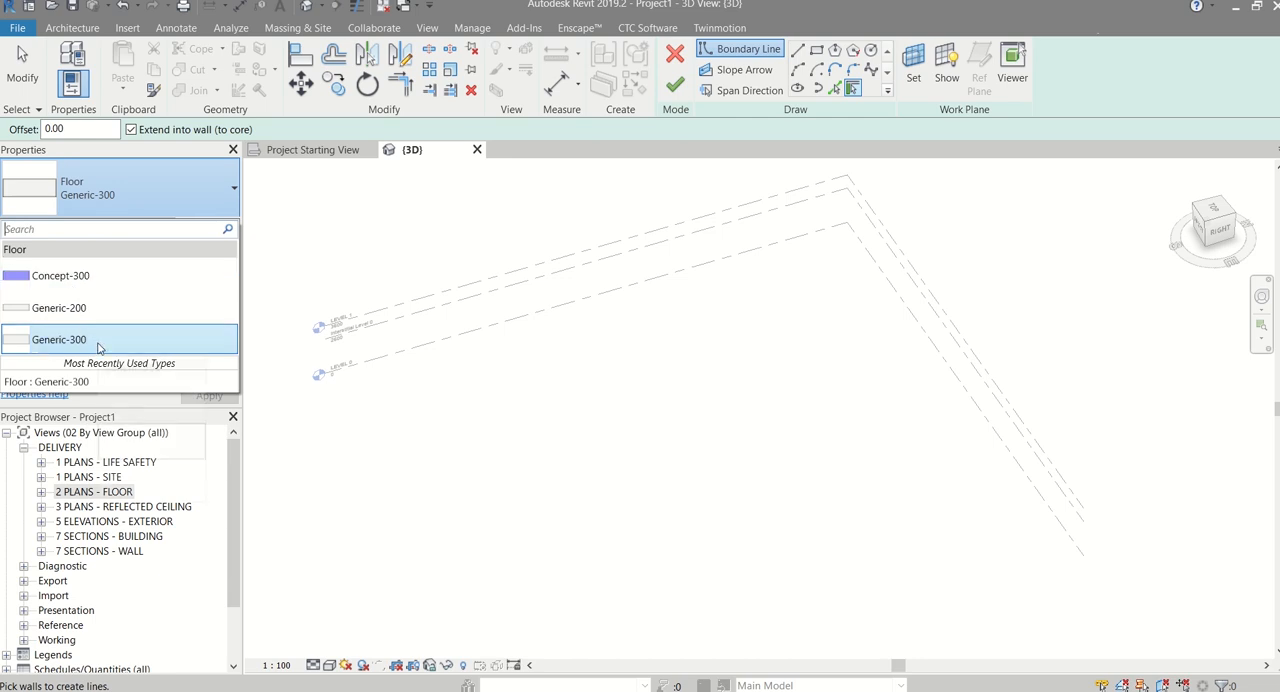
click(58, 310)
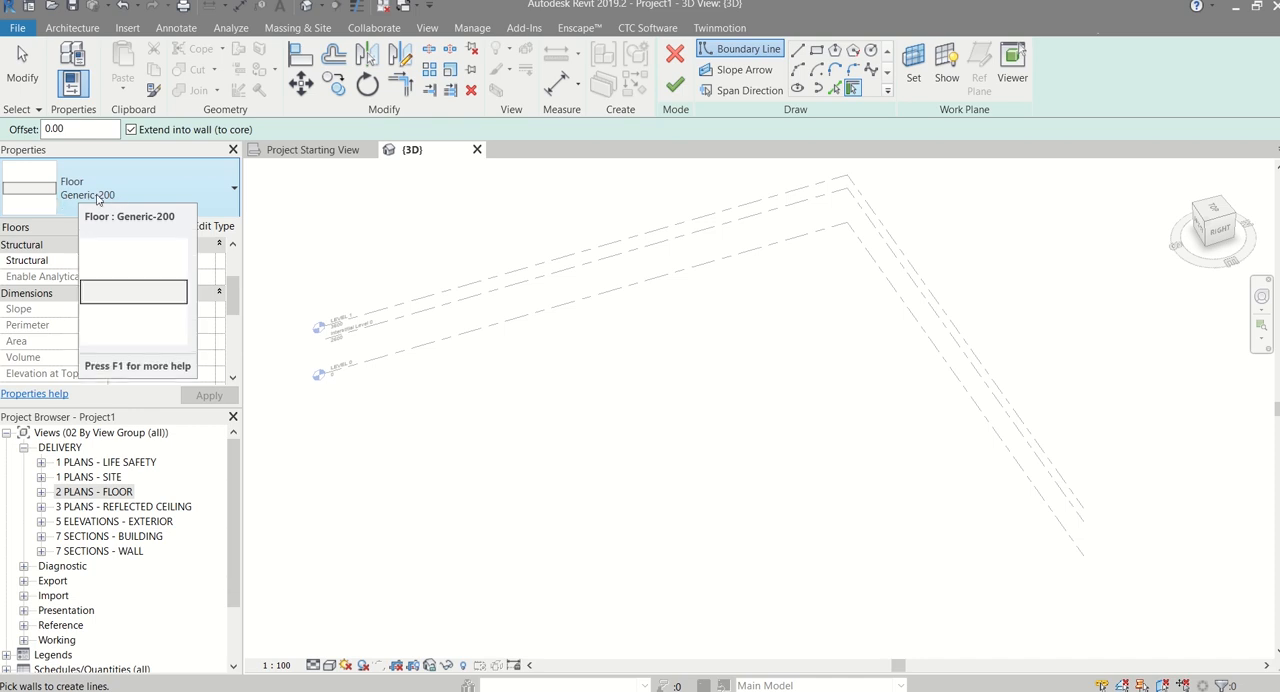
Switch back to Grasshopper and add a Panel containing Generic-200 below the Deconstruct Brep component
key(alt+Tab)
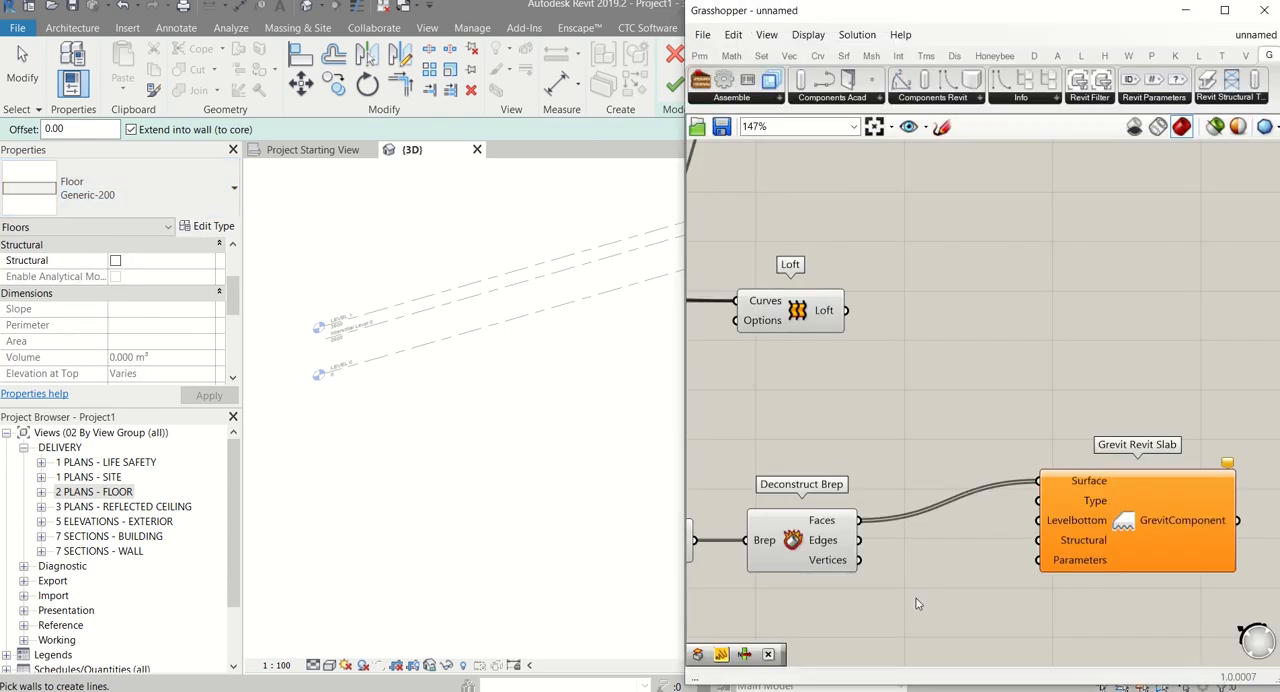
scroll(893, 589, up, 3)
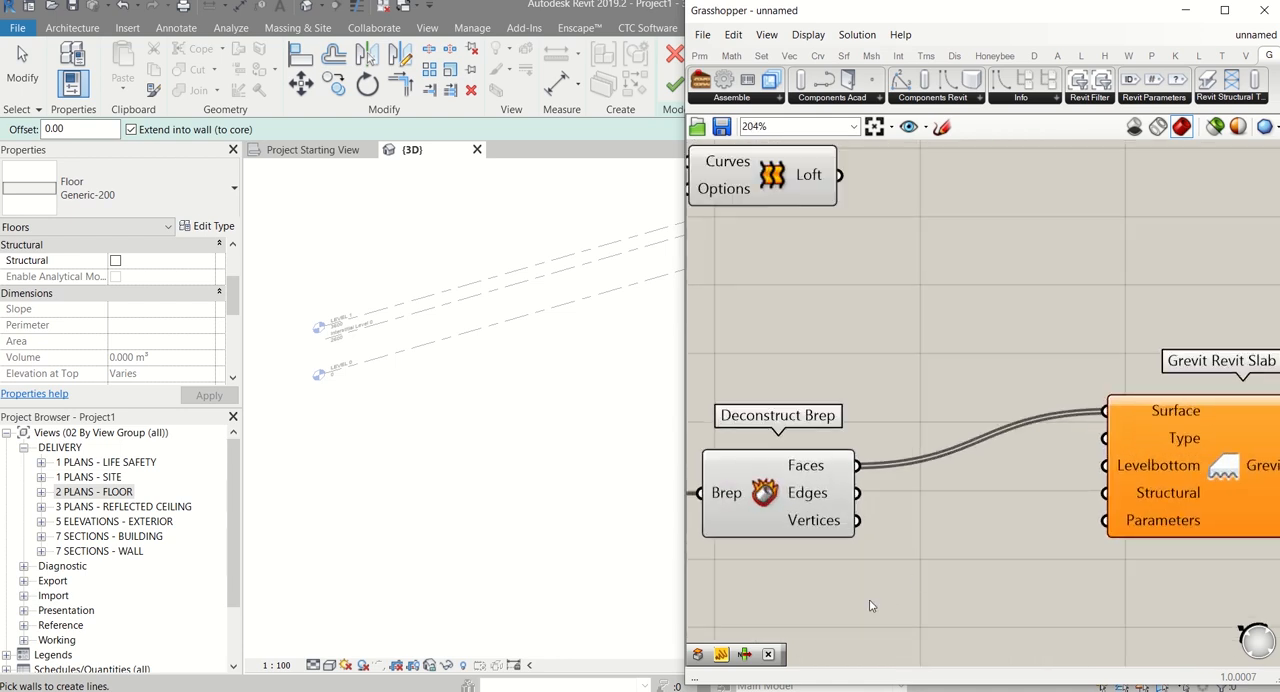
double_click(869, 604)
text(panel)
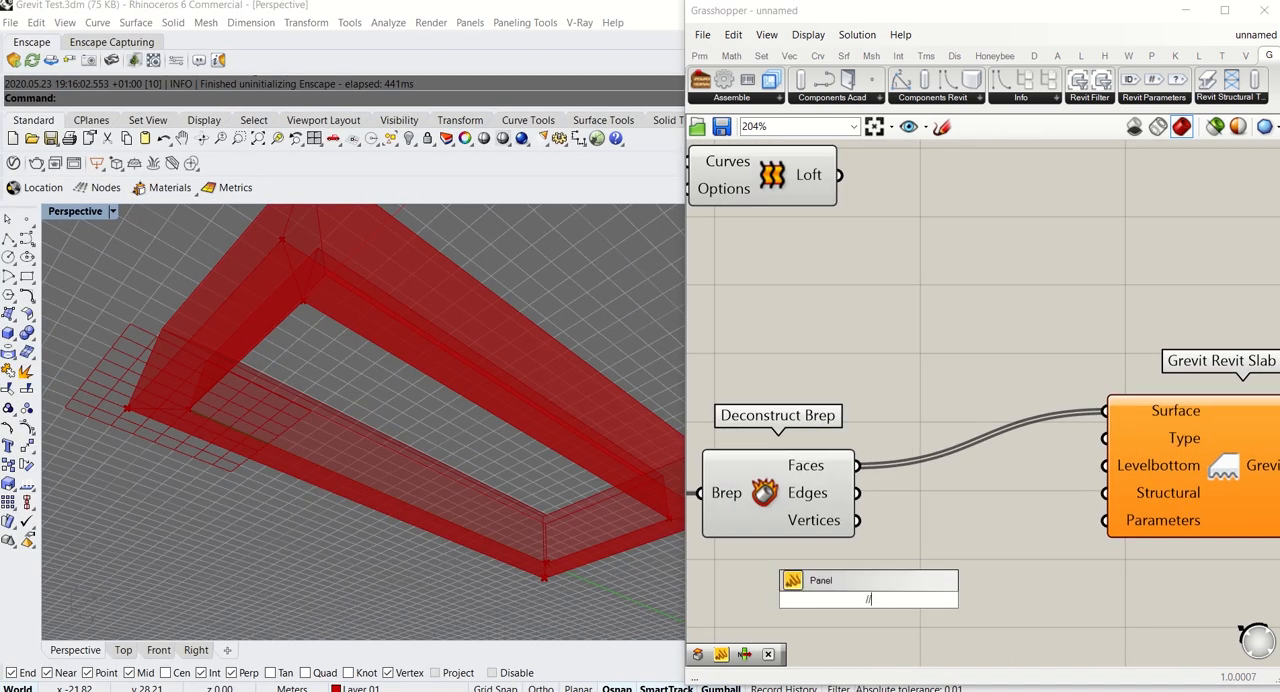
key(Return)
double_click(861, 600)
text(G)
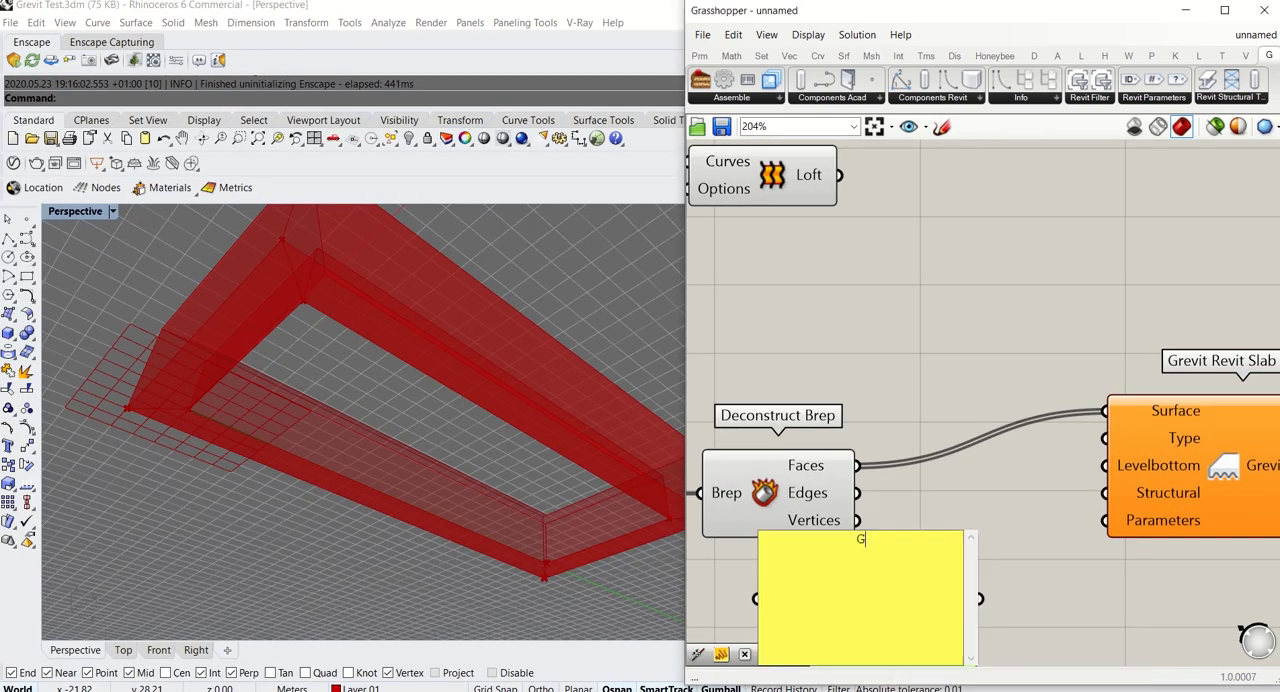
text(eneric-200)
key(Return)
click(958, 523)
drag(907, 584, 879, 611)
Connect the Generic-200 Panel to the Grevit Revit Slab's Type input and space the two components further apart
scroll(864, 416, down, 2)
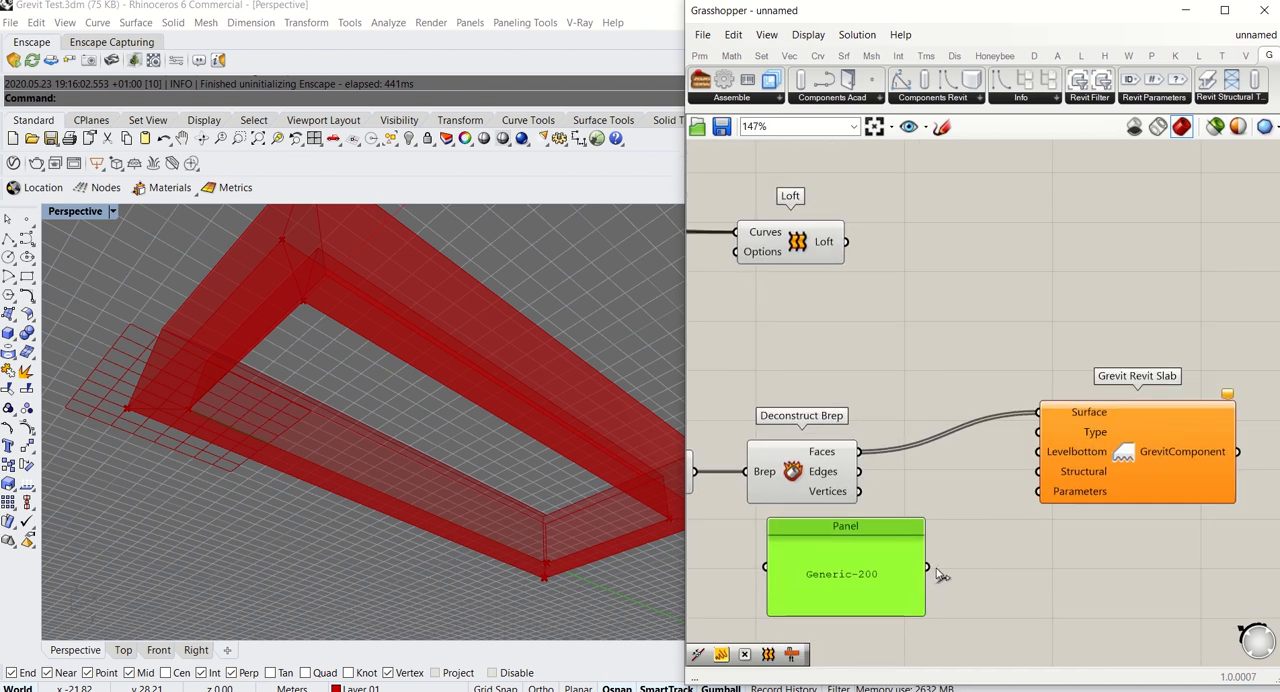
drag(927, 567, 1036, 433)
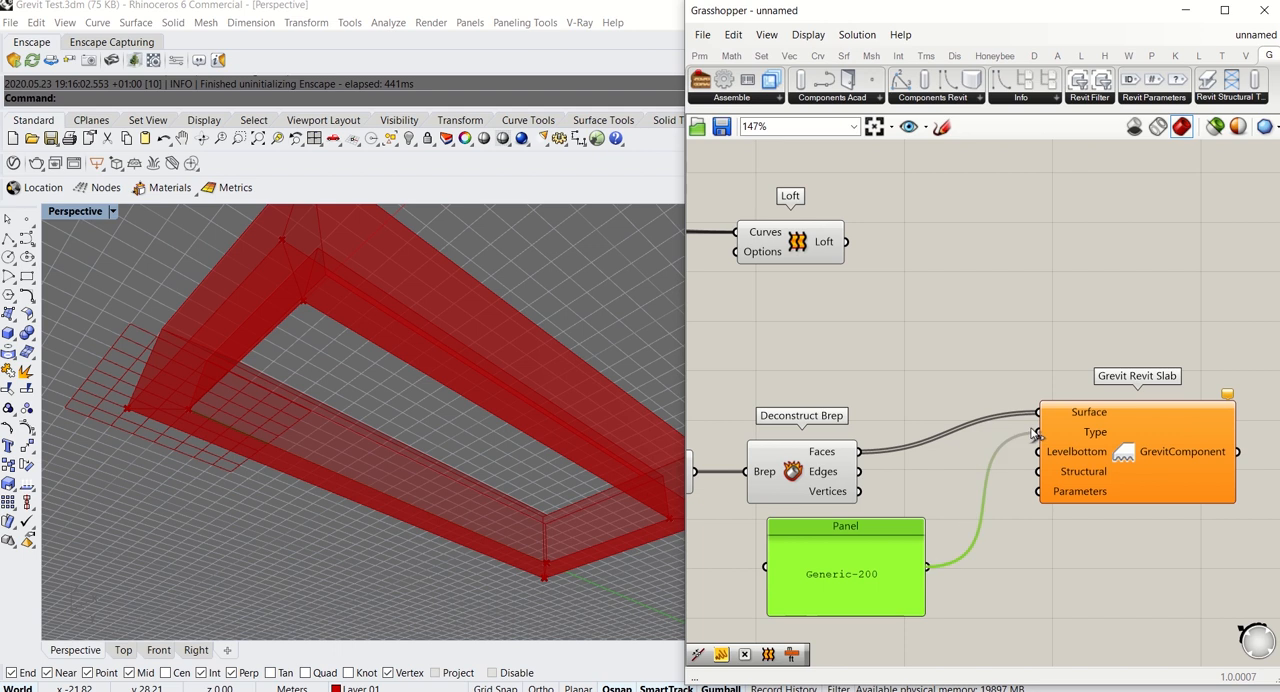
click(997, 585)
right_drag(997, 585, 960, 571)
drag(1080, 442, 1137, 439)
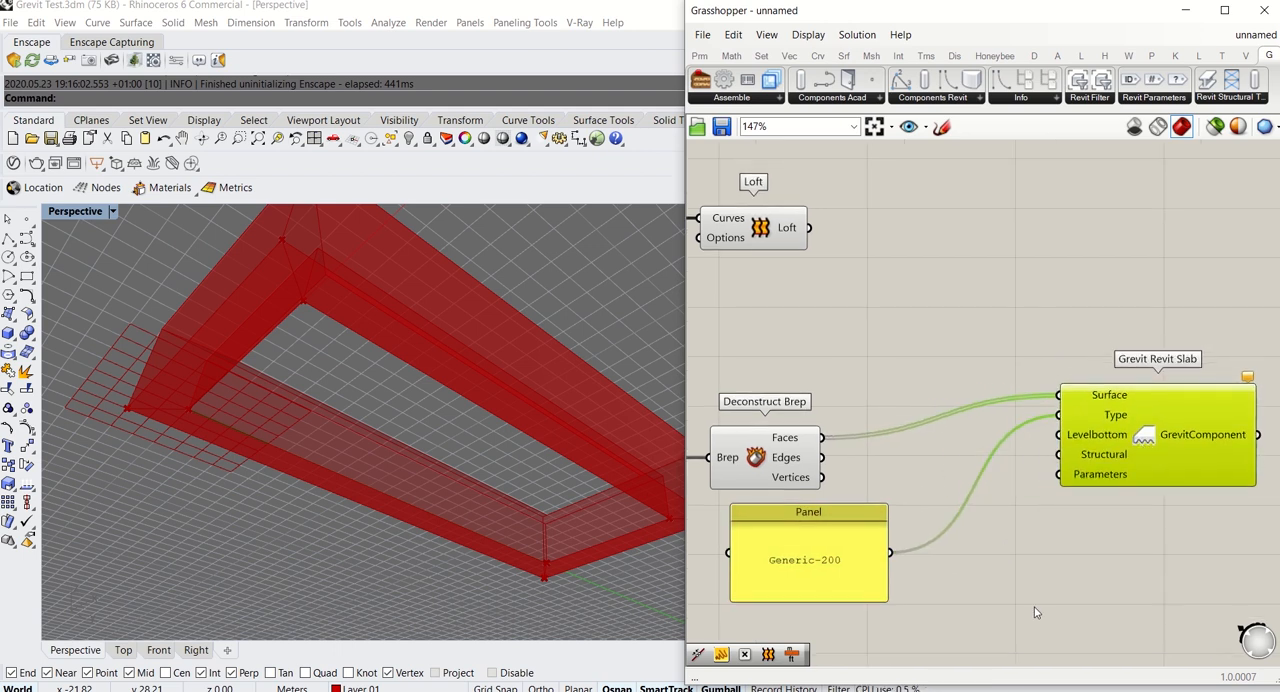
drag(845, 591, 811, 586)
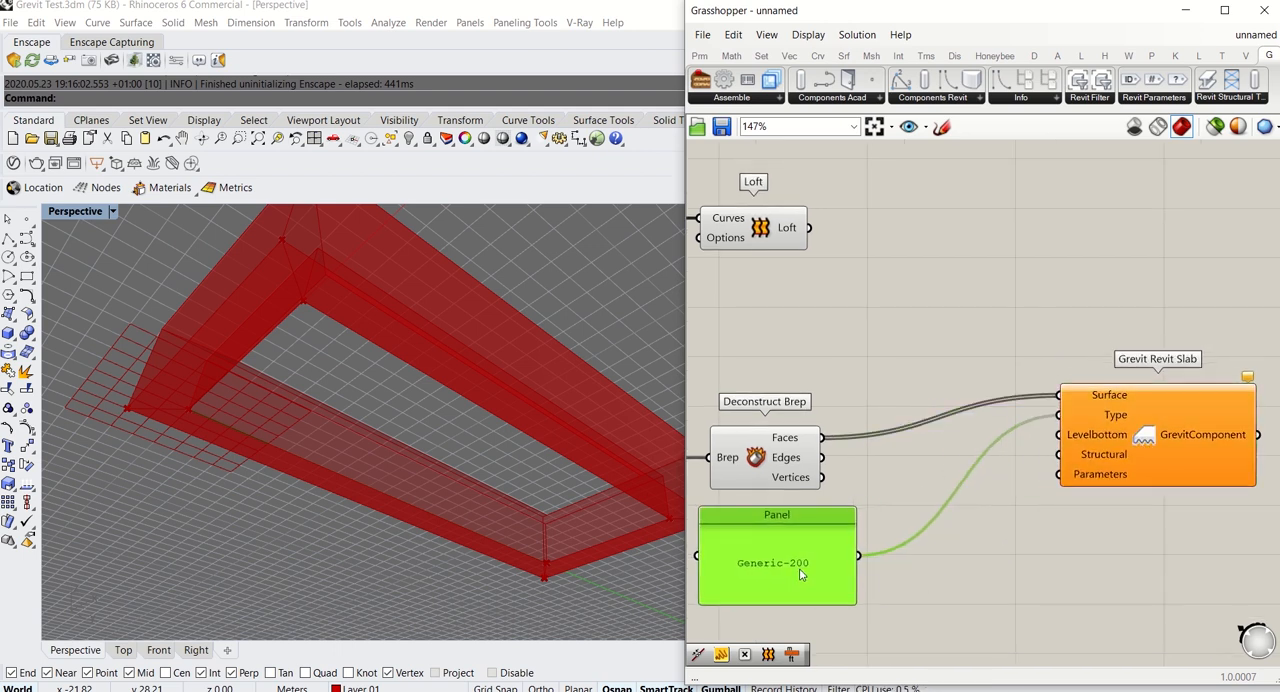
Duplicate the LEVEL 0 Panel from the wall setup for use with the Grevit Revit Slab
drag(1110, 440, 1111, 451)
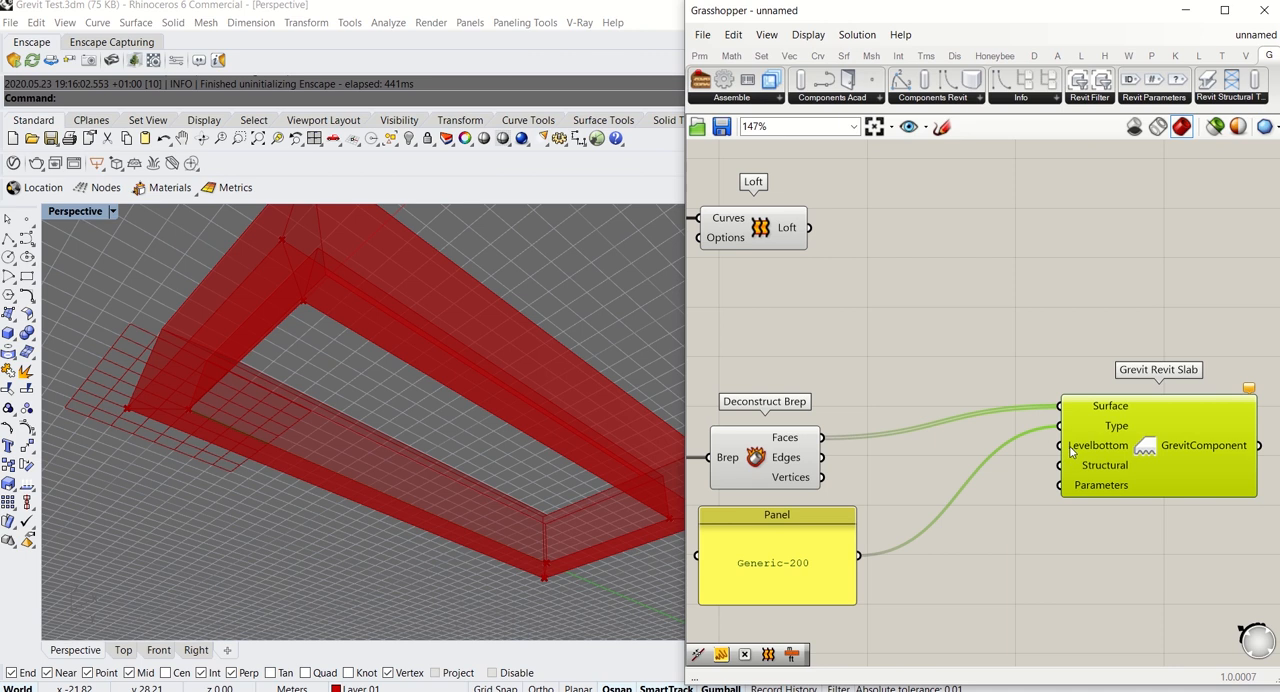
scroll(1070, 448, down, 7)
scroll(1043, 218, up, 4)
right_drag(962, 204, 987, 359)
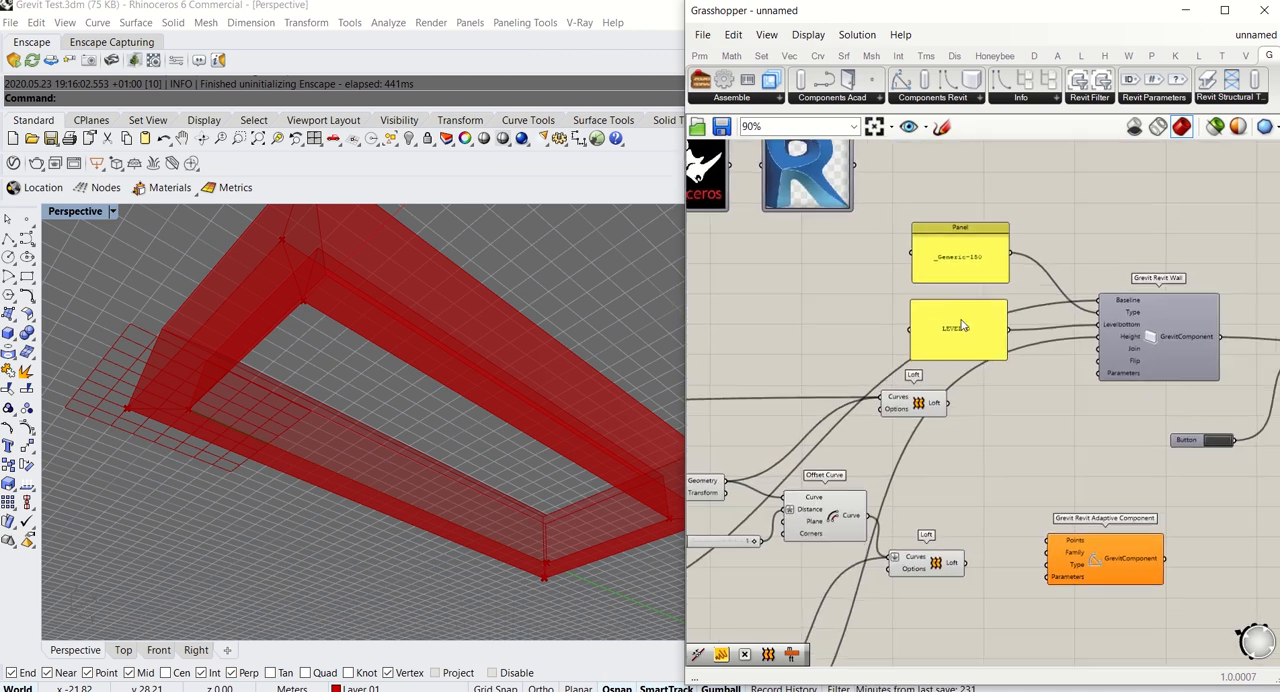
click(962, 326)
key(ctrl+v)
right_drag(1011, 453, 1002, 334)
Place the copied LEVEL 0 Panel below the Generic-200 Panel and connect it to the Grevit Revit Slab's Levelbottom input
scroll(985, 246, down, 7)
drag(965, 223, 1051, 269)
scroll(1008, 450, up, 6)
scroll(1009, 456, up, 2)
scroll(1082, 257, up, 5)
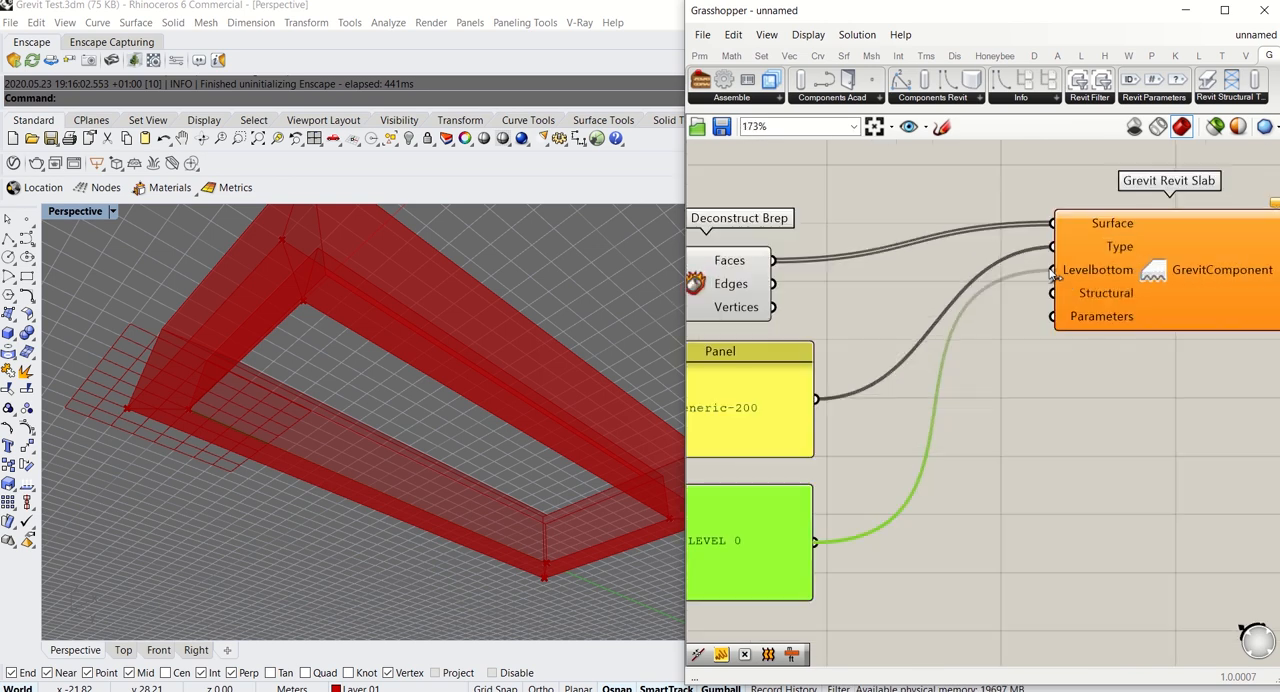
click(1112, 316)
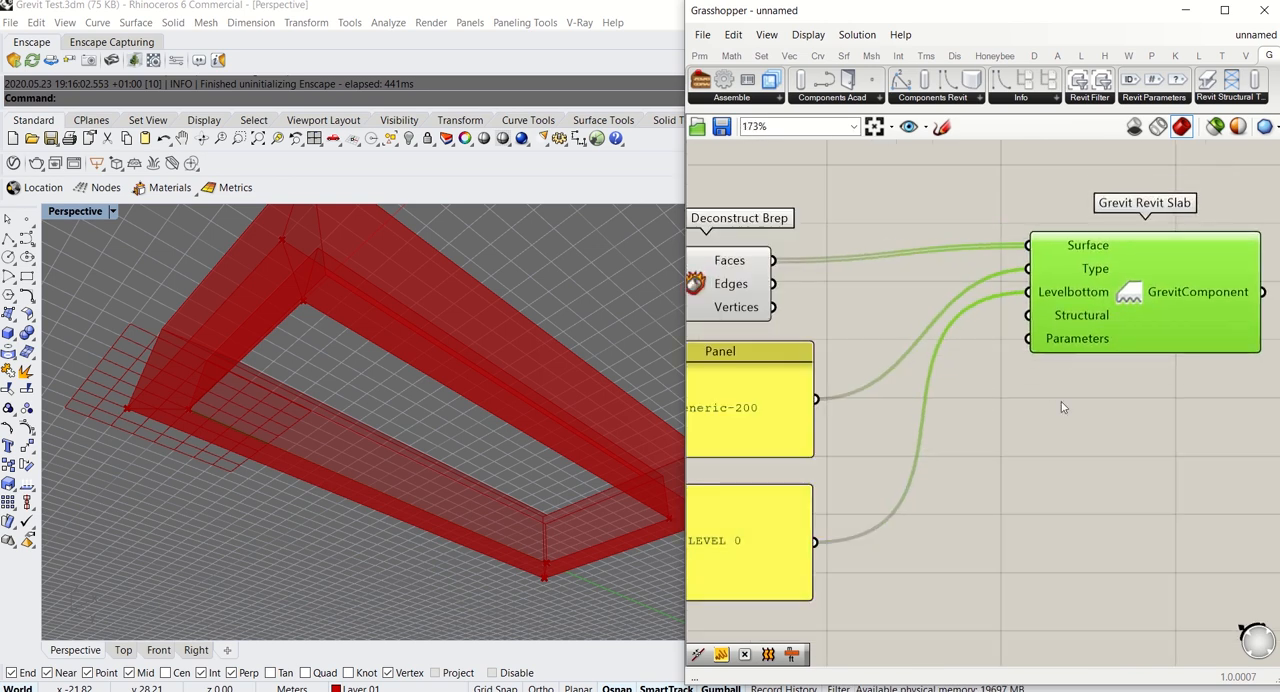
Connect the Grevit Revit Slab output to Grevit Send's Components input alongside the wall, and move Grevit Send further from the wall component
scroll(1061, 401, down, 5)
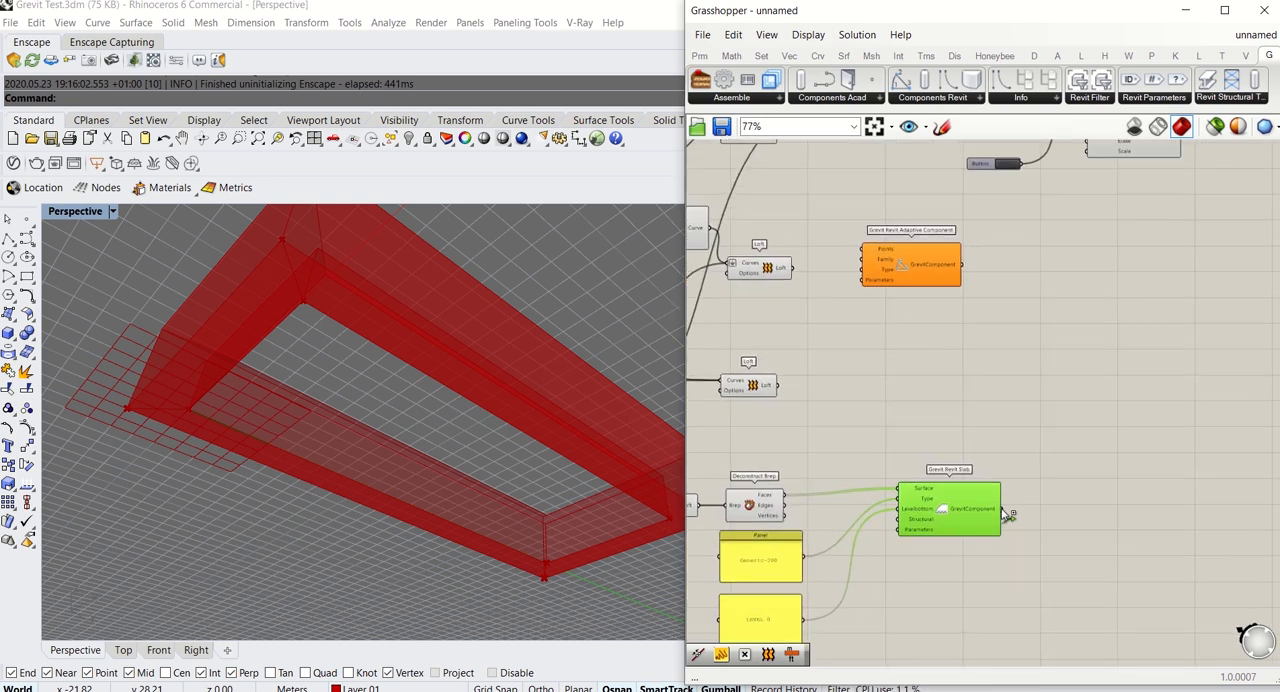
scroll(1003, 458, down, 8)
shift+drag(1003, 509, 1083, 413)
scroll(1005, 322, up, 8)
shift+scroll(1025, 372, up, 5)
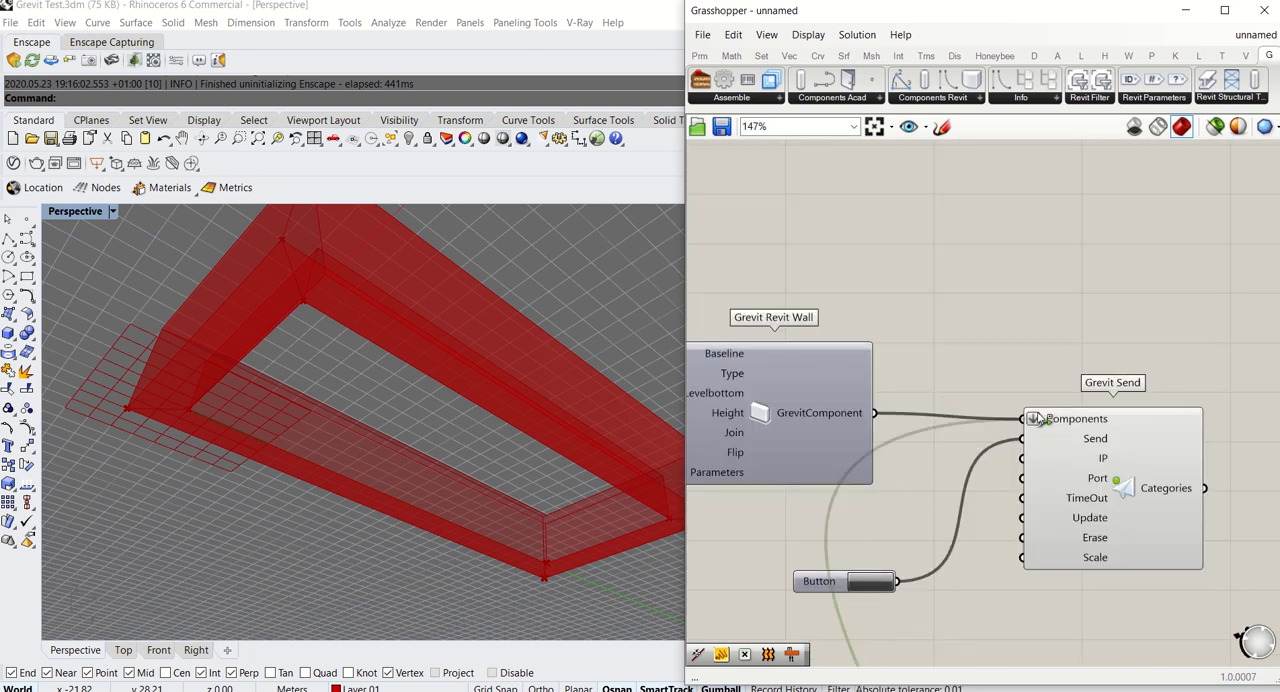
click(1183, 482)
scroll(1025, 338, down, 8)
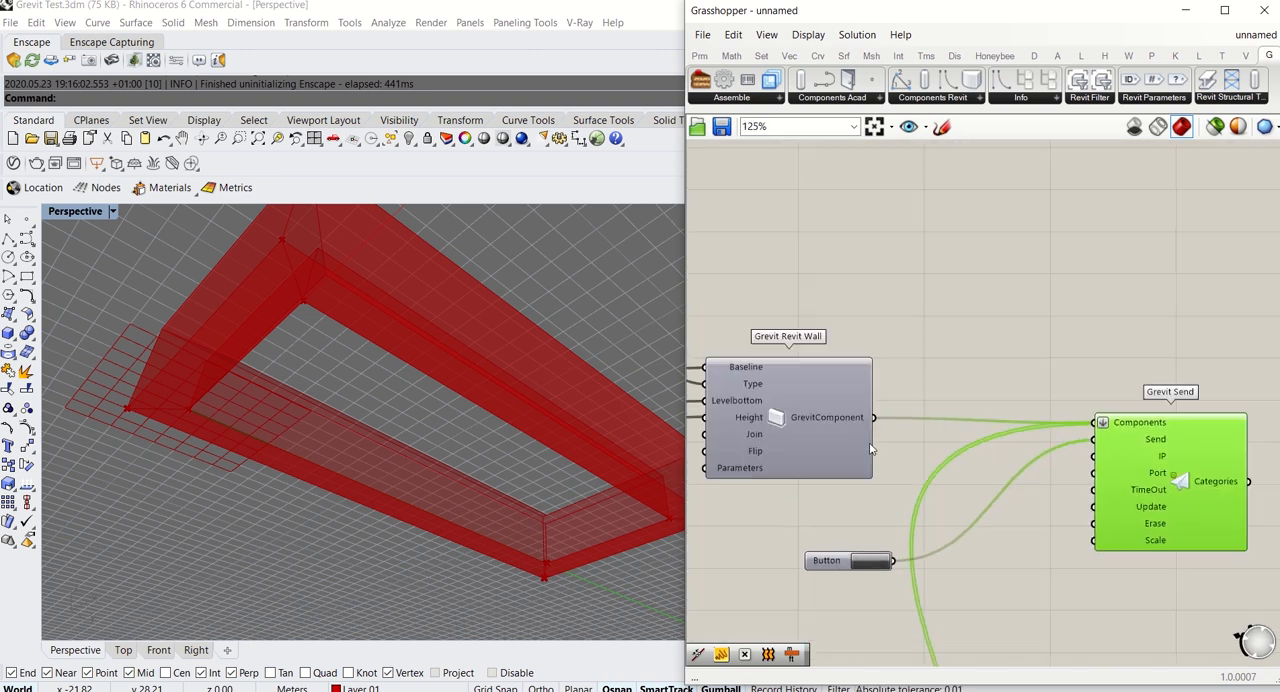
Move the Button closer to the Grevit Send component
scroll(1027, 338, up, 3)
right_drag(1010, 337, 963, 471)
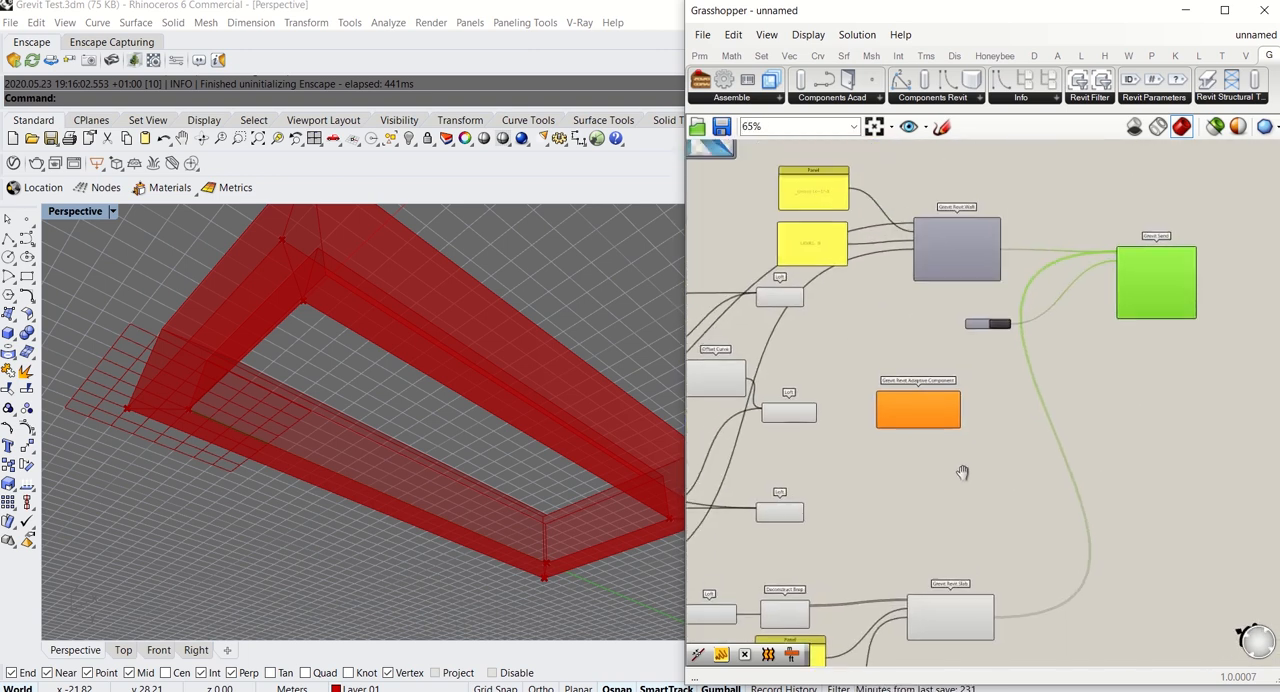
scroll(983, 313, up, 3)
click(979, 346)
drag(979, 346, 1129, 302)
right_drag(1002, 457, 1091, 423)
Shift the Grevit Revit Adaptive Component away from the Loft components to free space between them
right_drag(484, 400, 486, 534)
scroll(347, 512, down, 6)
scroll(350, 509, up, 4)
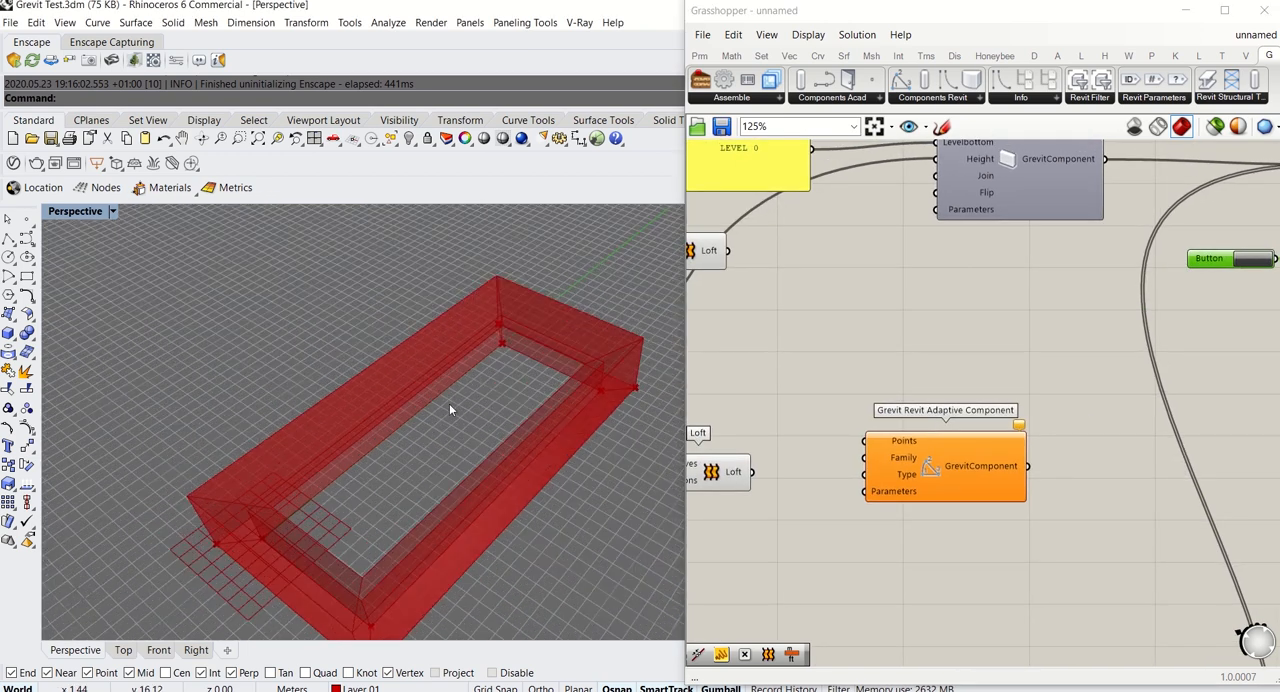
right_drag(866, 387, 877, 351)
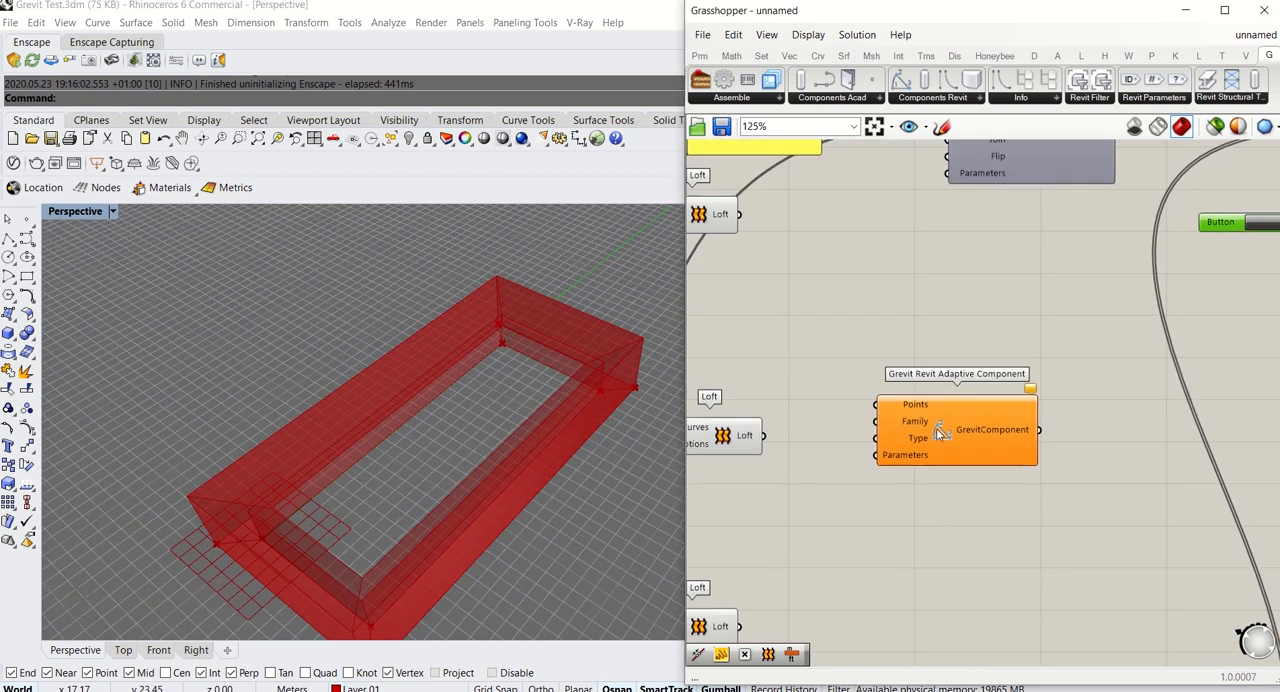
drag(946, 463, 1022, 500)
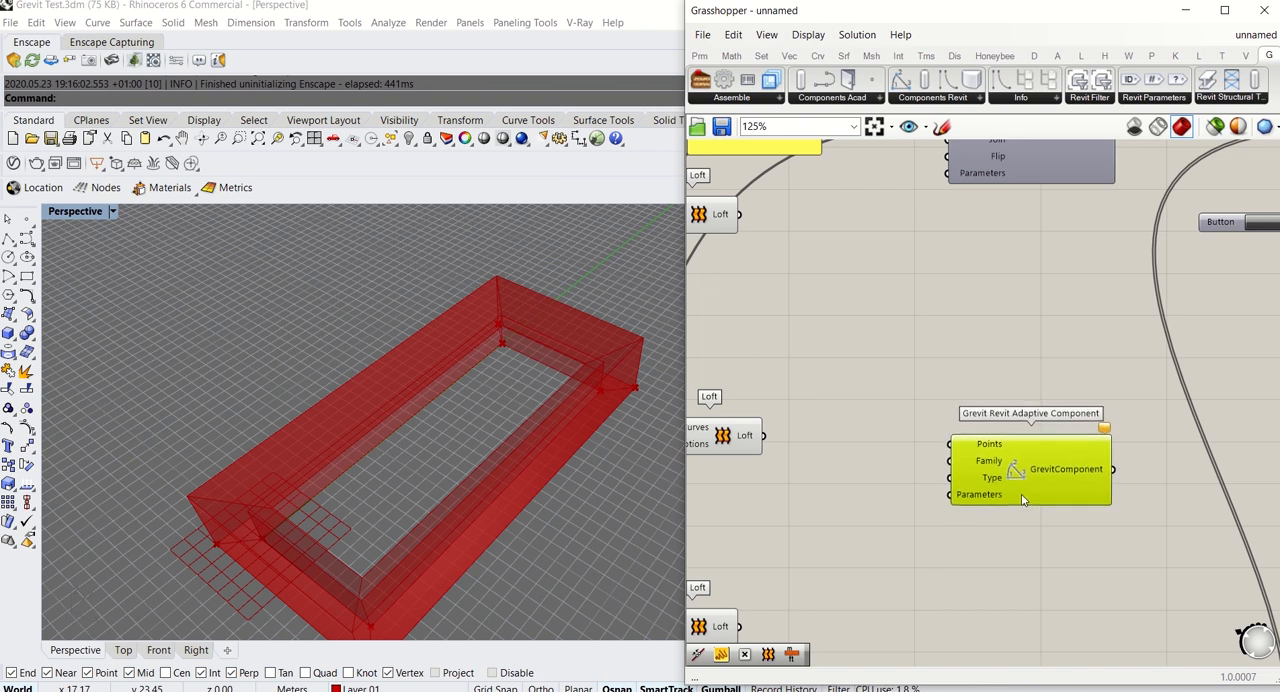
click(1033, 404)
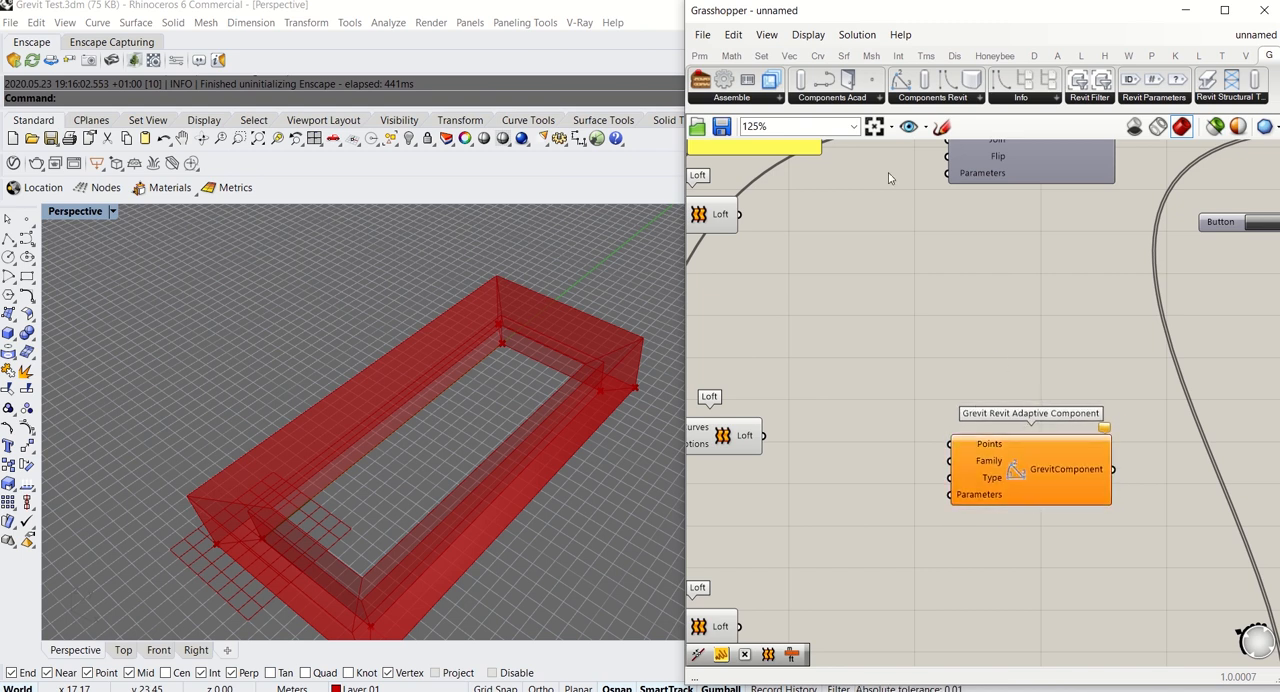
Try a Grevit Revit Roof component above the Grevit Revit Adaptive Component and check the roof Loft's shape in the viewport
click(933, 98)
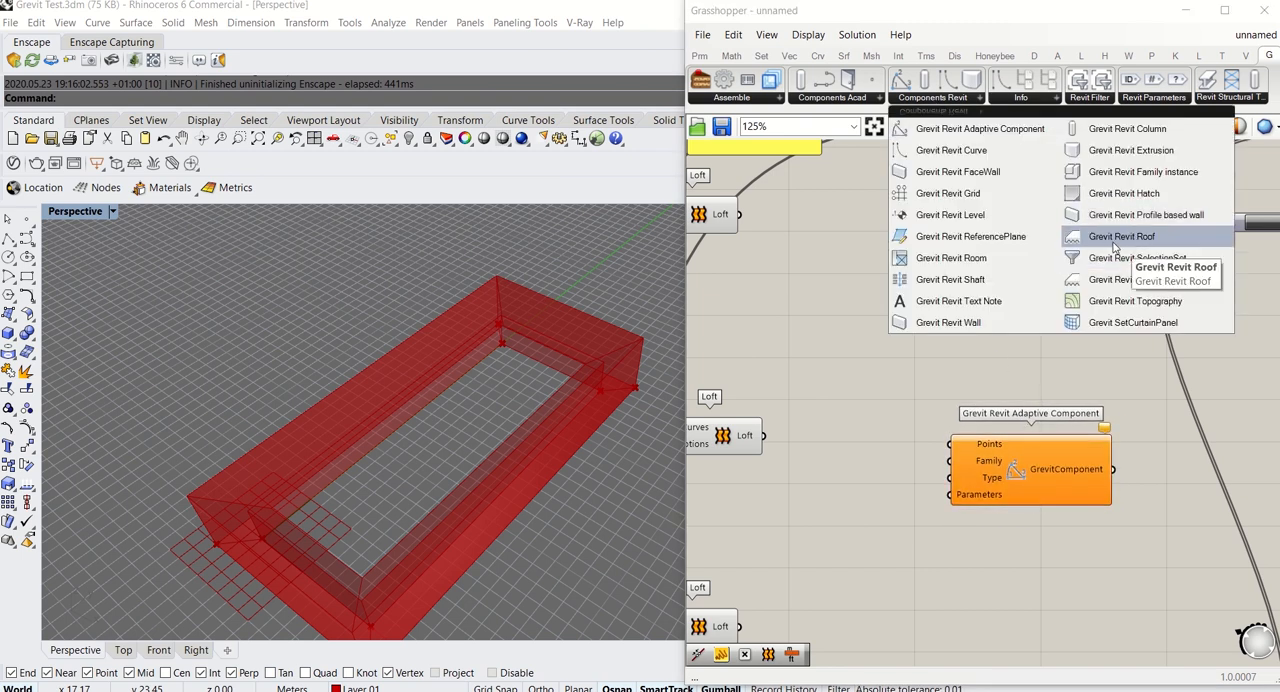
drag(1113, 247, 1043, 286)
right_drag(673, 346, 476, 345)
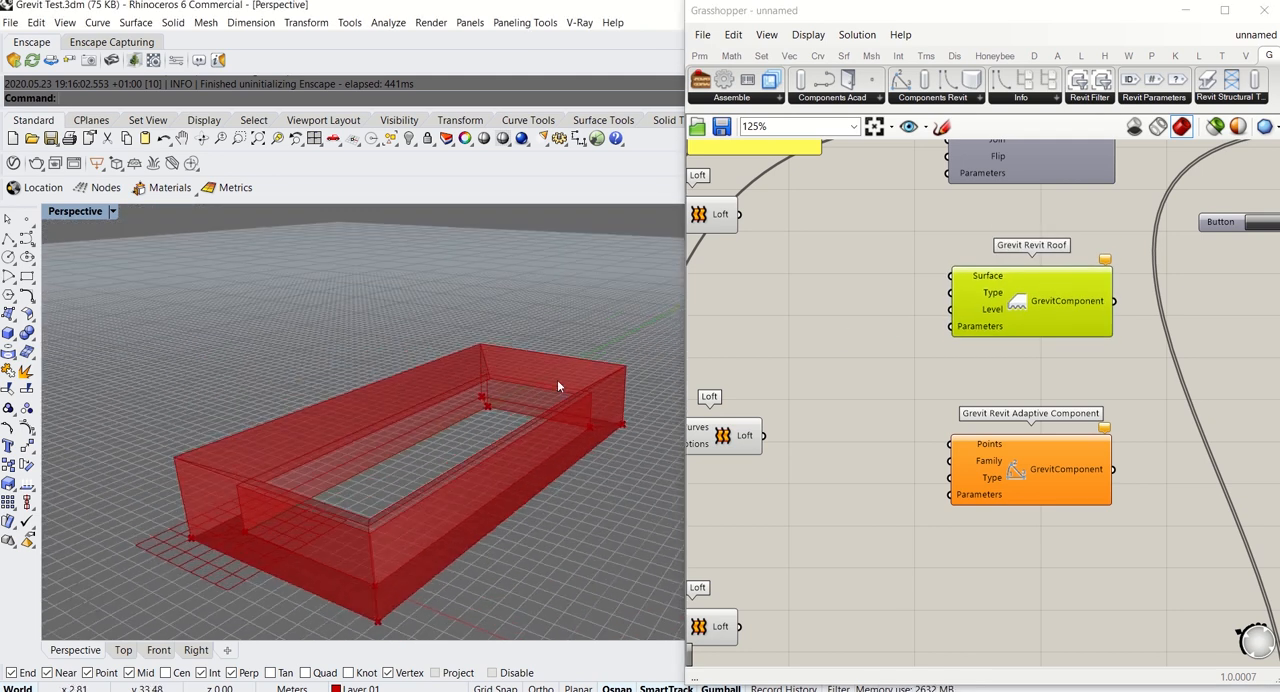
right_drag(1008, 351, 1206, 325)
drag(920, 410, 933, 425)
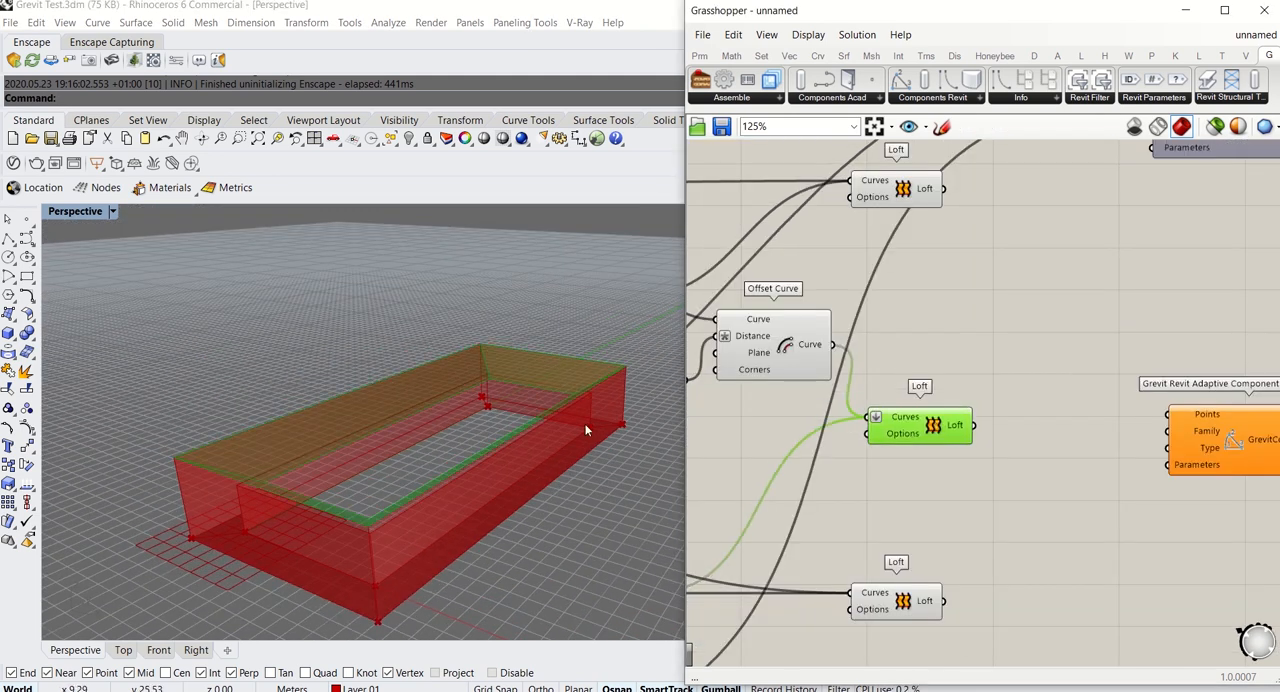
mouse_move(586, 430)
right_down()
mouse_move(514, 446)
mouse_move(595, 441)
right_up()
right_drag(1063, 422, 851, 443)
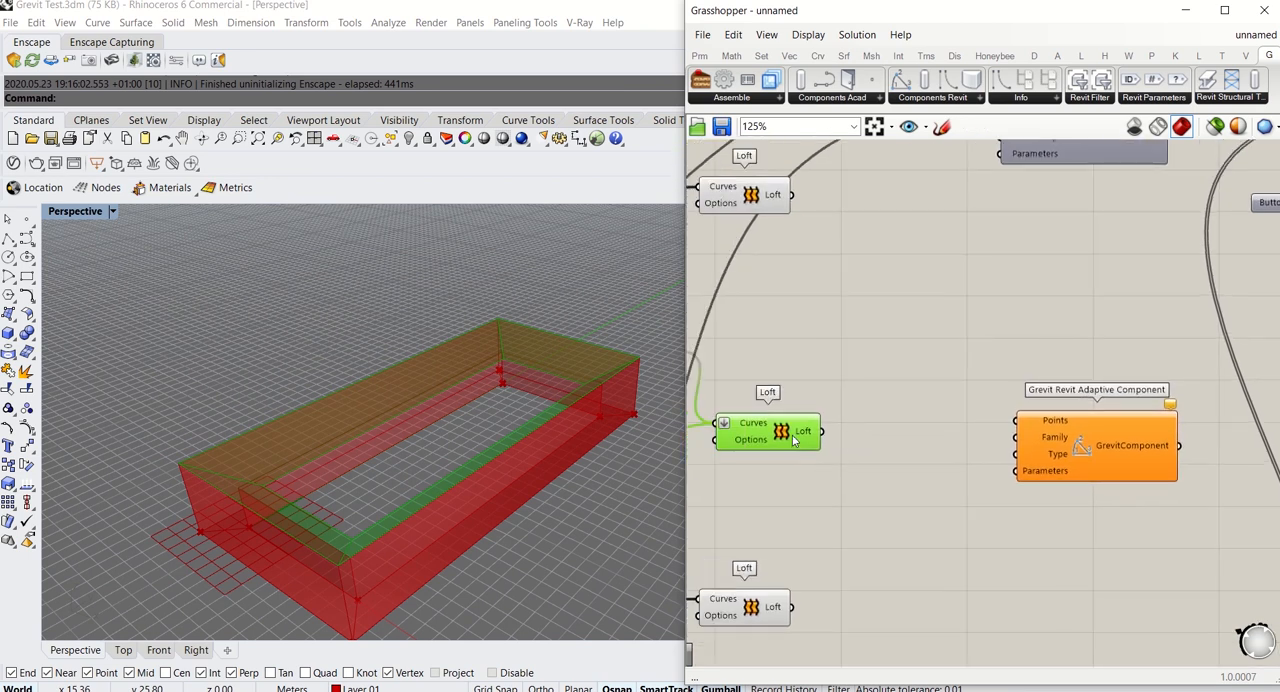
double_click(900, 406)
text(panel)
key(Return)
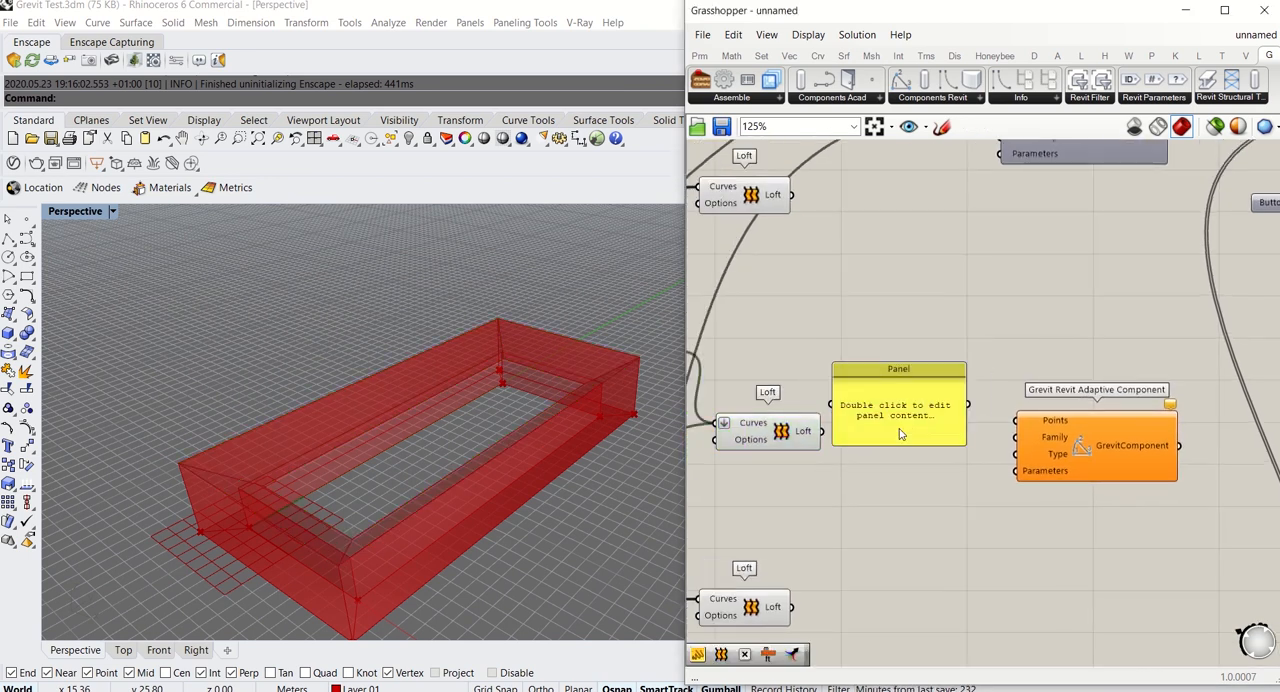
drag(899, 433, 904, 432)
drag(821, 431, 908, 317)
key(Delete)
Add a Deconstruct Brep component fed by the roof Loft and move the Grevit Revit Adaptive Component away to make room
double_click(900, 334)
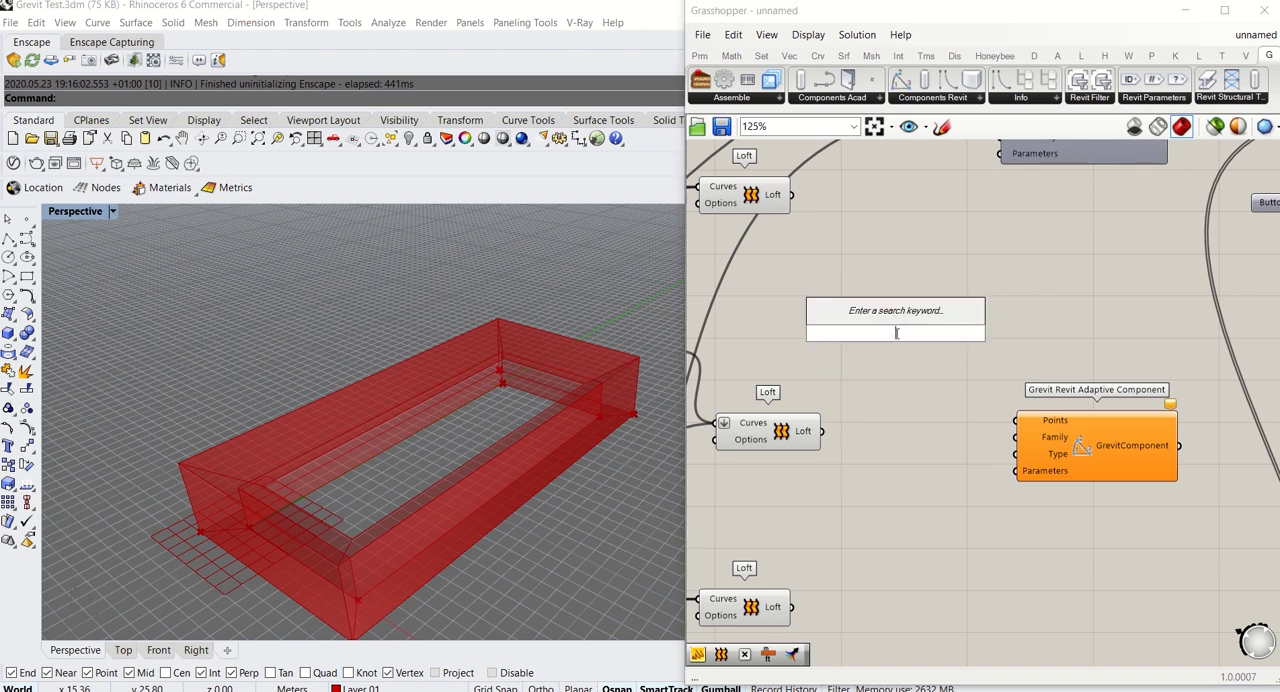
text(de)
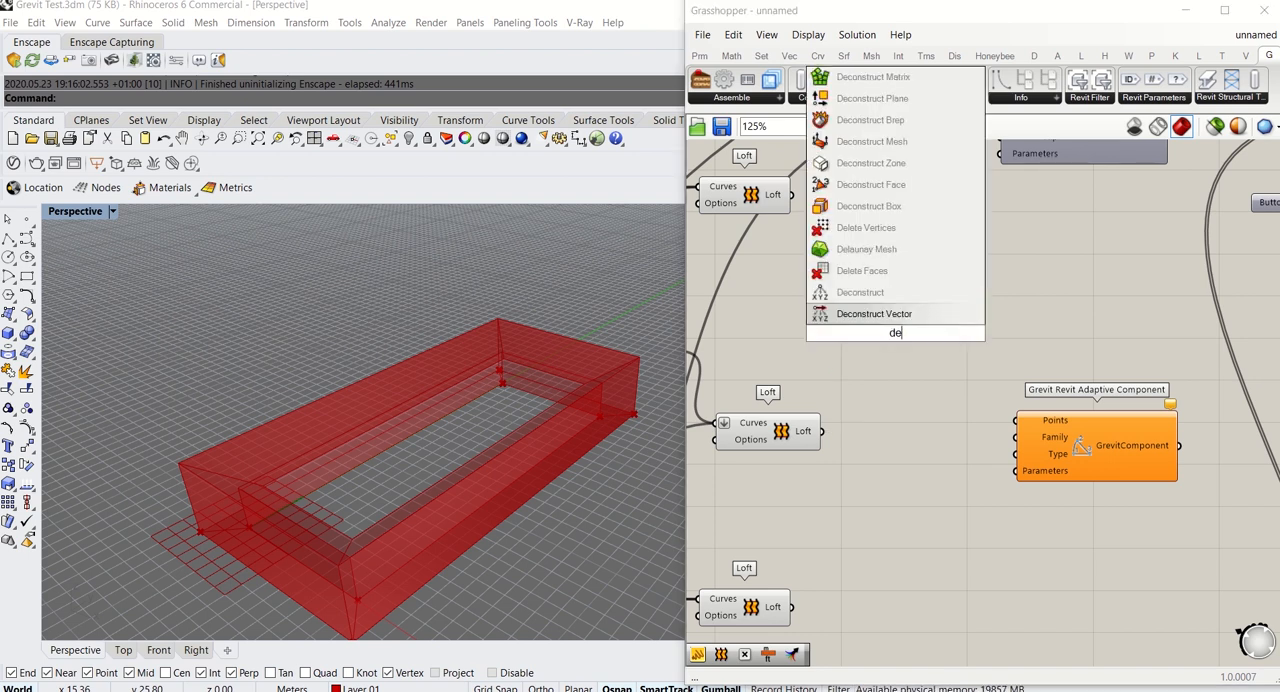
click(872, 120)
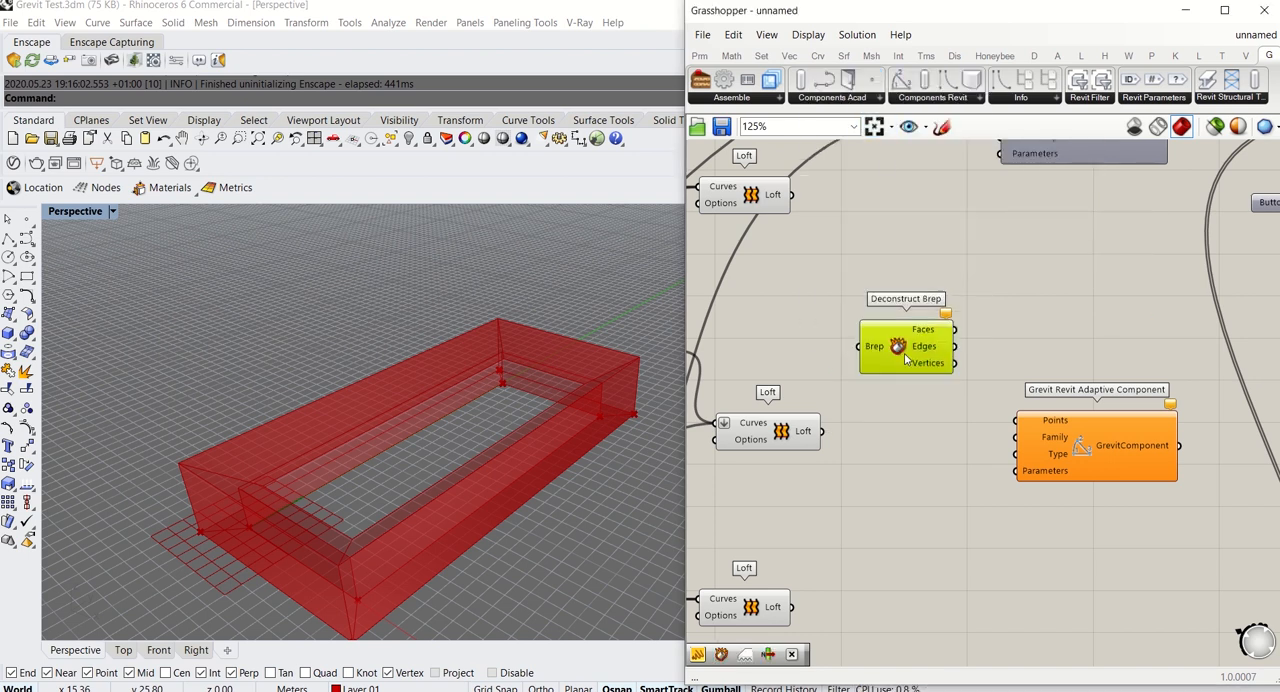
drag(905, 360, 874, 380)
right_drag(962, 504, 886, 530)
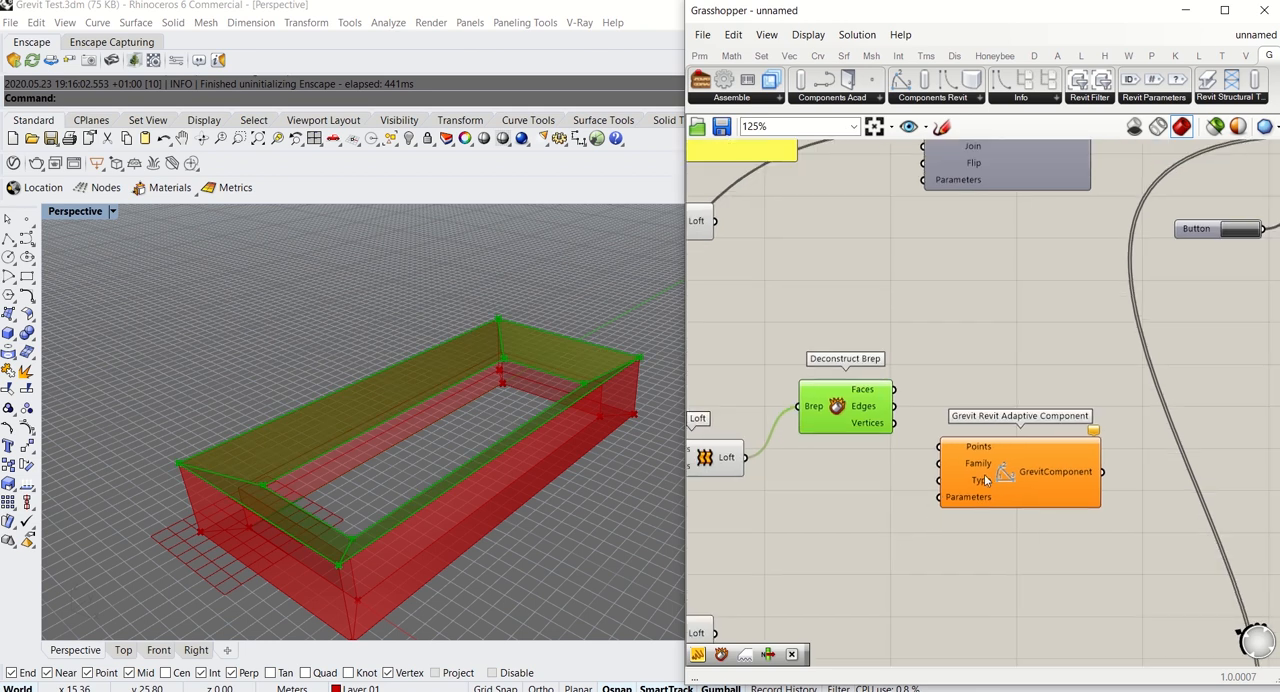
drag(984, 475, 1126, 429)
right_drag(890, 415, 884, 429)
drag(848, 410, 852, 432)
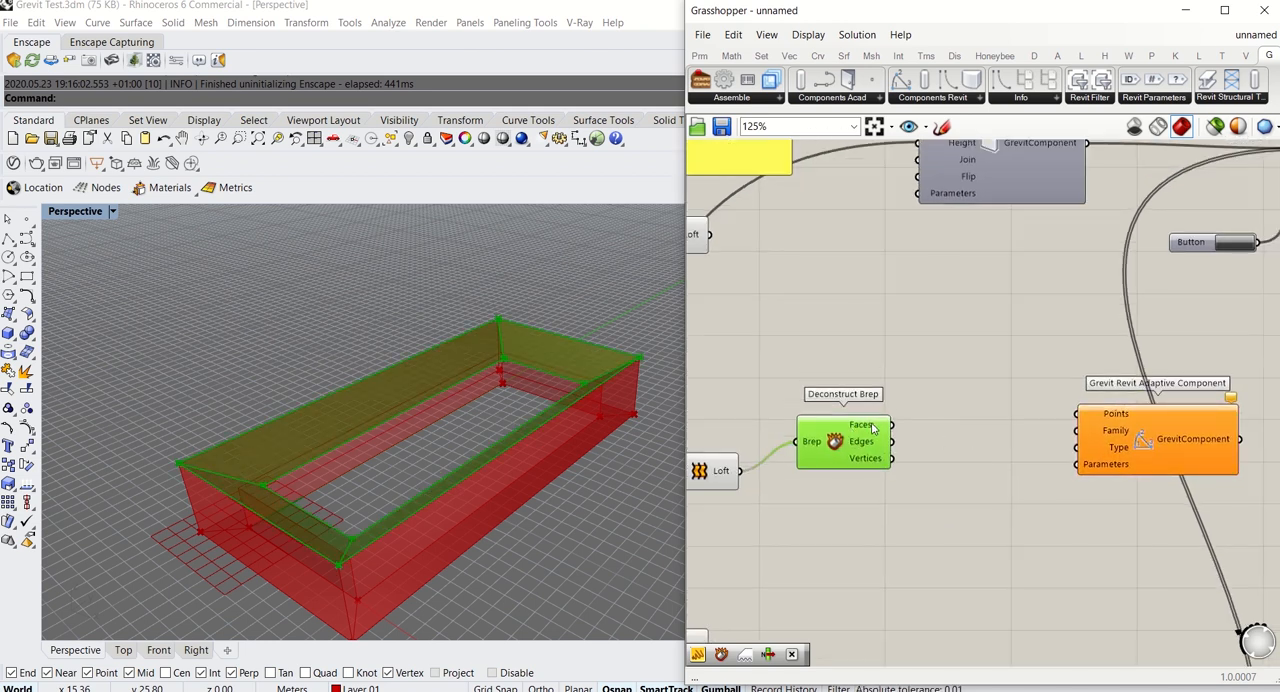
Duplicate the roof's Deconstruct Brep and connect the first one's Faces output to the copy's Brep input
double_click(914, 517)
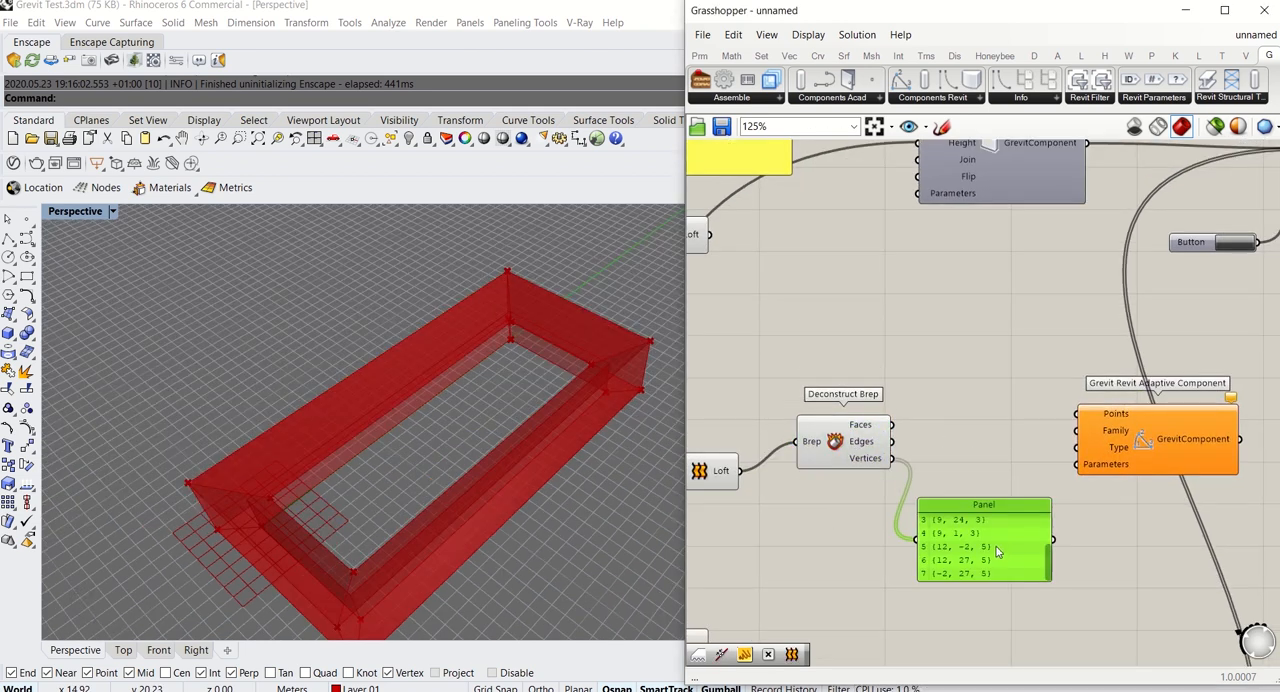
key(Delete)
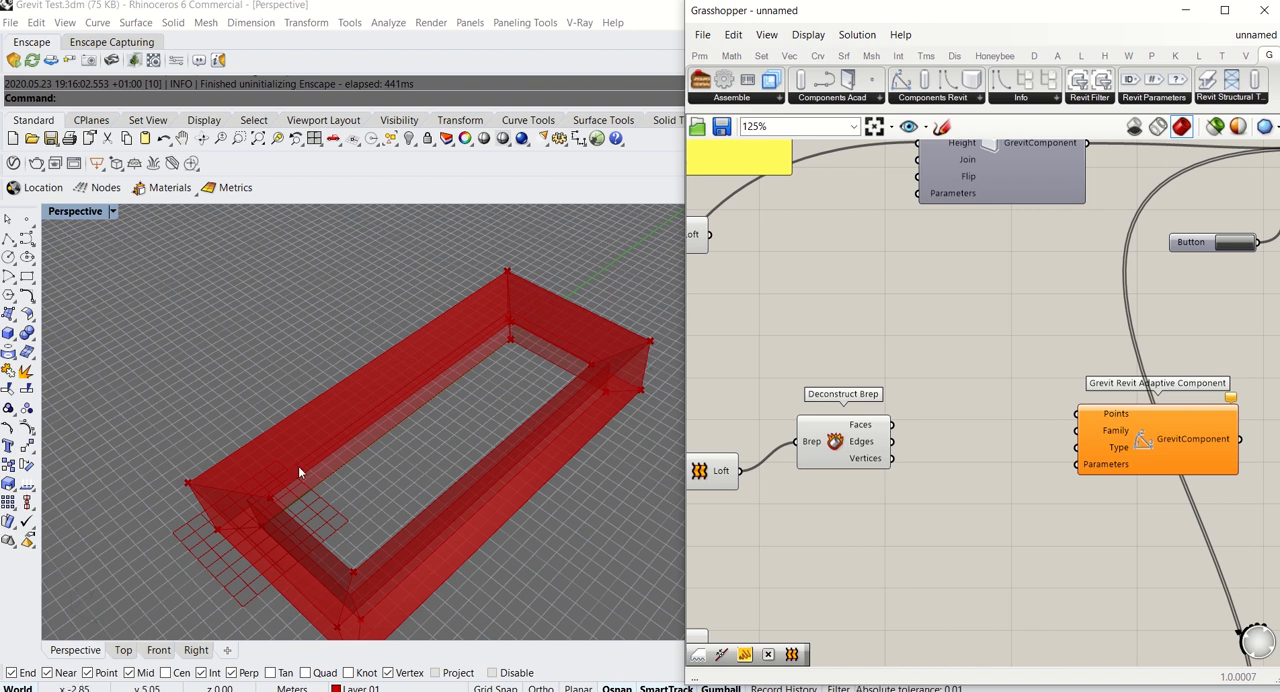
click(846, 444)
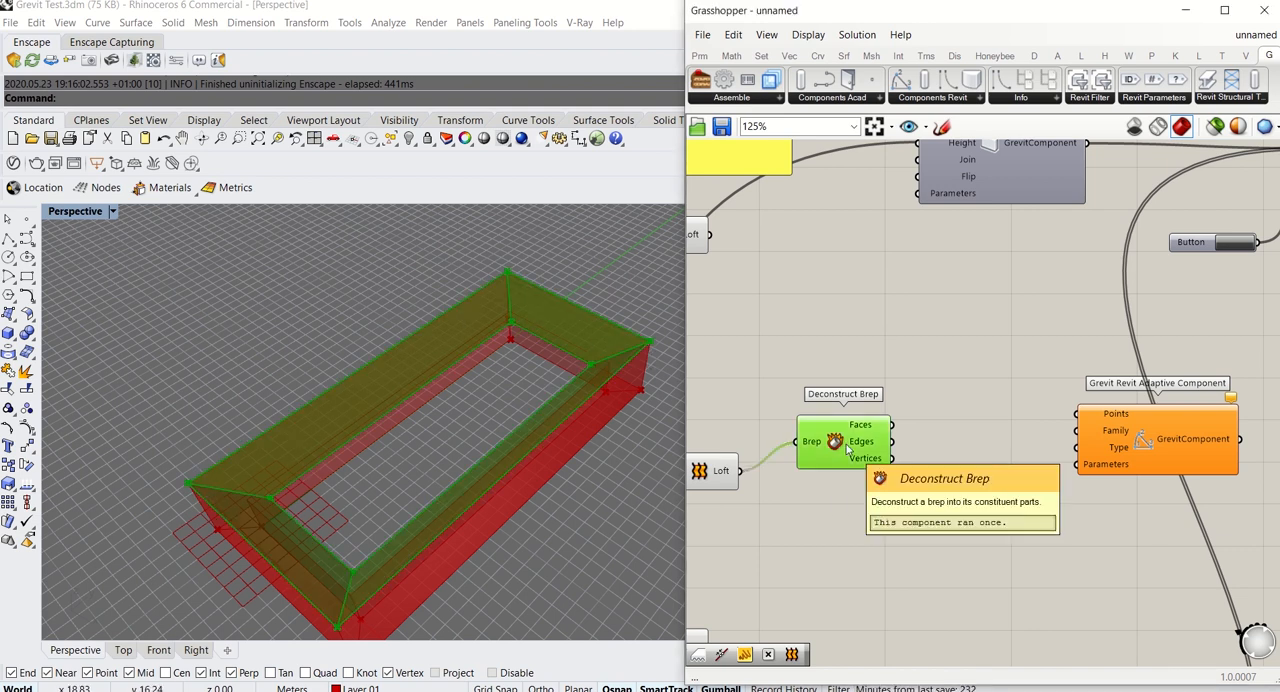
alt+drag(846, 444, 991, 390)
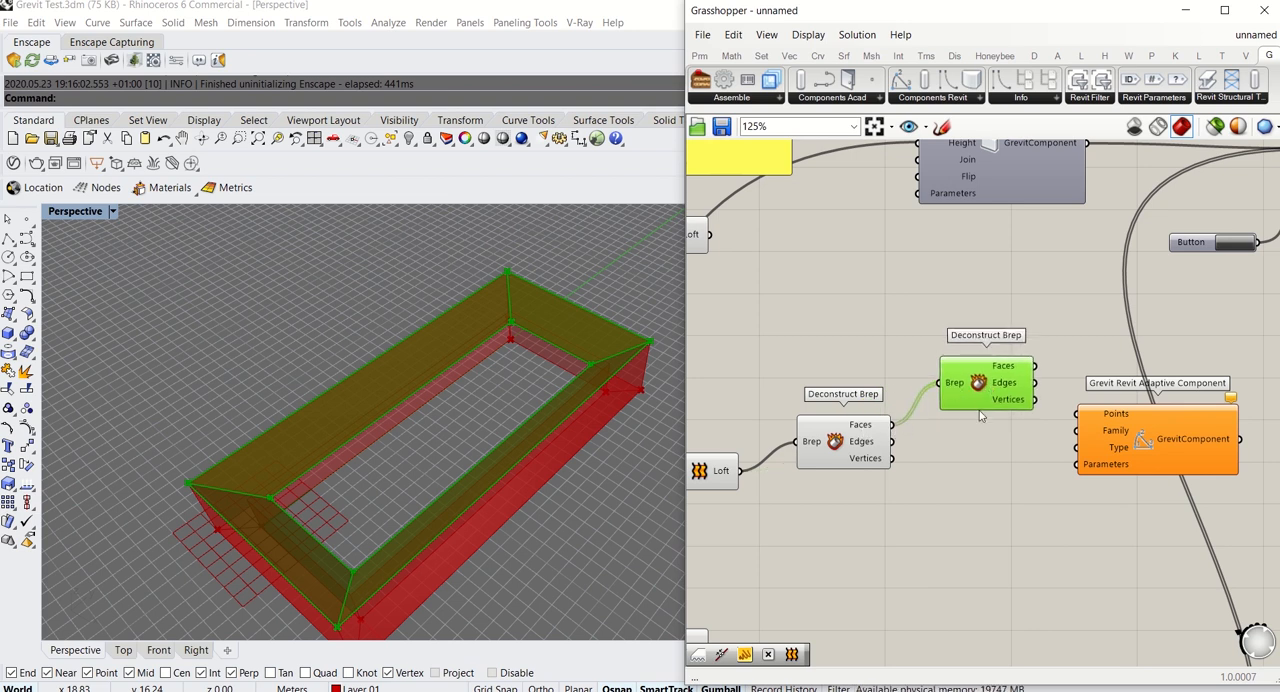
right_drag(979, 411, 898, 446)
double_click(957, 343)
drag(1058, 484, 1191, 476)
Add a Panel beside the second Deconstruct Brep and connect its Faces output to examine the roof surfaces
double_click(979, 522)
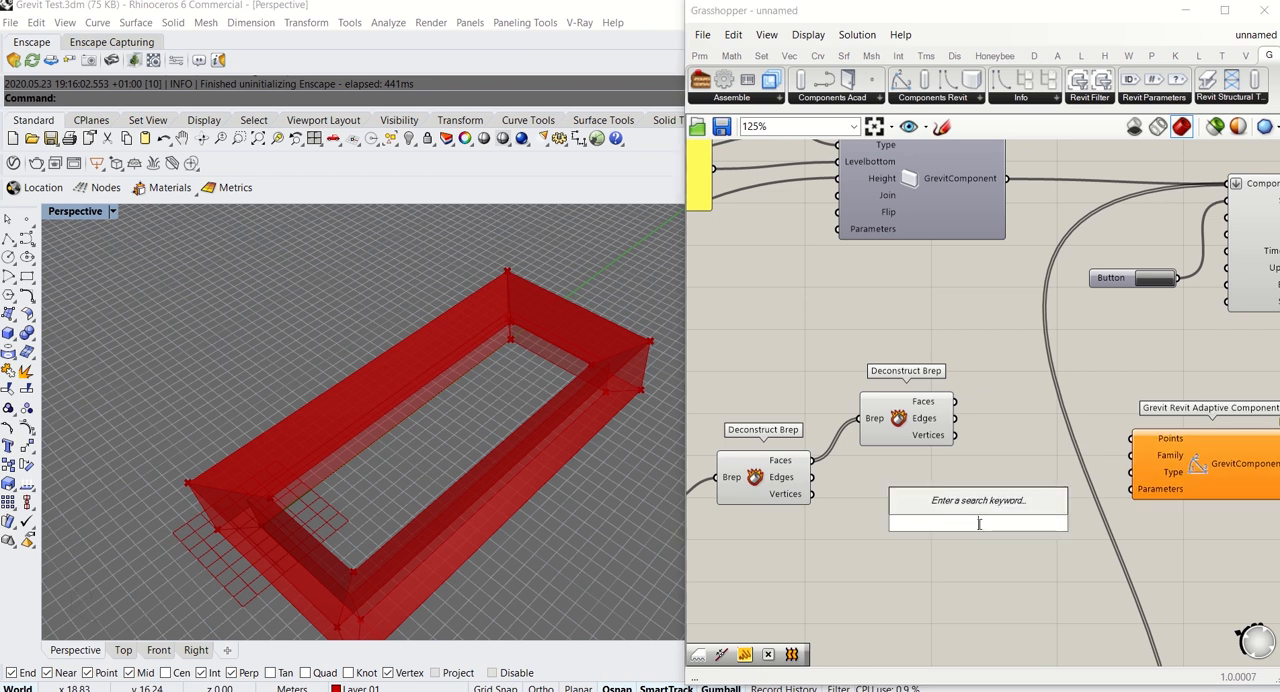
text(//)
key(Return)
drag(990, 529, 1066, 407)
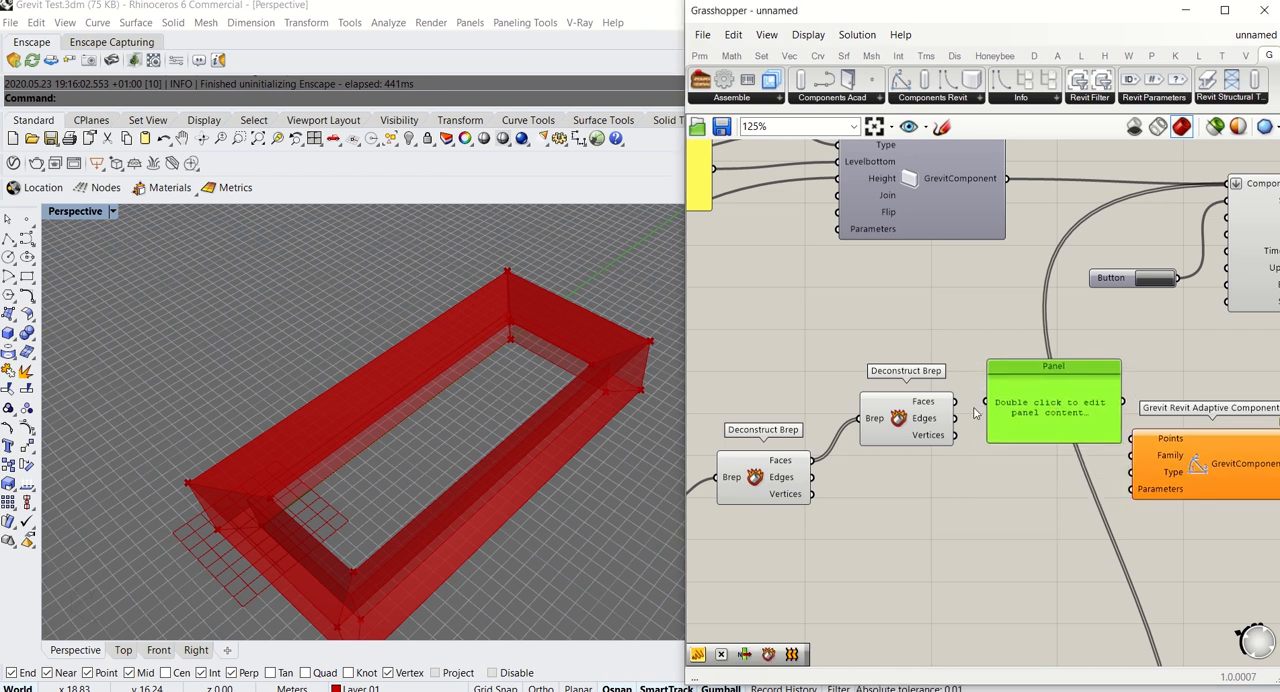
drag(956, 402, 995, 402)
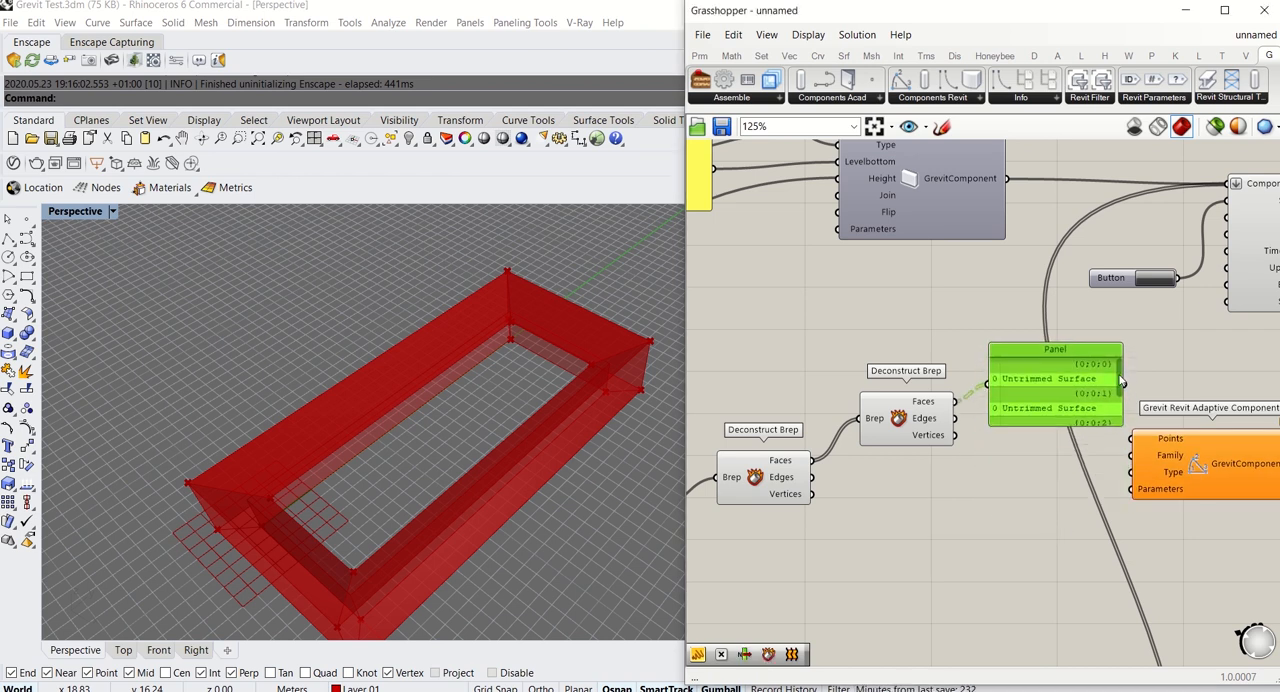
Feed the second Deconstruct Brep's Vertices into the Panel instead, enlarge it to read each face's corner points, and delete it
drag(1121, 380, 1068, 480)
drag(997, 462, 996, 458)
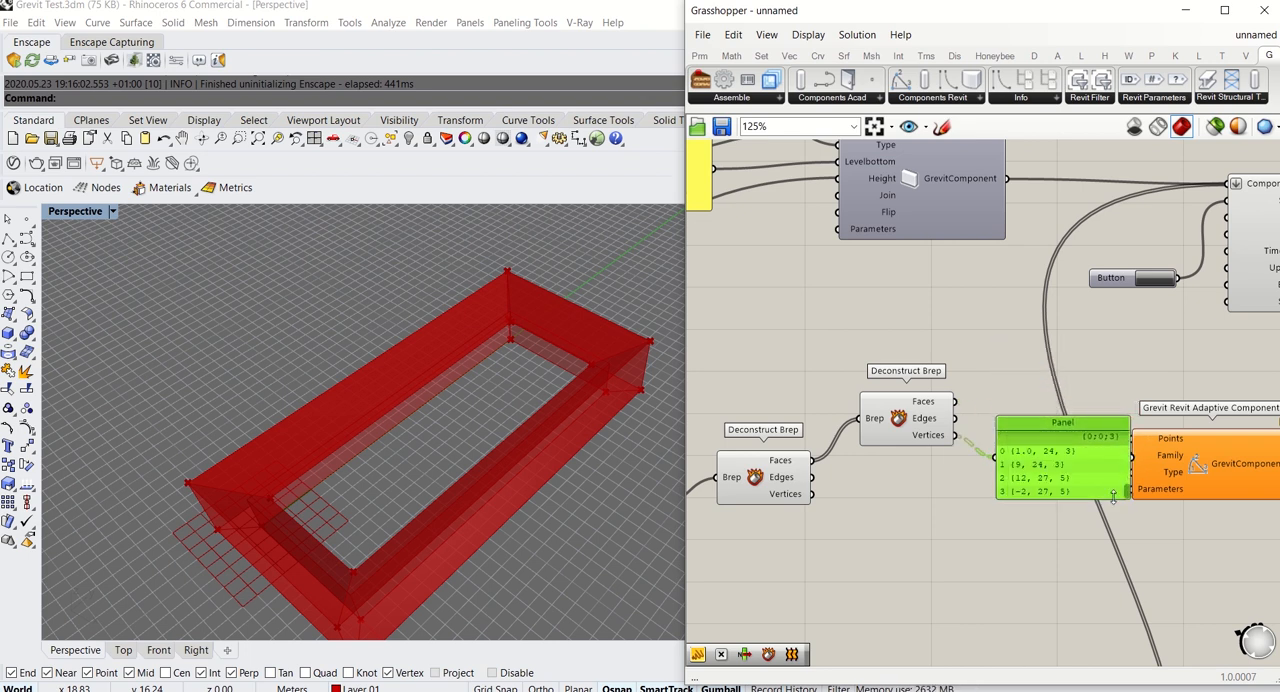
drag(1087, 497, 1076, 669)
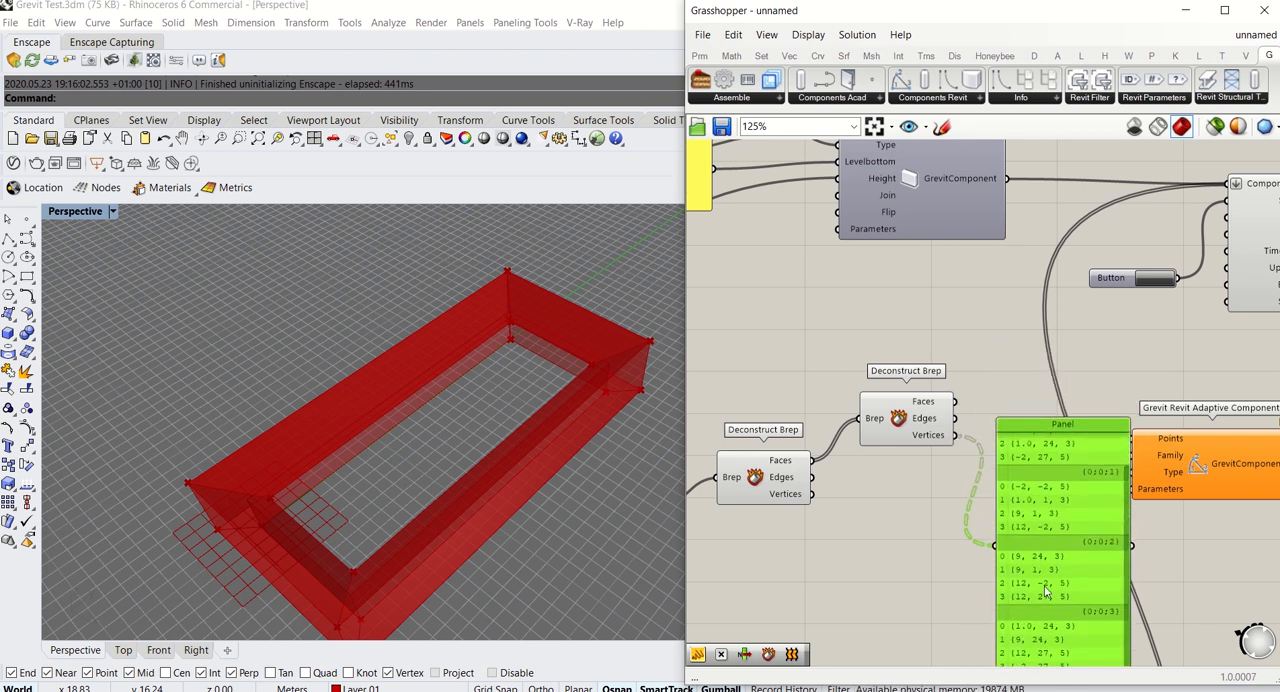
right_drag(940, 487, 909, 459)
drag(1098, 537, 1098, 478)
scroll(1098, 478, down, 1)
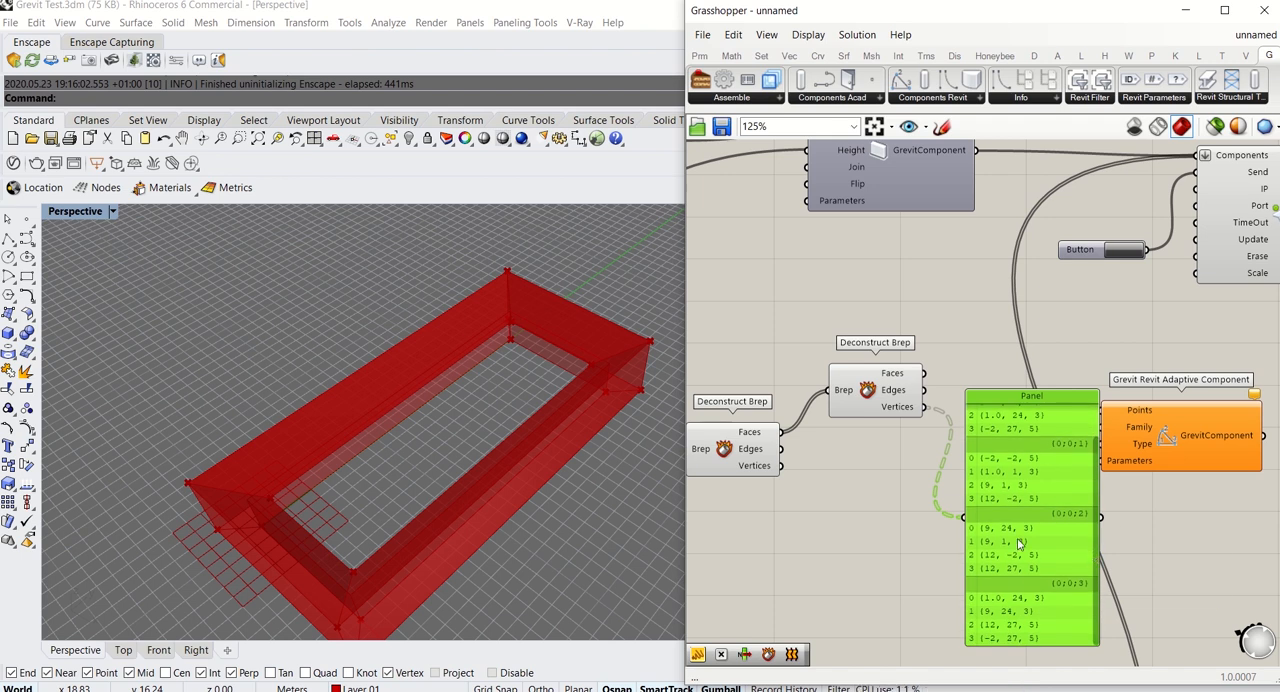
key(Delete)
Connect the second Deconstruct Brep's Vertices output to the Grevit Revit Adaptive Component's Points input and move the two components closer
right_drag(951, 496, 920, 492)
drag(859, 402, 1071, 411)
drag(1151, 444, 1066, 418)
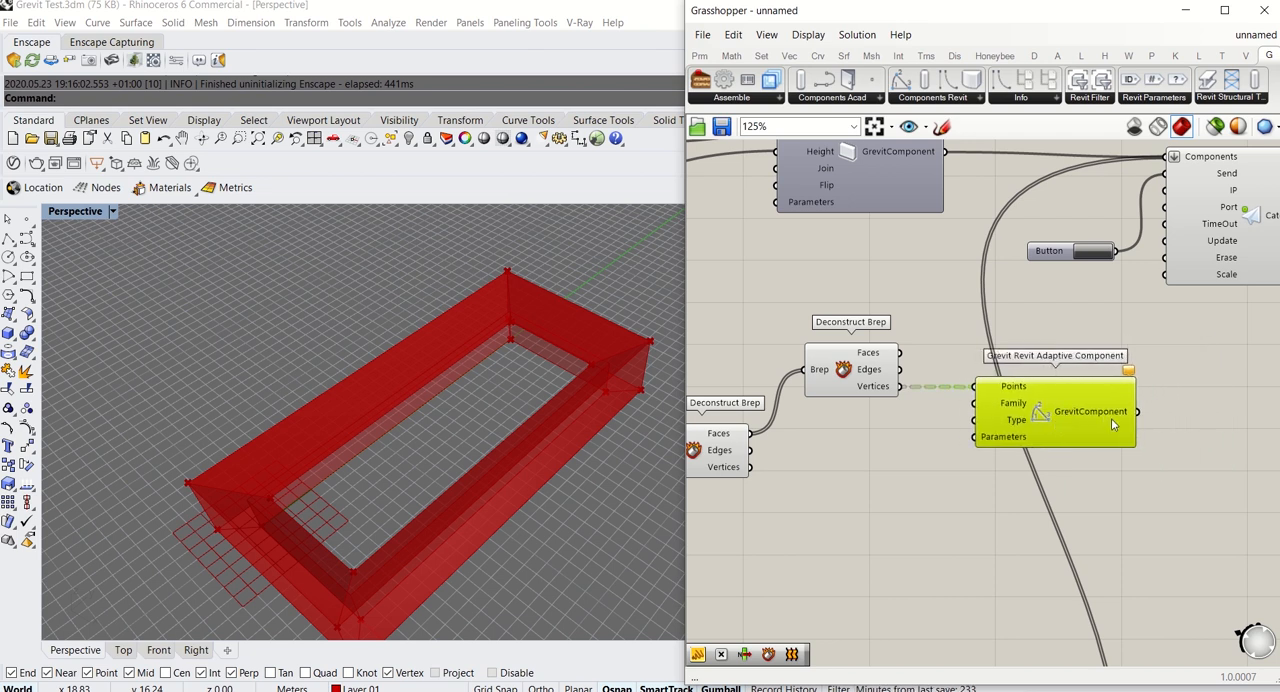
Switch to Revit and create a new family from the English Metric Generic Model Adaptive.rft template
click(905, 506)
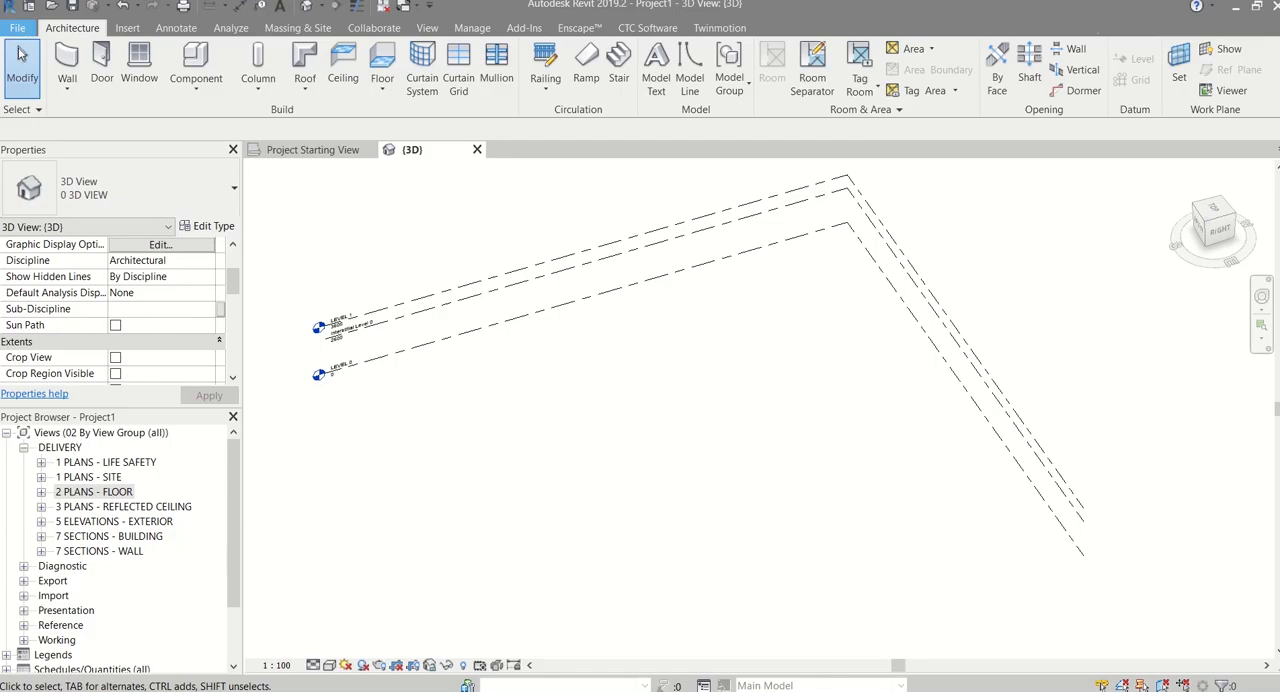
click(17, 27)
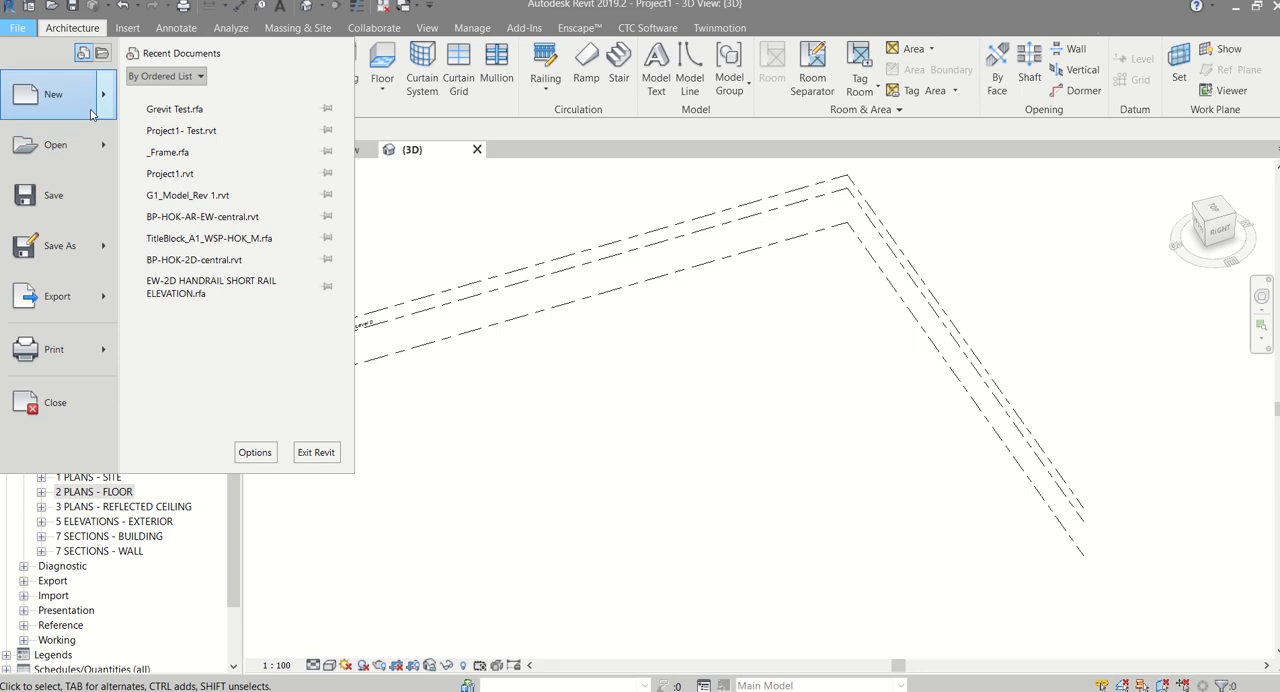
mouse_move(108, 100)
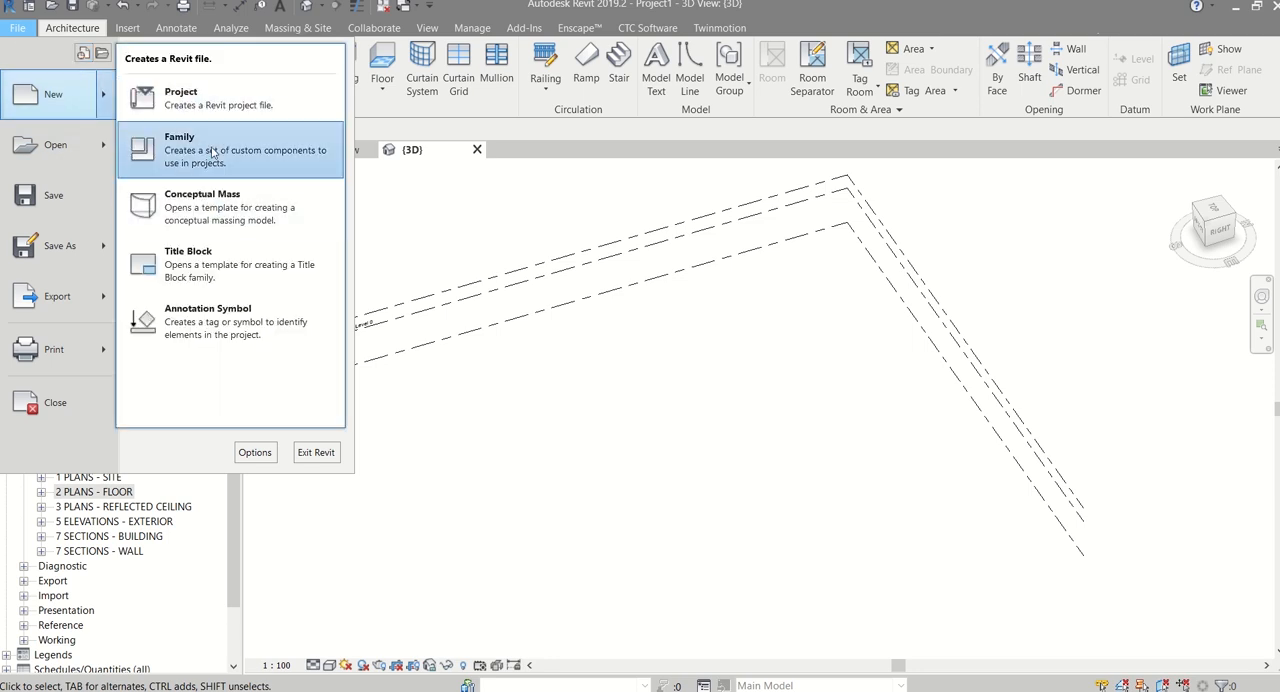
click(212, 152)
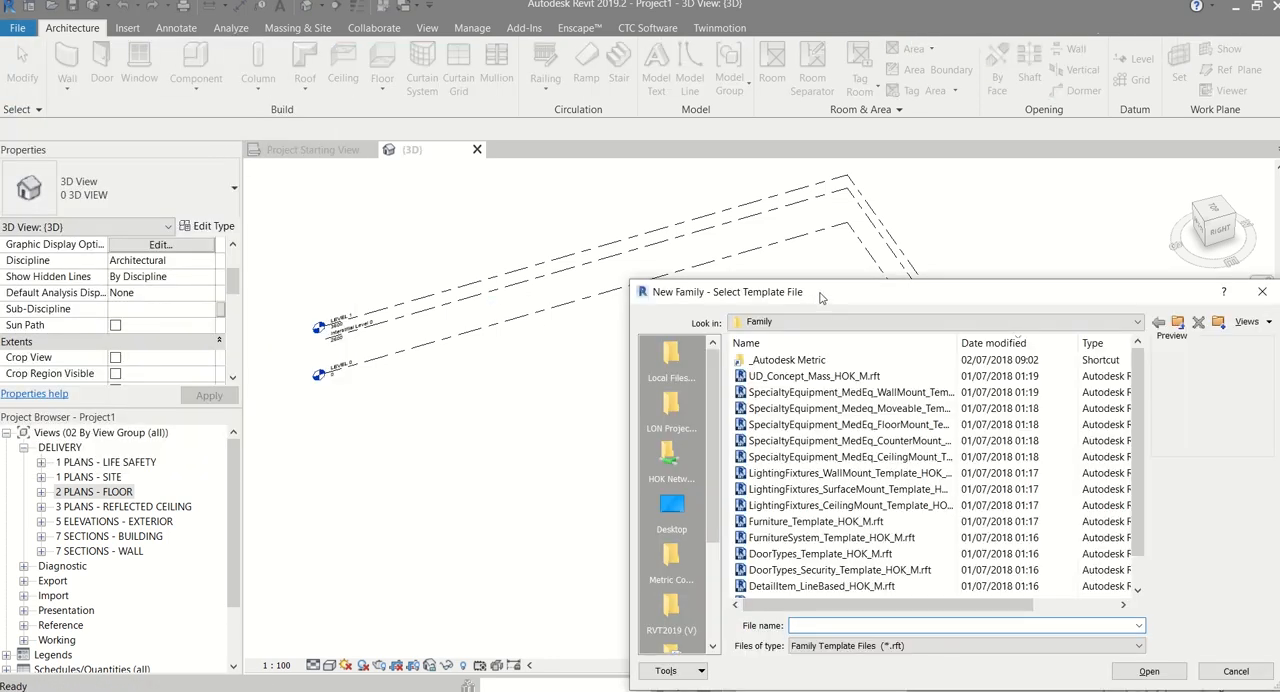
drag(820, 297, 545, 201)
double_click(520, 266)
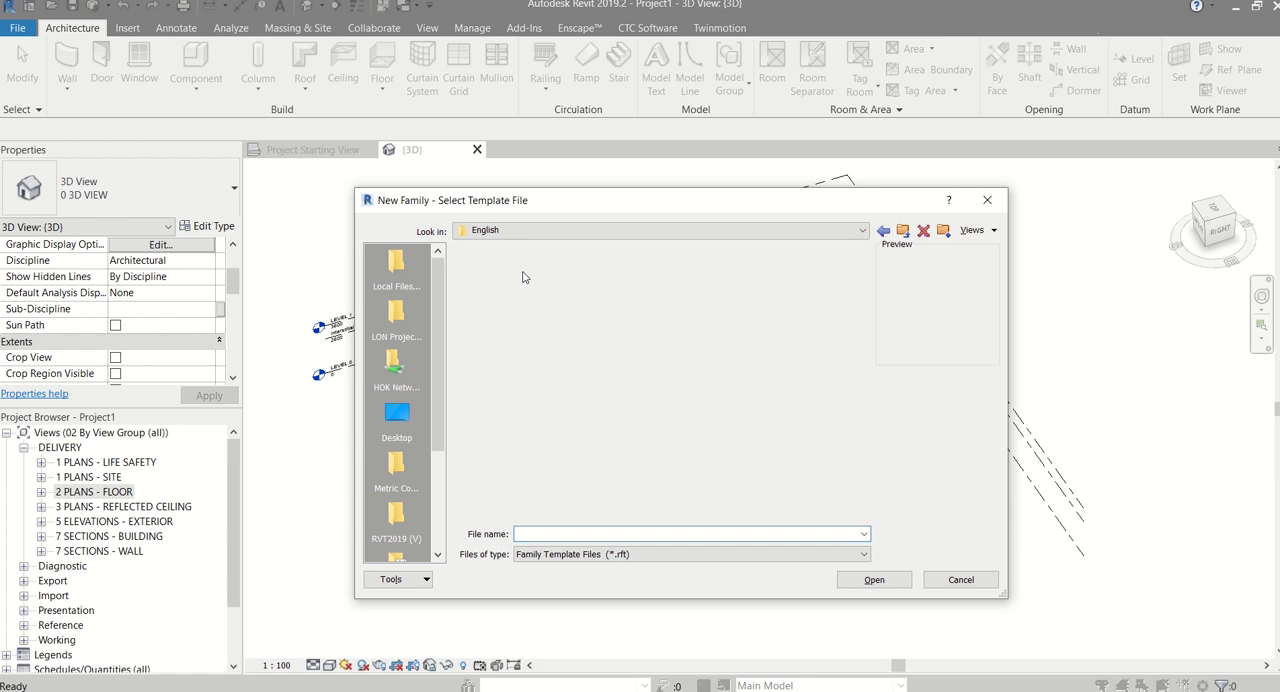
scroll(540, 300, down, 10)
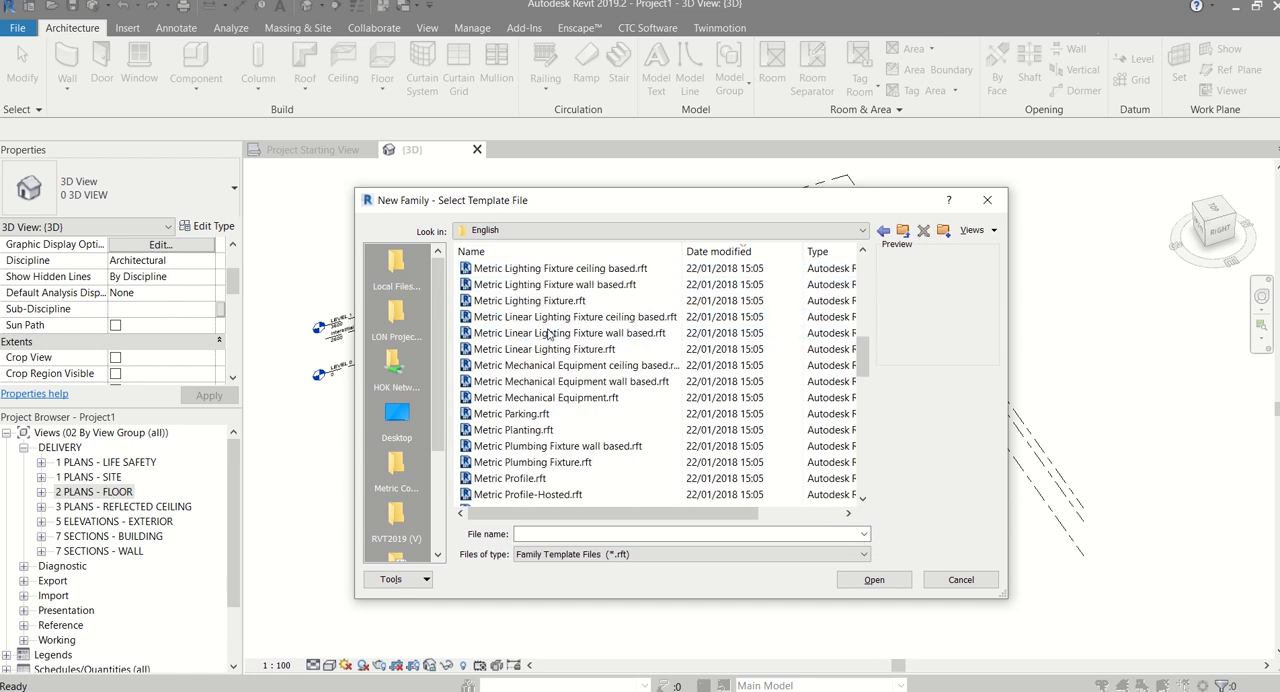
scroll(548, 335, down, 7)
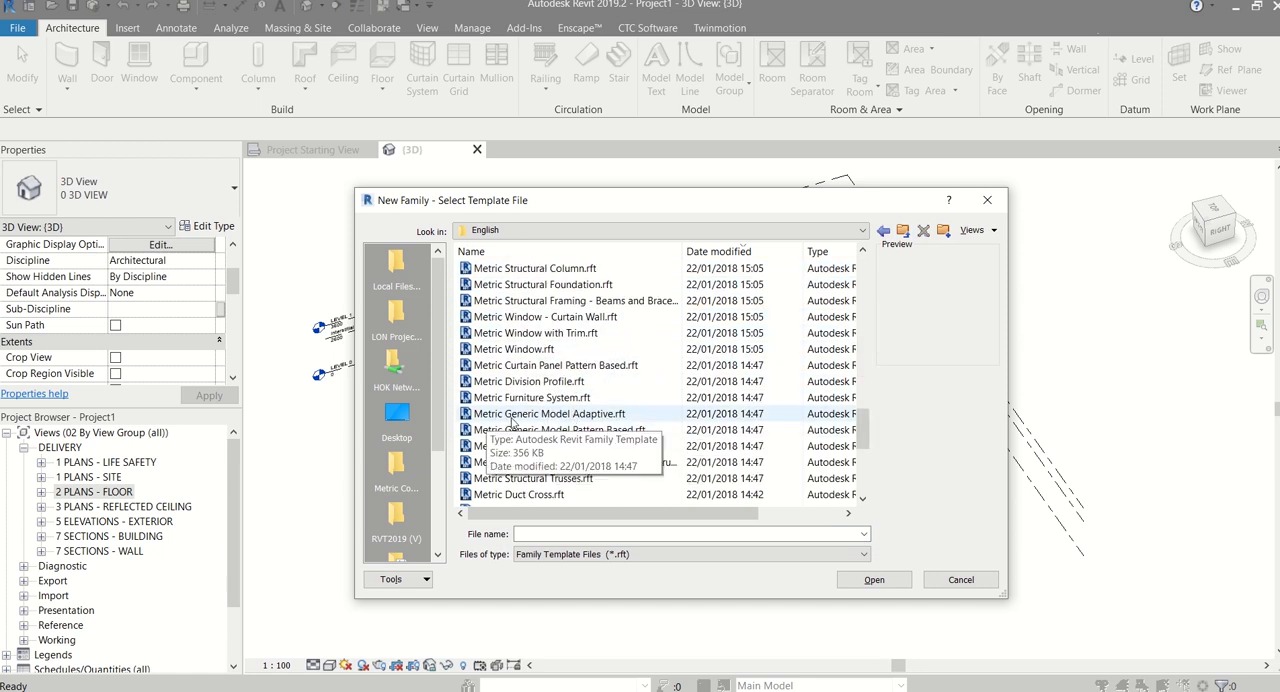
click(585, 415)
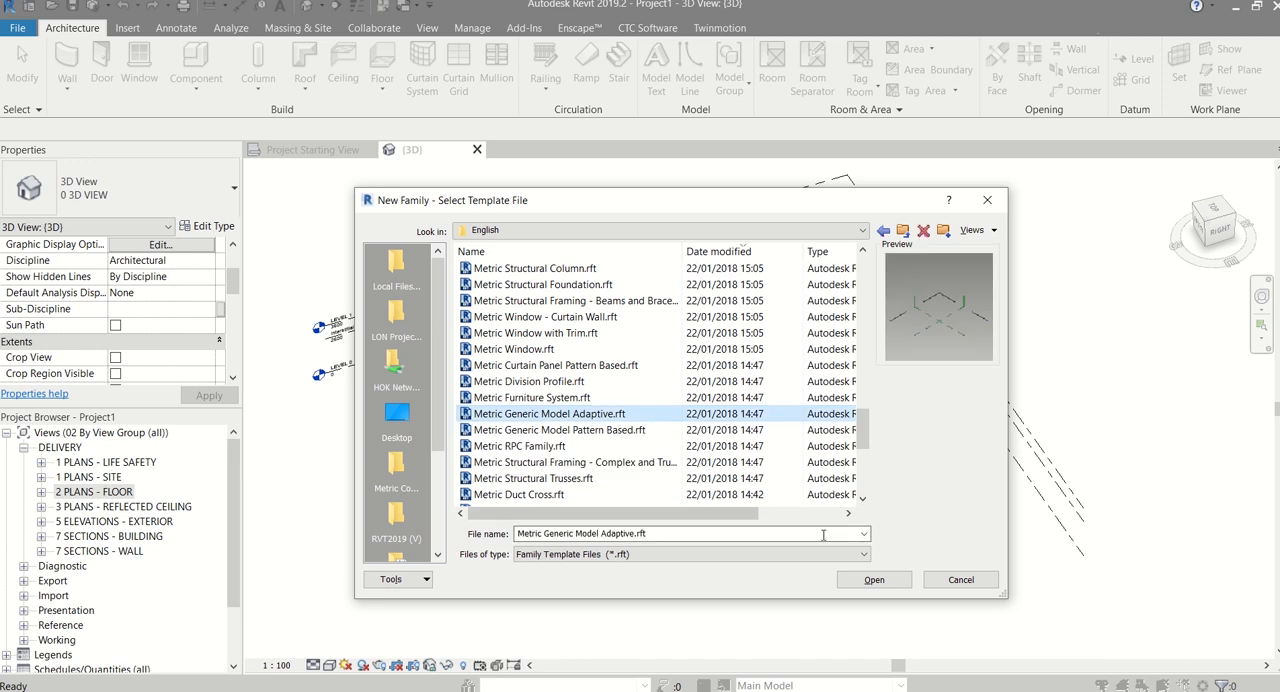
click(878, 582)
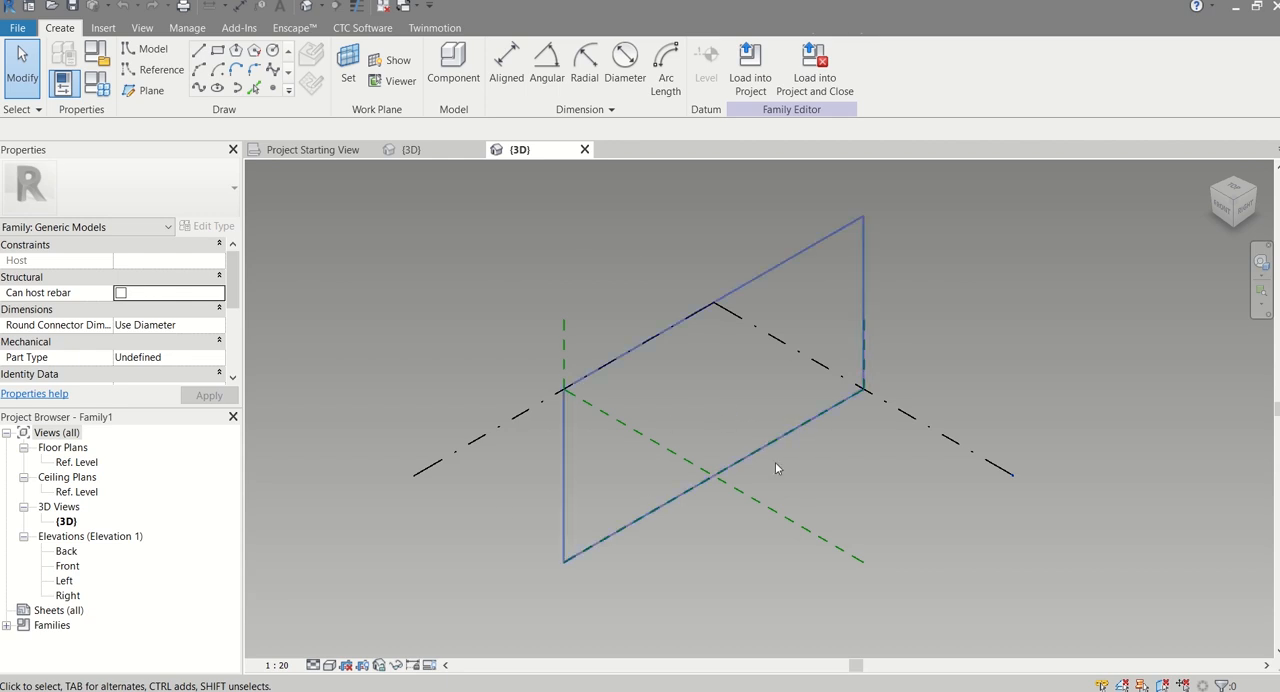
Place four reference points on the Ref. Level, one in each quadrant around the reference planes' intersection, in counter-clockwise order
click(273, 88)
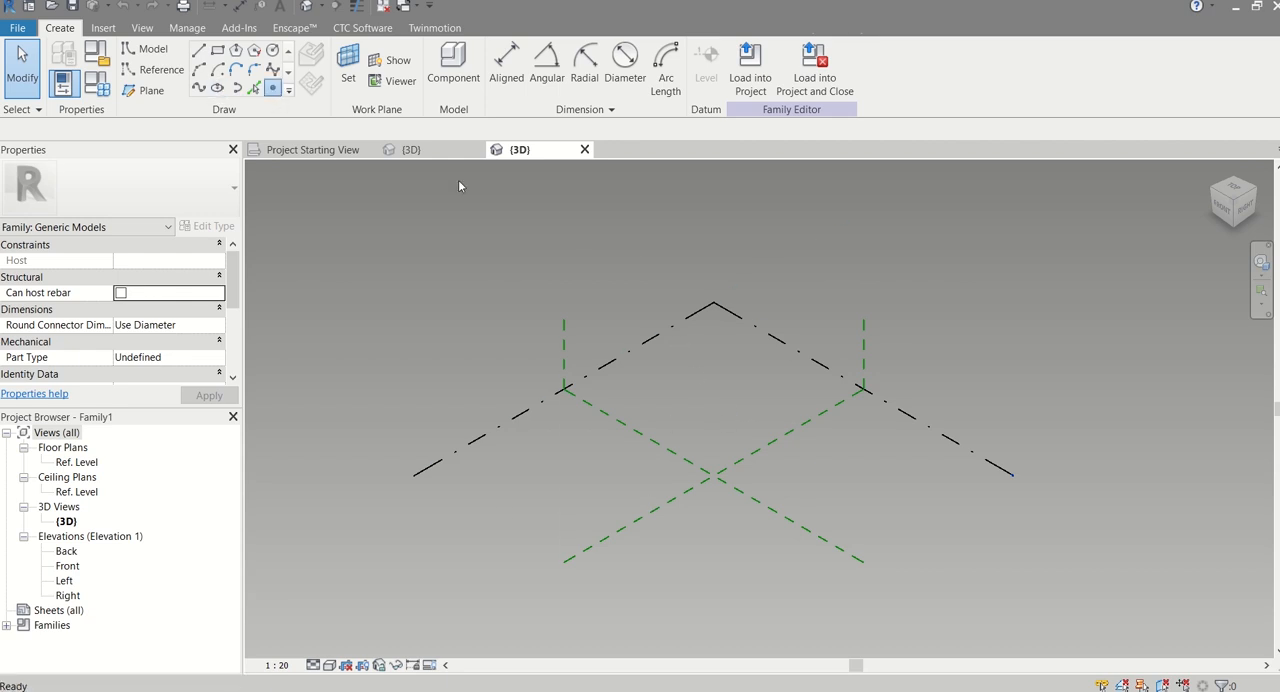
click(699, 376)
click(554, 461)
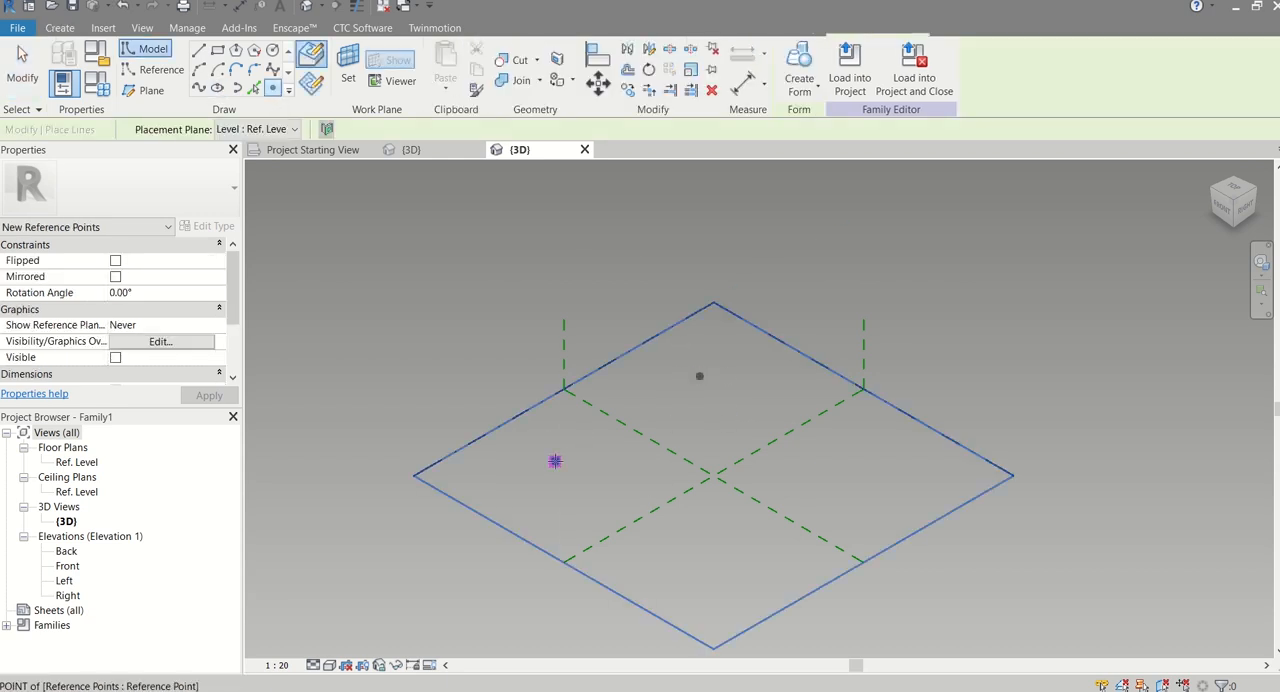
click(724, 575)
click(890, 481)
key(Escape)
key(Escape)
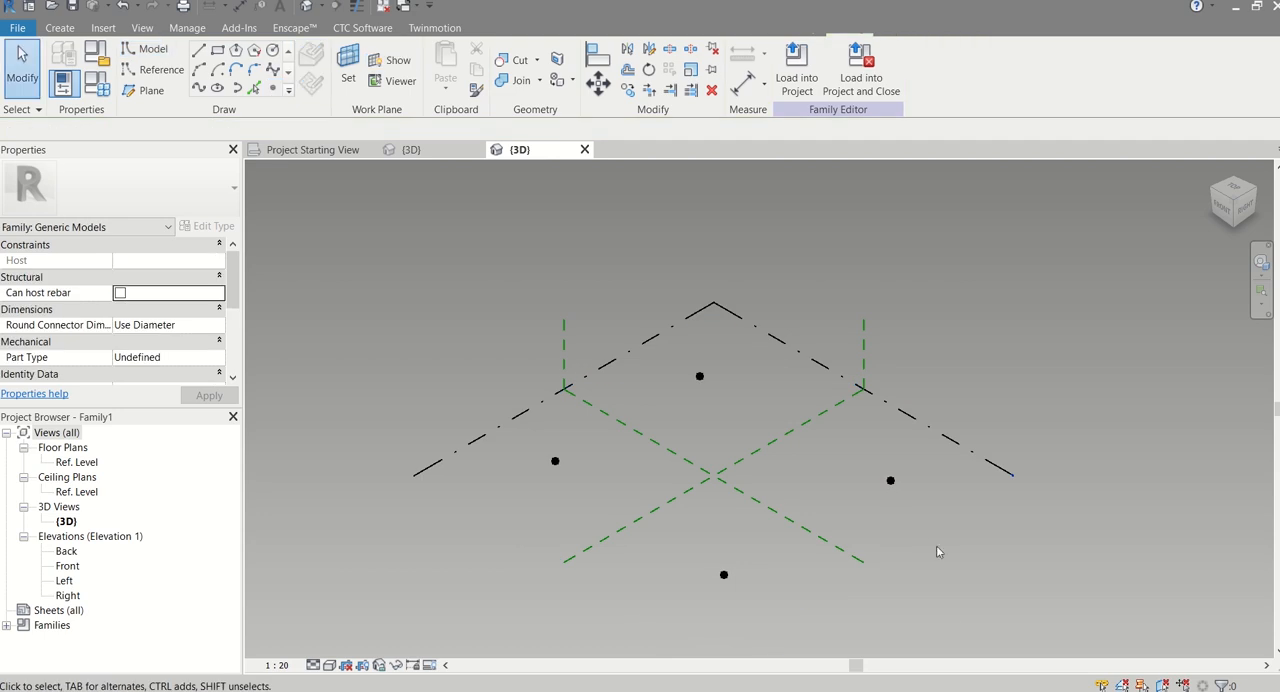
Select everything, filter the selection to only the four reference points, and make them adaptive
drag(937, 549, 514, 380)
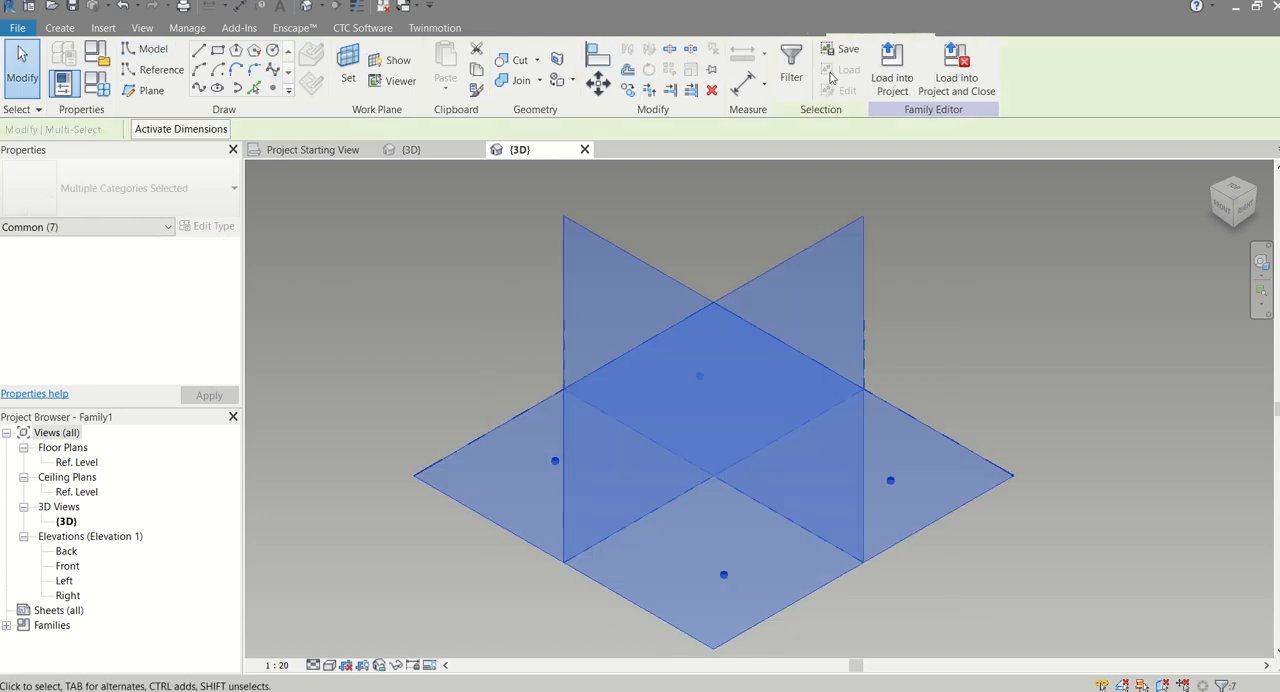
click(791, 65)
click(744, 272)
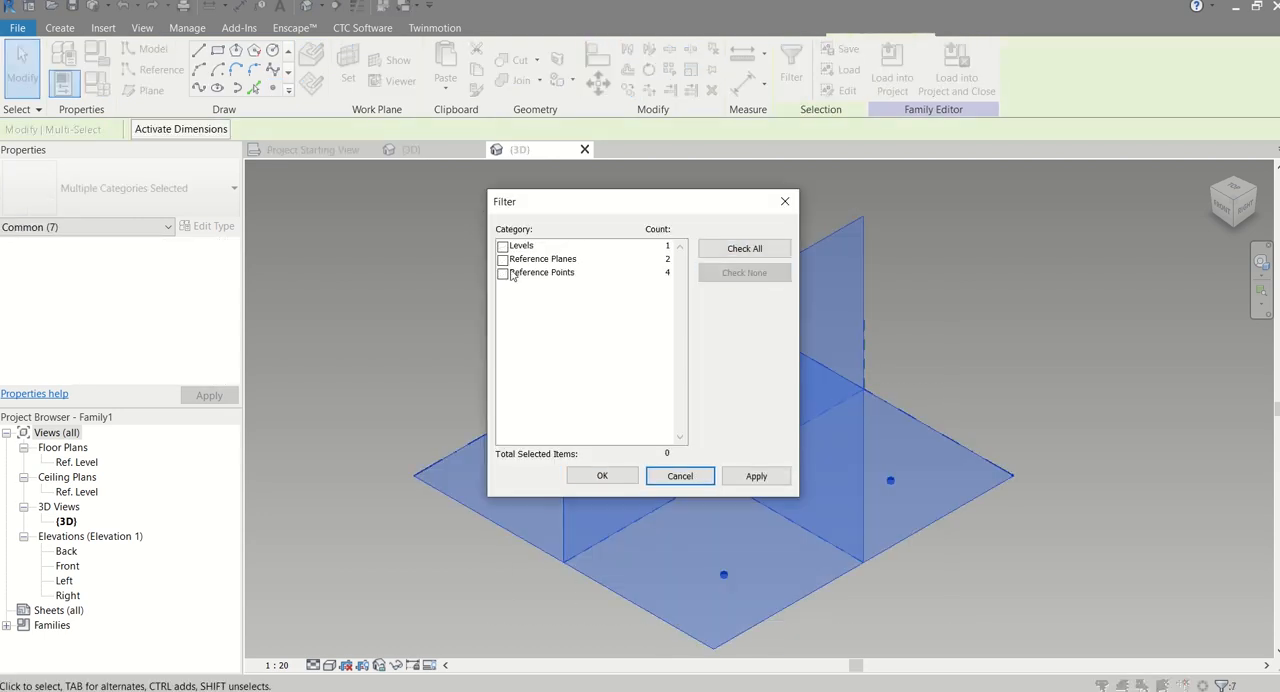
click(613, 479)
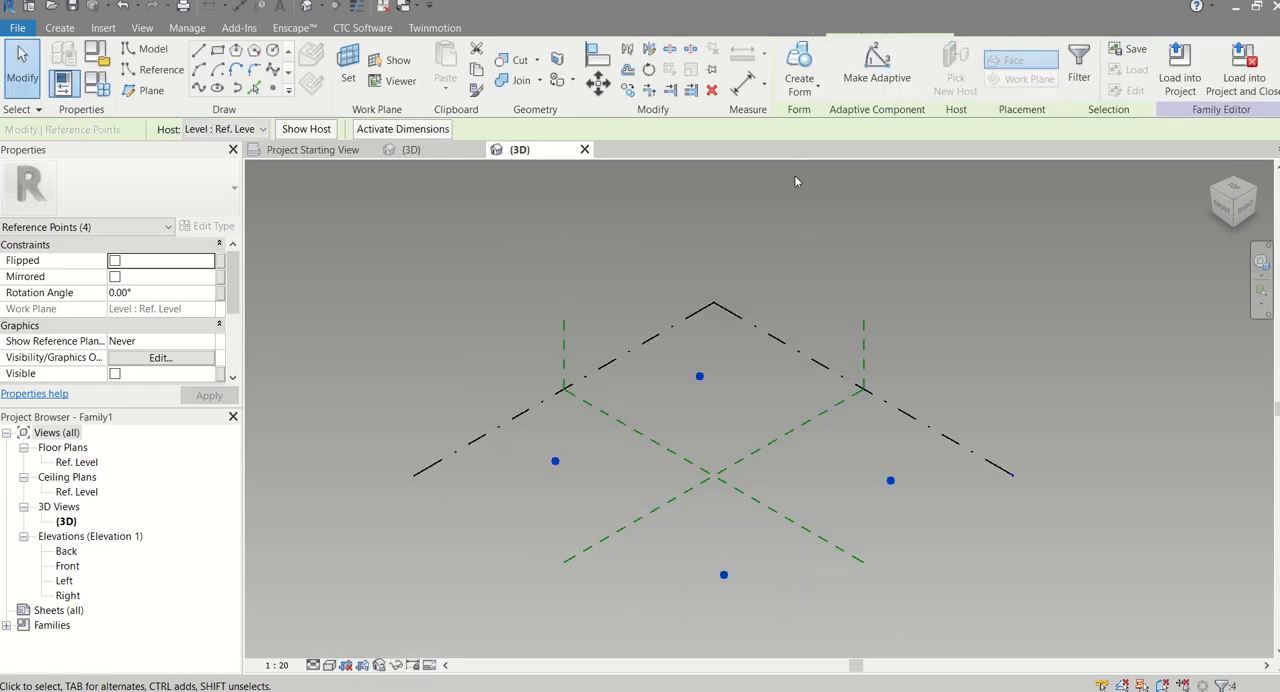
click(876, 78)
click(544, 262)
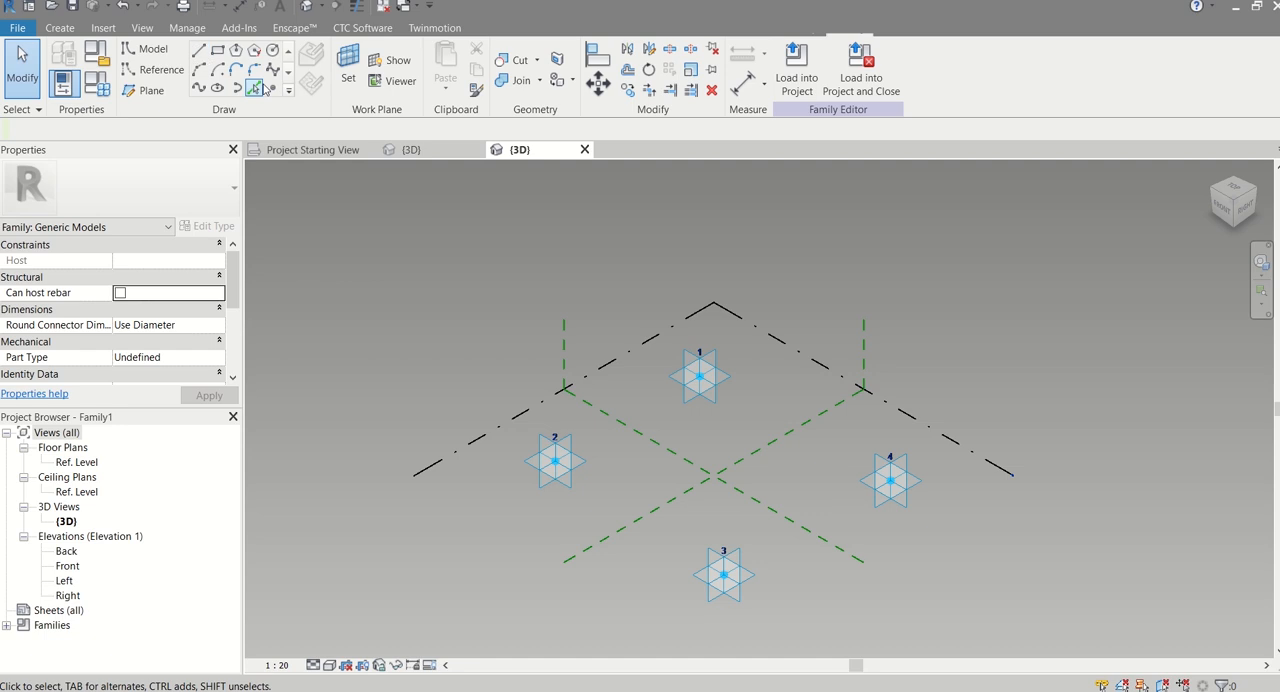
With 3D Snapping enabled, draw a closed chain of straight reference lines through adaptive points 1, 2, 3 and 4
click(155, 69)
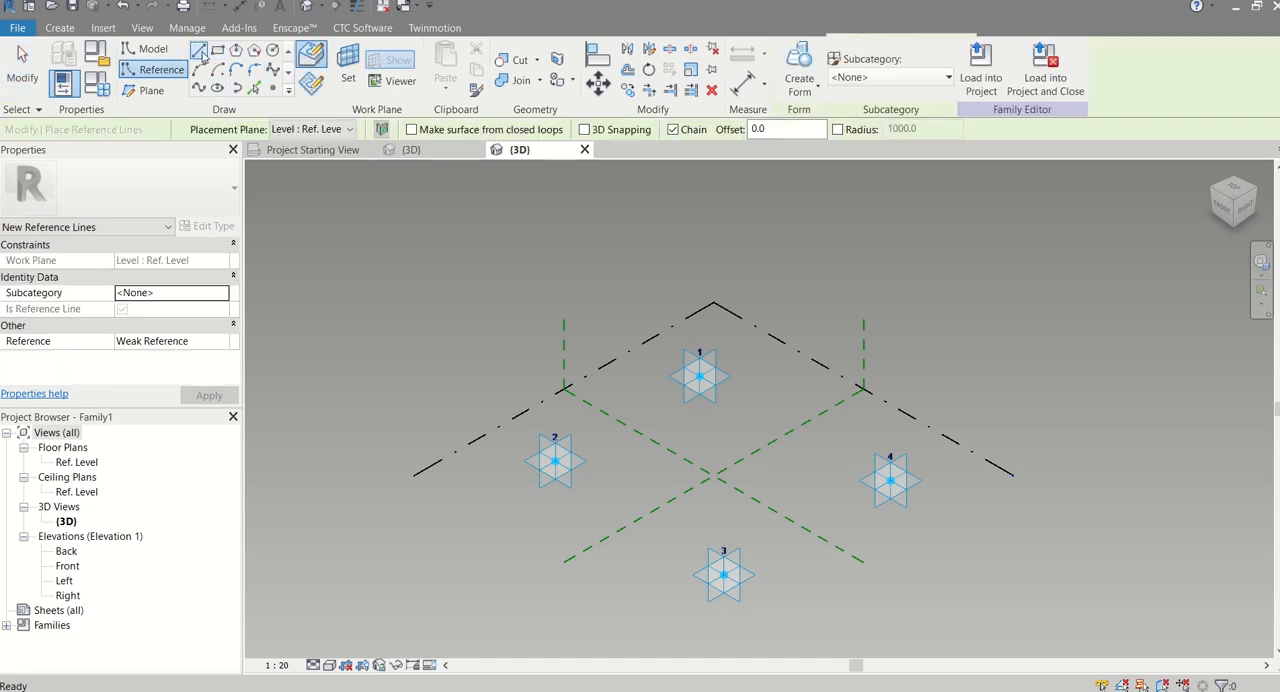
click(201, 53)
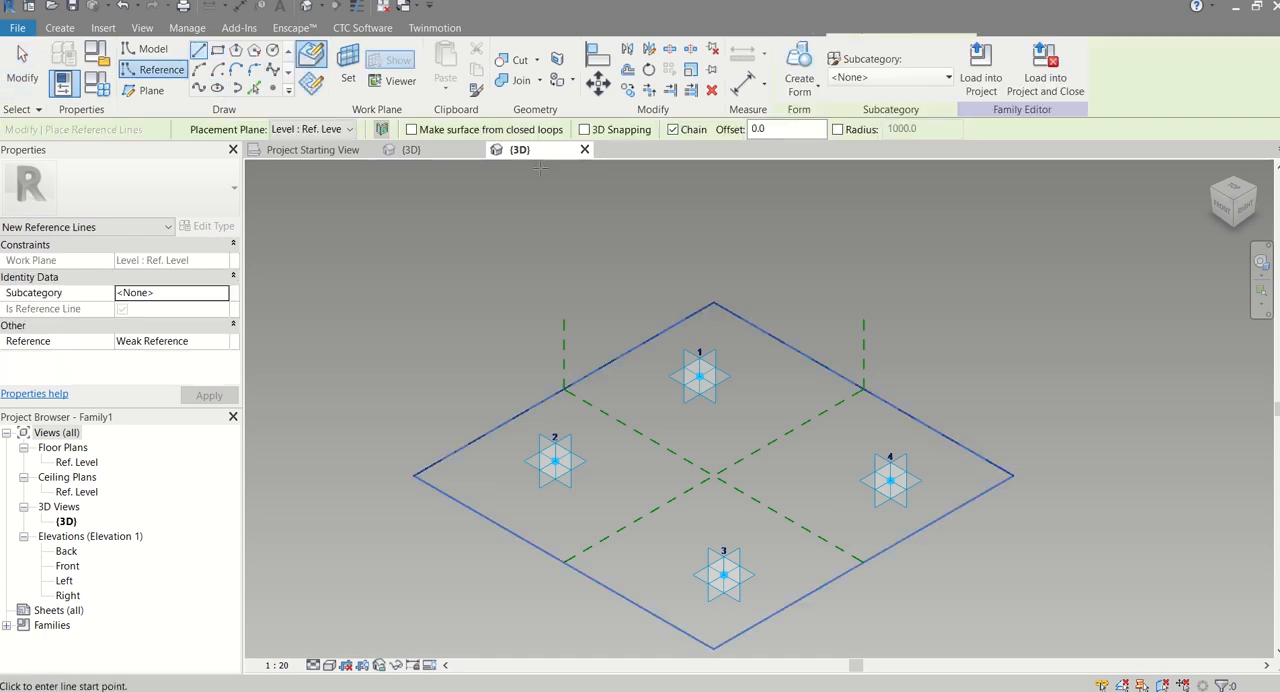
click(584, 129)
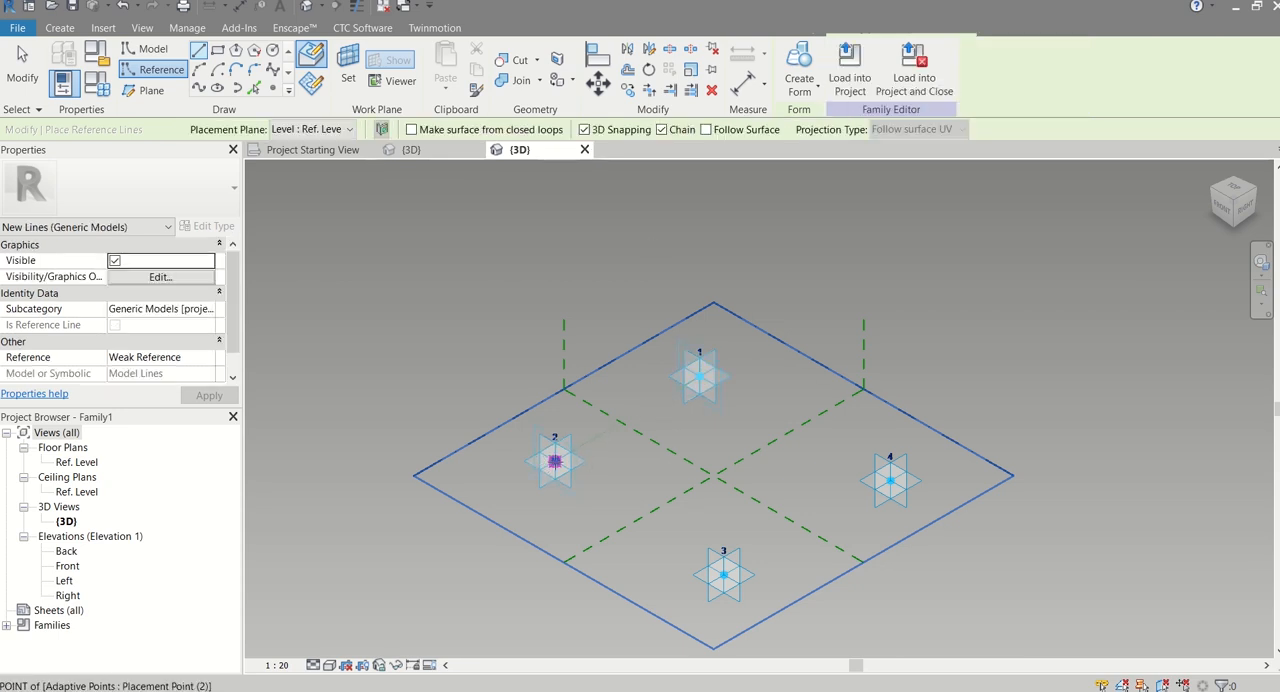
click(555, 461)
click(723, 573)
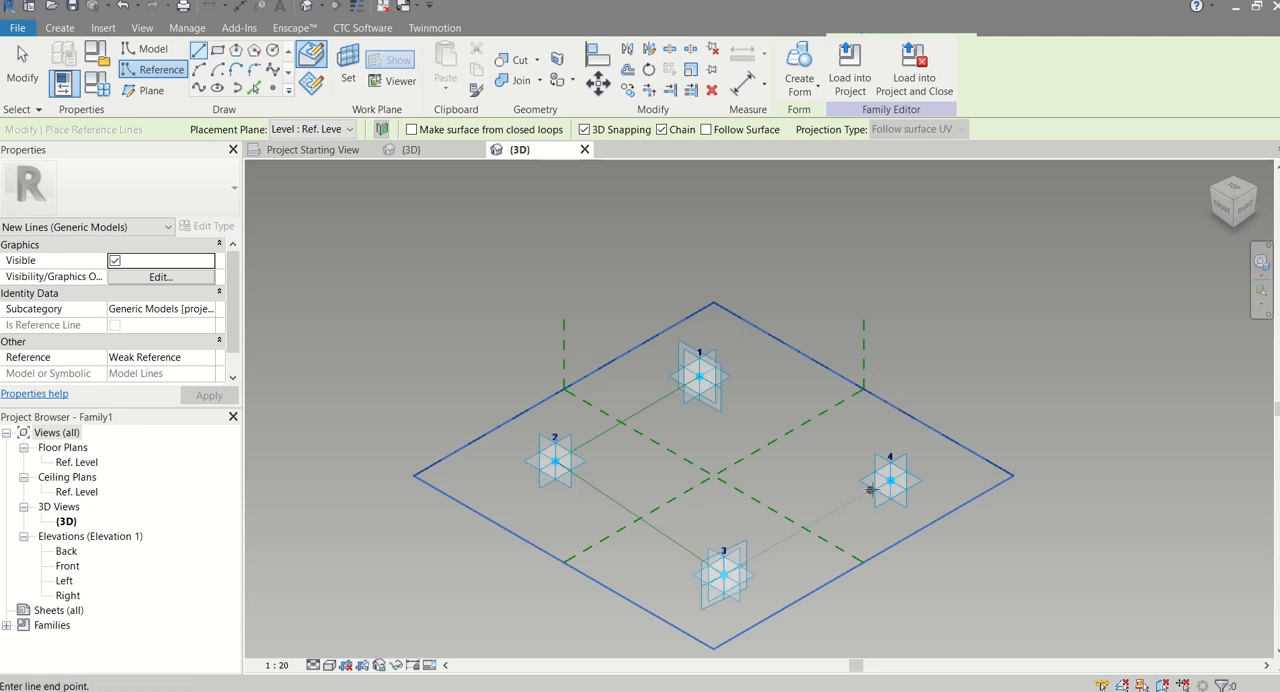
click(890, 481)
click(699, 376)
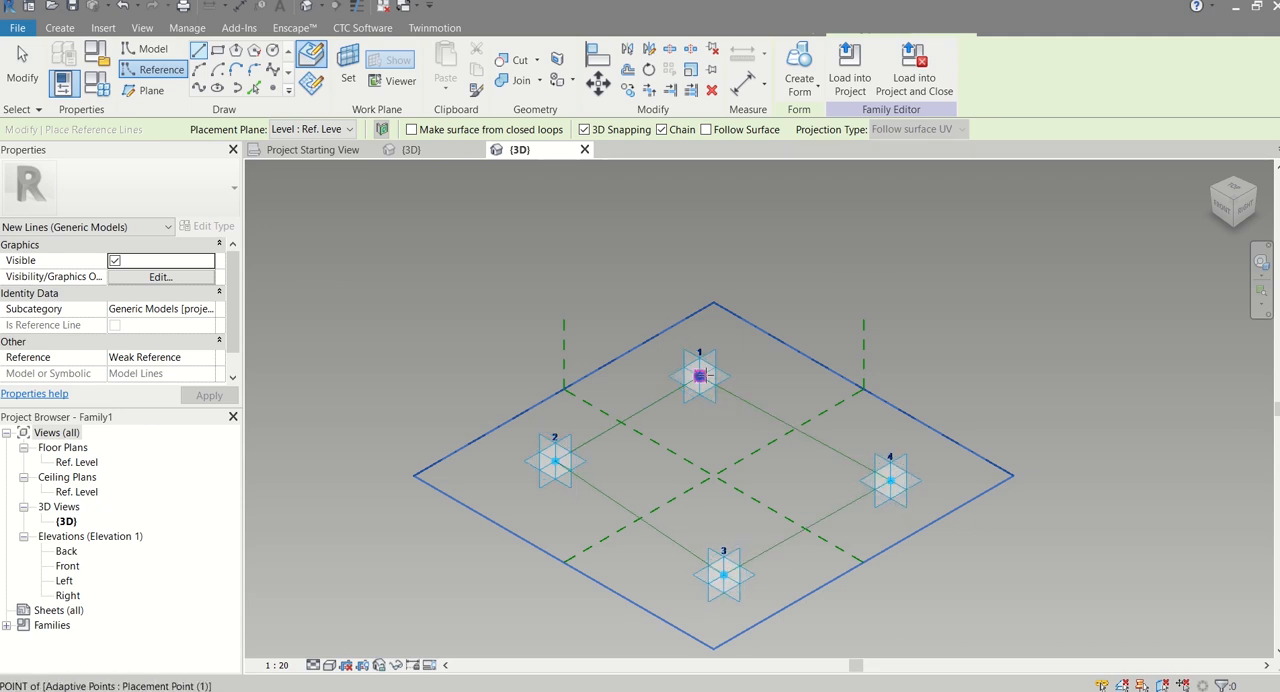
key(Escape)
key(Escape)
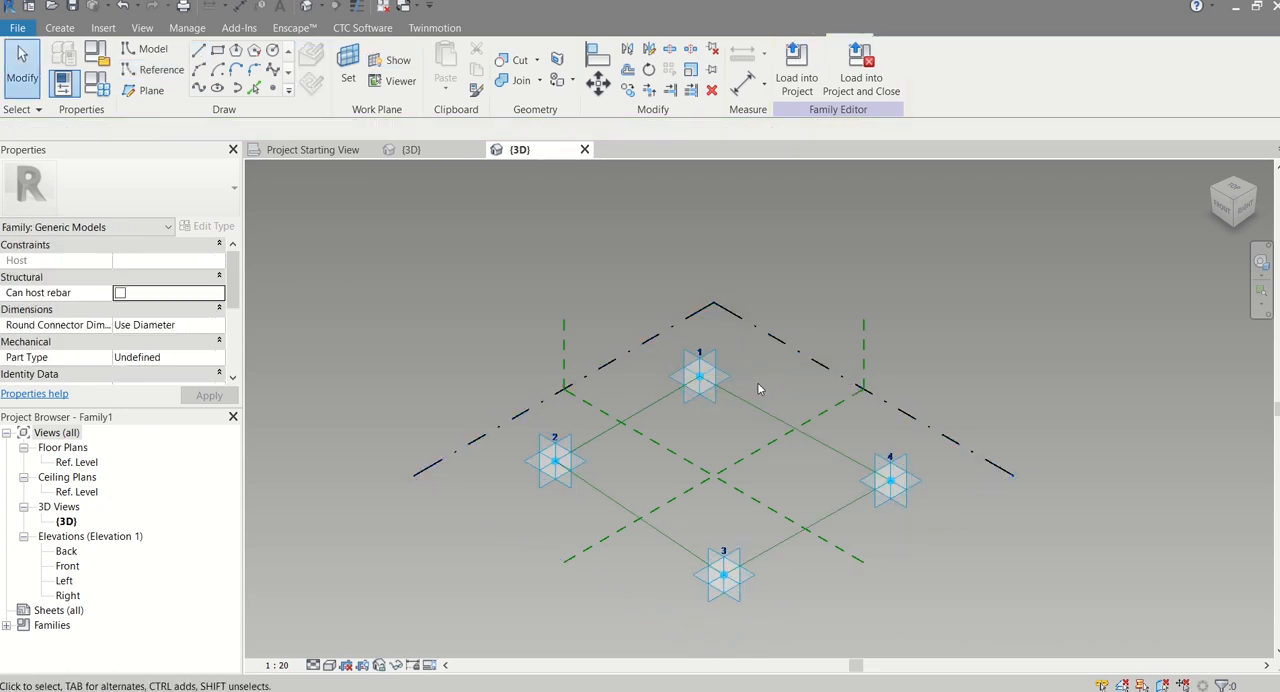
Select the four connected reference lines as a chain and create a solid extruded form from them
key(Tab)
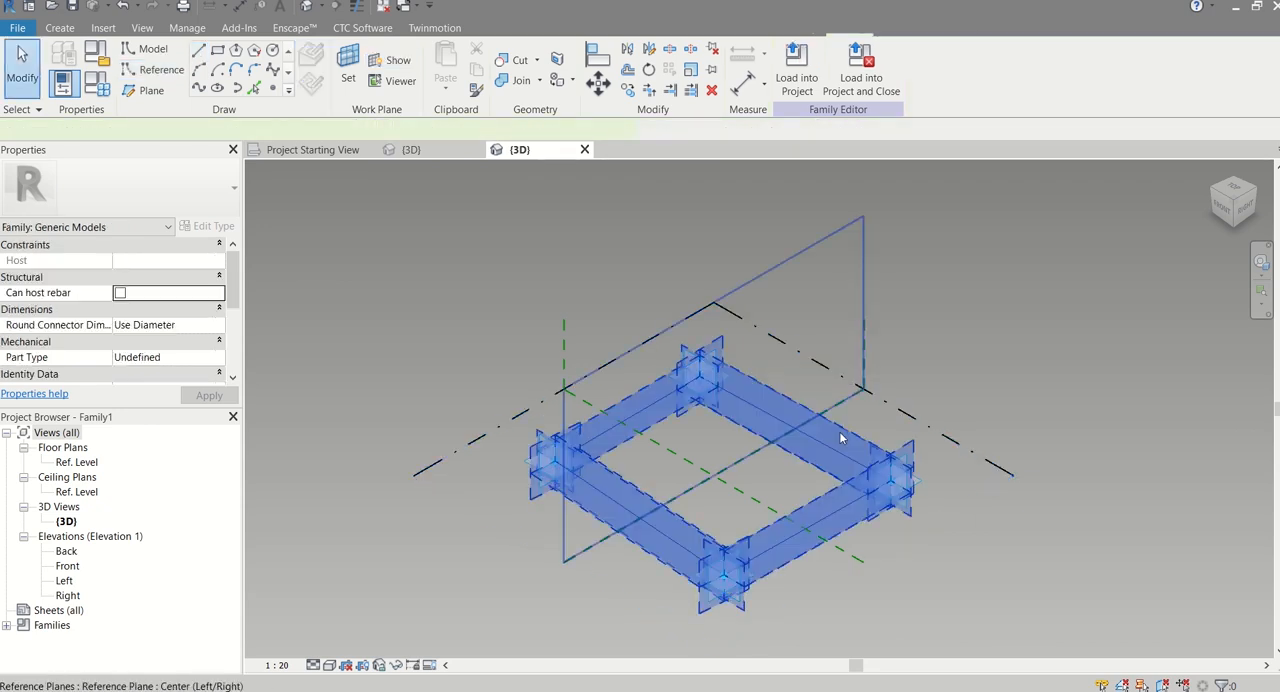
scroll(716, 430, up, 3)
middle_drag(732, 427, 750, 380)
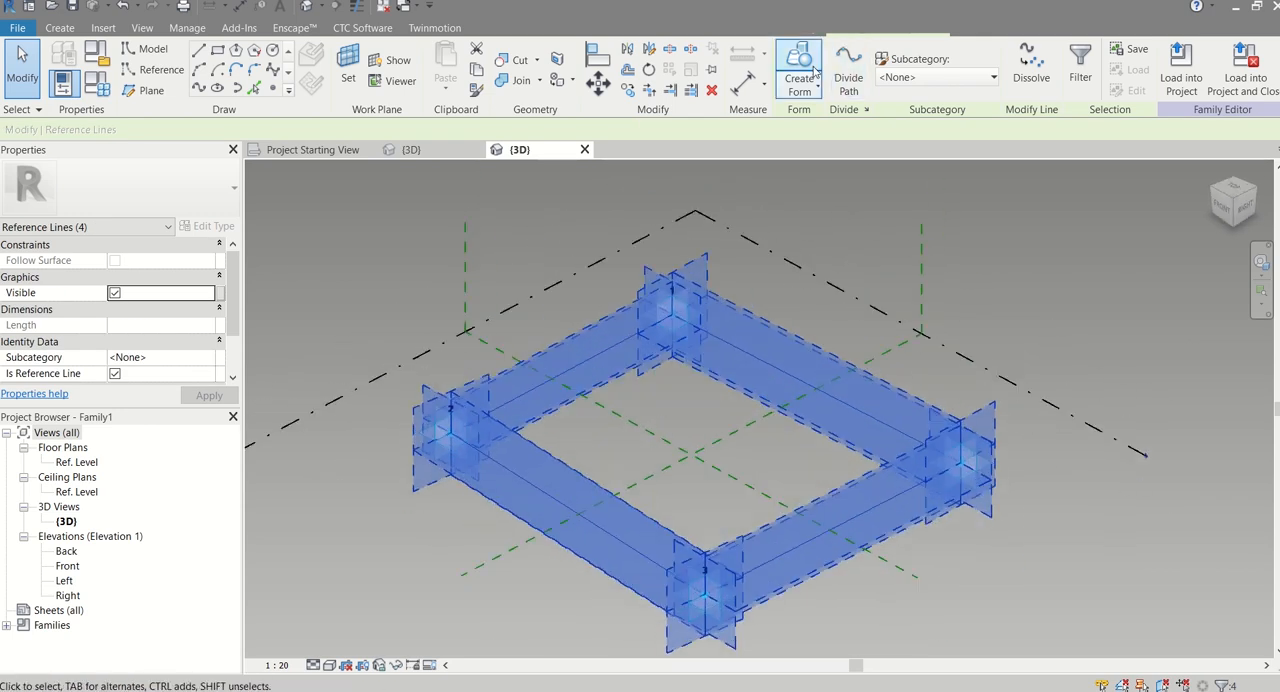
click(799, 82)
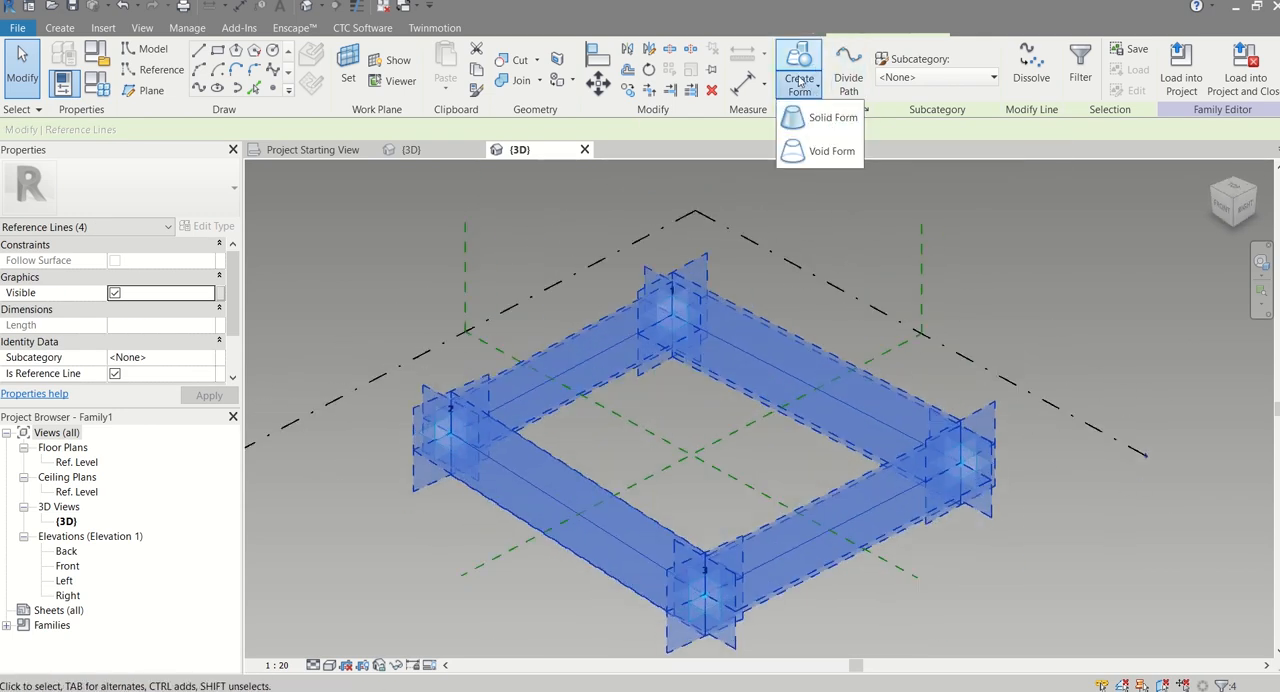
click(826, 118)
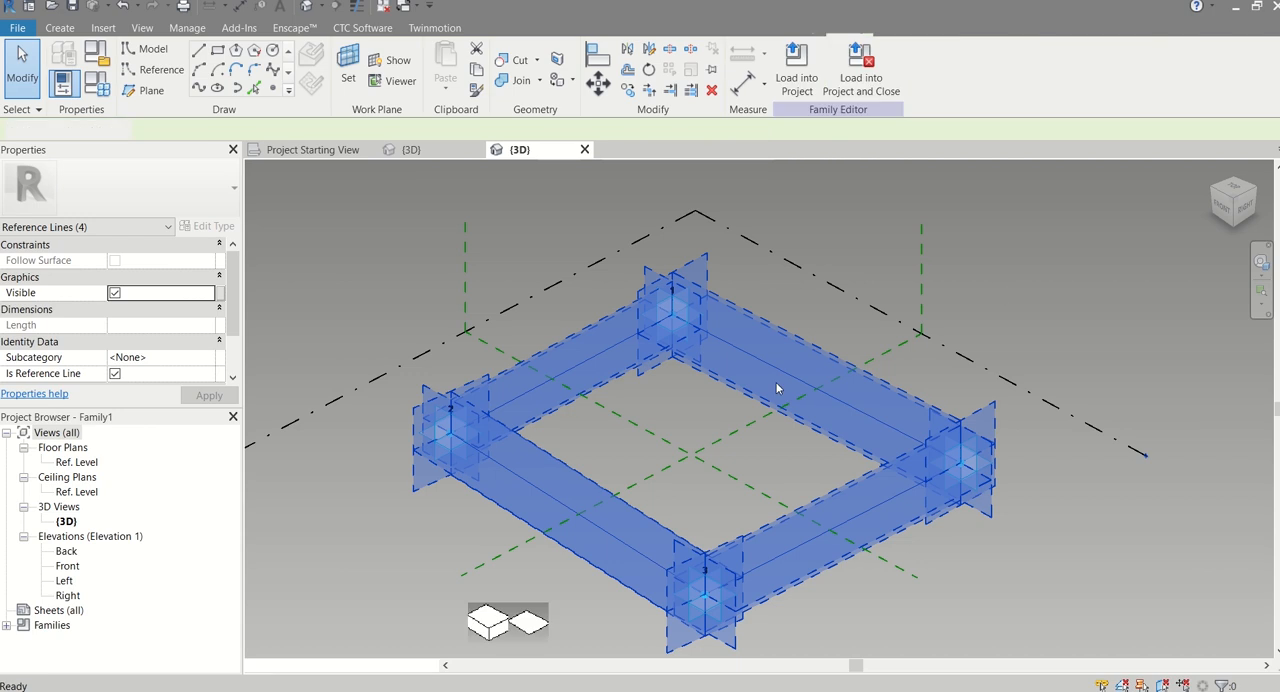
click(488, 621)
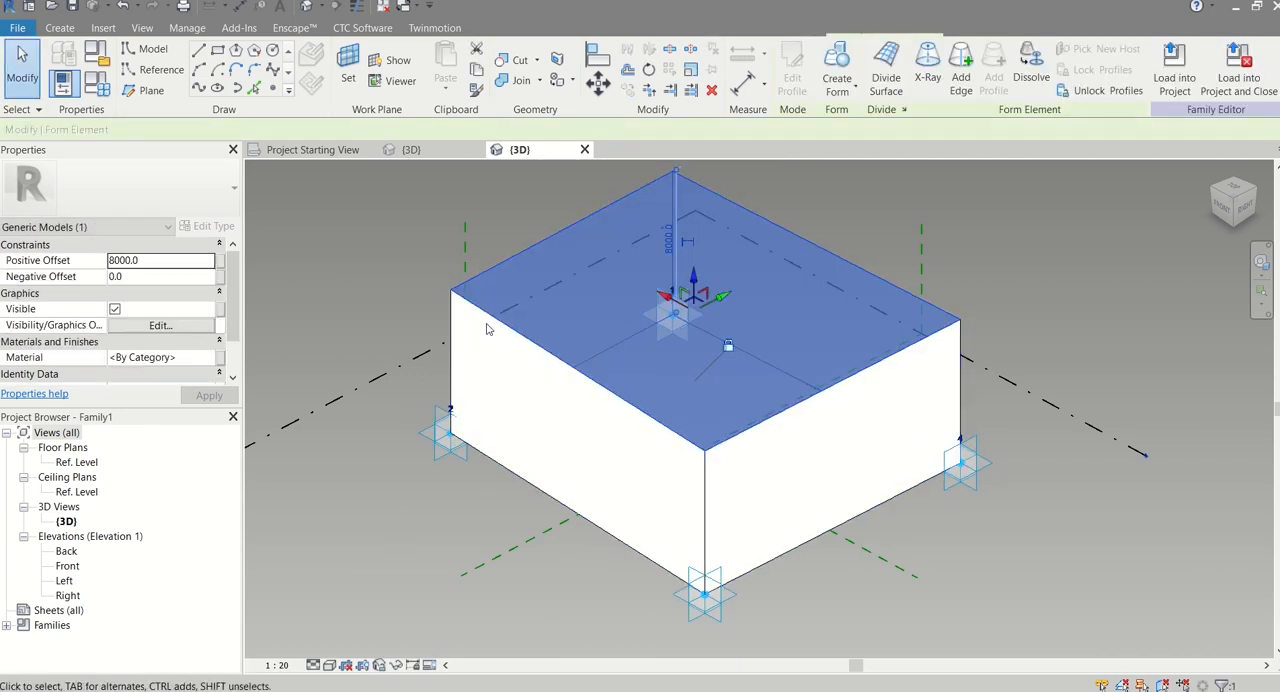
key(Escape)
scroll(600, 430, up, 4)
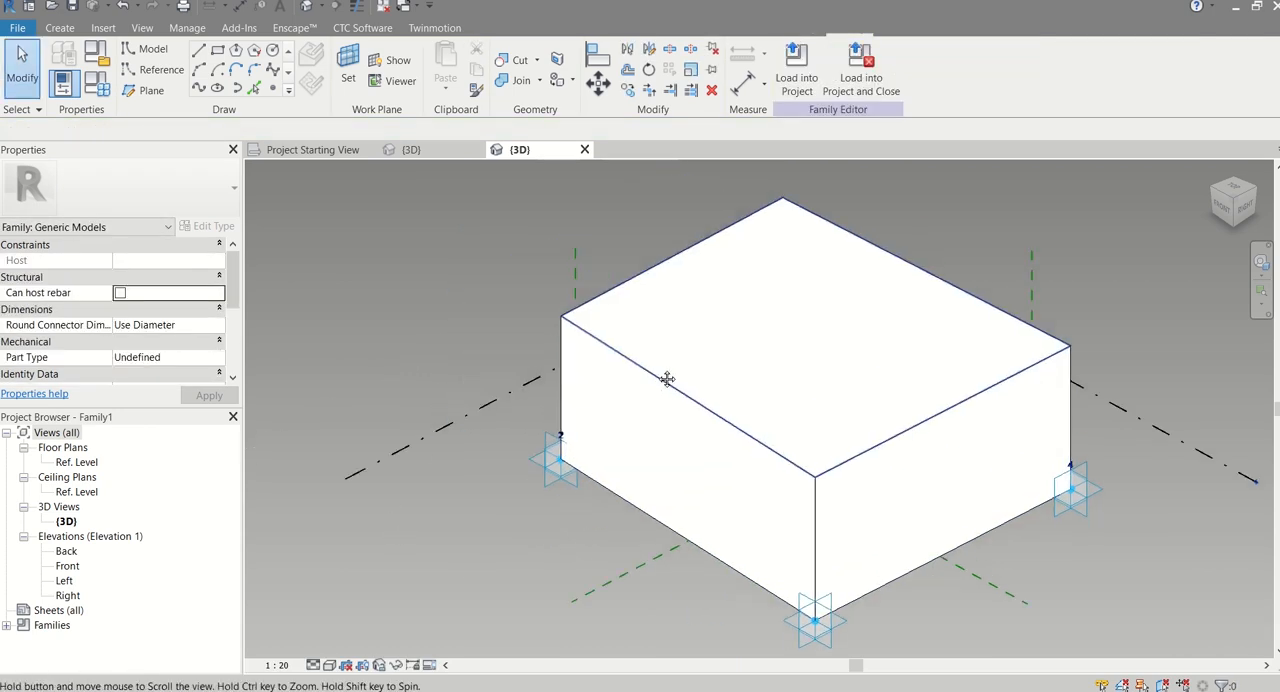
click(598, 434)
middle_drag(598, 434, 484, 390)
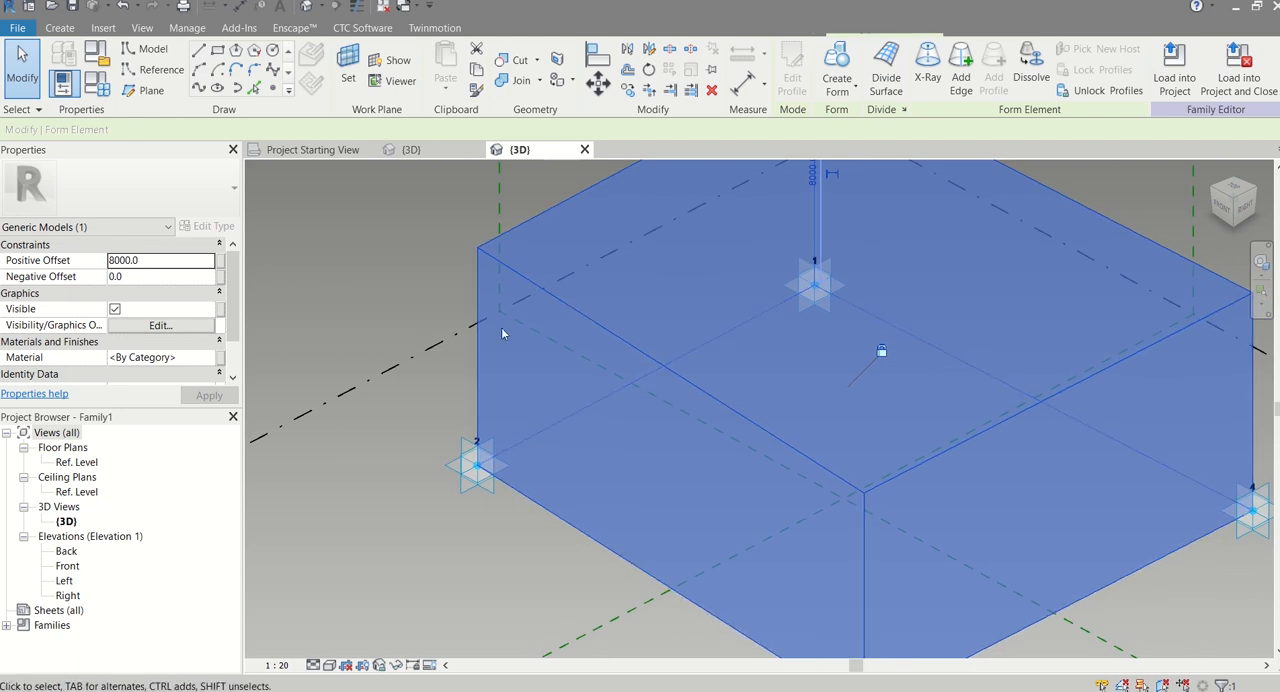
scroll(477, 317, down, 3)
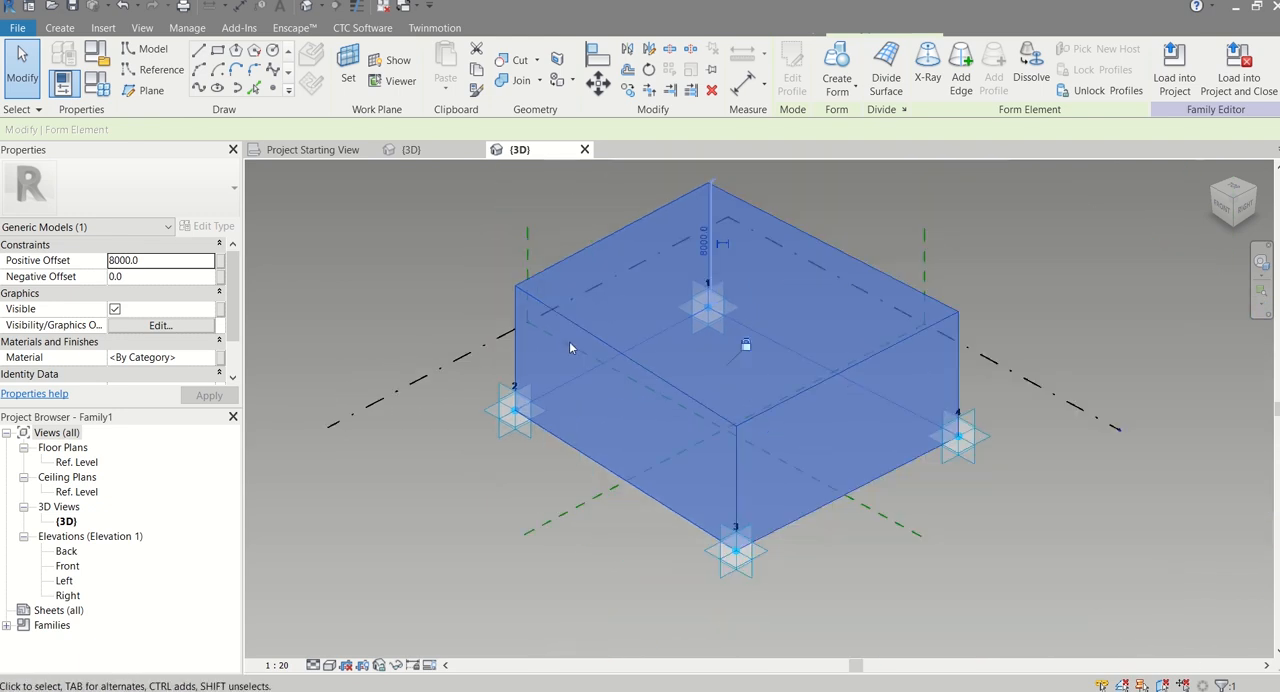
key(Escape)
Start a new label parameter for the solid form's height dimension and set its parameter type to Shared parameter
click(659, 376)
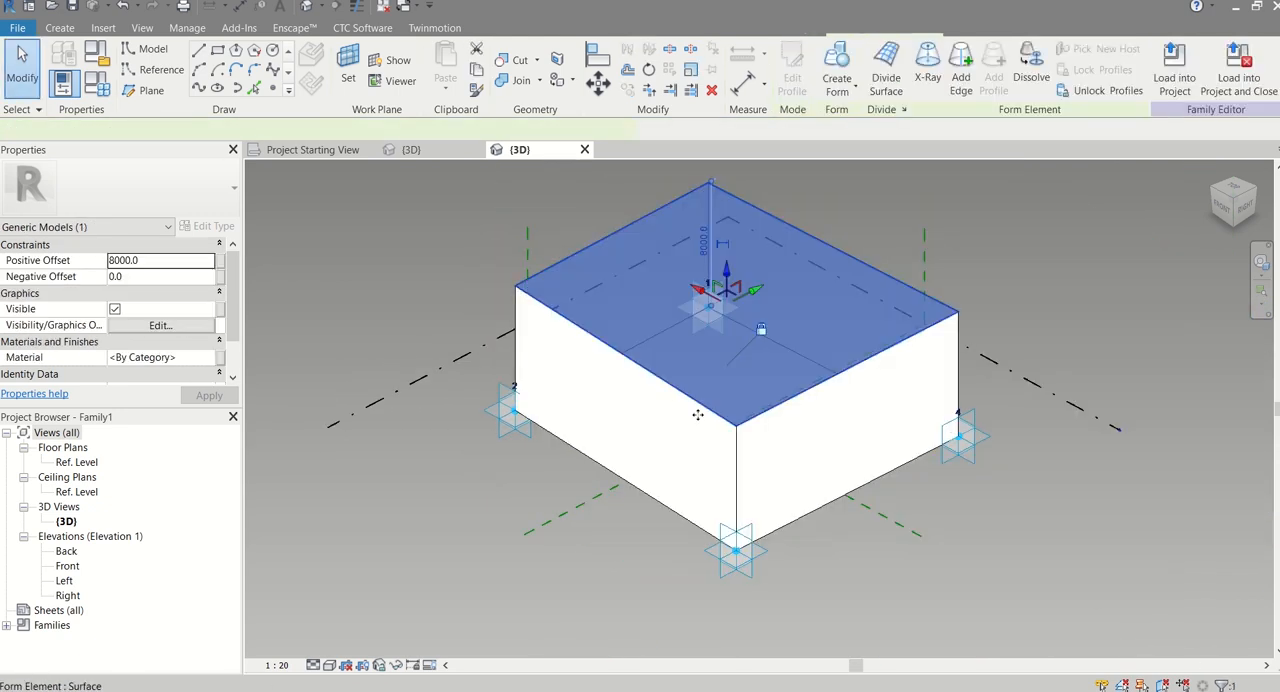
shift+middle_drag(760, 335, 880, 300)
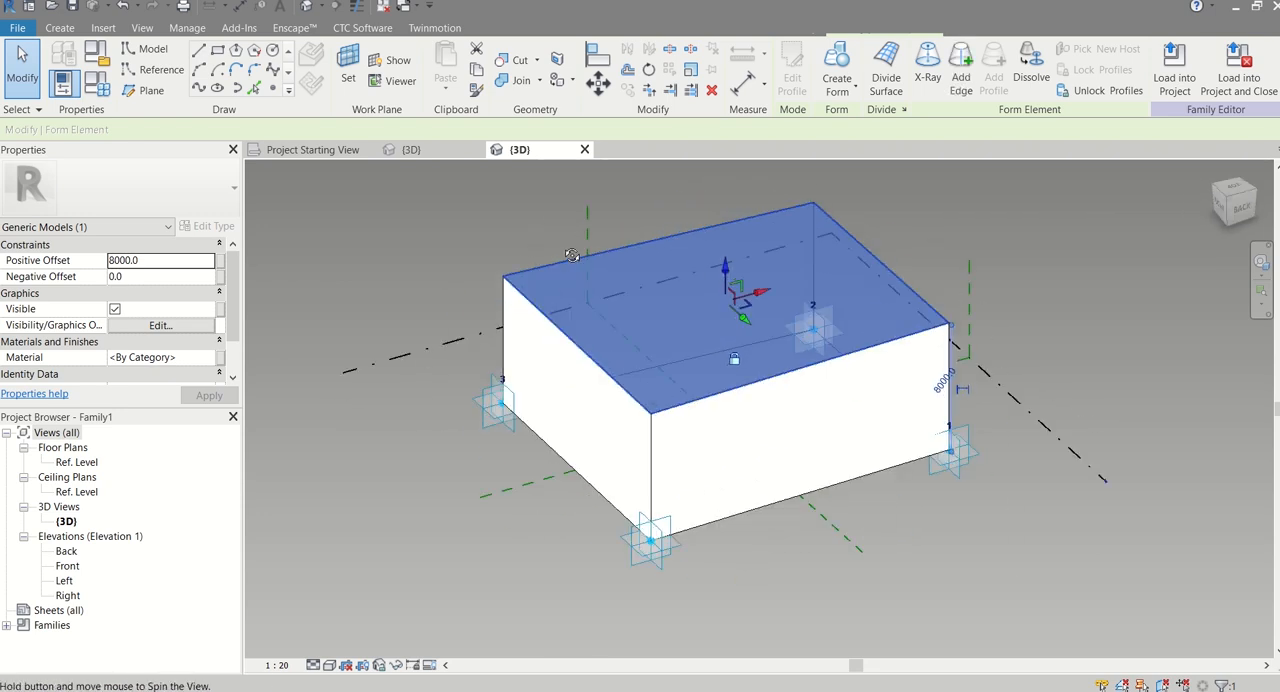
scroll(957, 403, up, 4)
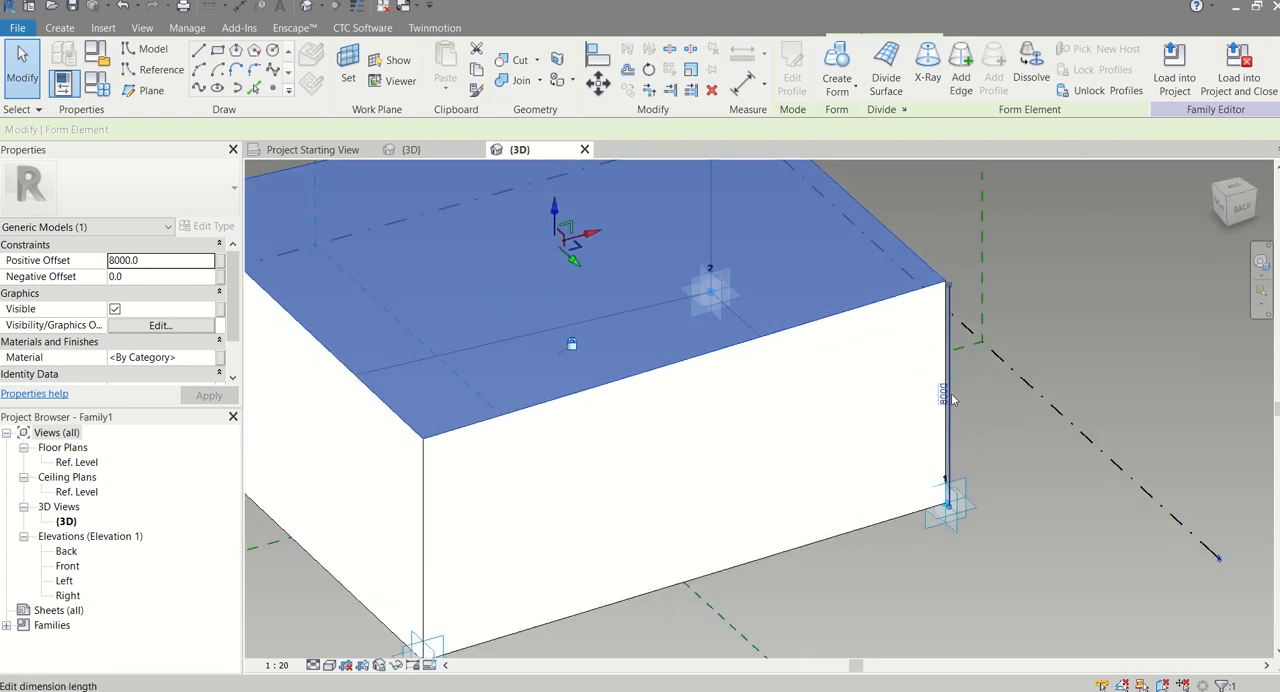
click(957, 403)
scroll(958, 413, up, 4)
scroll(945, 427, up, 3)
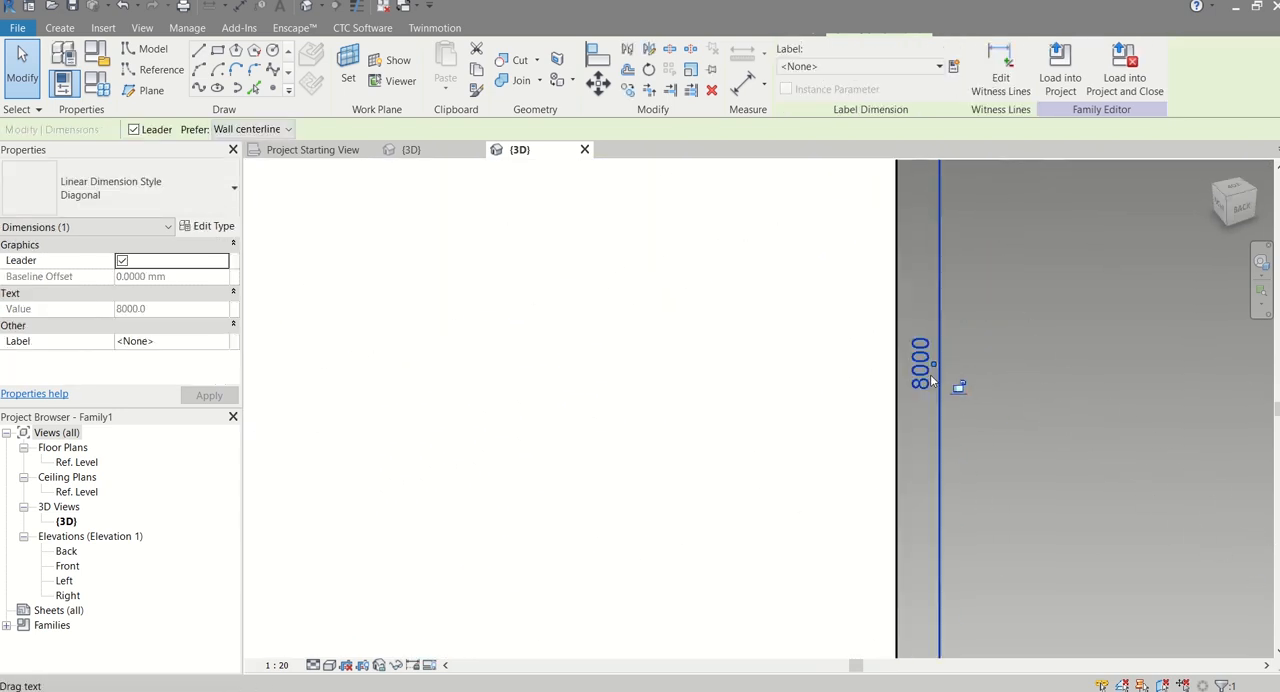
click(953, 67)
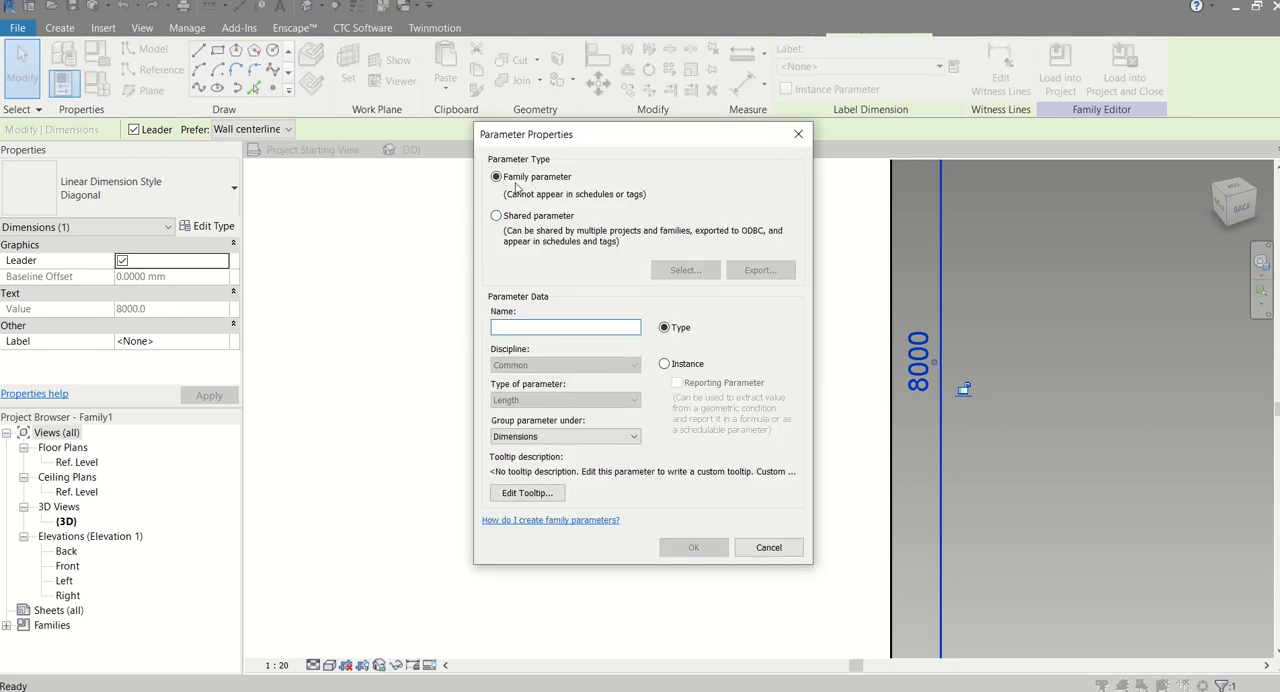
click(559, 215)
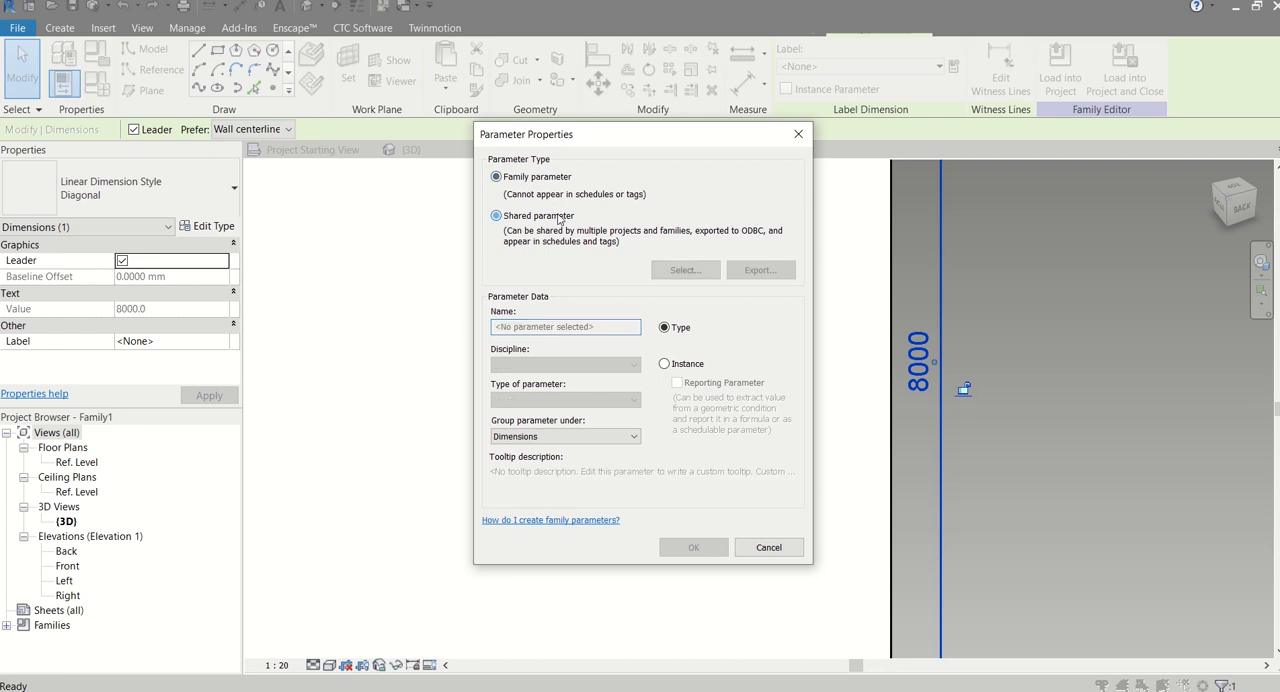
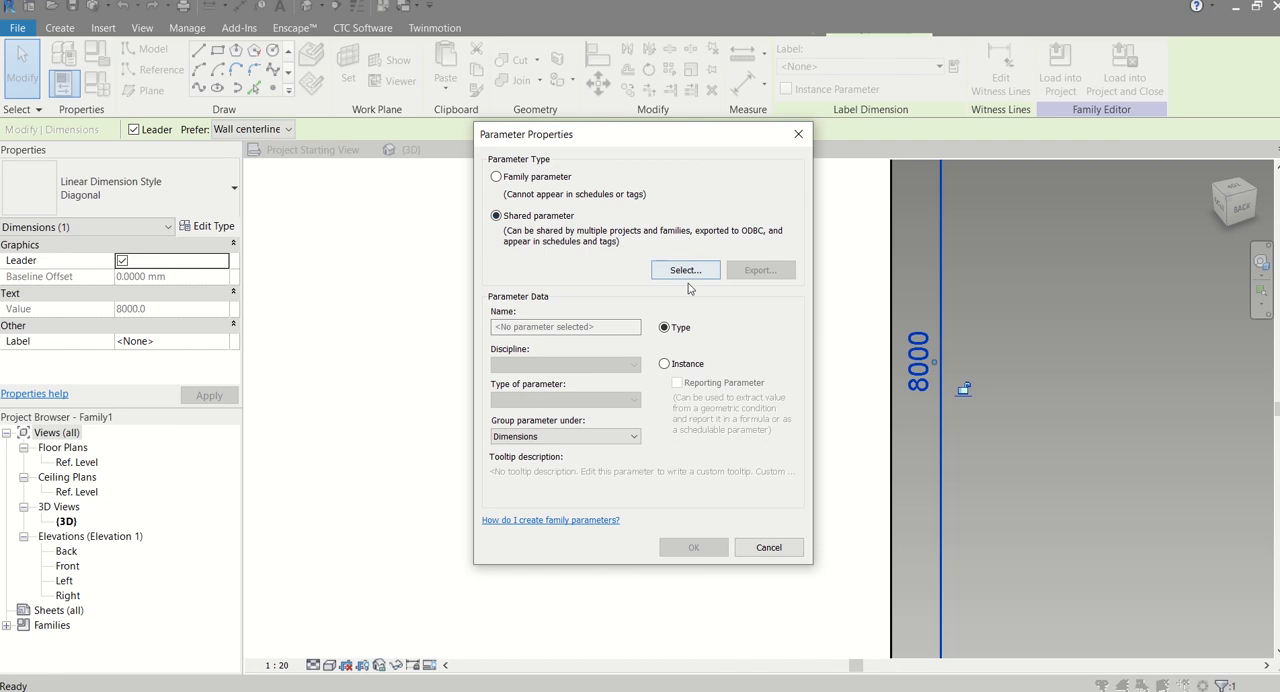
Change the height label to a family parameter, name it D1, and assign it to the dimension
click(544, 181)
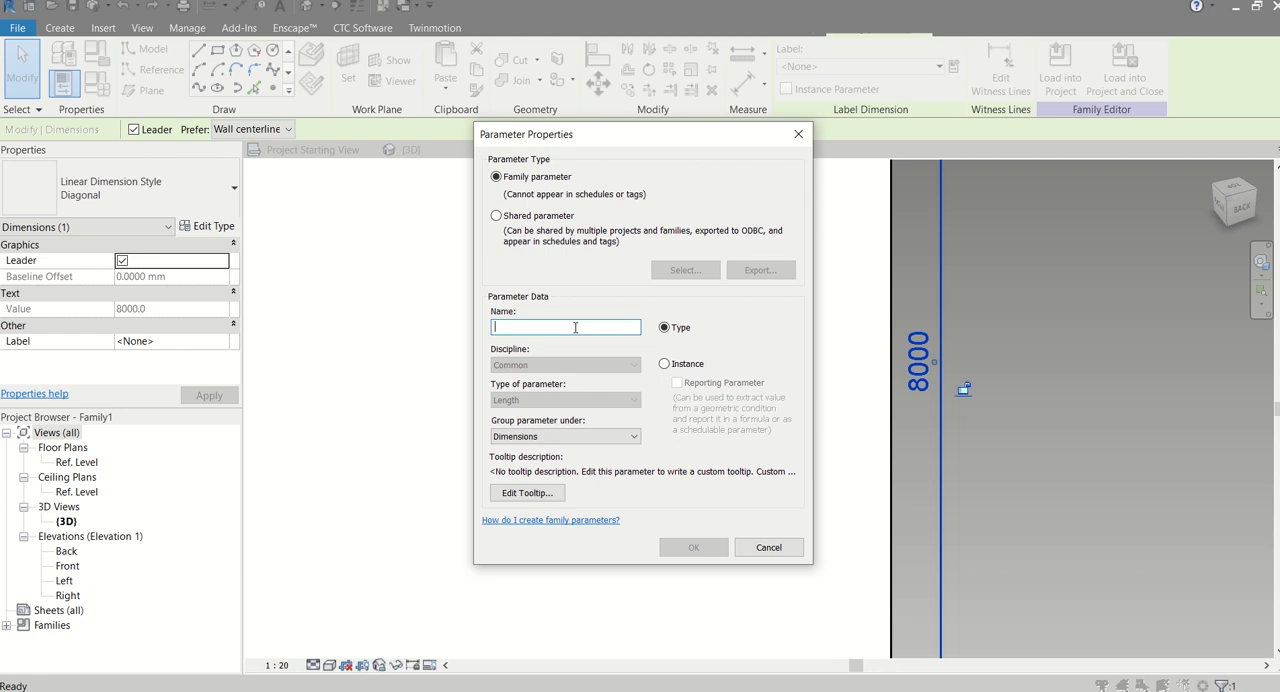
text(dims)
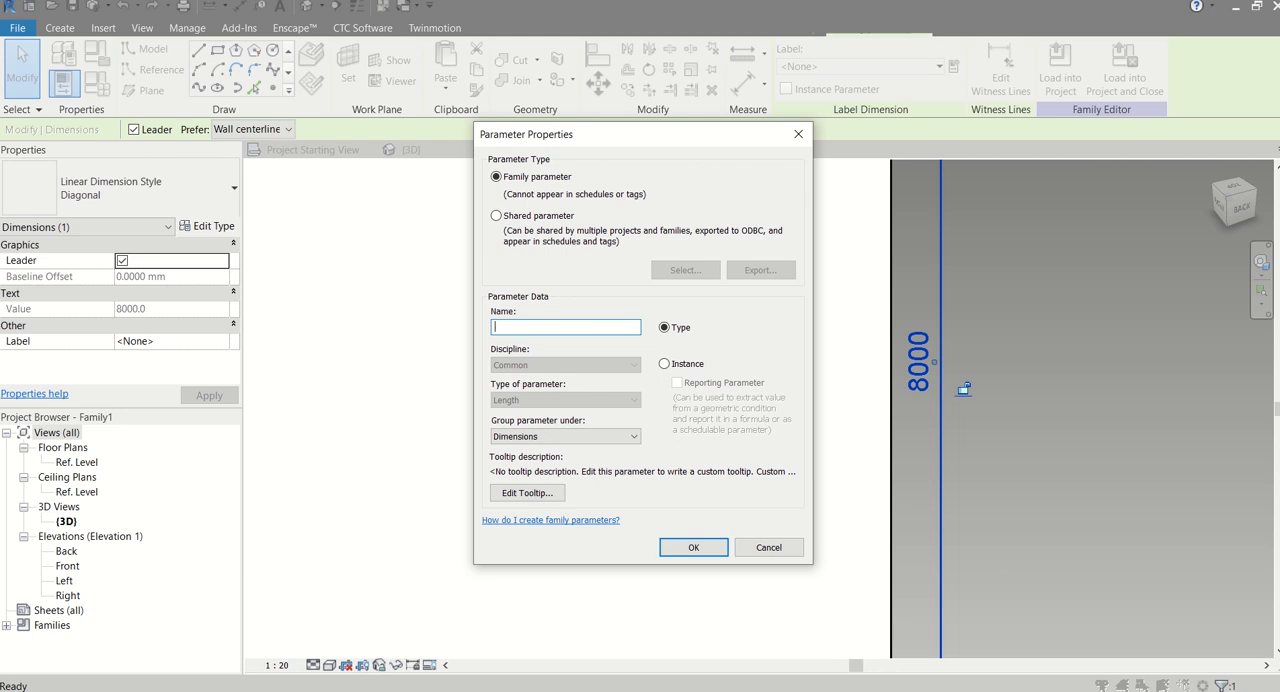
text(DEPT)
click(680, 546)
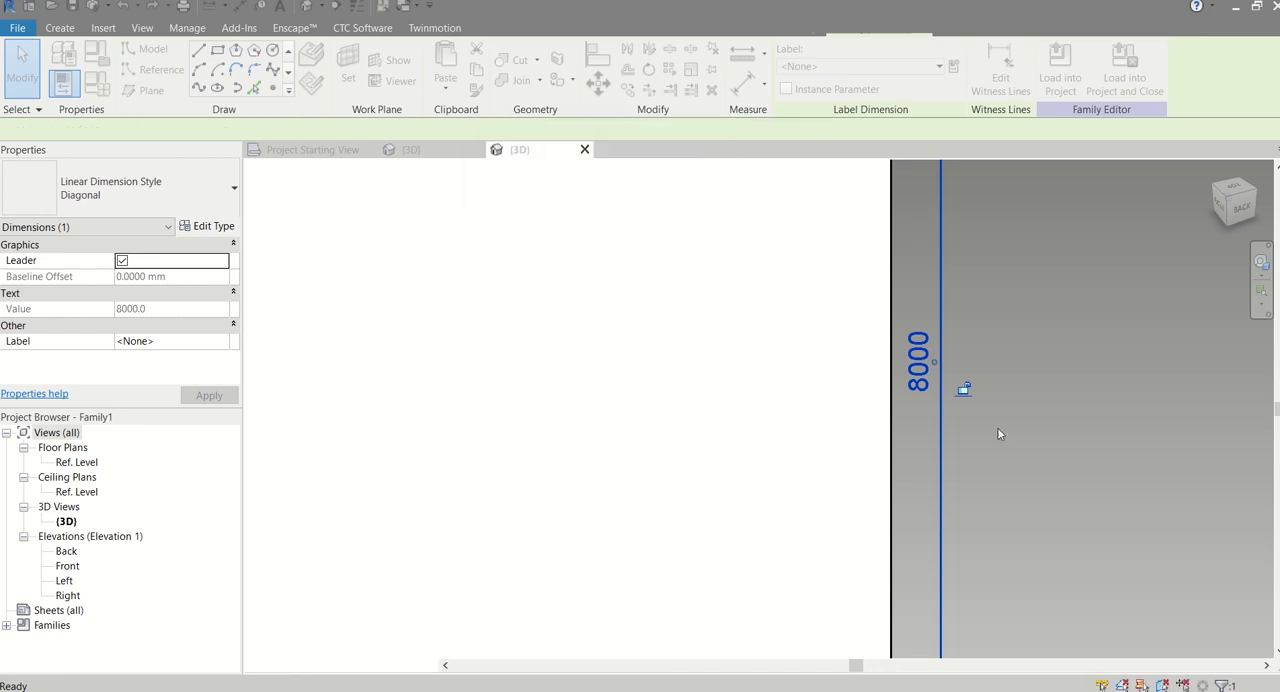
Set the D1 parameter to 100 mm in the family types
scroll(1017, 412, down, 4)
scroll(745, 375, down, 5)
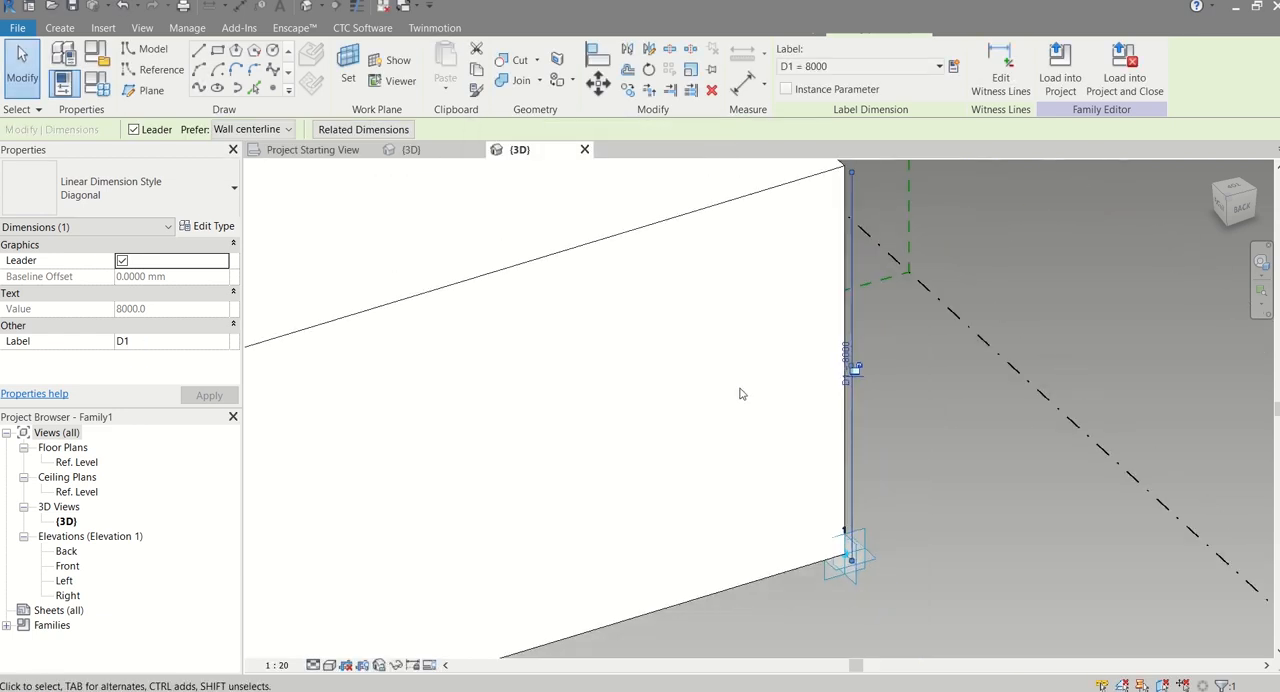
middle_drag(768, 396, 992, 364)
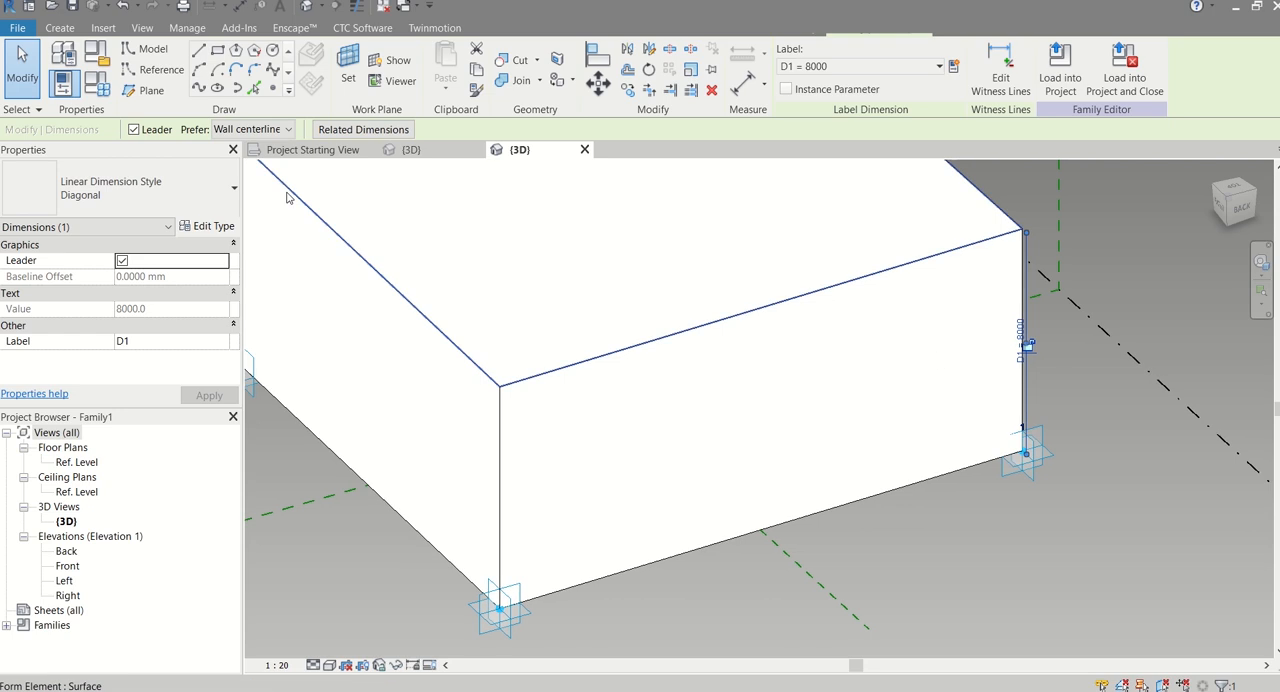
click(100, 84)
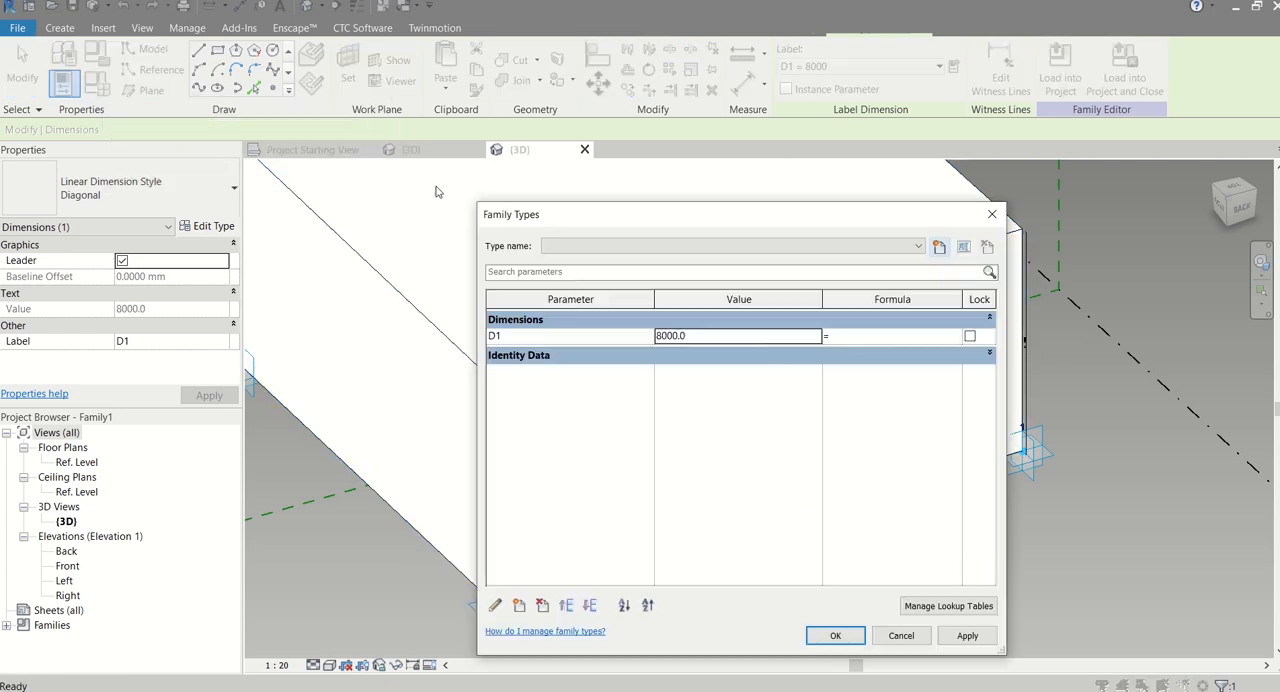
double_click(705, 339)
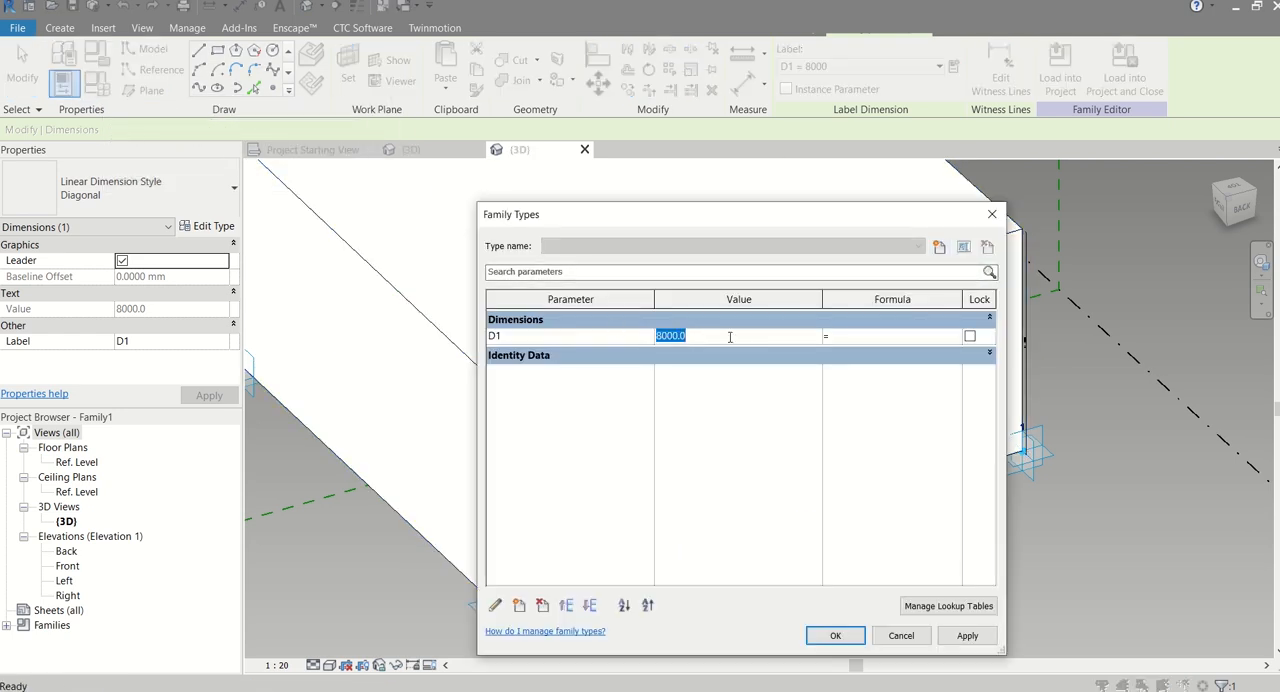
text(100)
key(Tab)
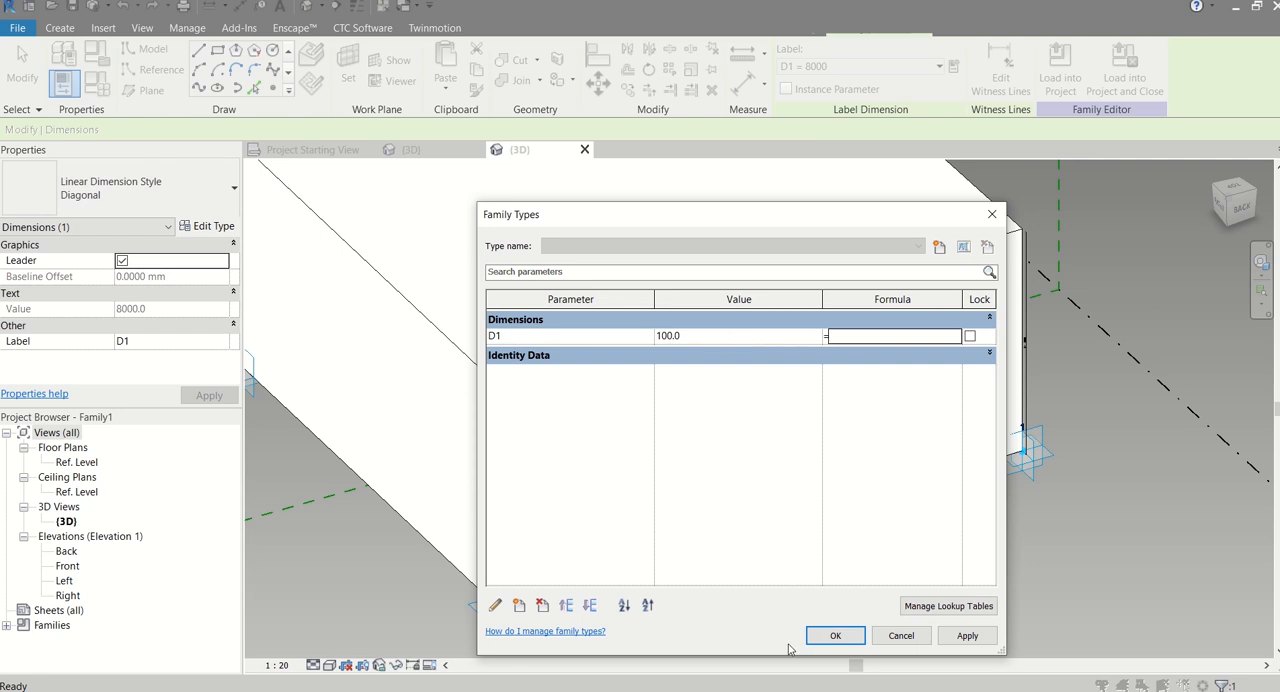
click(832, 636)
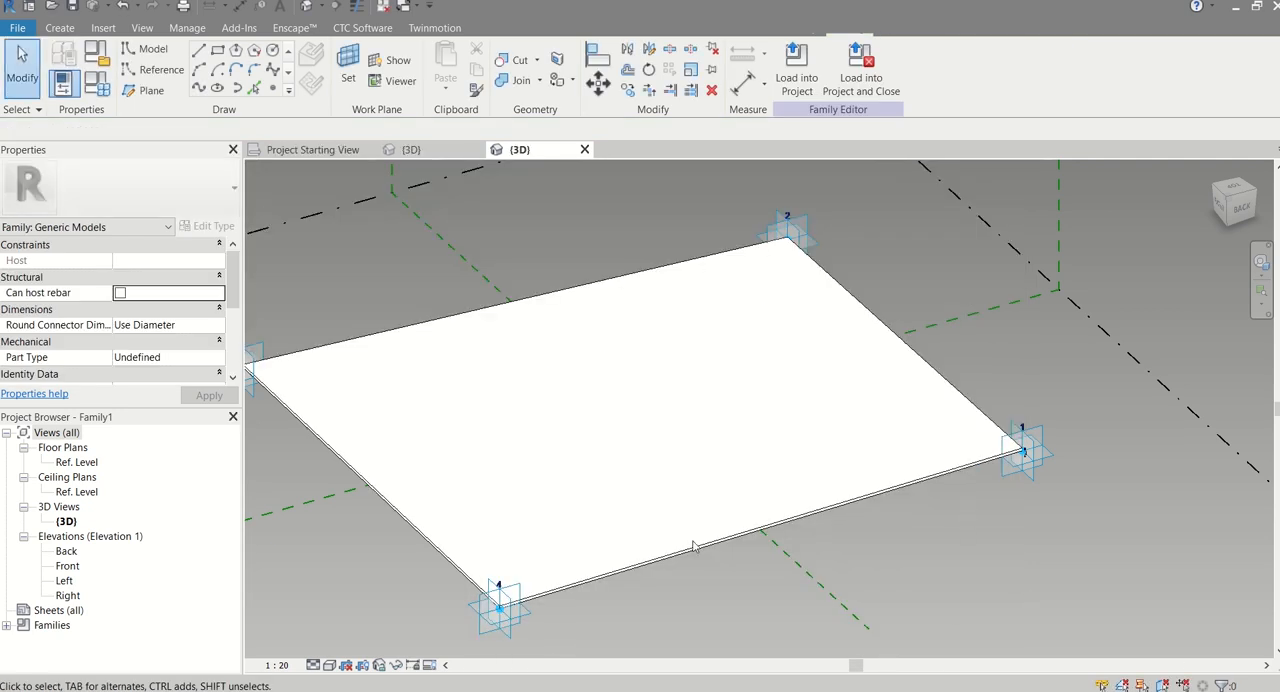
Select the chain of four reference lines again and create a second solid form from it
middle_drag(604, 575, 671, 480)
scroll(580, 497, up, 2)
click(558, 526)
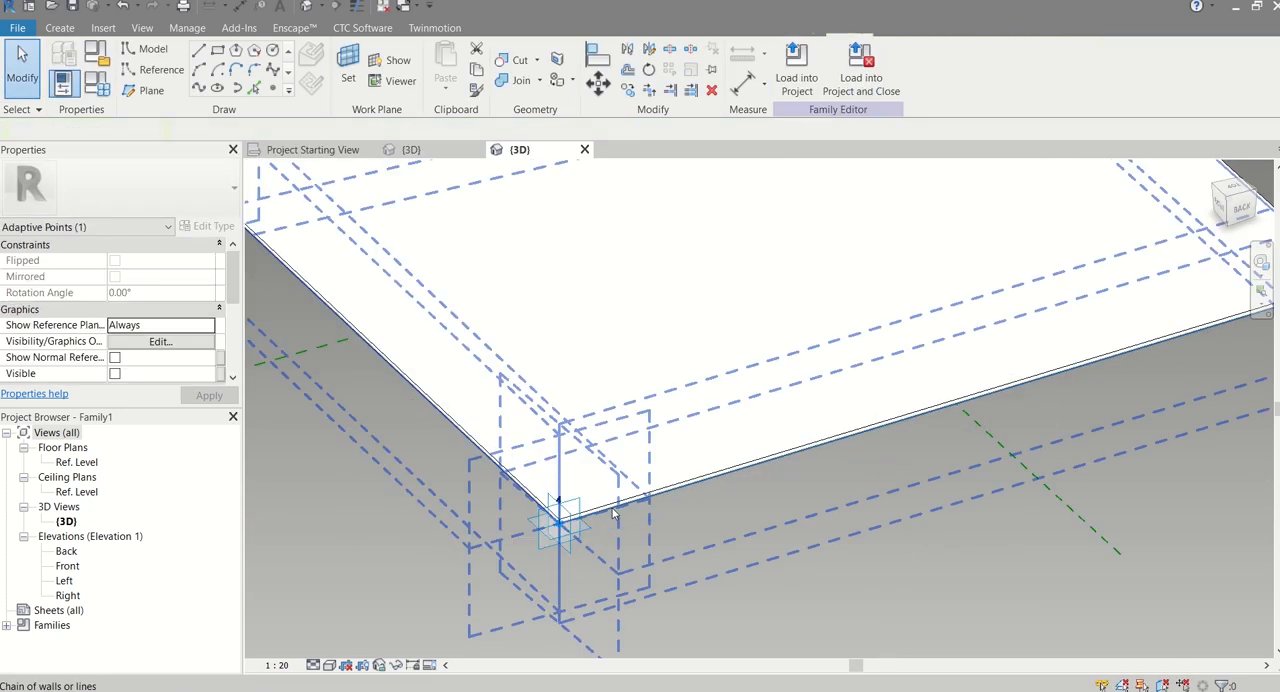
click(614, 513)
shift+middle_drag(614, 513, 557, 320)
scroll(640, 378, up, 2)
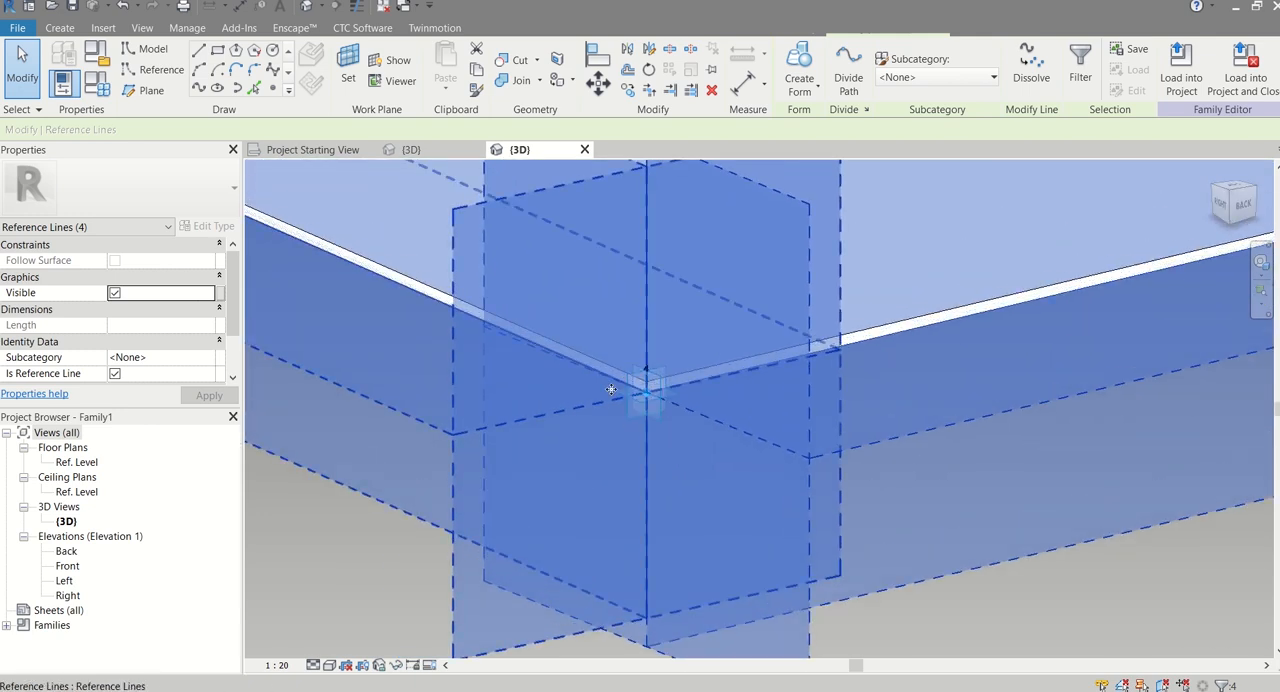
click(800, 86)
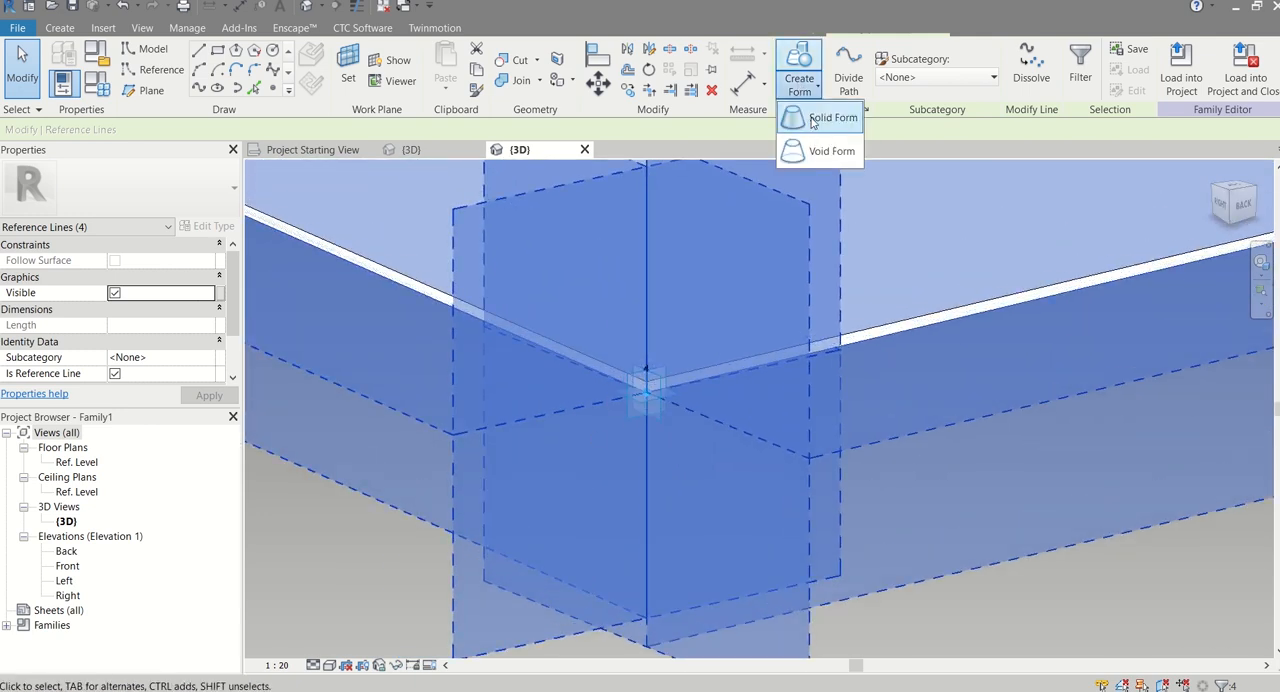
click(812, 119)
Label the second solid form's height dimension with a new family parameter named D2
scroll(686, 401, down, 5)
mouse_move(679, 424)
middle_down()
mouse_move(638, 435)
mouse_move(766, 424)
mouse_move(751, 414)
mouse_move(663, 429)
mouse_move(927, 324)
middle_up()
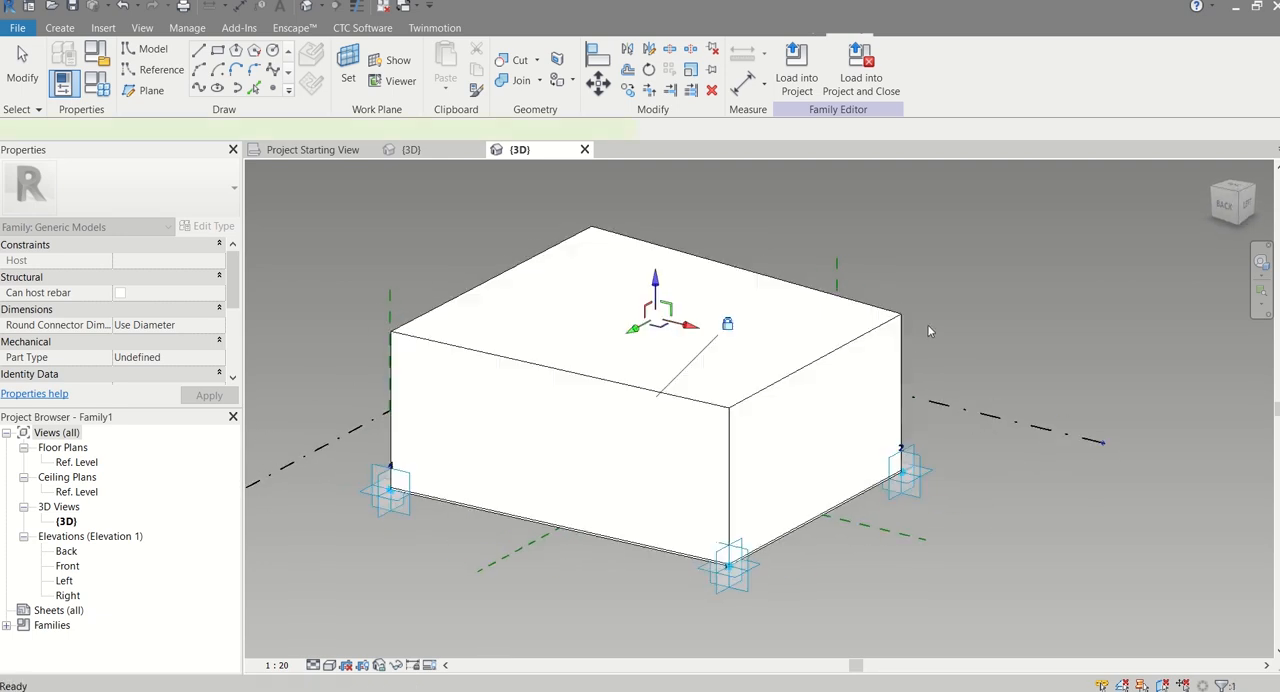
shift+middle_drag(549, 431, 590, 419)
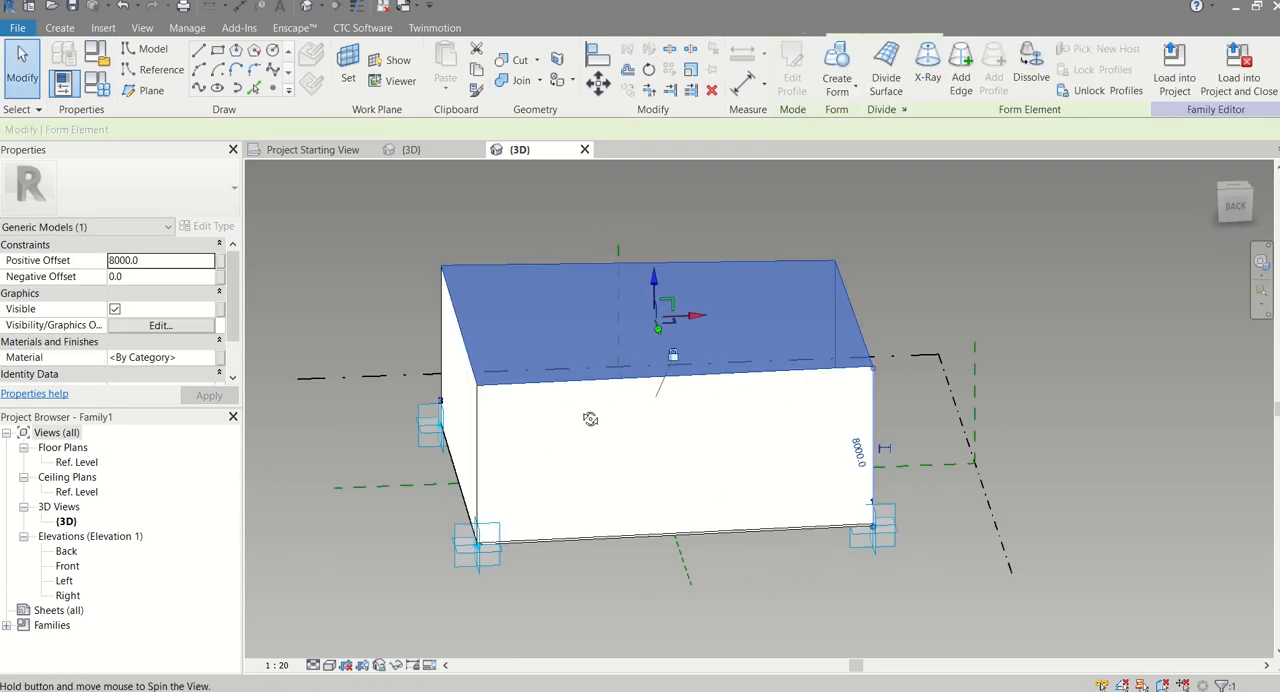
scroll(928, 465, up, 2)
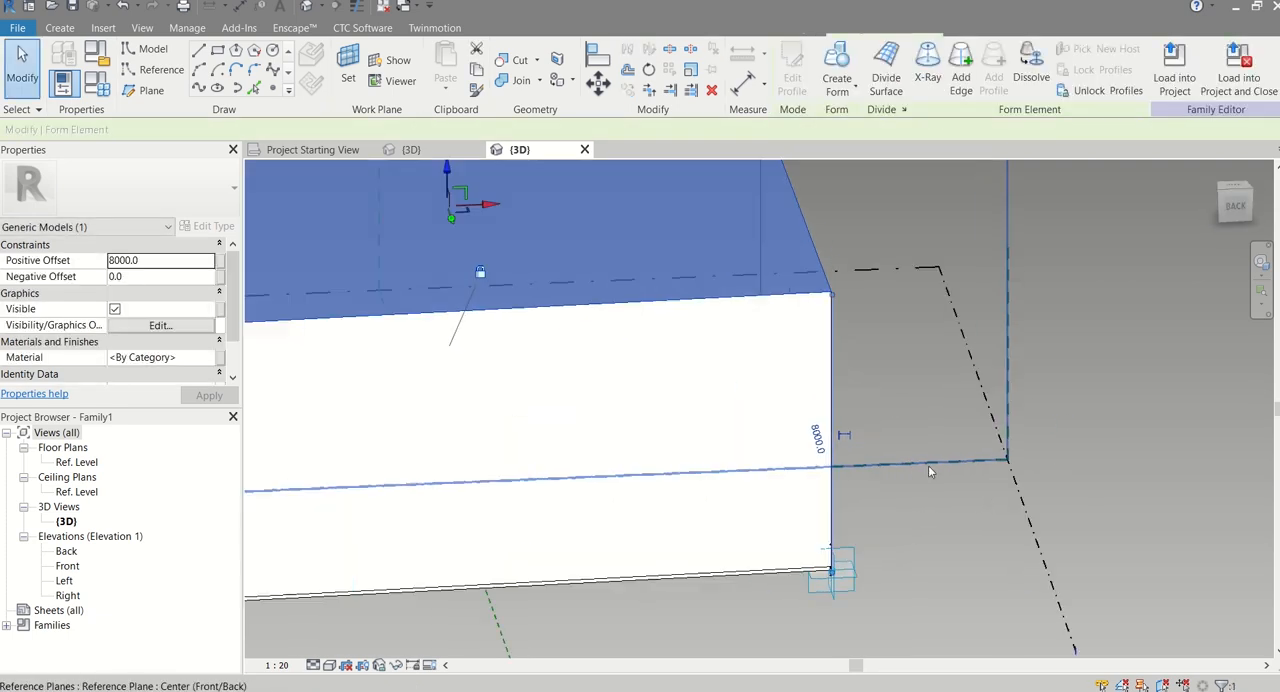
click(839, 432)
scroll(842, 400, up, 2)
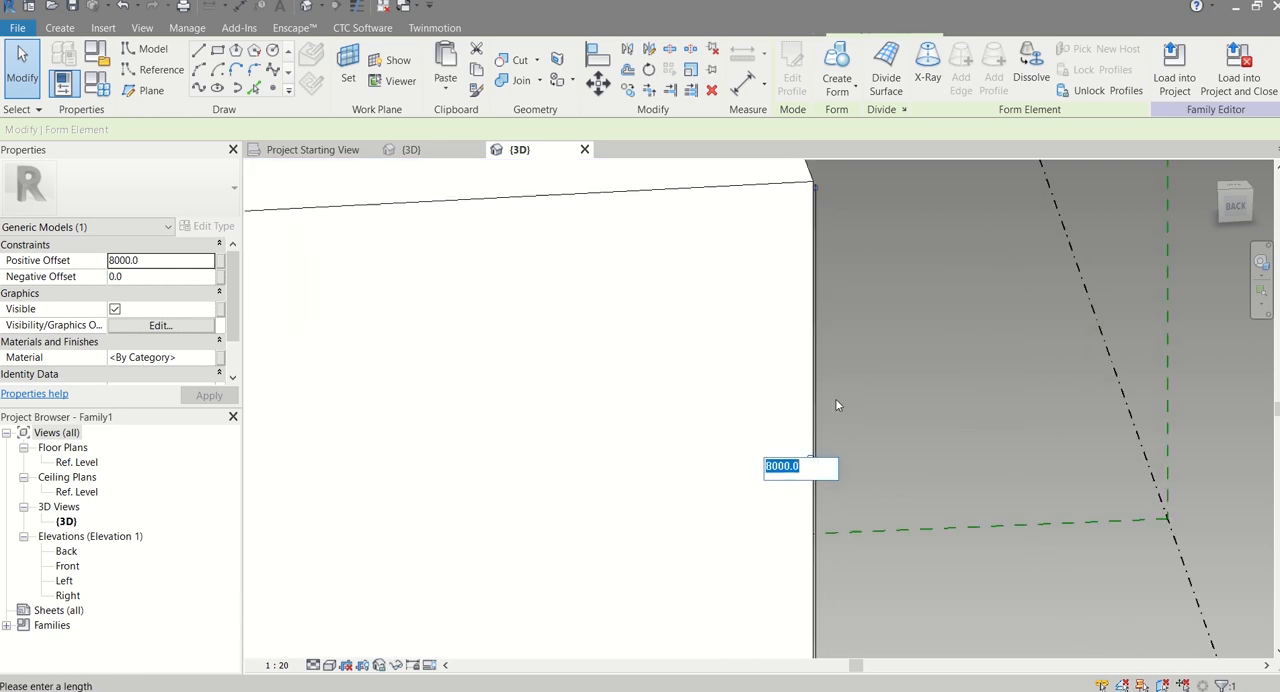
click(817, 390)
click(817, 390)
scroll(827, 462, up, 2)
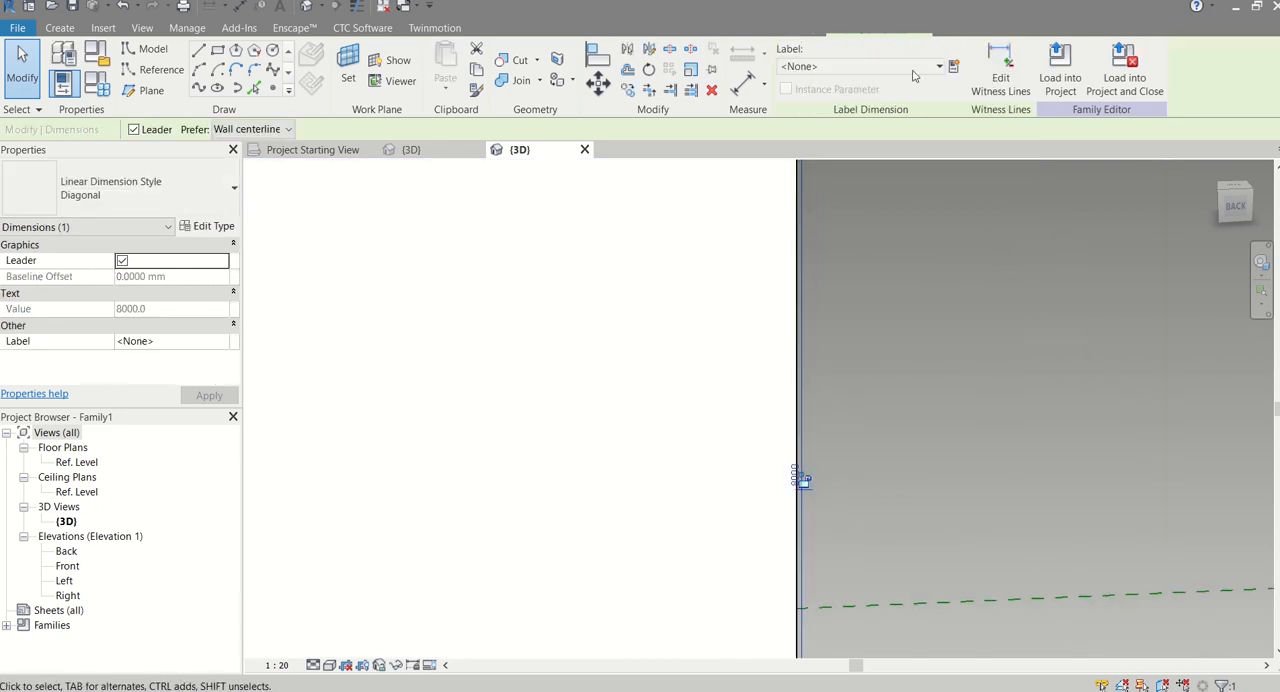
click(954, 66)
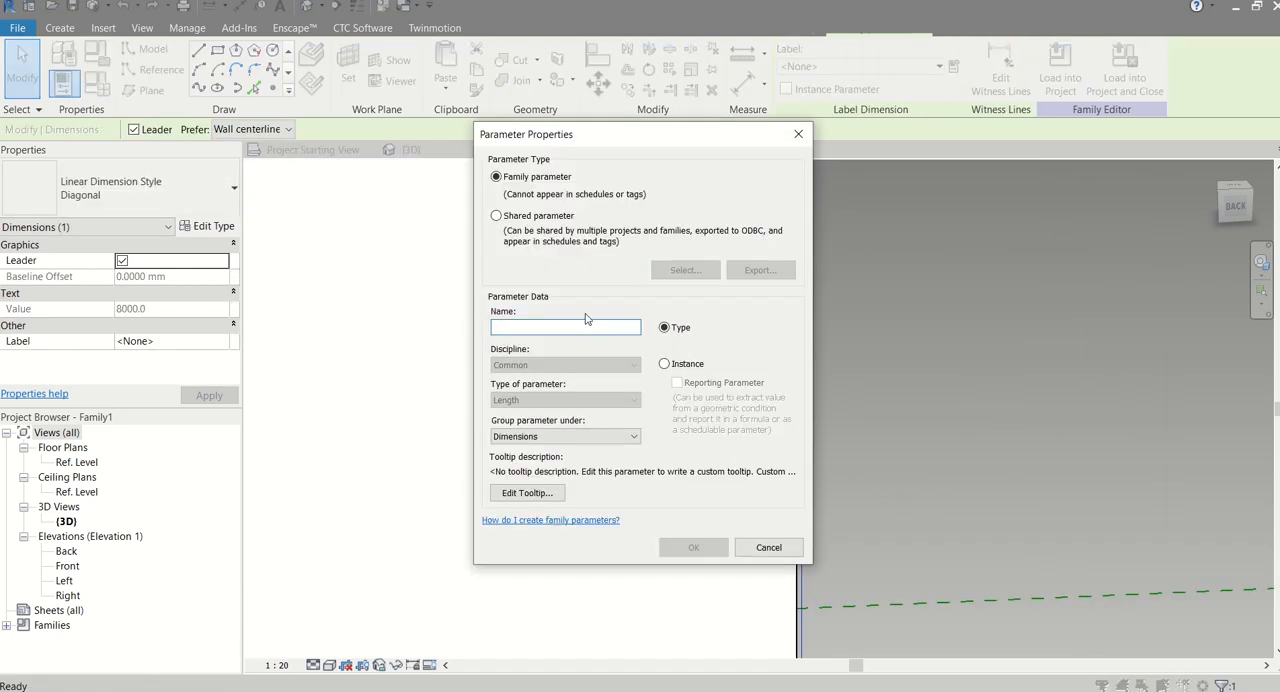
text(D2)
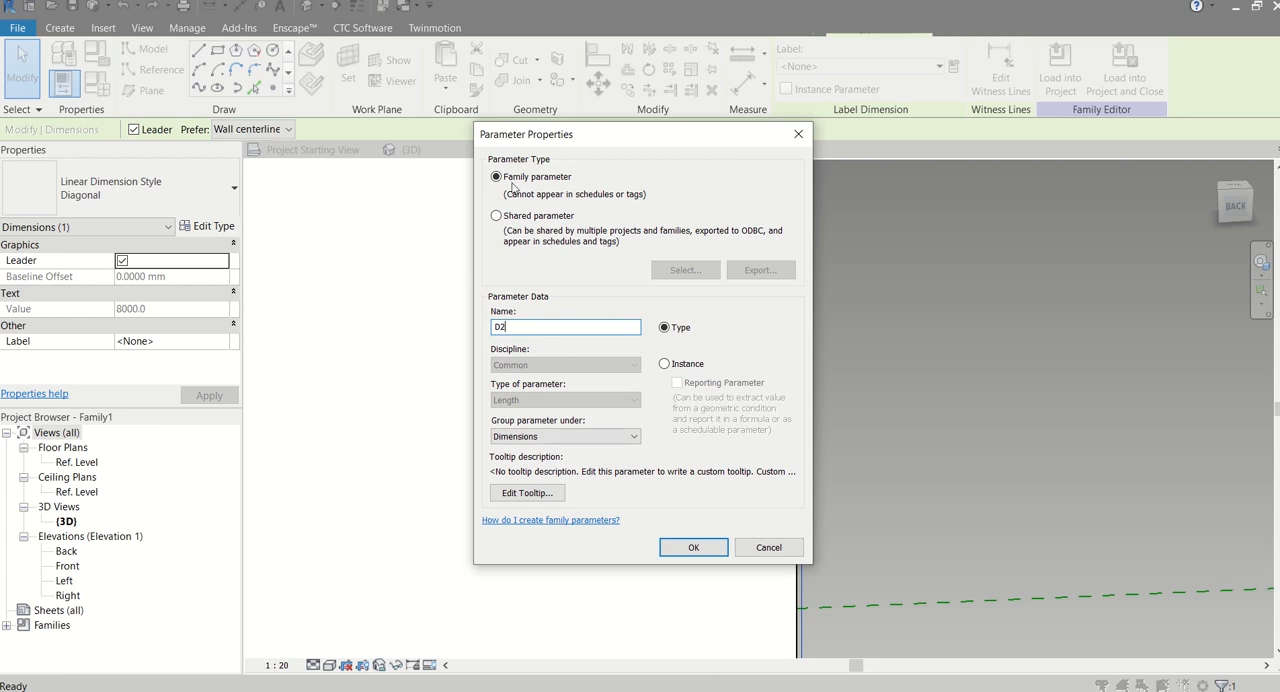
click(693, 547)
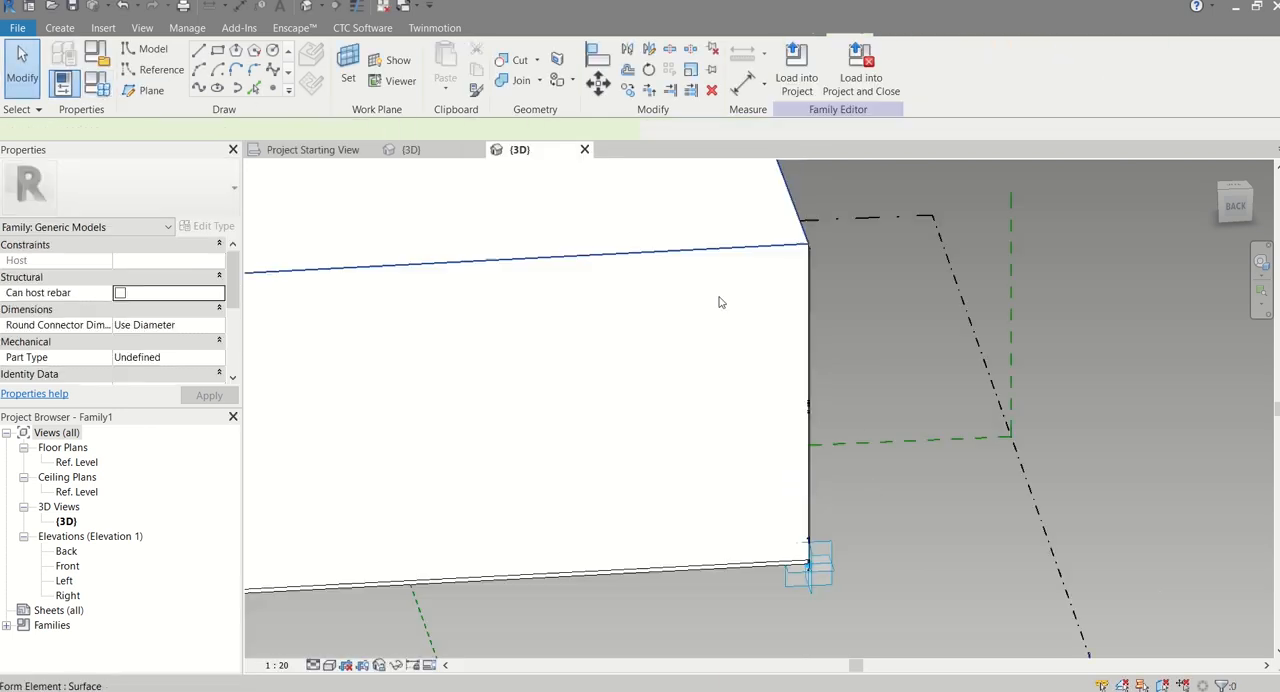
Move the second form's upper face down past the reference lines so it extends about 5750 mm below them
scroll(720, 302, down, 4)
click(551, 231)
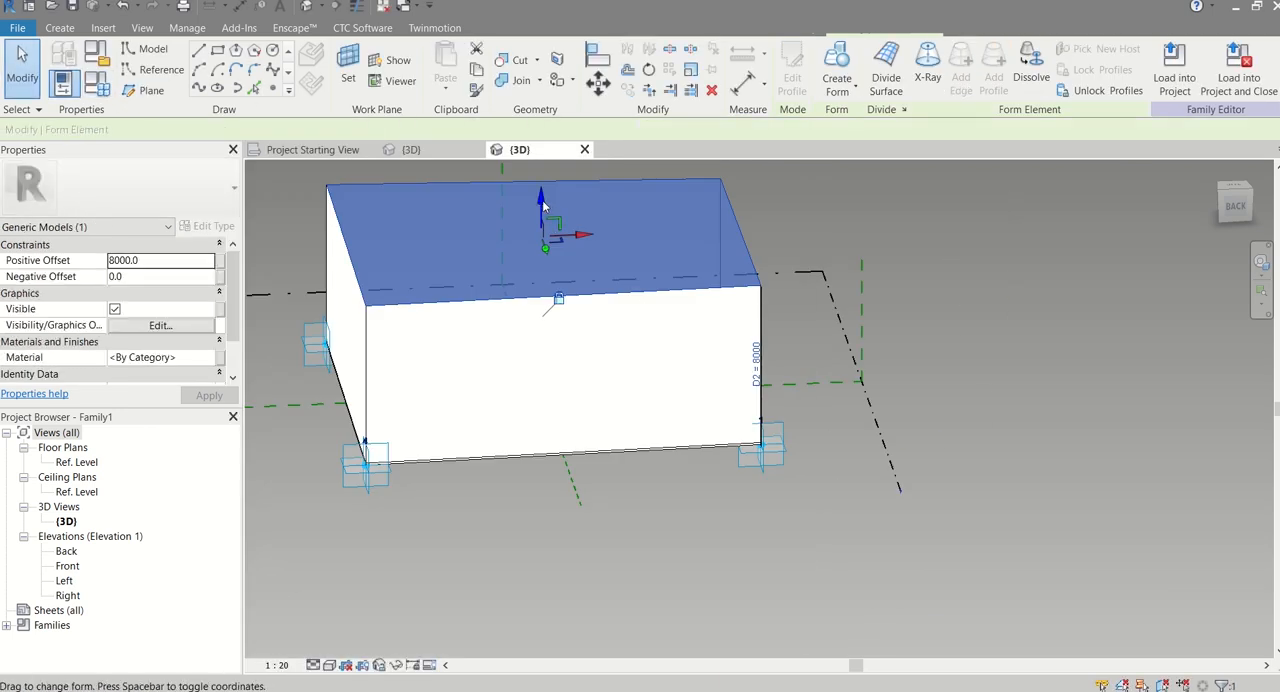
drag(542, 200, 560, 560)
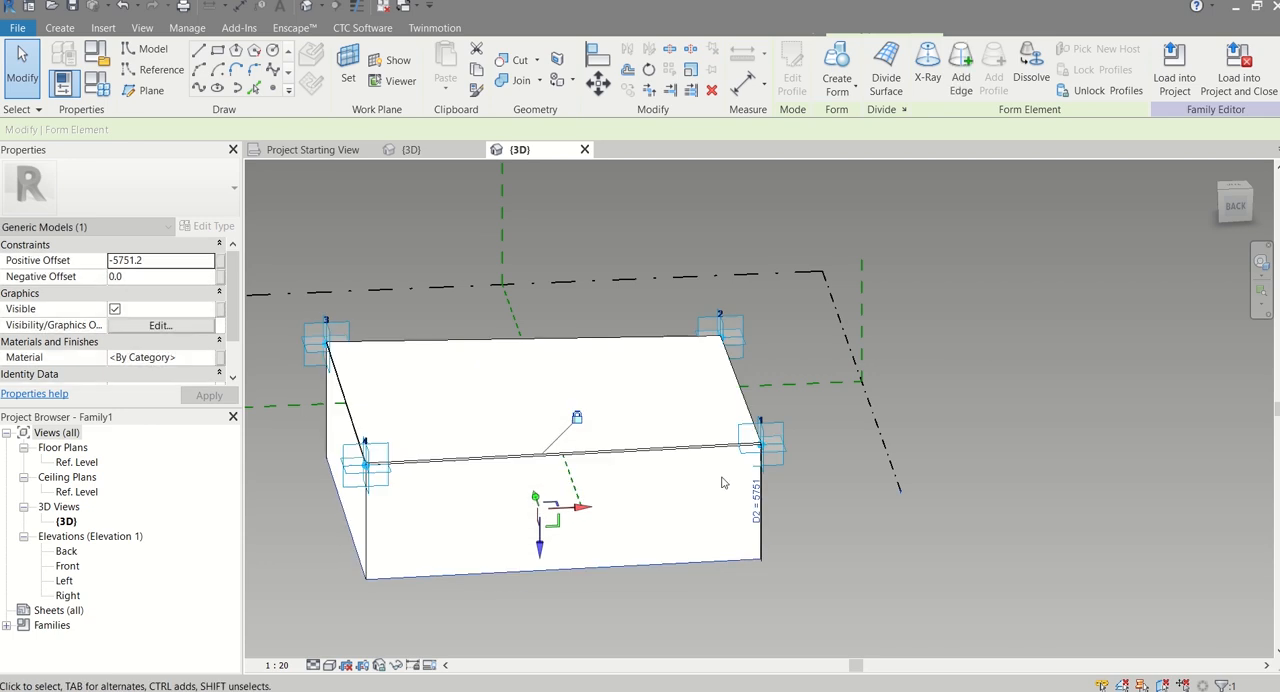
Set the D2 height dimension of the downward form to 100 mm
scroll(768, 511, up, 3)
click(756, 502)
scroll(752, 495, up, 3)
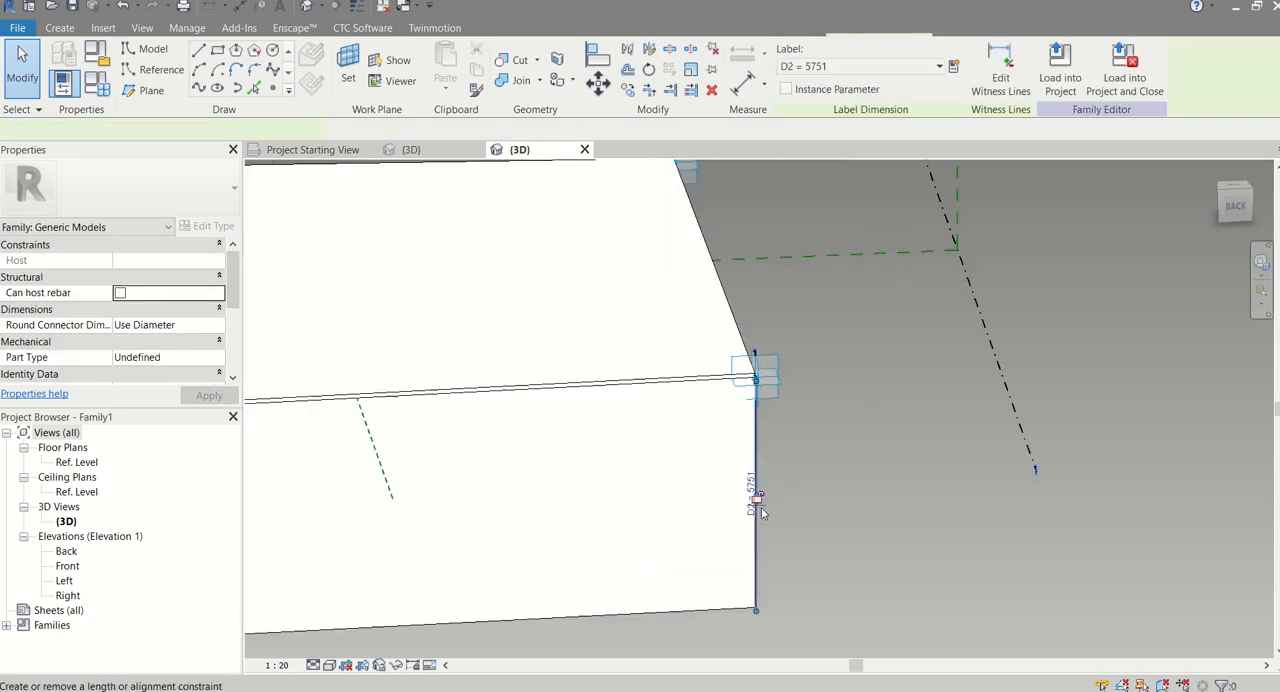
click(741, 474)
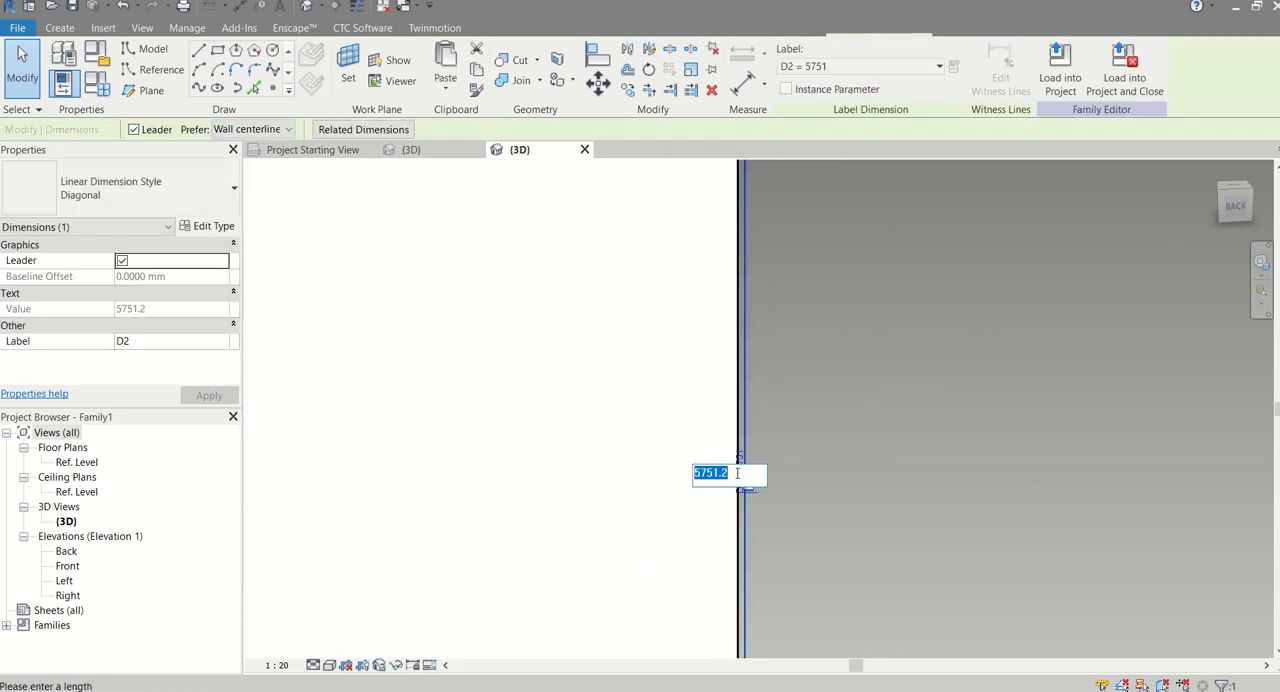
text(100)
key(Return)
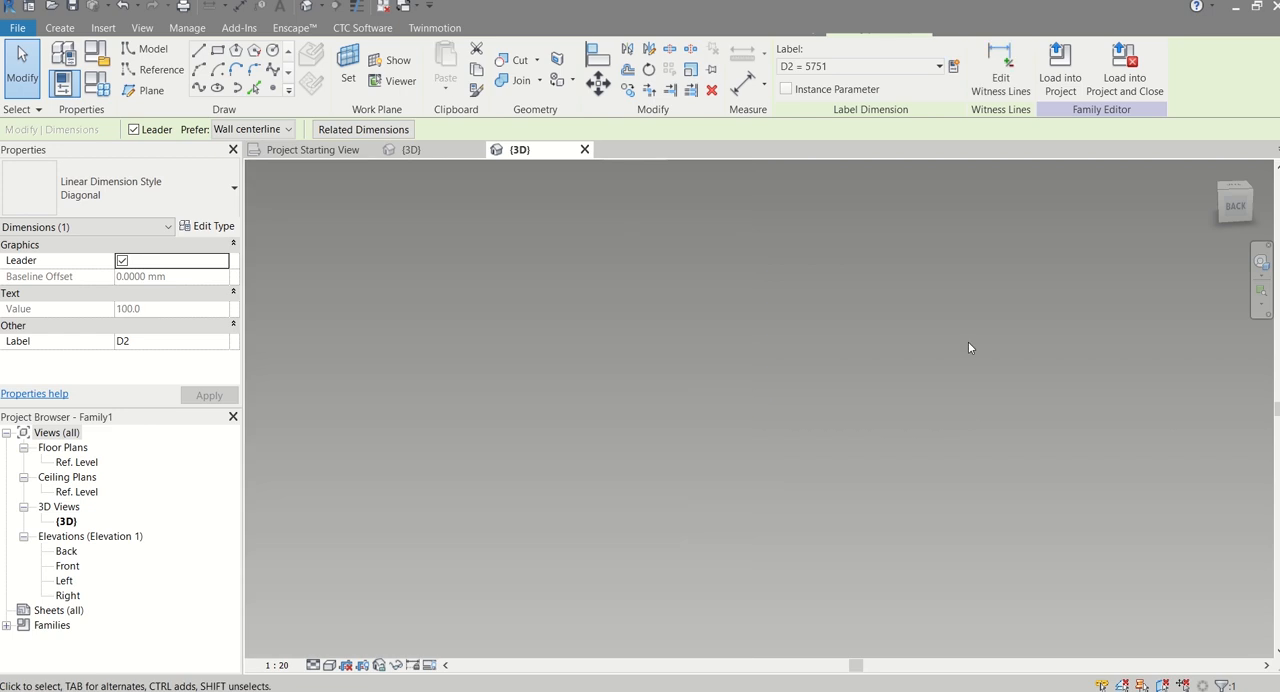
Examine the two stacked thin forms and their D1 and D2 dimensions at the corner by adaptive point 1
click(991, 341)
scroll(699, 531, down, 5)
scroll(699, 531, down, 3)
scroll(694, 428, up, 8)
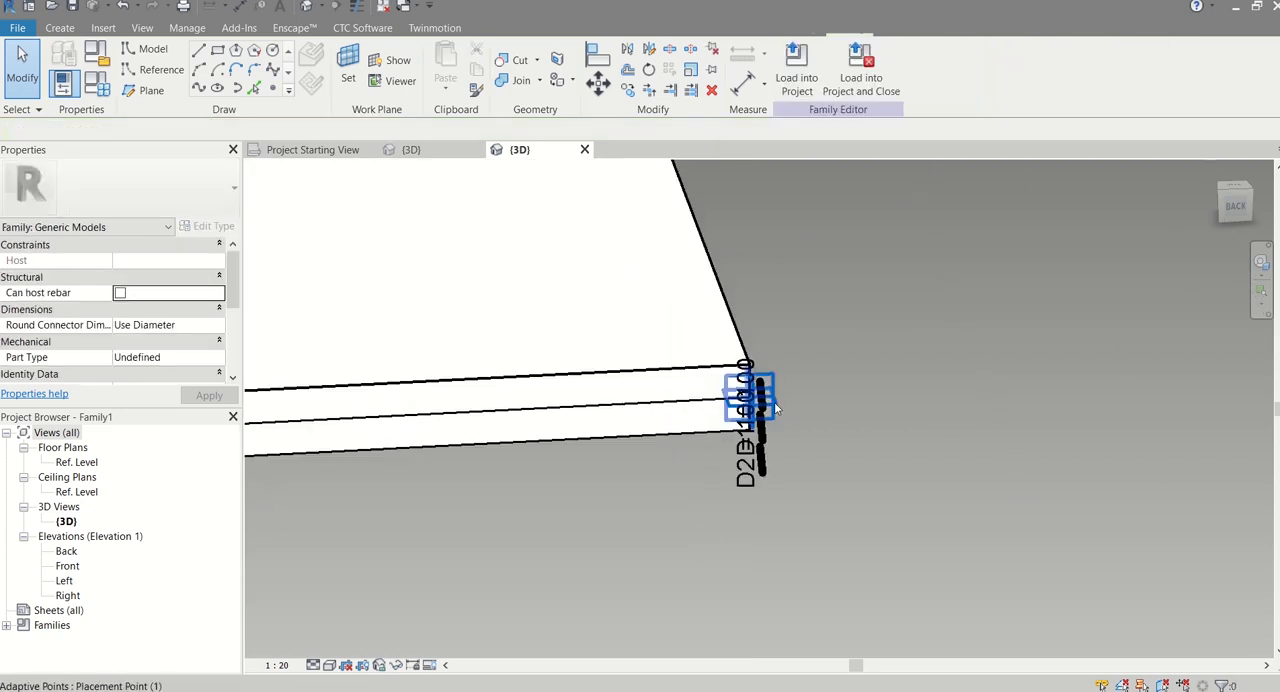
scroll(862, 409, down, 1)
middle_drag(844, 330, 954, 395)
scroll(840, 335, down, 4)
middle_drag(592, 327, 873, 433)
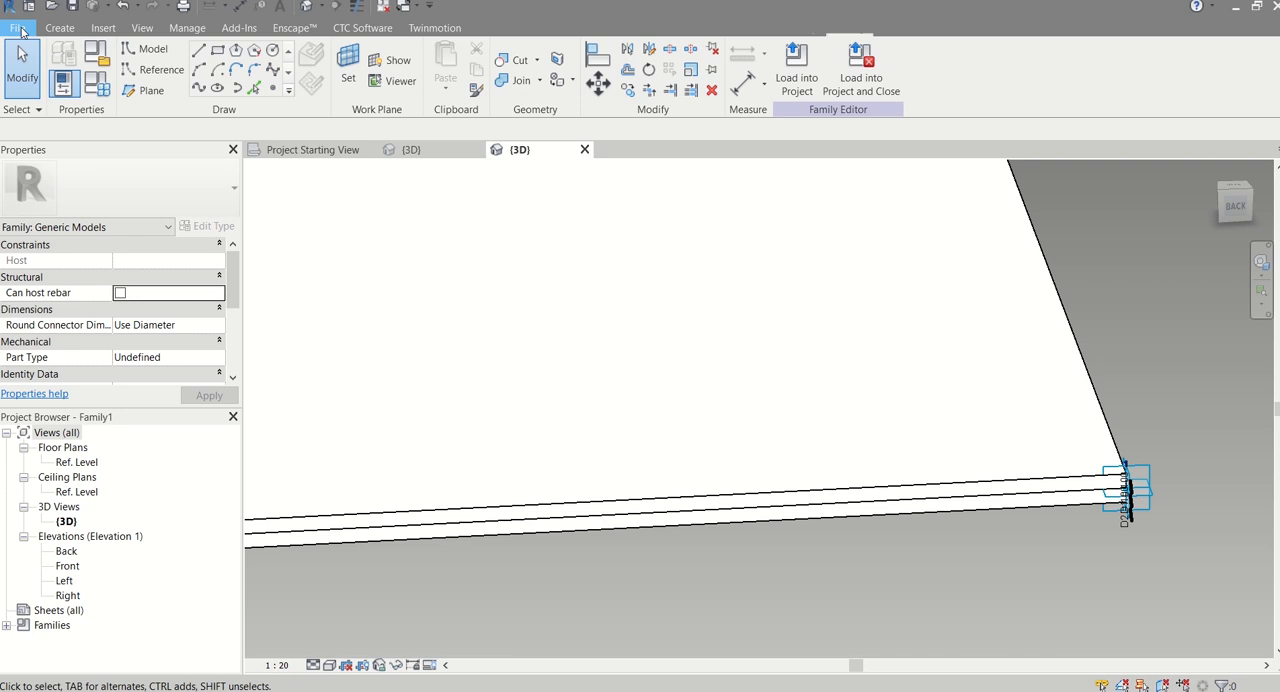
Save the family to the Desktop as GREVIT ROOF.rfa
click(20, 28)
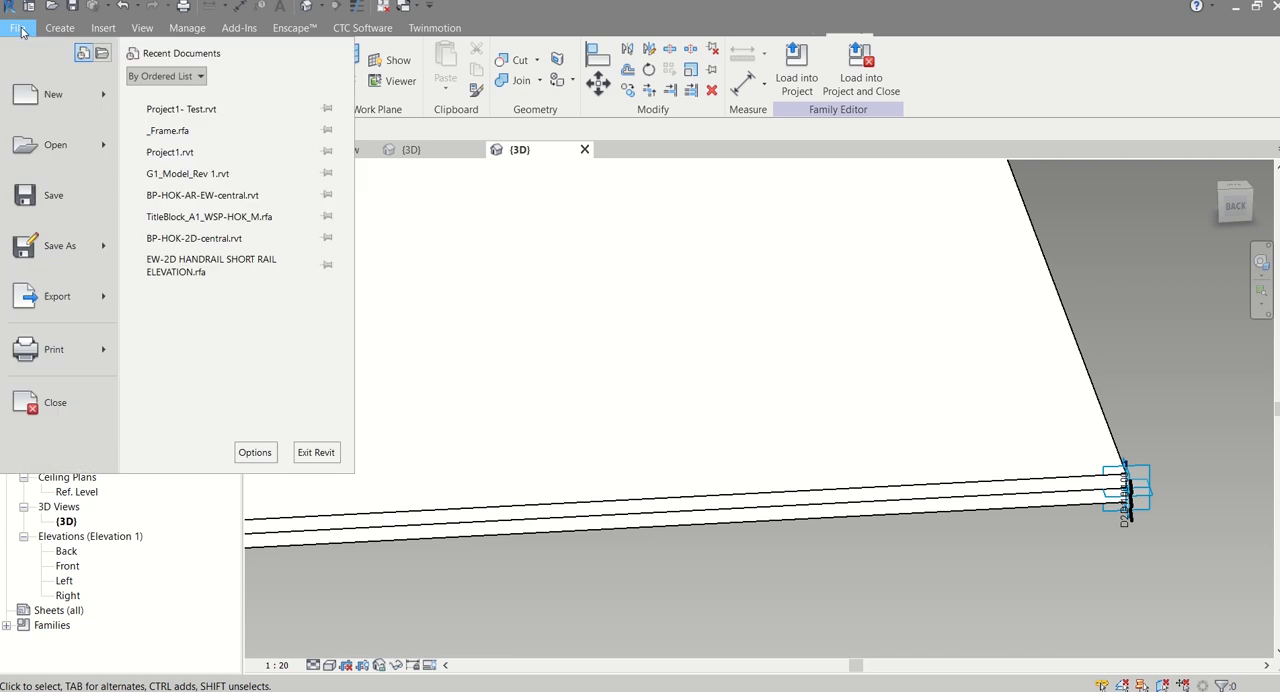
click(46, 194)
click(358, 405)
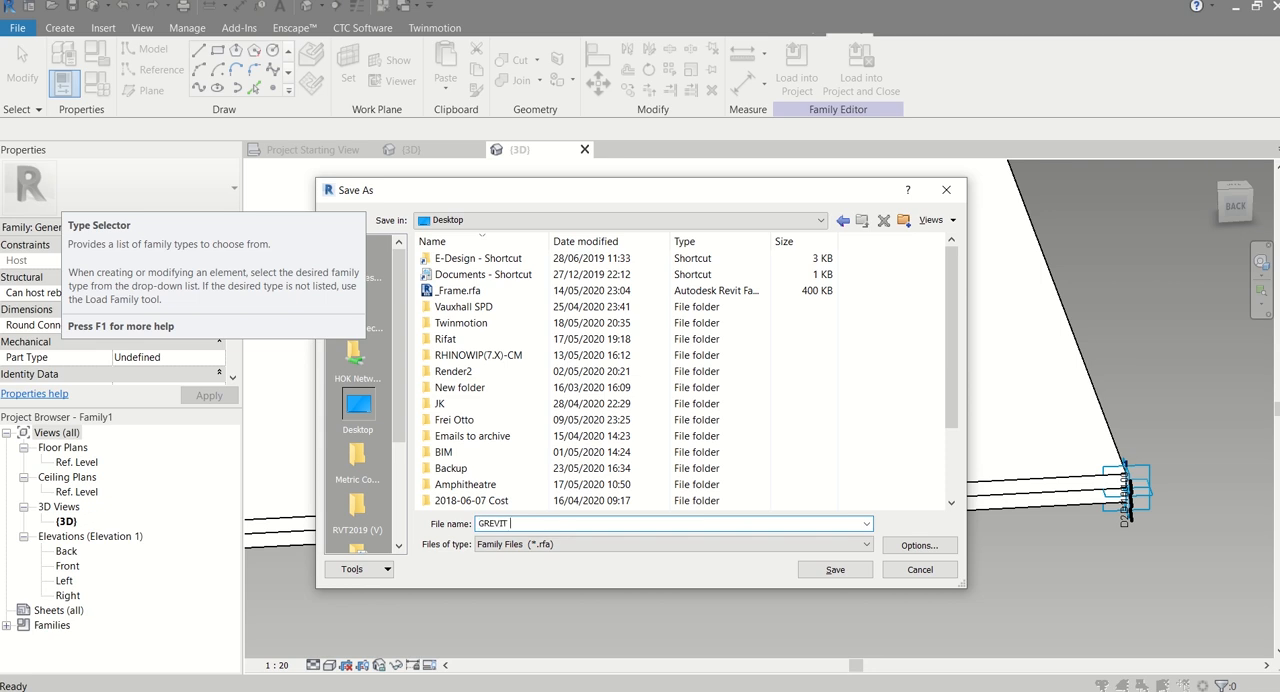
key(Return)
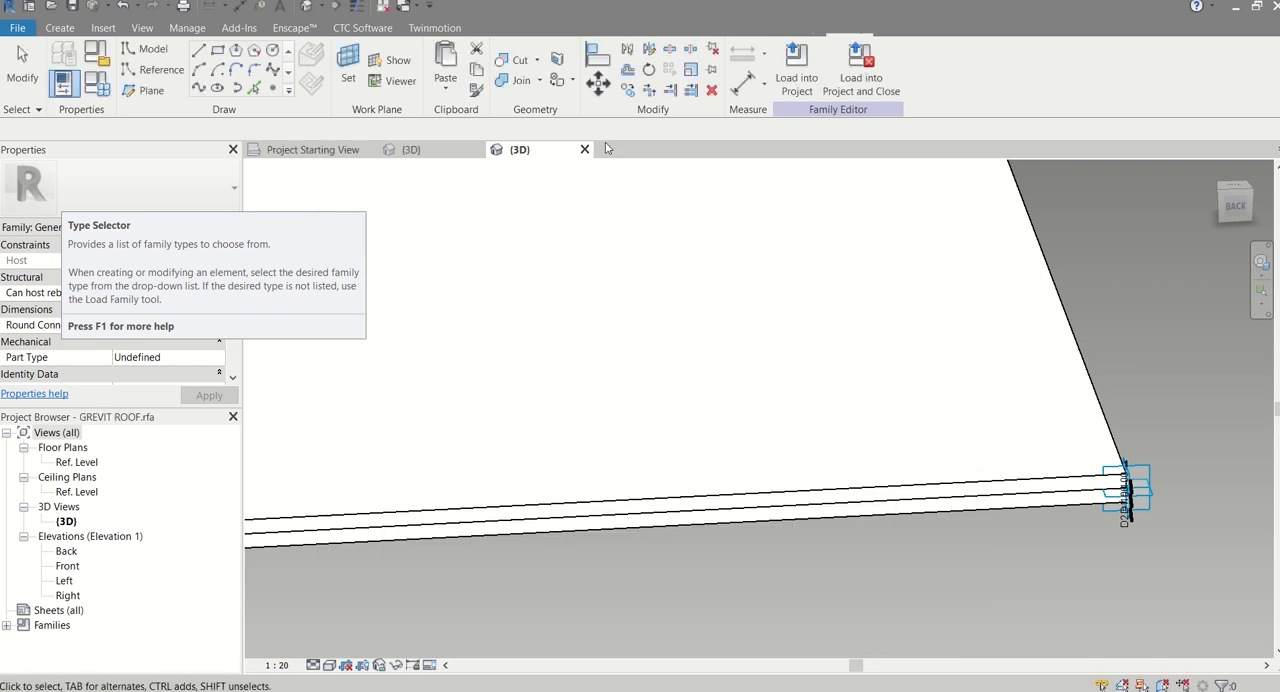
Load the roof family into the project and show the project's 3D view
click(778, 80)
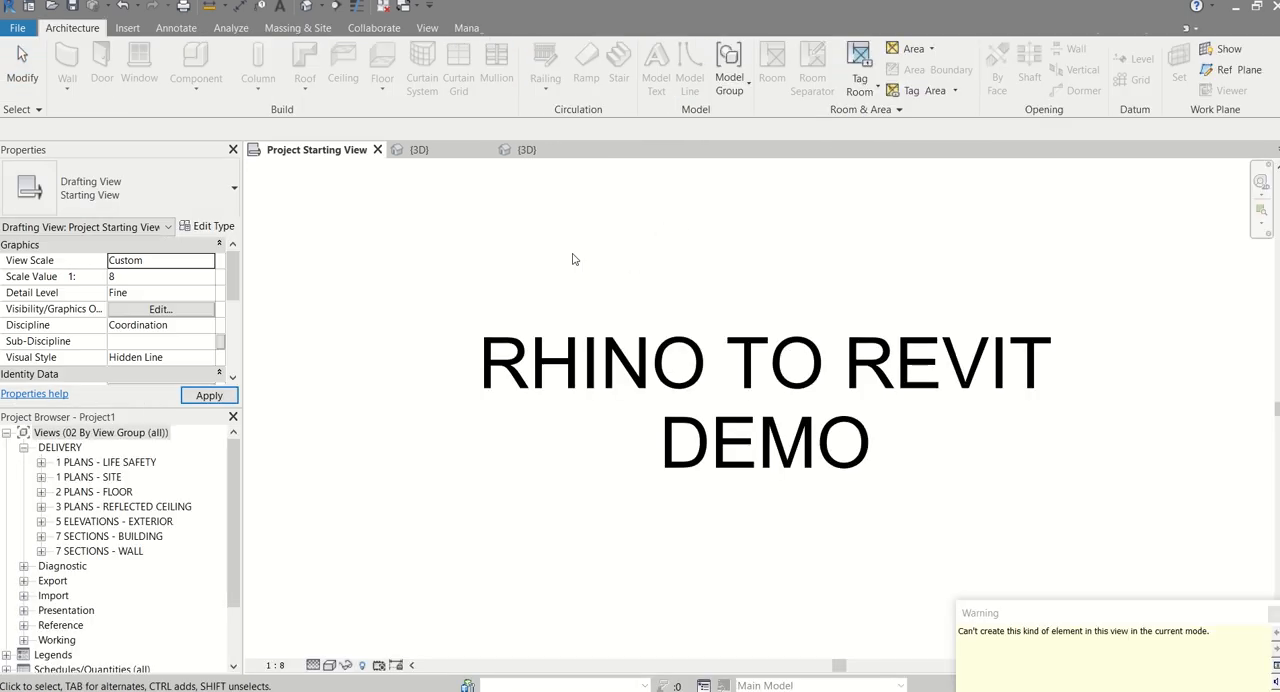
click(417, 149)
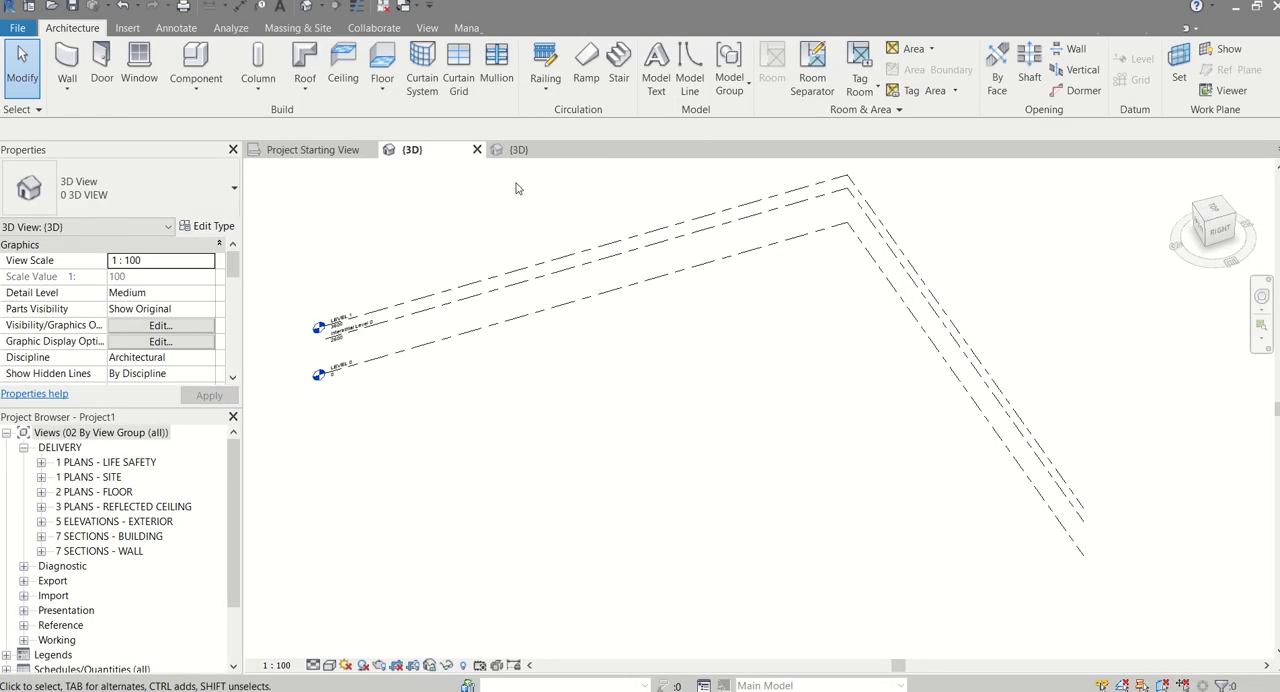
click(529, 153)
click(461, 150)
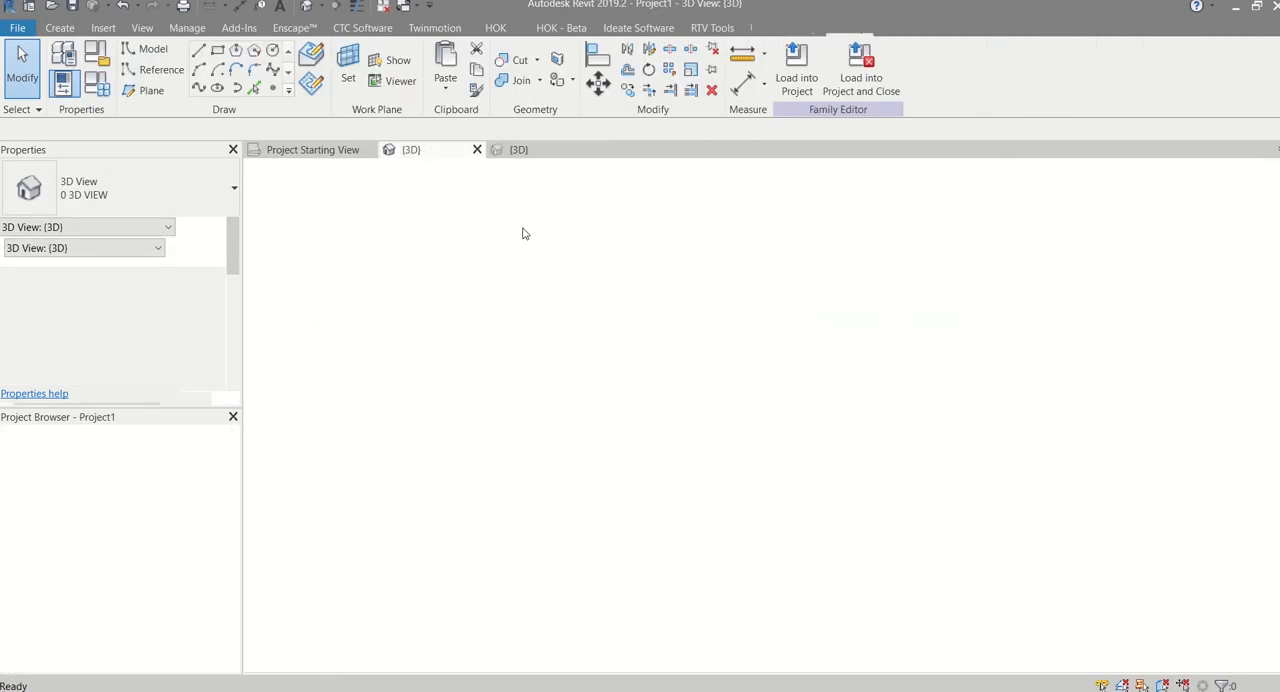
Locate the loaded GREVIT ROOF family among the project's Generic Models families
drag(234, 503, 230, 597)
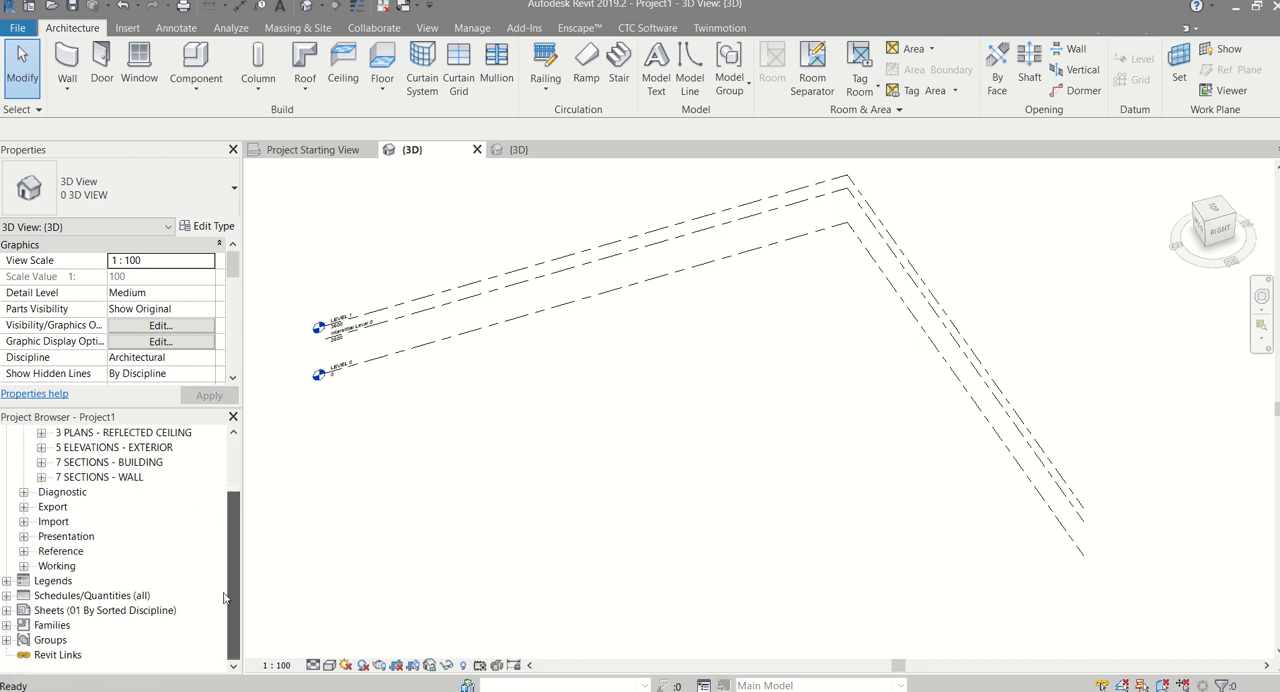
click(7, 625)
scroll(68, 607, down, 4)
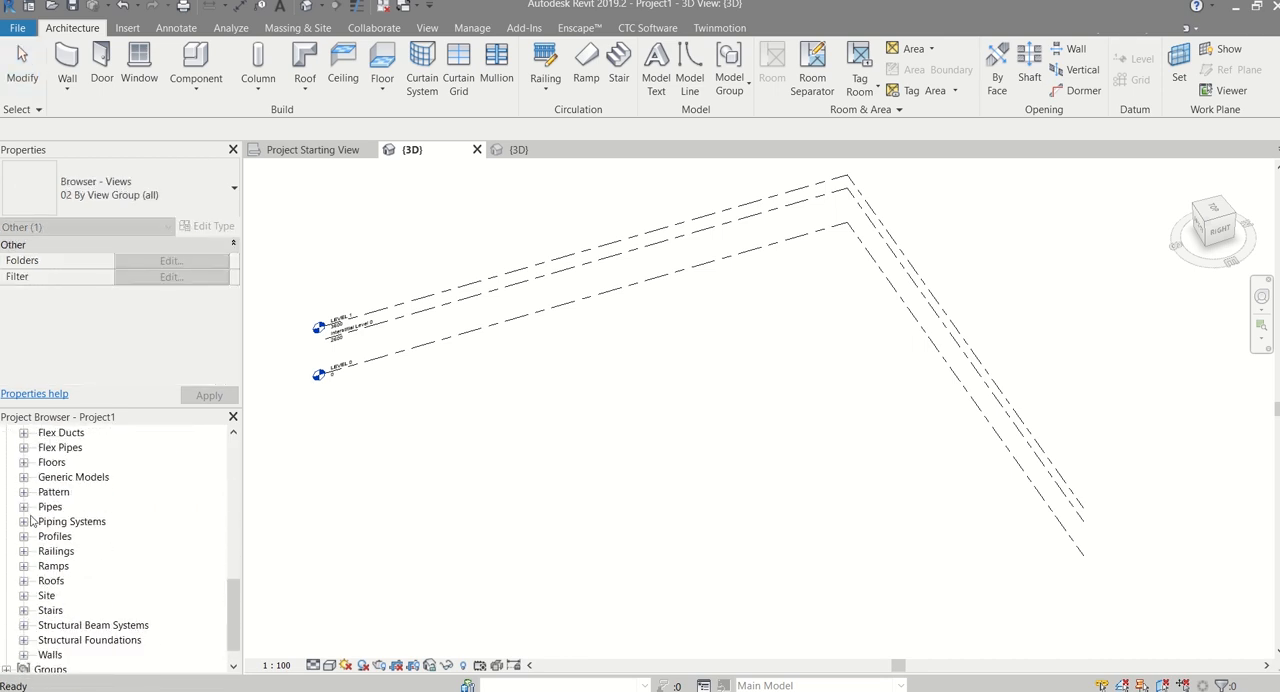
click(24, 478)
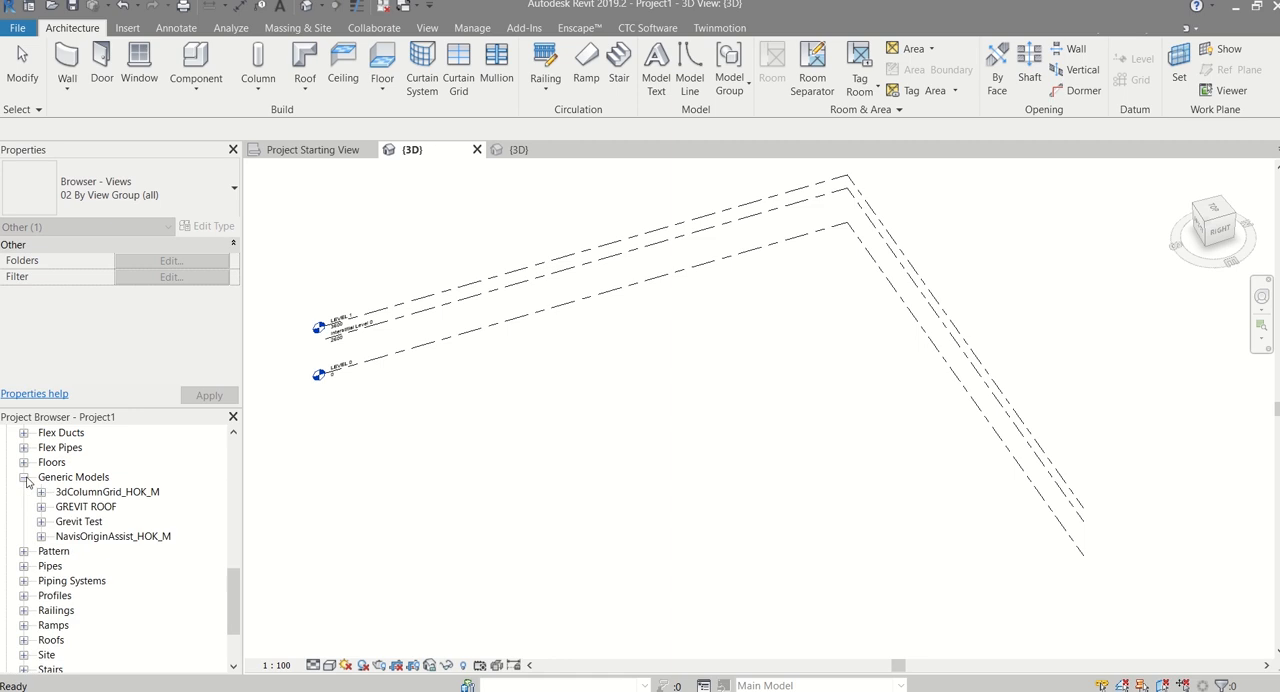
click(74, 507)
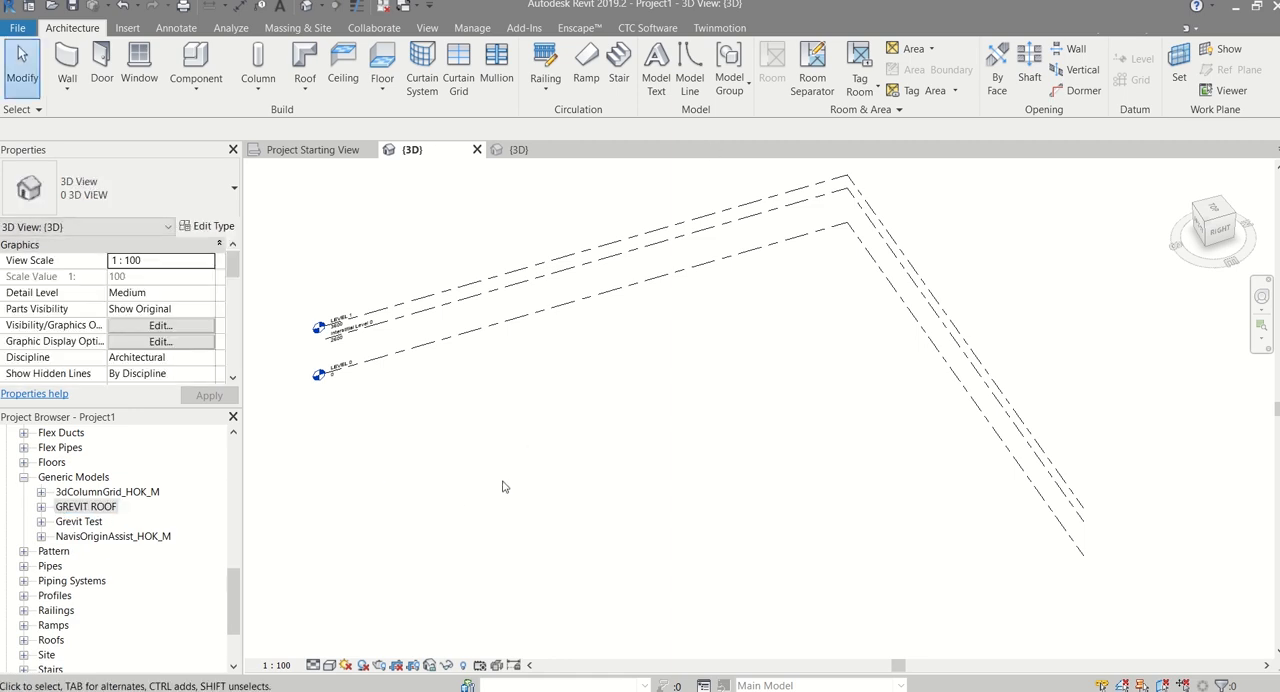
Switch to Grasshopper and add a panel containing GREVIT ROOF next to the Grevit Revit Adaptive Component
mouse_move(140, 680)
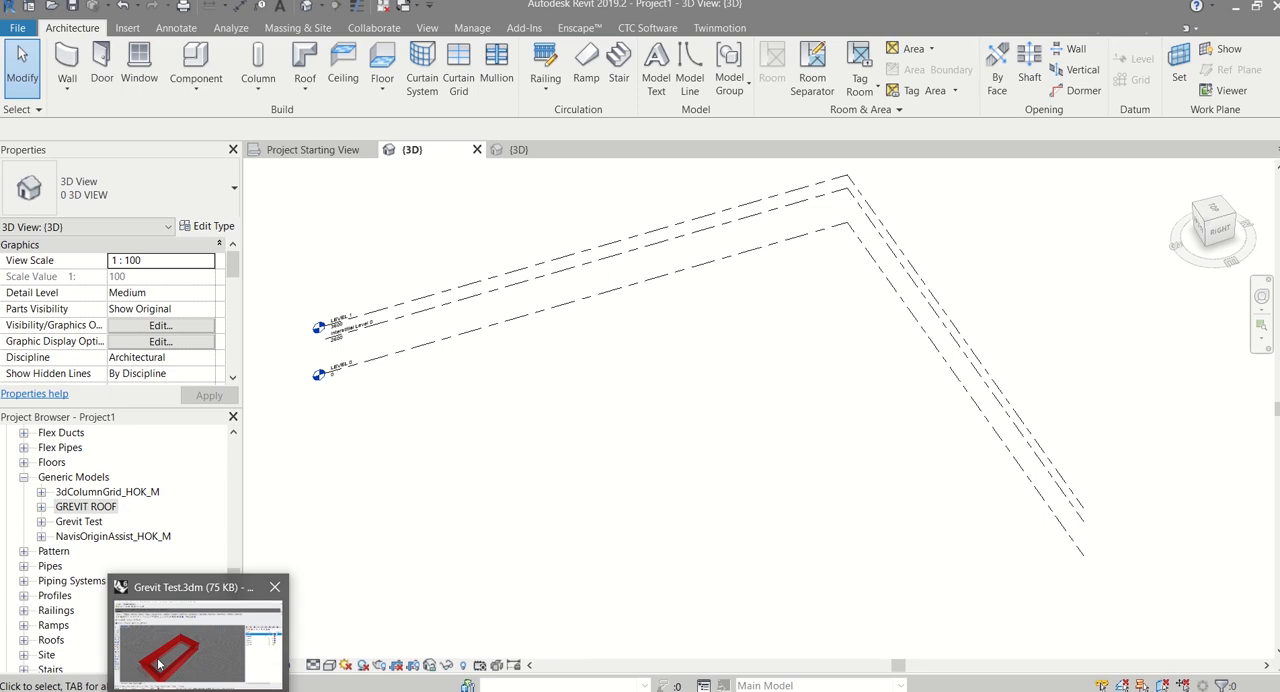
click(190, 640)
scroll(857, 466, up, 4)
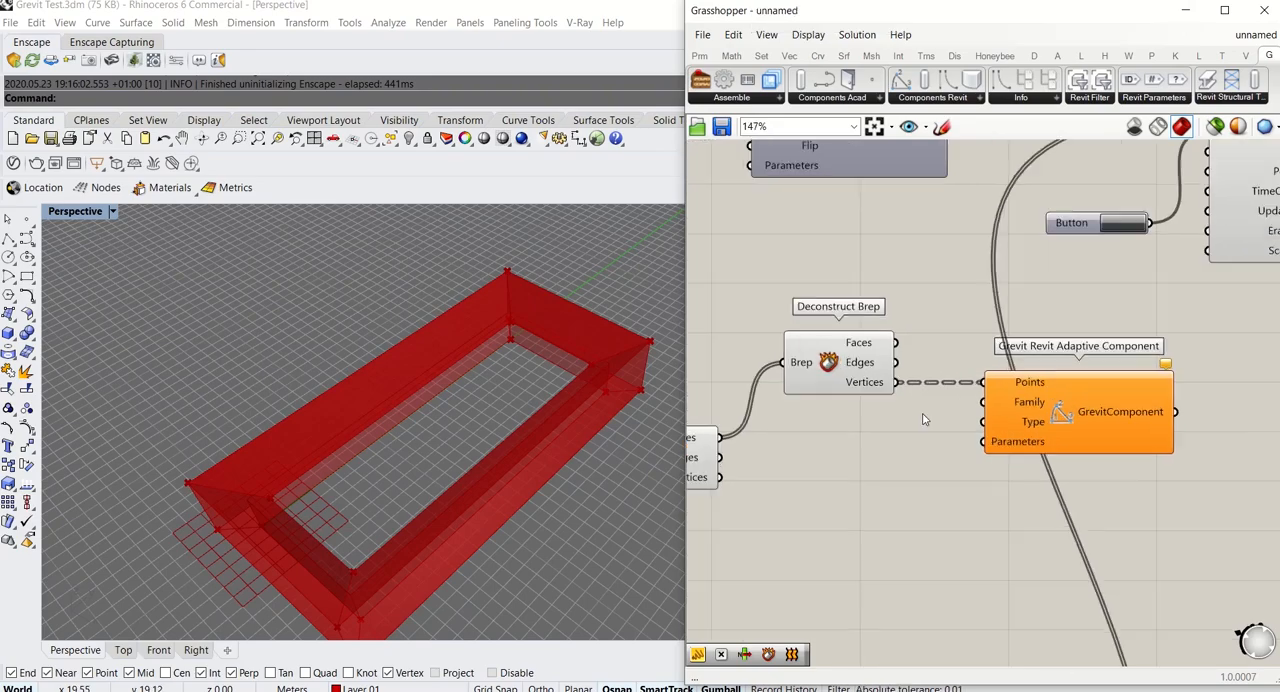
double_click(786, 486)
text(panel)
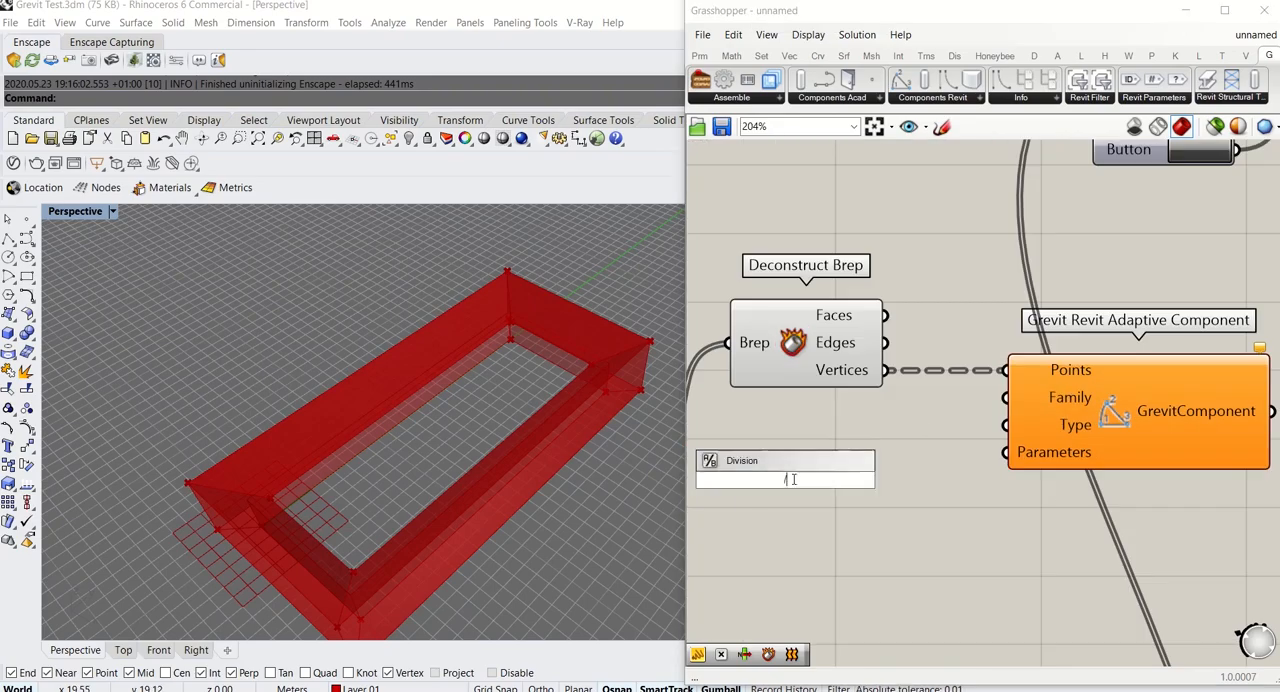
key(Return)
double_click(794, 483)
text(GR)
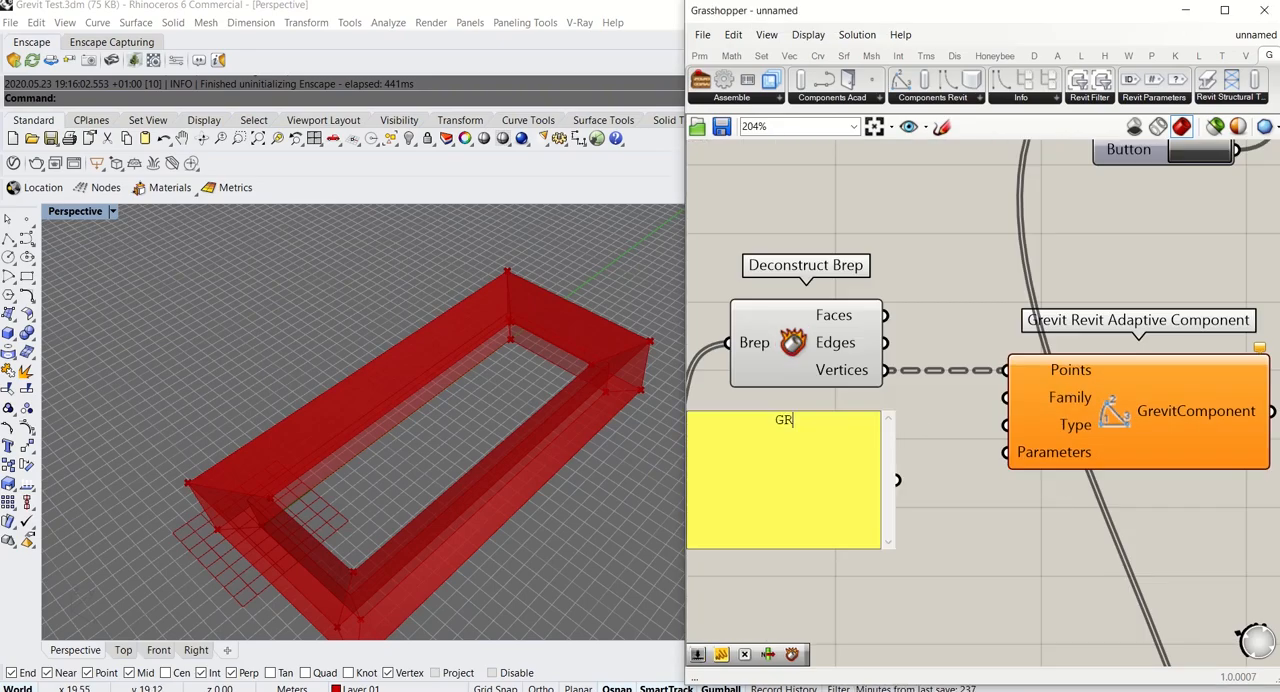
text(EVIT ROOF)
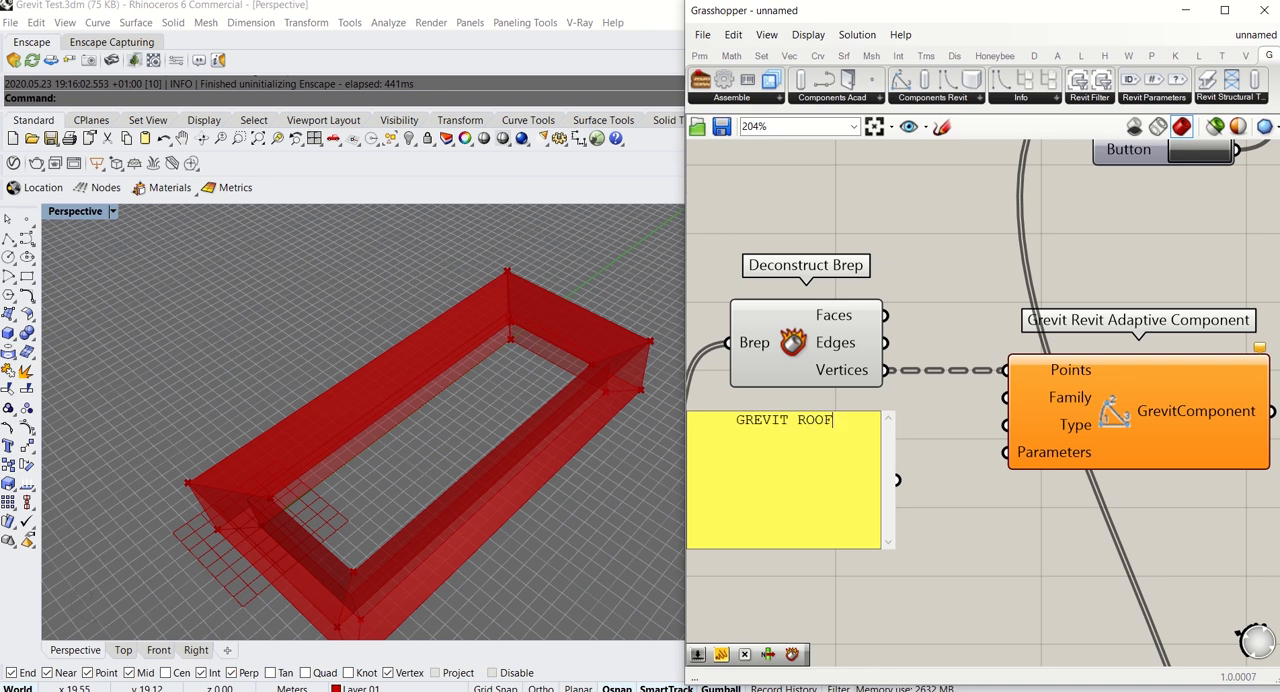
click(980, 533)
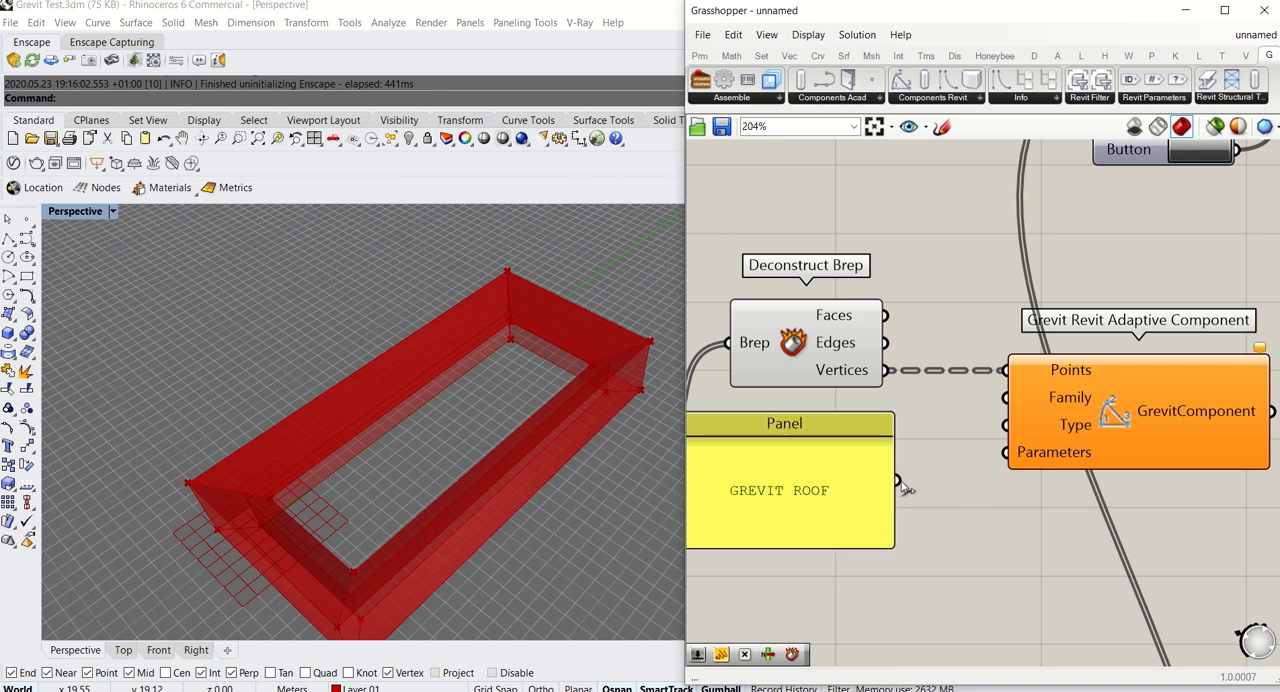
Connect the GREVIT ROOF panel to the adaptive component's Family and Type inputs, and wire its output to Grevit Send's Components input
drag(897, 480, 930, 500)
scroll(930, 500, down, 4)
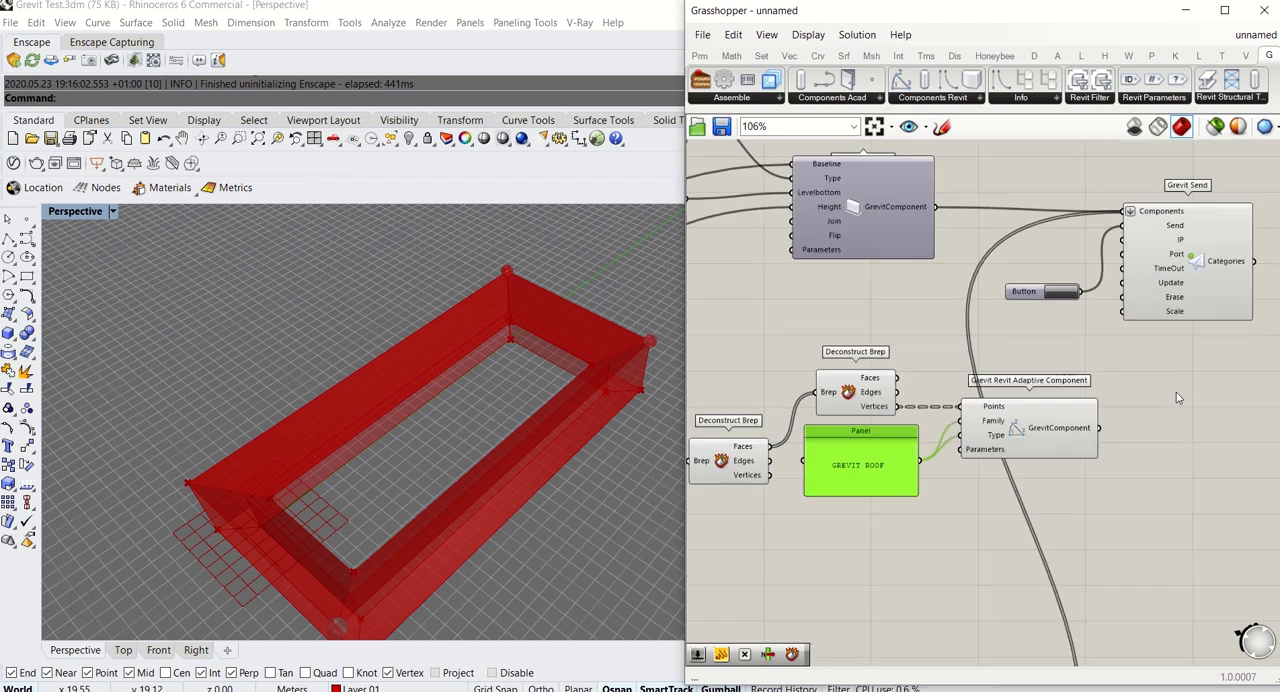
right_drag(1162, 400, 1053, 441)
drag(995, 465, 1016, 256)
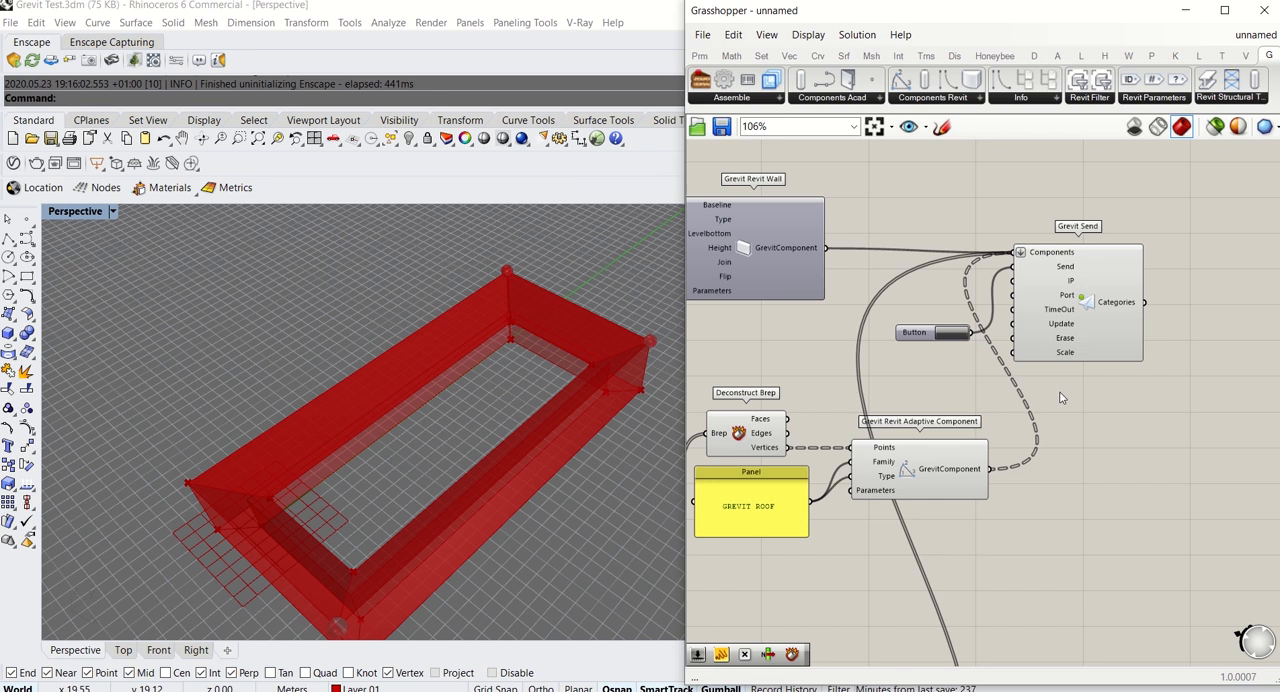
click(1072, 320)
click(1131, 423)
scroll(1088, 420, down, 4)
mouse_move(1103, 488)
right_down()
mouse_move(1120, 440)
mouse_move(1105, 475)
right_up()
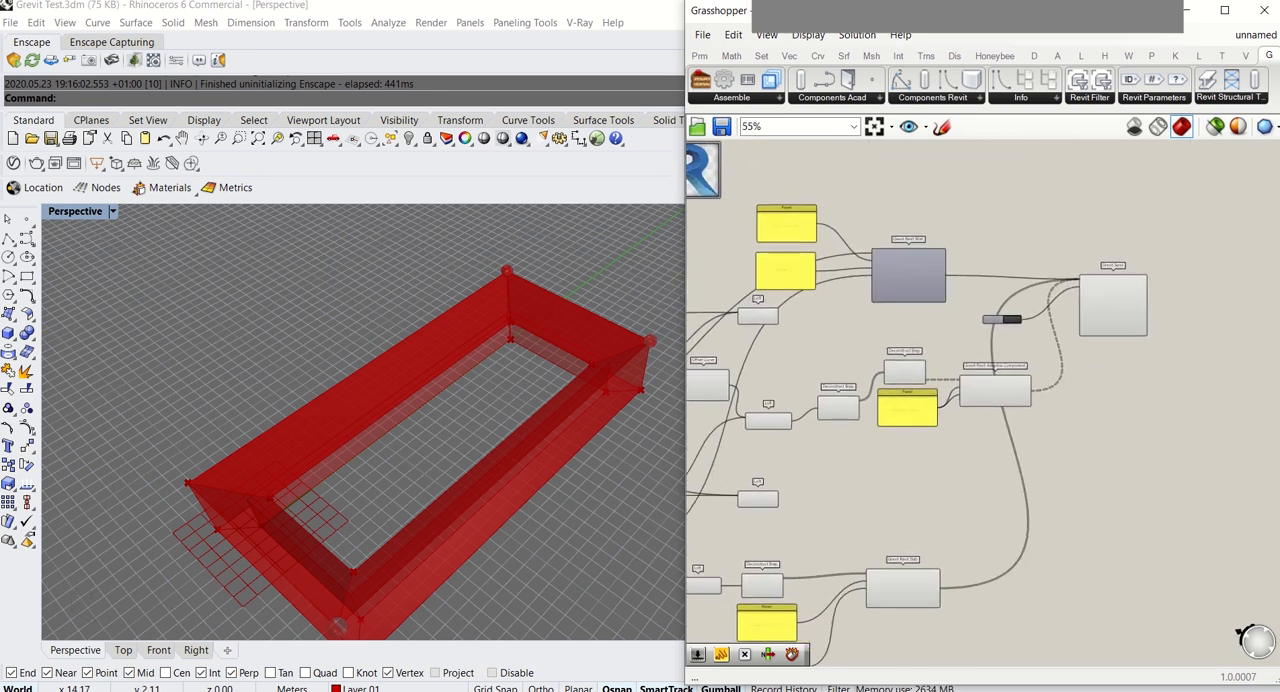
Start the Grevit receiver in Revit and send the Grasshopper components to it
click(238, 686)
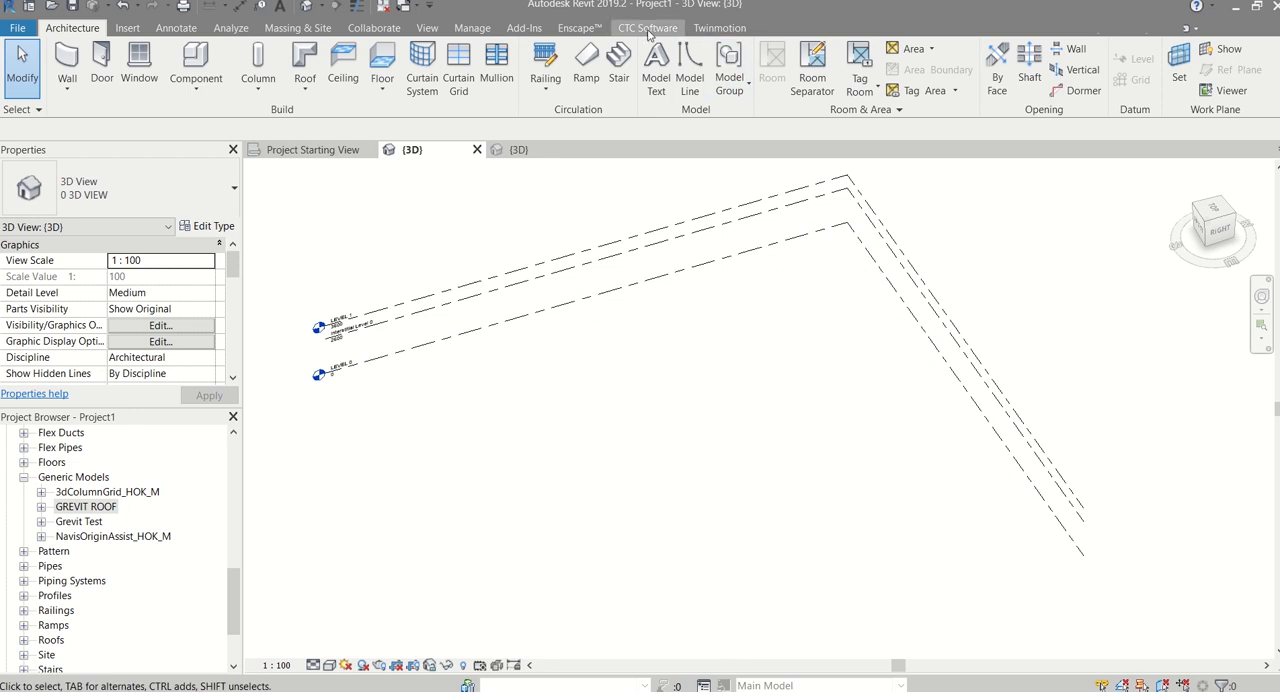
click(524, 28)
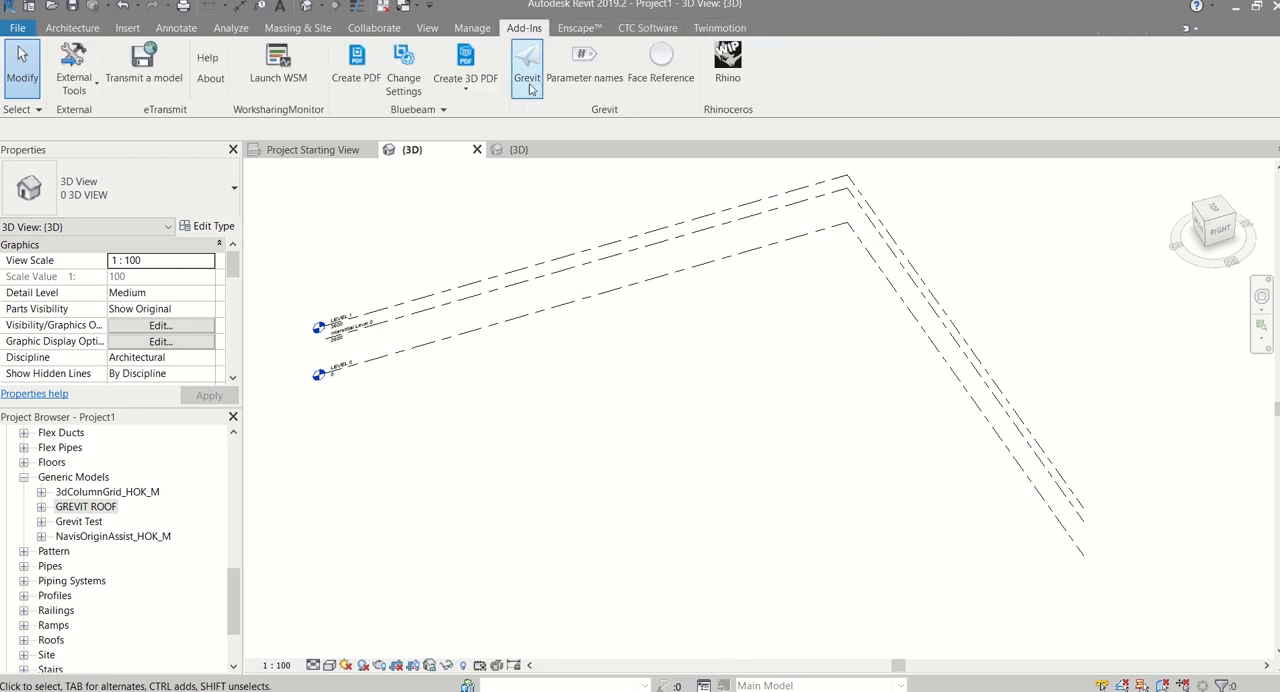
click(527, 72)
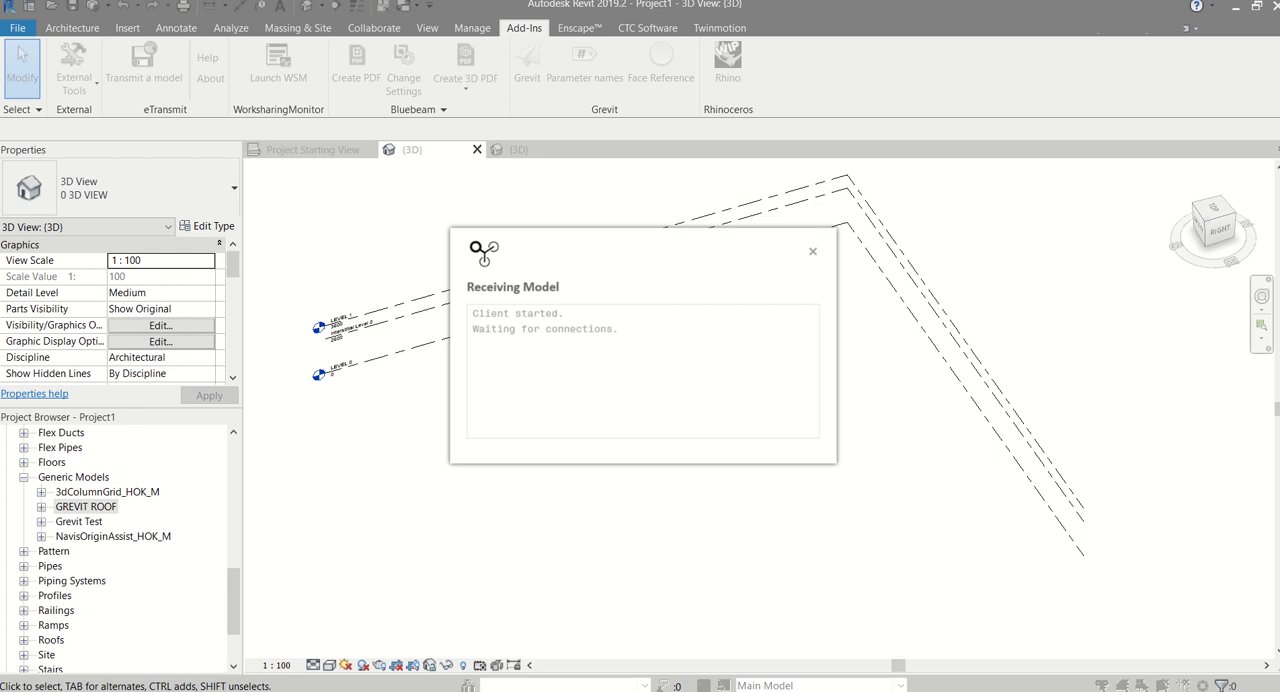
mouse_move(208, 644)
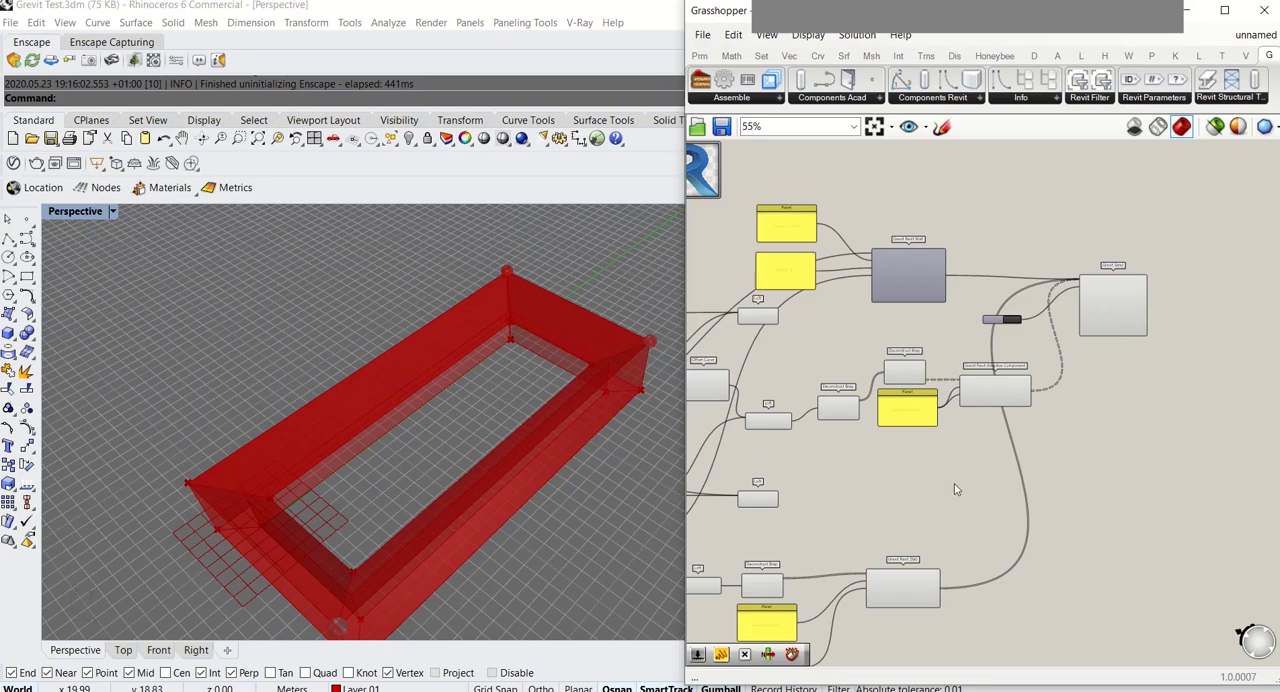
scroll(1028, 338, up, 3)
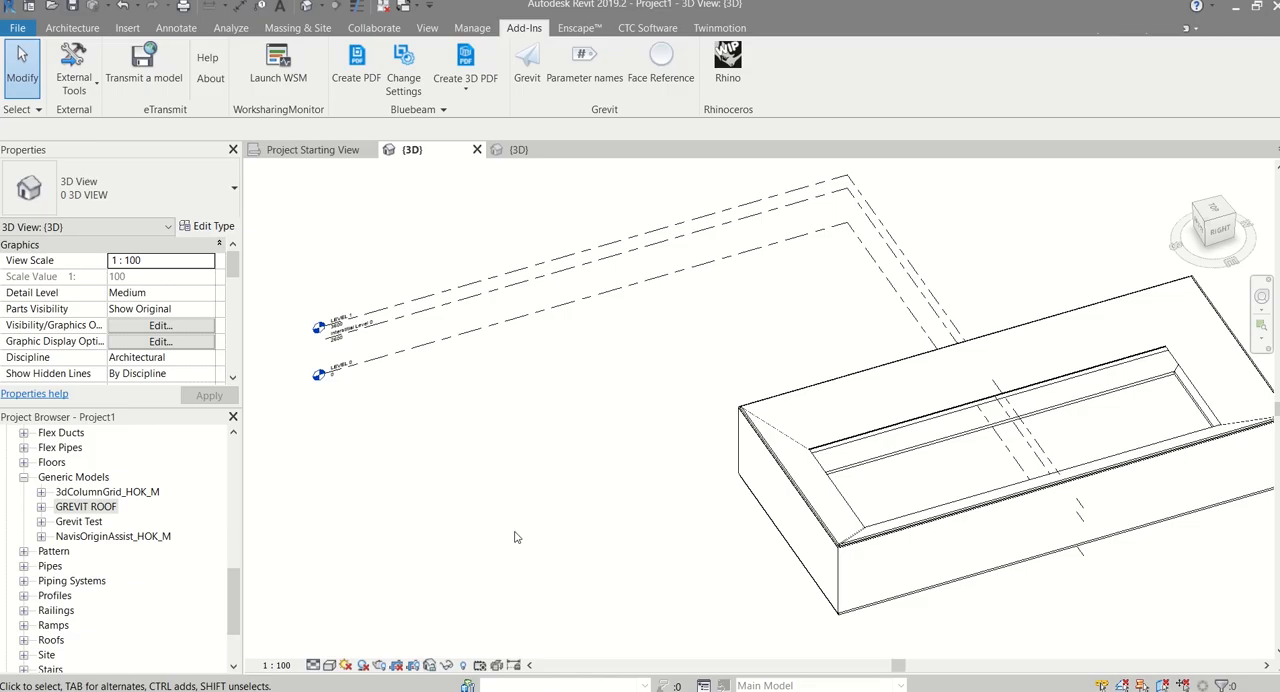
shift+middle_drag(880, 340, 700, 455)
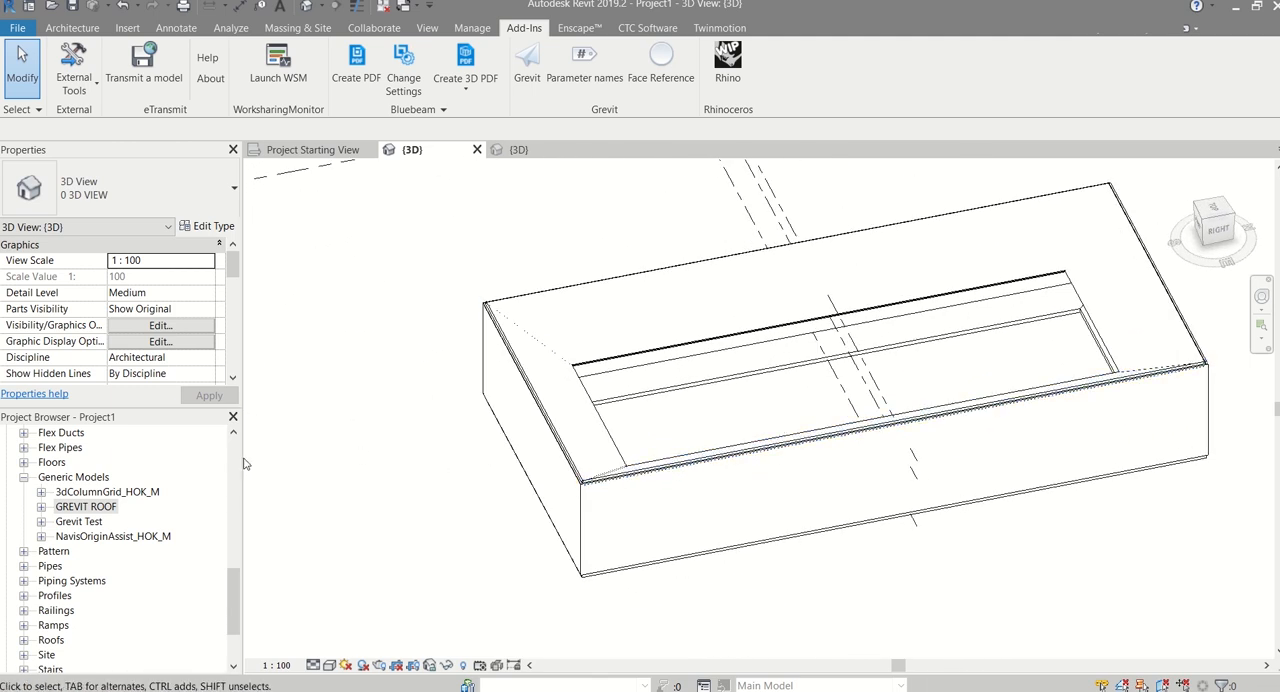
Turn on the Section Box for the project's 3D view in Revit
scroll(445, 485, down, 5)
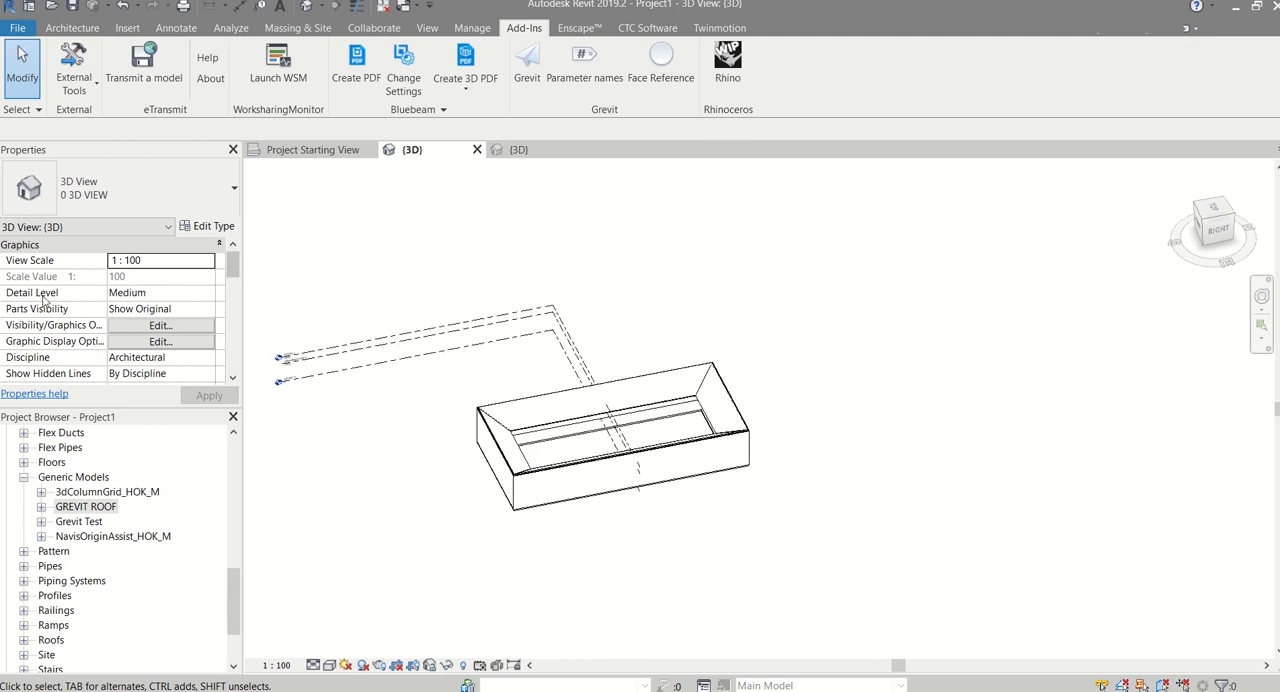
scroll(115, 322, down, 5)
scroll(115, 322, up, 3)
click(120, 297)
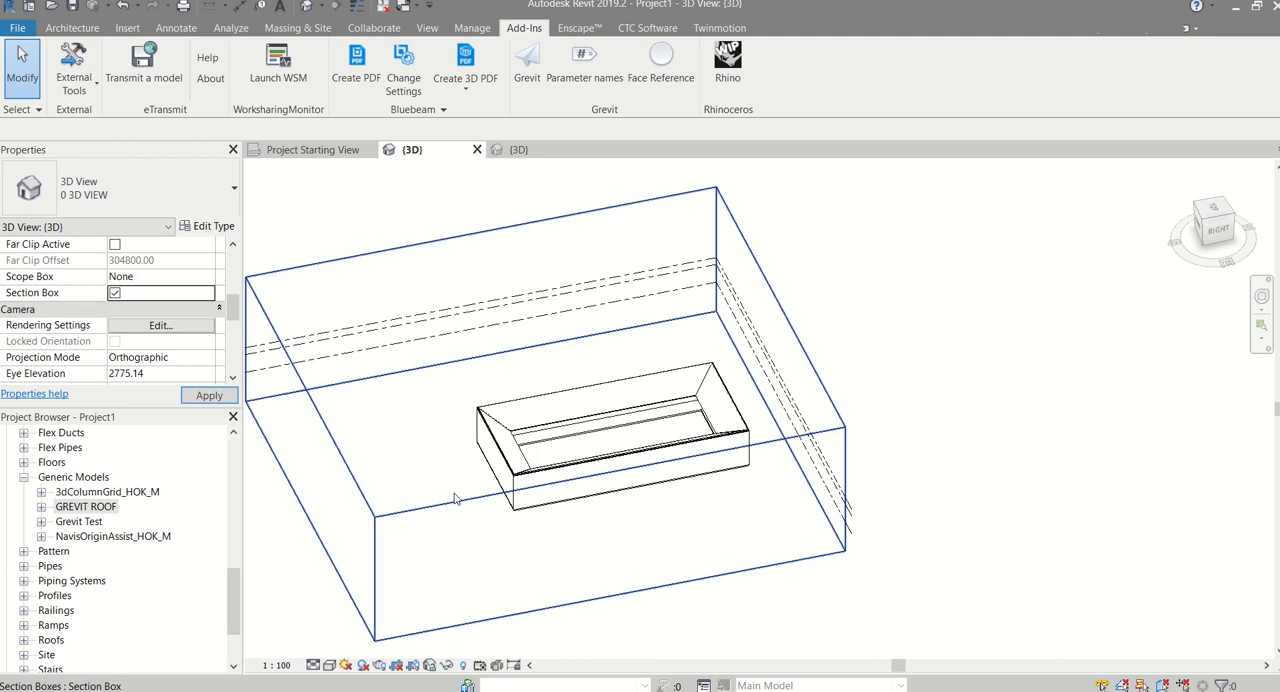
Pull one side of the section box inward to cut across the pavilion and expose its walls, slab and sloping roof
click(843, 432)
drag(316, 460, 580, 408)
click(443, 581)
scroll(556, 470, up, 3)
shift+middle_drag(575, 508, 518, 519)
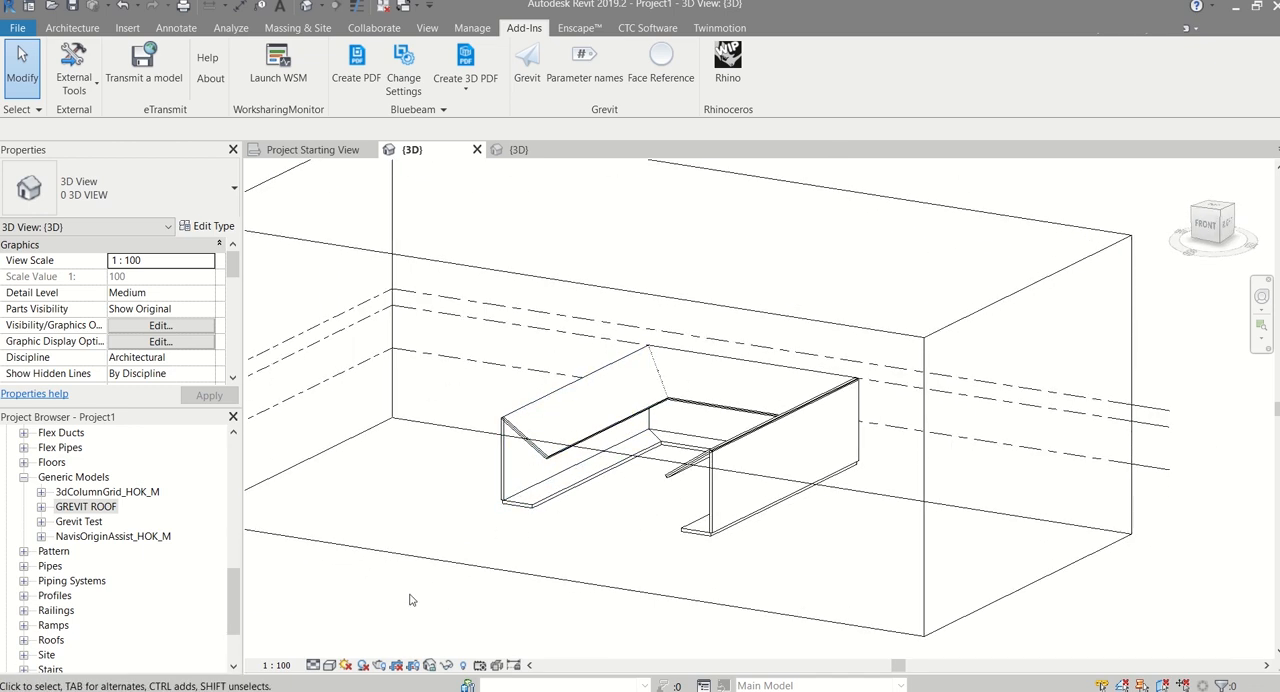
middle_drag(411, 599, 472, 526)
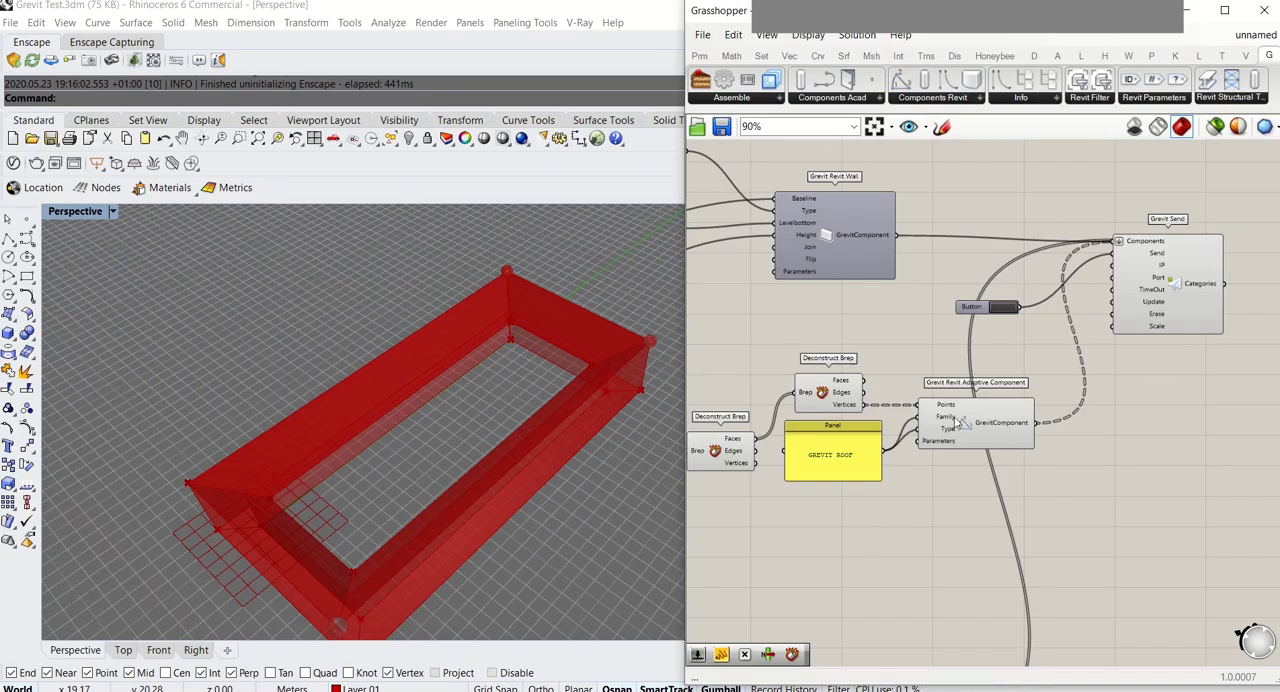
Switch to Grasshopper, duplicate the Grevit Revit Wall component and place the copy below the original
scroll(958, 422, down, 5)
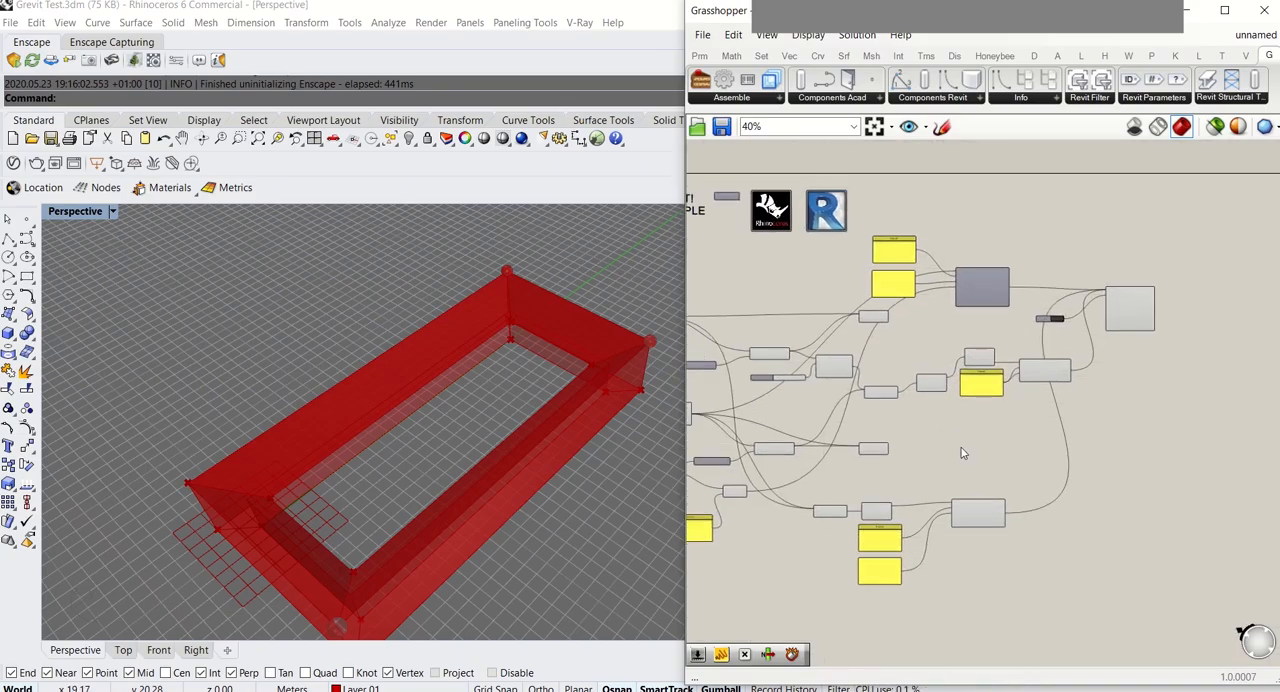
scroll(806, 445, up, 5)
right_drag(850, 428, 898, 608)
click(784, 362)
scroll(784, 362, down, 3)
right_drag(1244, 261, 880, 373)
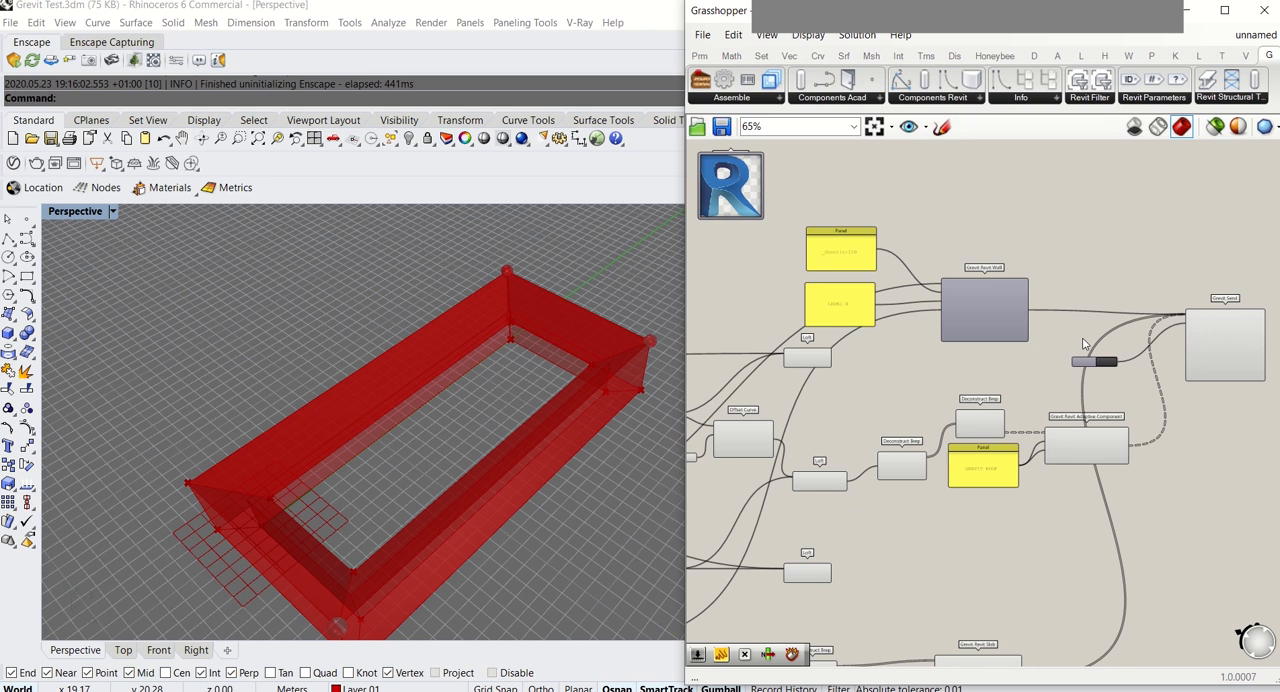
scroll(1004, 321, up, 3)
click(977, 294)
right_drag(977, 295, 1020, 274)
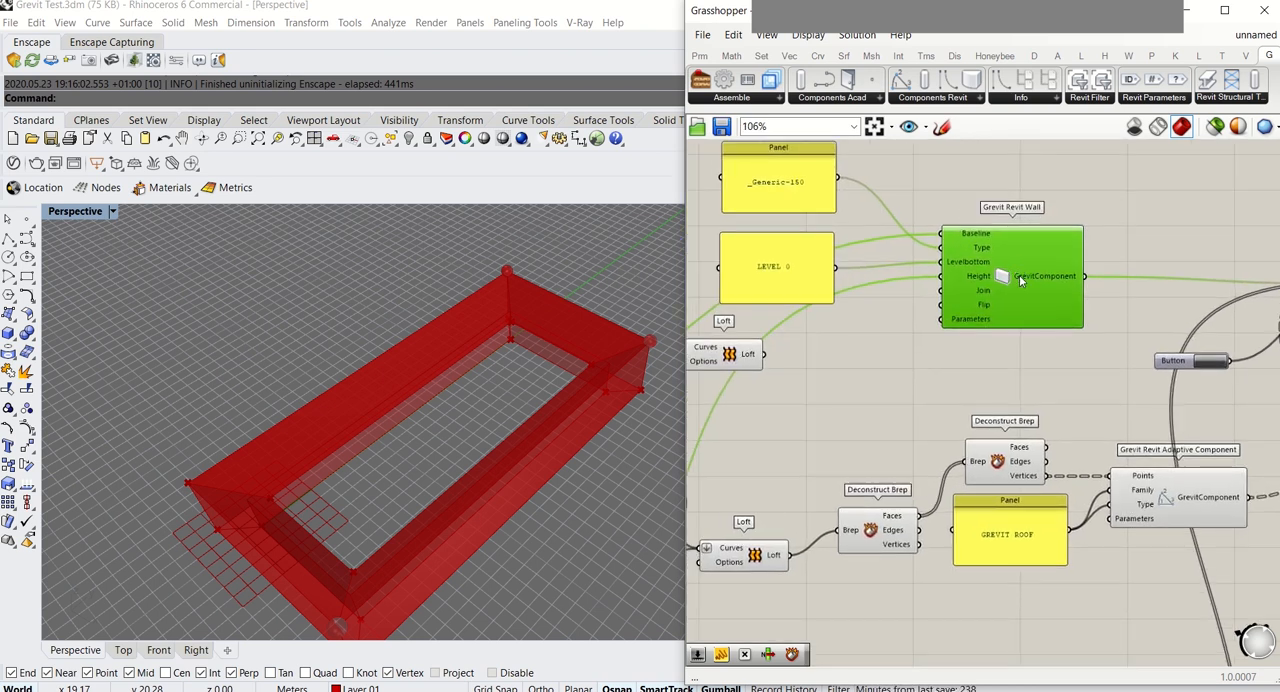
key(ctrl+c)
key(ctrl+v)
drag(1020, 283, 1086, 439)
Duplicate the Multiplication component and place the copy below the Unit Z component driven by the wall height slider of 3
scroll(1088, 462, down, 5)
scroll(1102, 482, up, 5)
right_drag(823, 461, 1037, 389)
scroll(845, 480, down, 3)
right_drag(845, 480, 1126, 534)
scroll(762, 358, up, 3)
right_drag(762, 358, 780, 390)
click(784, 391)
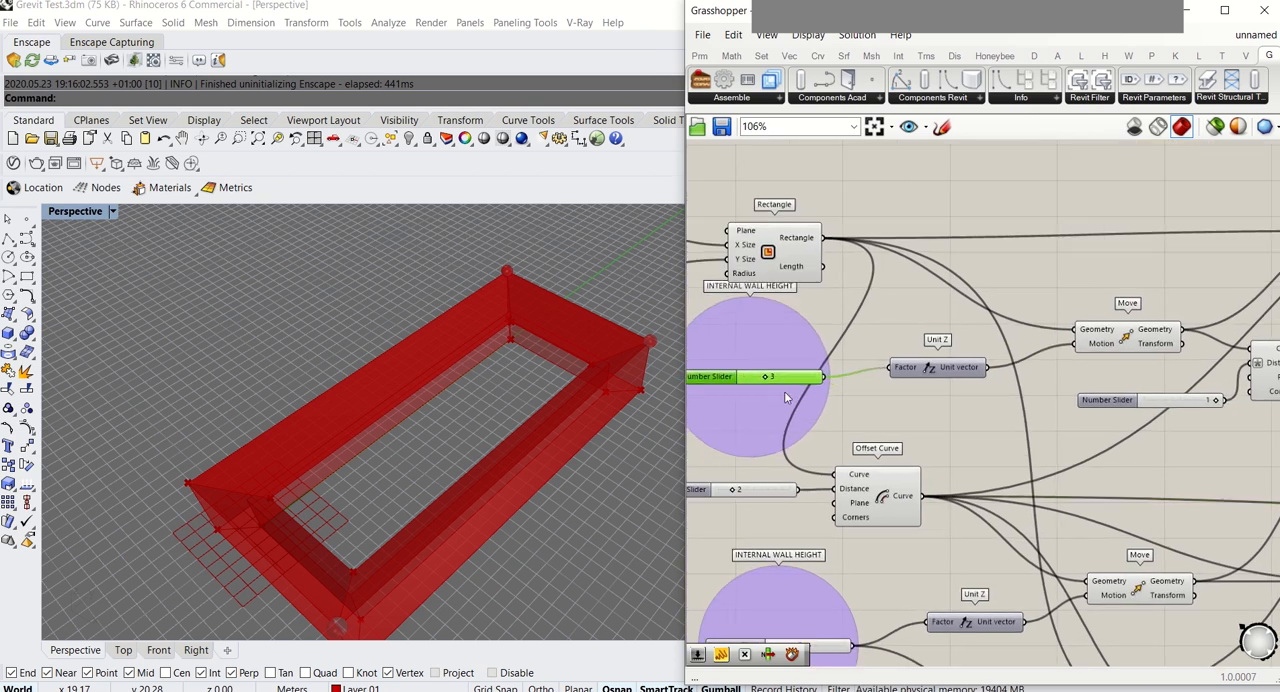
scroll(787, 392, down, 4)
scroll(918, 555, up, 3)
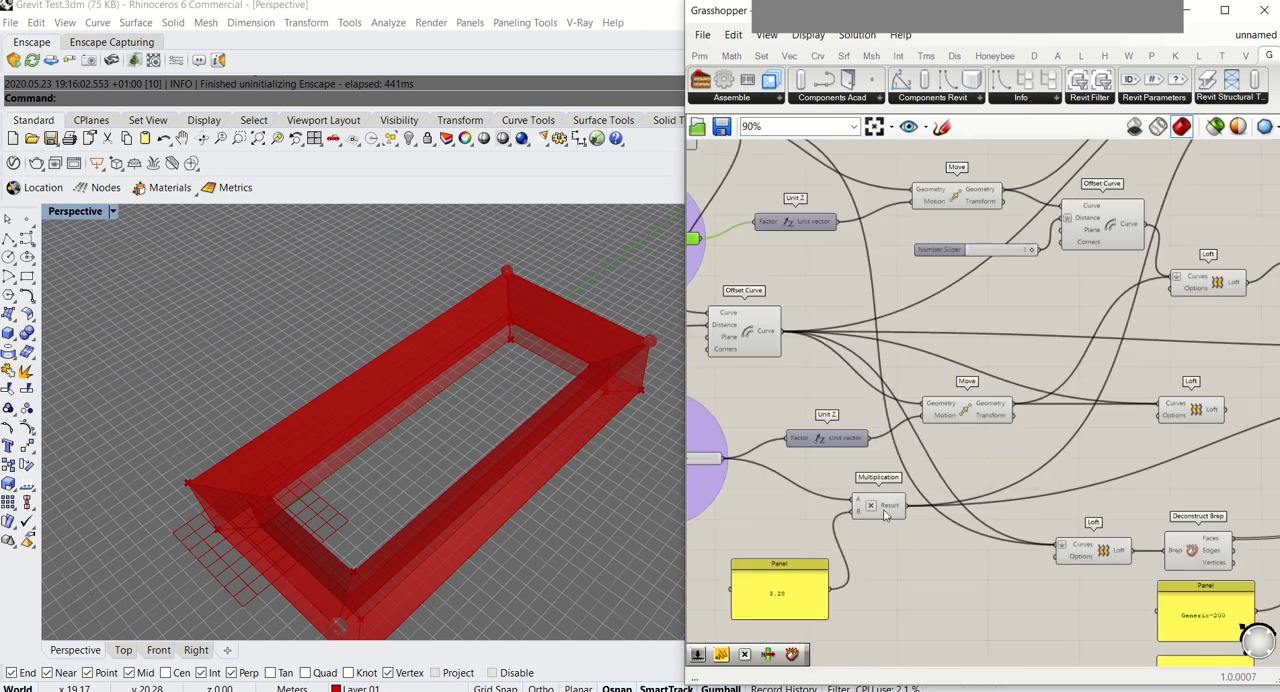
click(882, 510)
drag(876, 512, 854, 467)
scroll(878, 595, down, 3)
scroll(880, 362, up, 4)
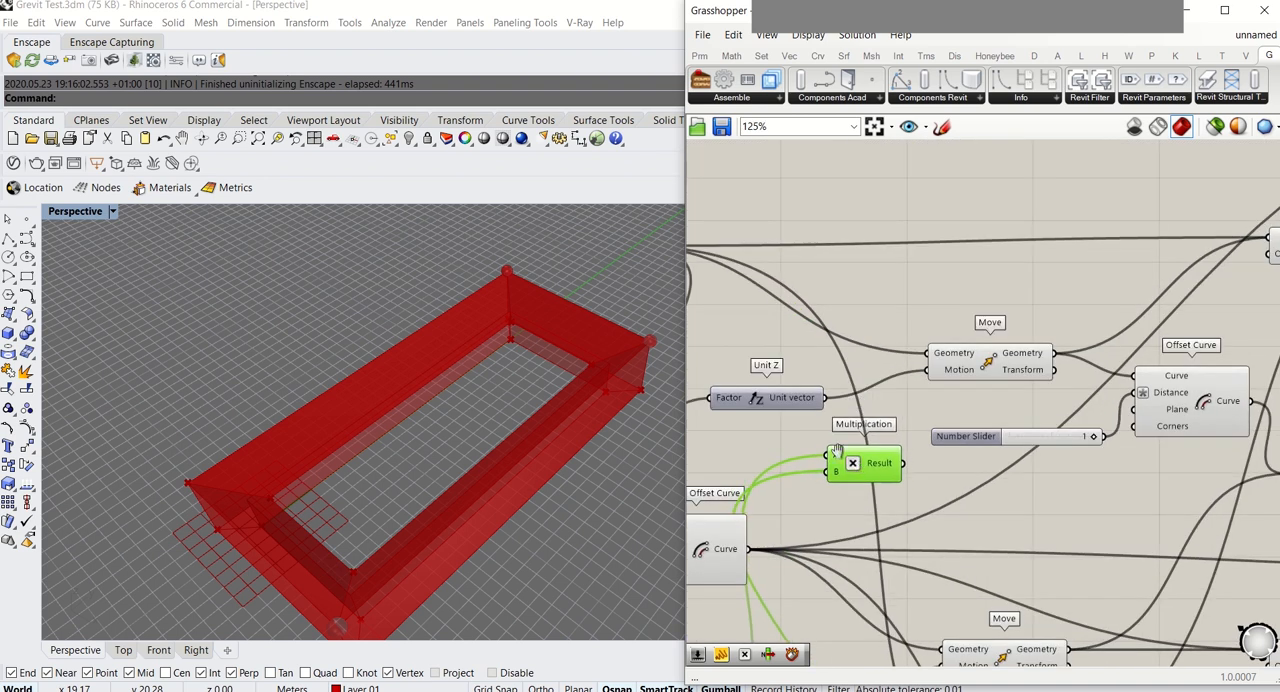
Connect the wall height slider of 3 to input A of the copied Multiplication component, leaving the 3.28 panel on input B
scroll(832, 480, down, 2)
right_drag(830, 515, 975, 308)
scroll(965, 405, down, 1)
scroll(929, 499, up, 4)
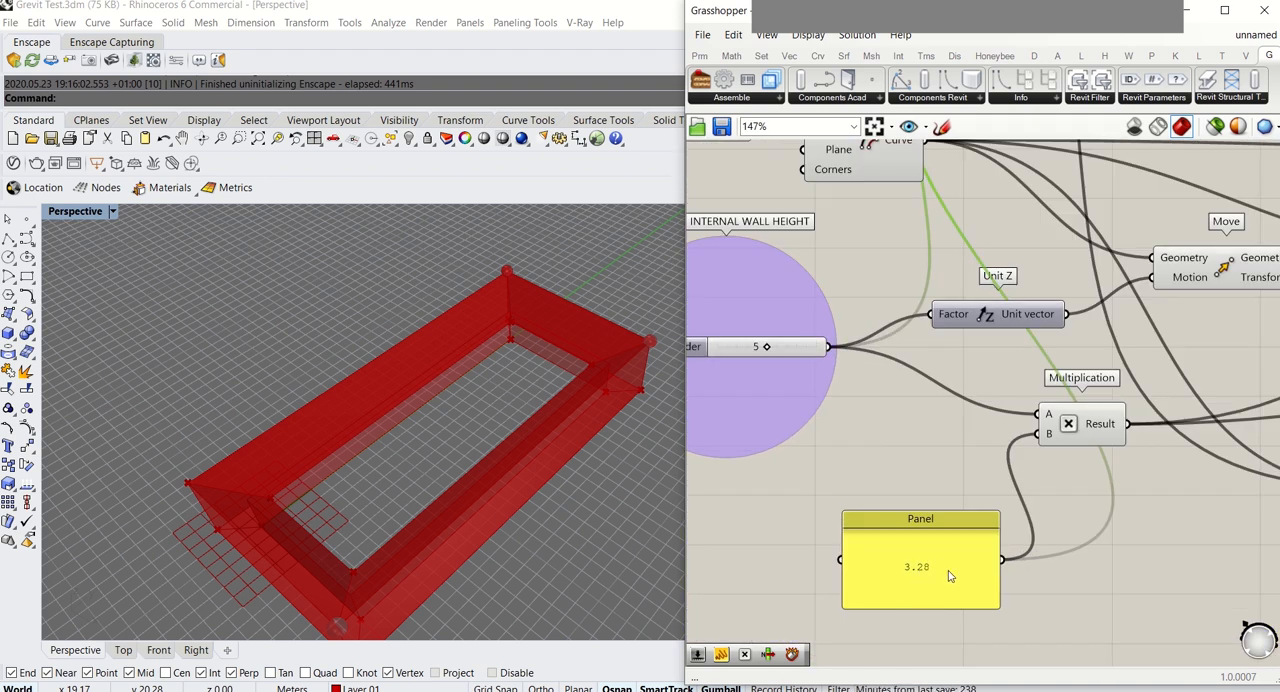
scroll(950, 576, down, 3)
scroll(781, 476, up, 2)
right_drag(888, 379, 910, 561)
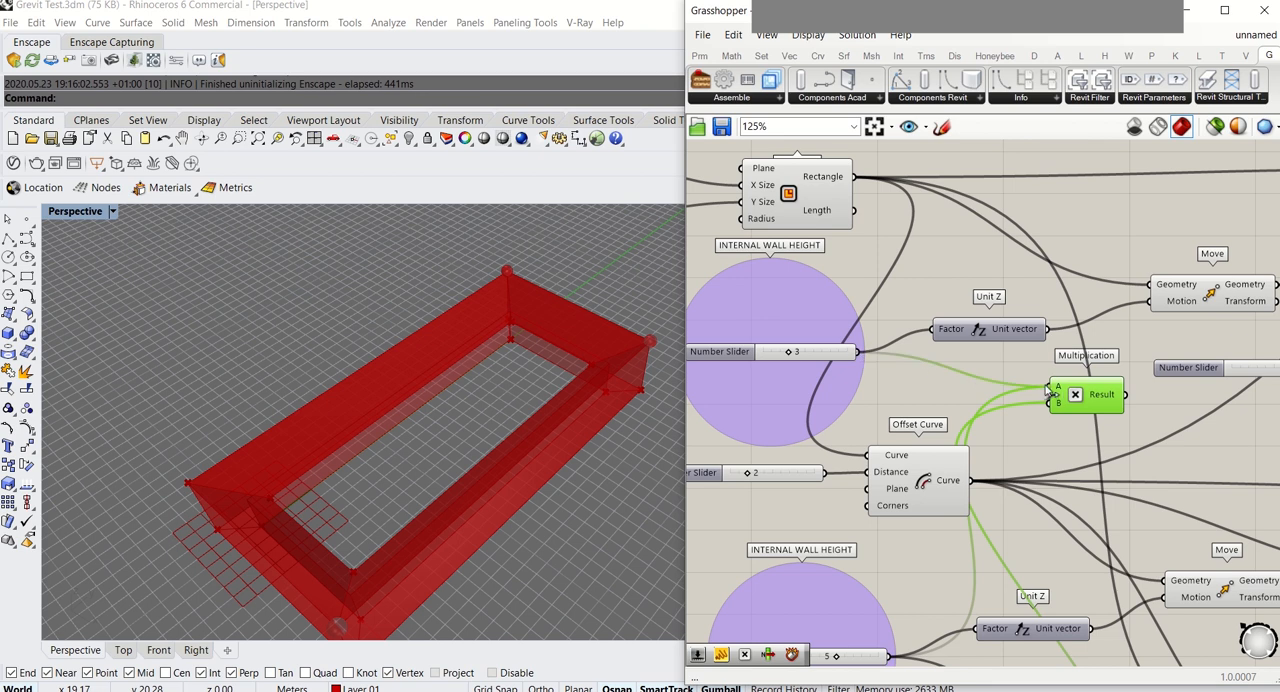
Connect the copied Multiplication's result to the copied wall's Height input and align that wall component beneath the original
scroll(872, 268, down, 7)
drag(925, 265, 1095, 319)
scroll(1104, 328, up, 7)
scroll(1062, 351, up, 4)
scroll(723, 420, down, 6)
right_drag(842, 419, 921, 449)
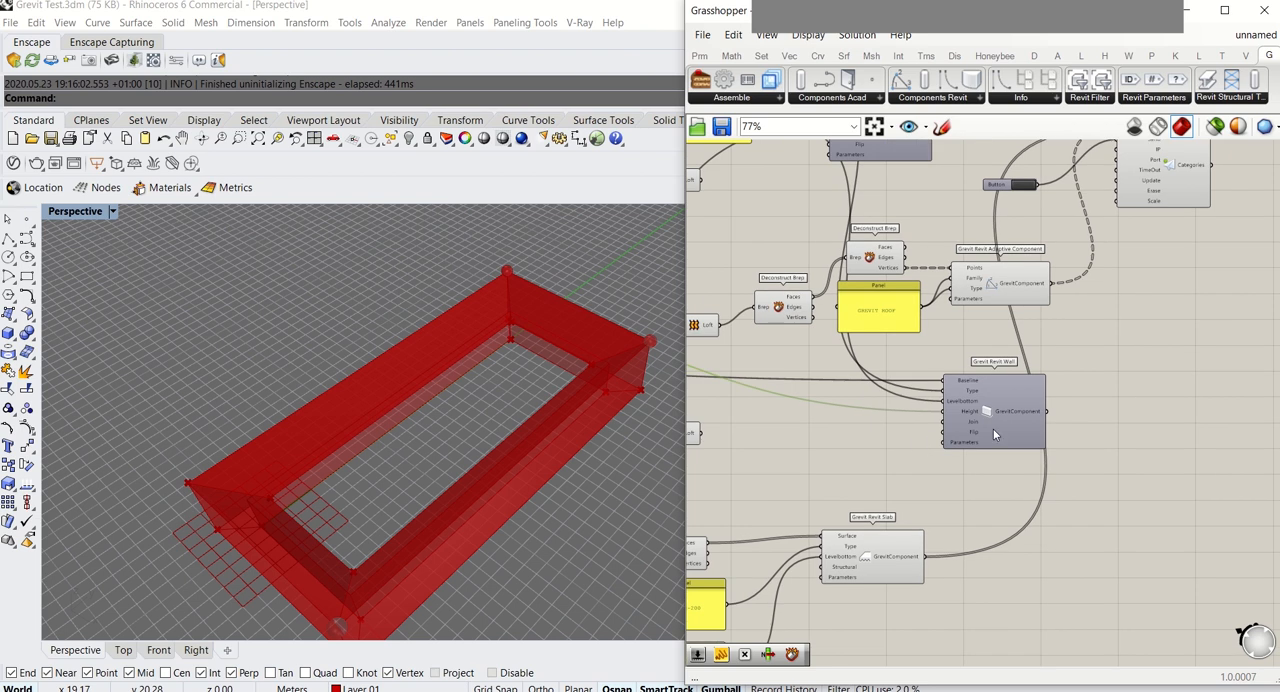
drag(997, 430, 880, 443)
right_drag(946, 369, 1012, 498)
Rename the group around the upper Grevit Revit Wall component as EXTERNAL WALL
click(946, 244)
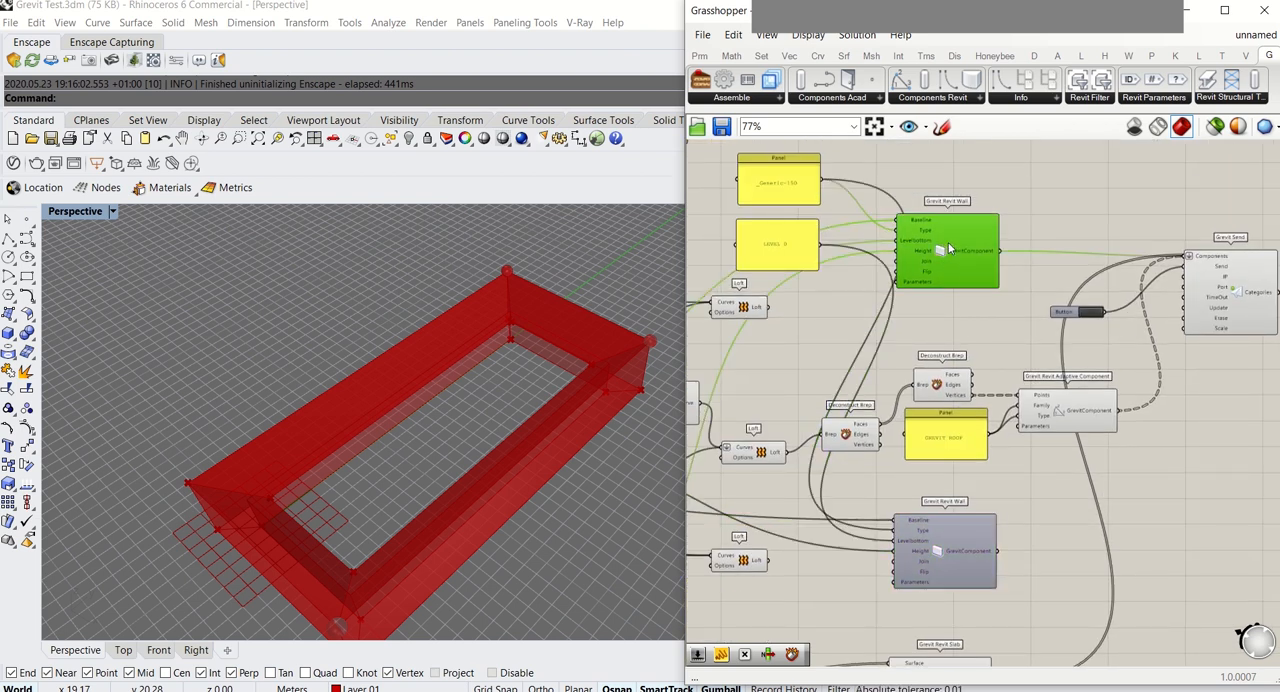
scroll(995, 210, up, 3)
right_click(1003, 212)
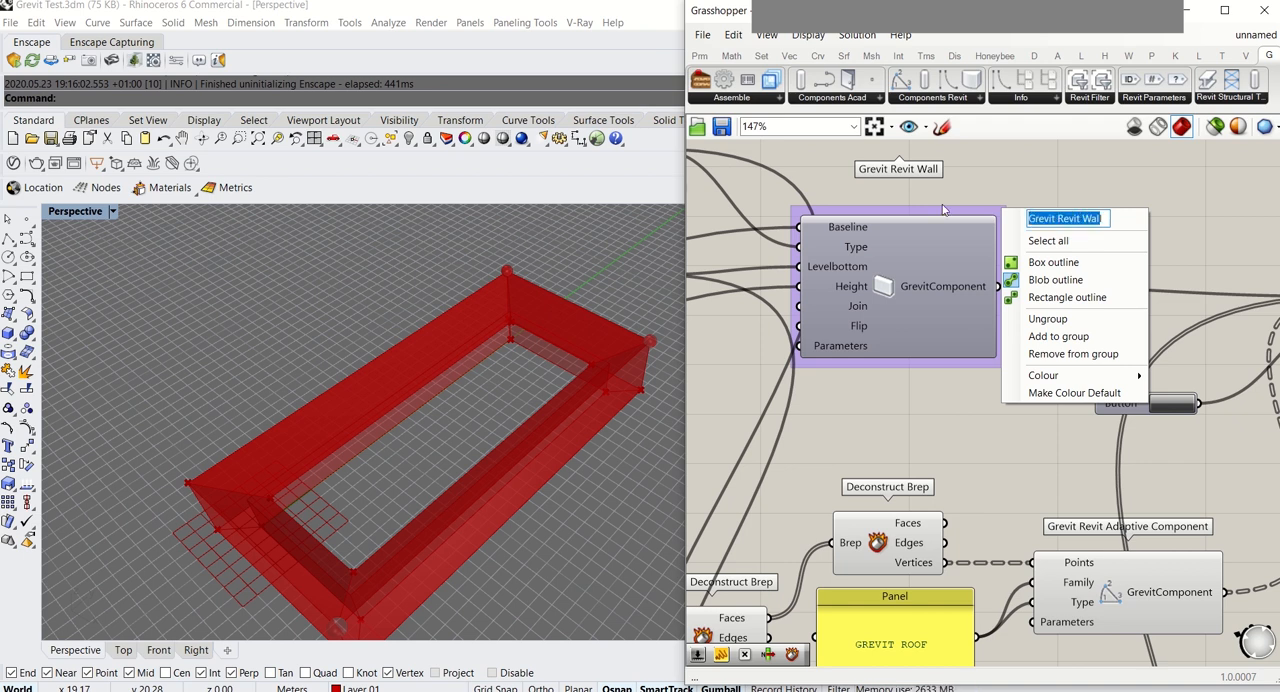
text(El)
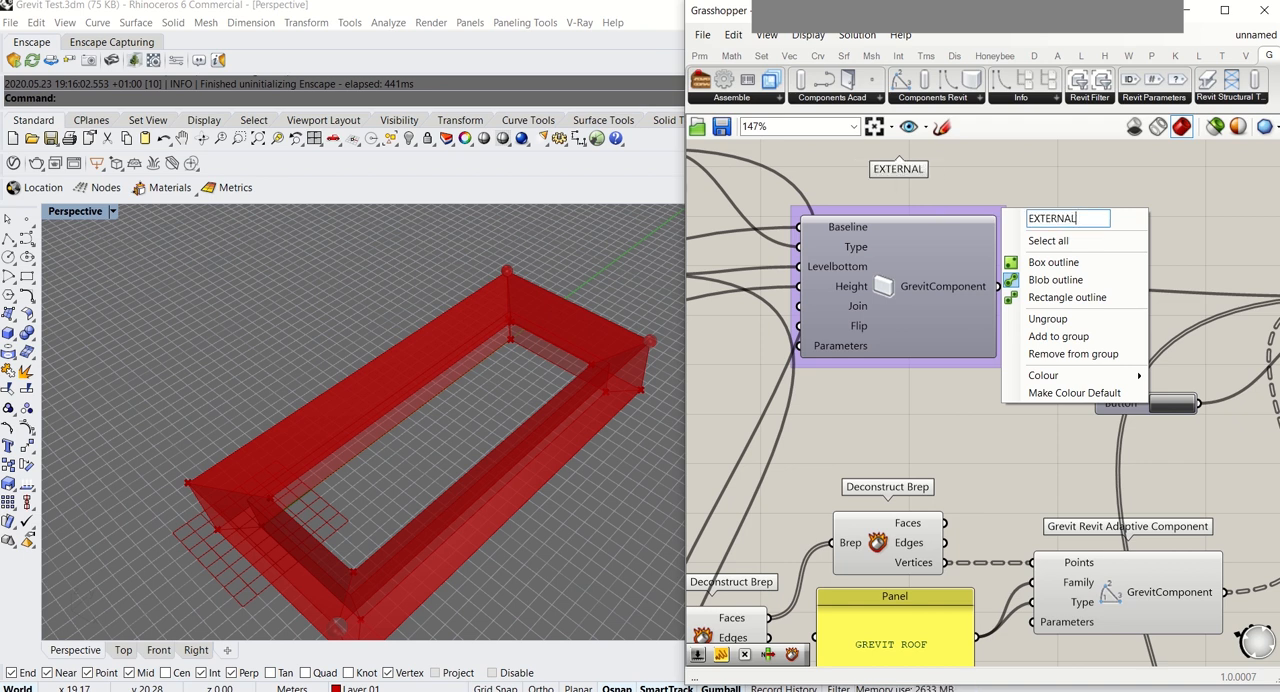
click(1077, 188)
scroll(1077, 188, down, 5)
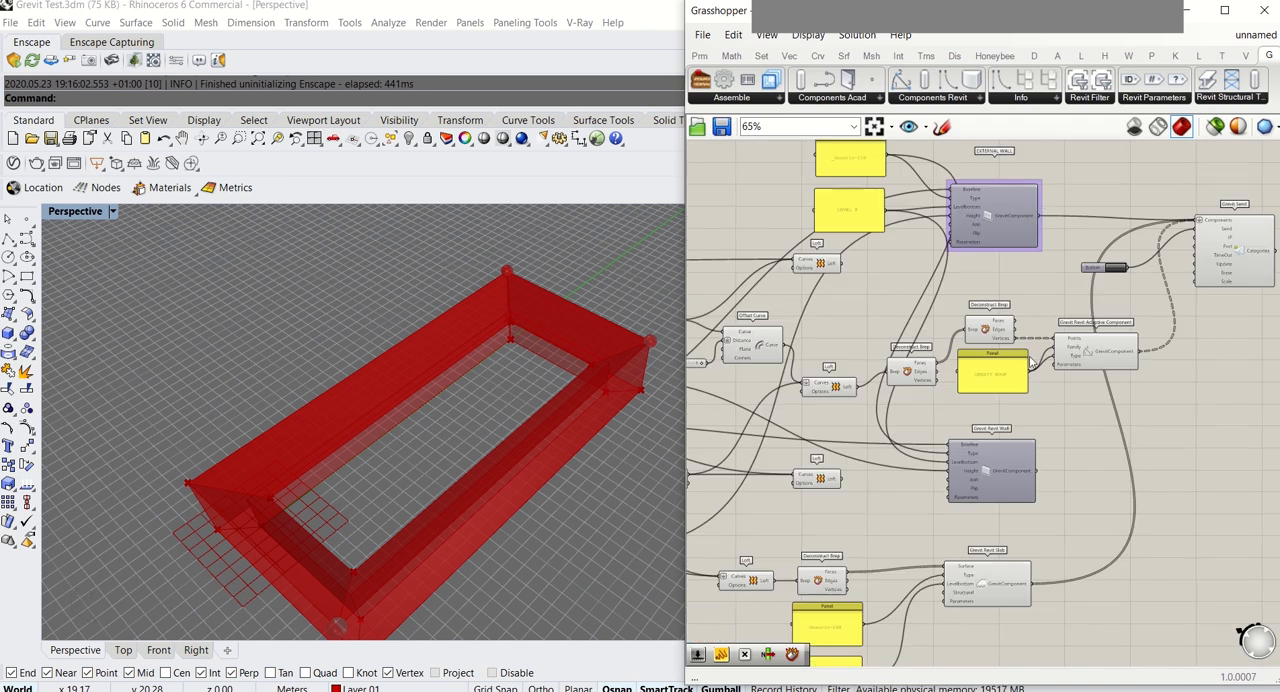
Group the lower Grevit Revit Wall component and name the group INTERNAL WALL
scroll(1035, 396, up, 6)
click(965, 465)
key(ctrl+g)
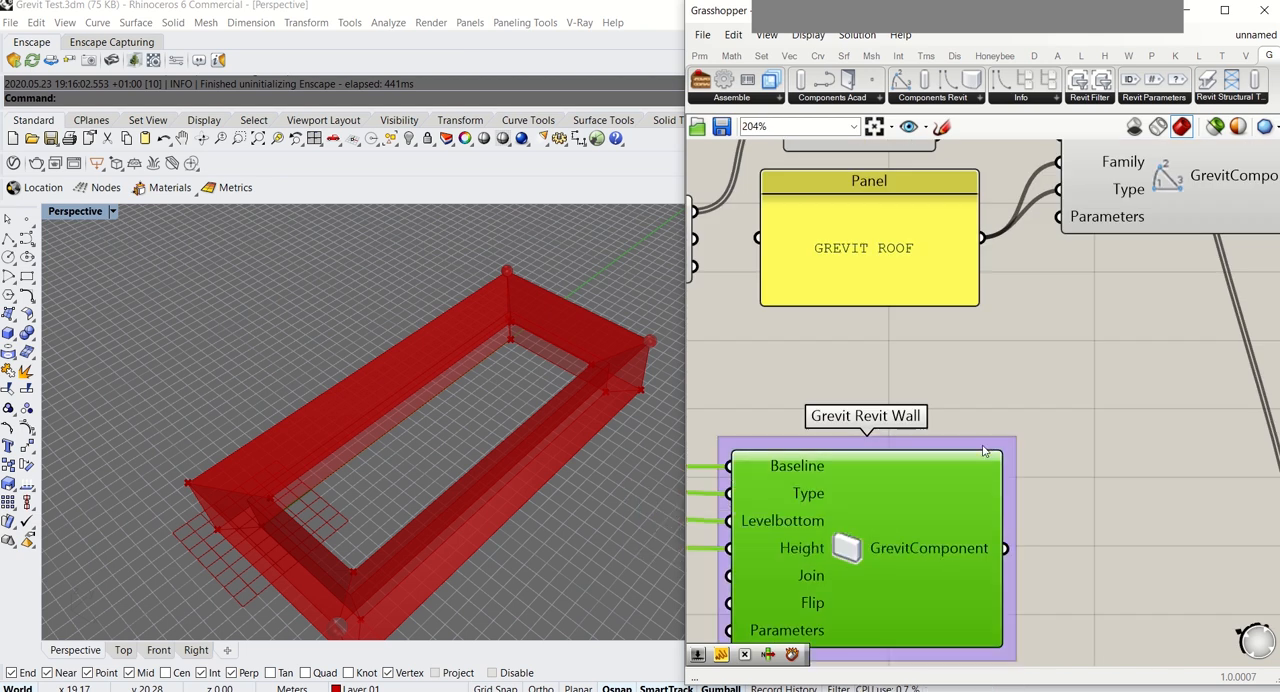
click(992, 443)
right_click(992, 443)
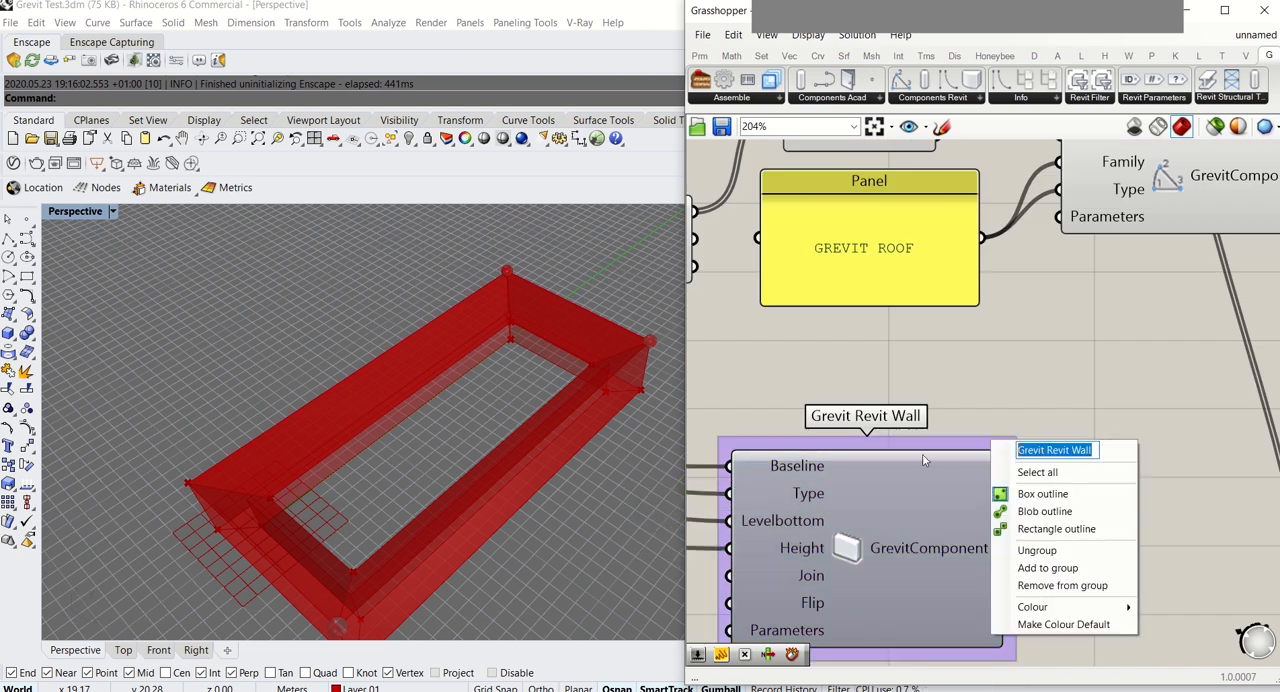
text(INTERNAL WALL)
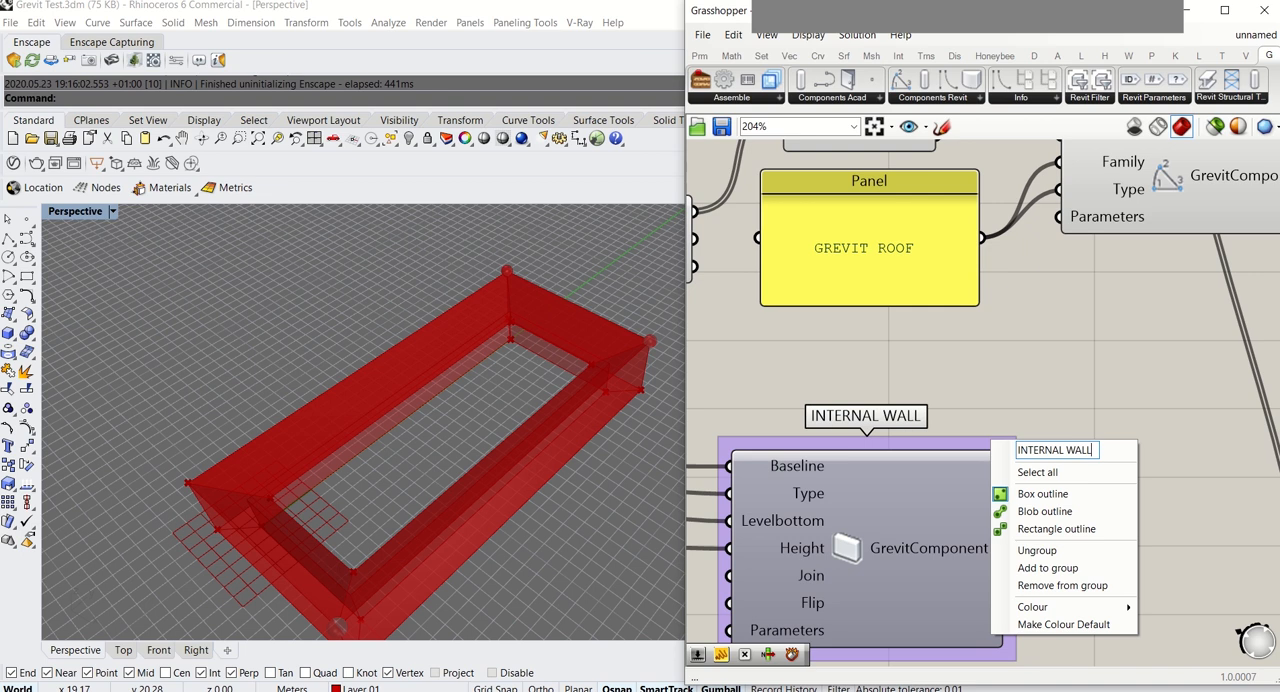
key(Return)
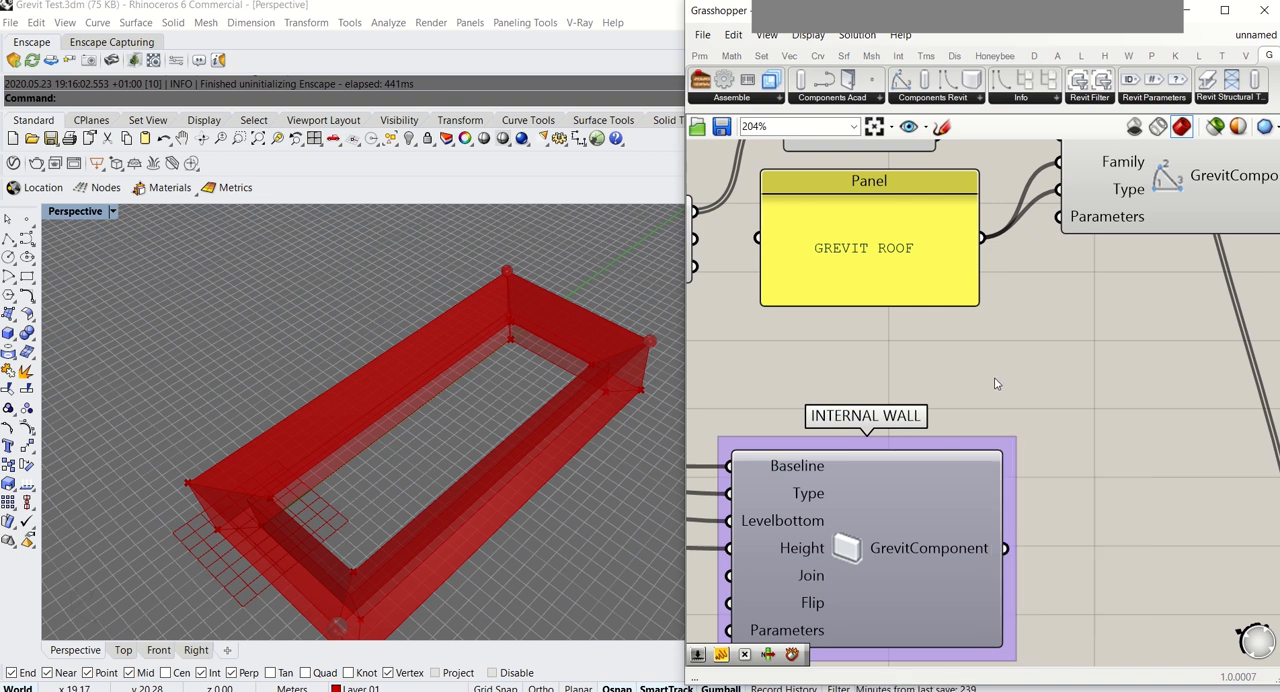
Add the INTERNAL WALL output to the Components input of Grevit Send, keeping the existing connections
scroll(996, 380, down, 5)
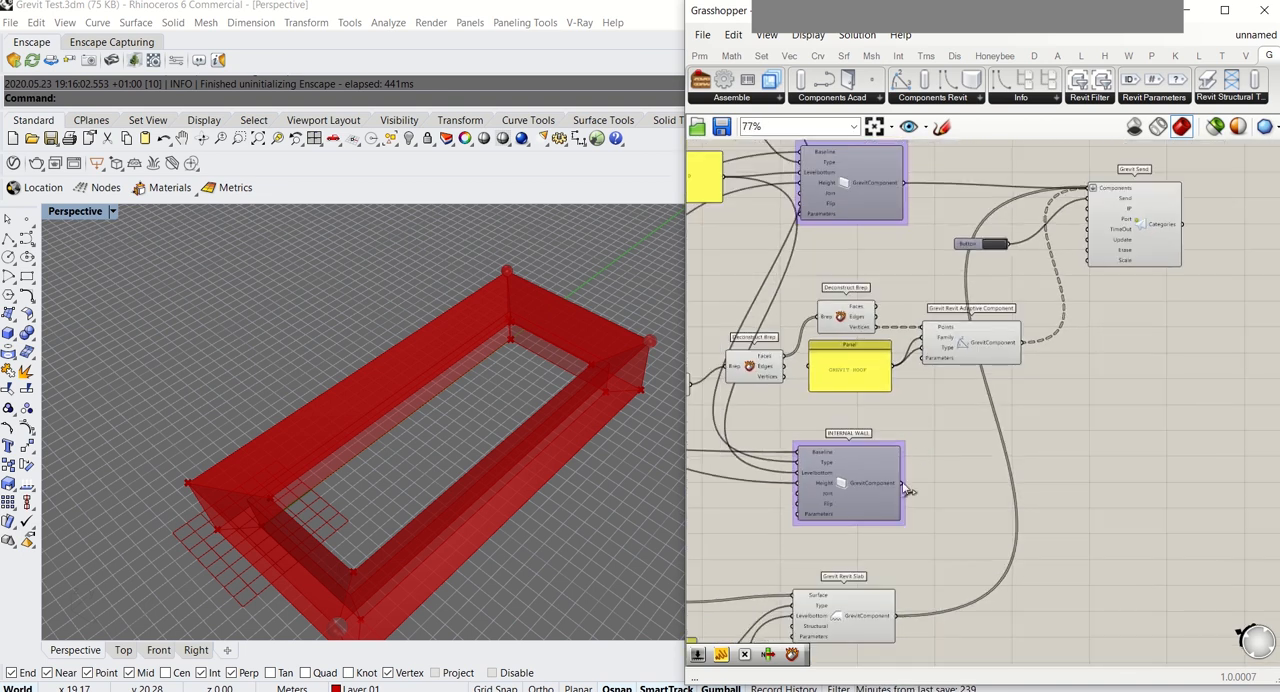
scroll(1070, 211, up, 3)
shift+drag(1035, 383, 1112, 167)
click(1158, 267)
right_drag(1158, 267, 1075, 353)
scroll(798, 415, down, 3)
right_drag(798, 415, 1045, 387)
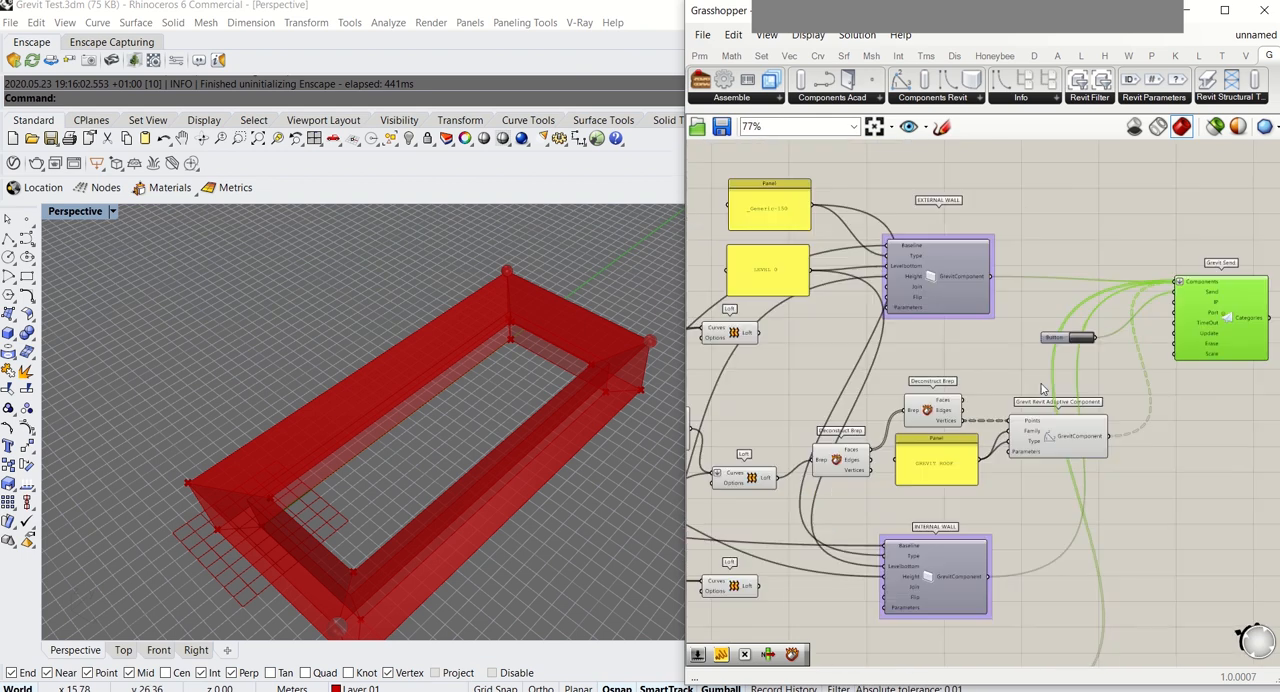
right_drag(974, 406, 1096, 333)
Connect the output of the Rectangle above the INTERNAL WALL HEIGHT slider to the internal wall's Baseline input
scroll(1062, 492, up, 3)
click(1064, 466)
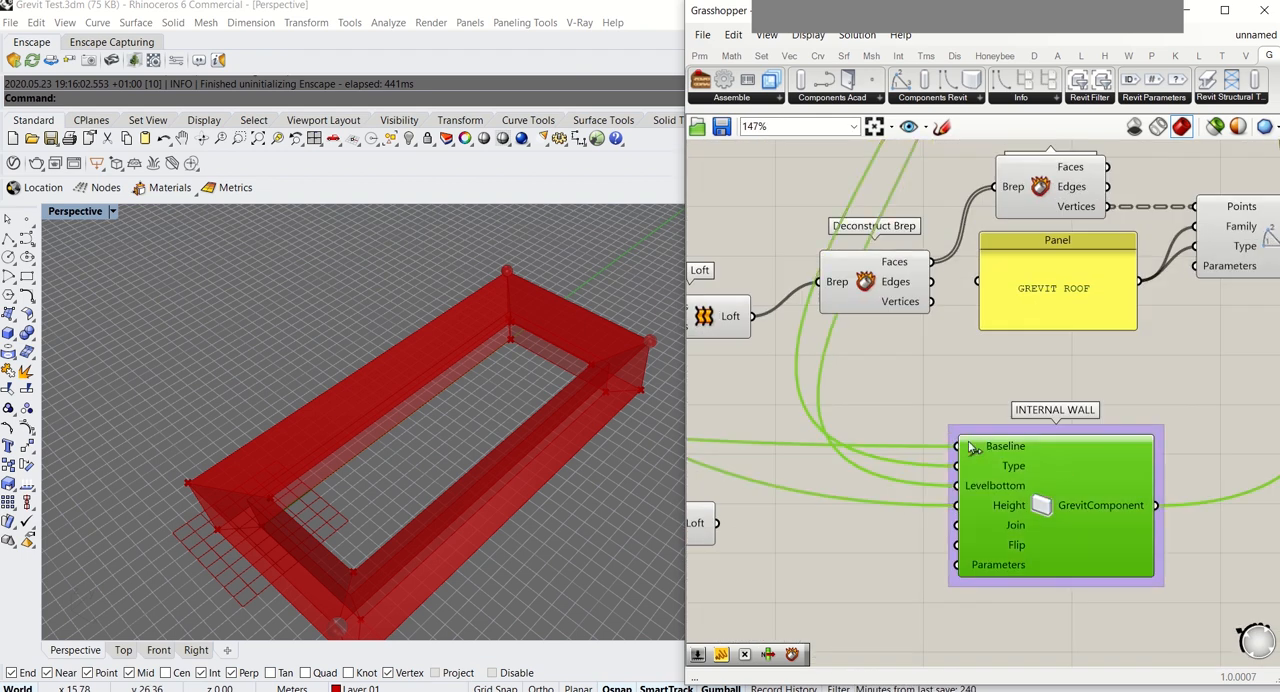
scroll(970, 447, down, 4)
scroll(866, 333, up, 5)
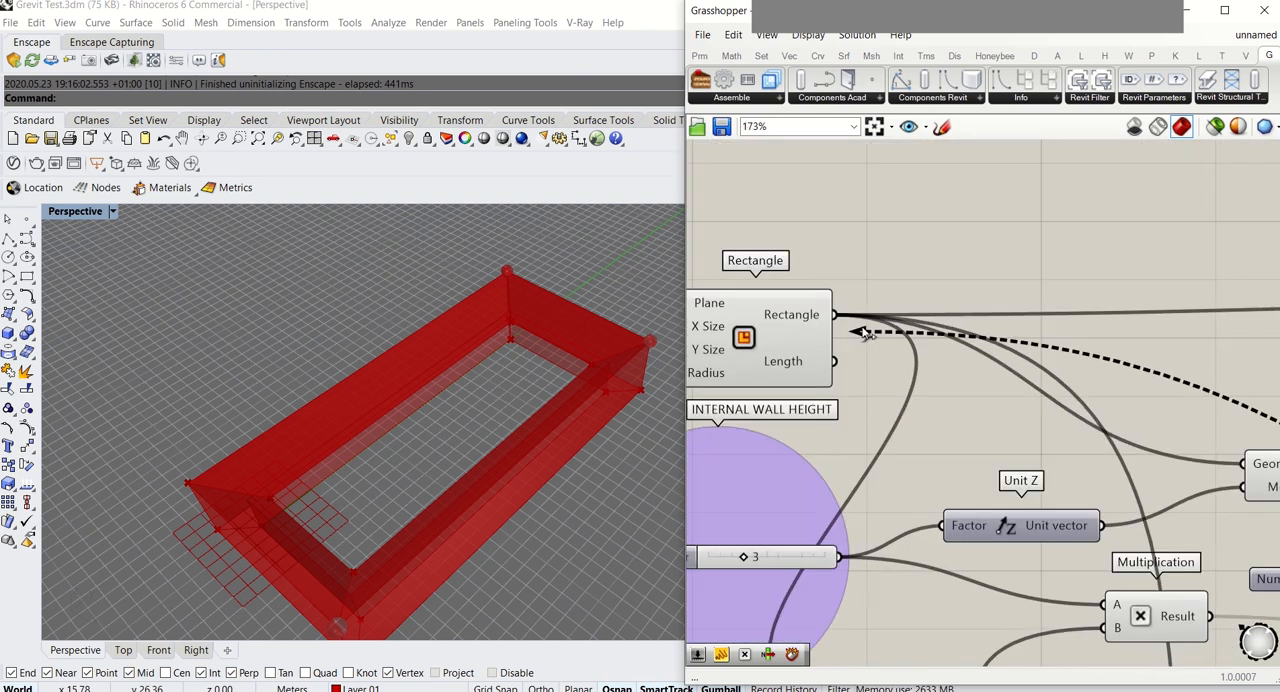
drag(866, 333, 850, 322)
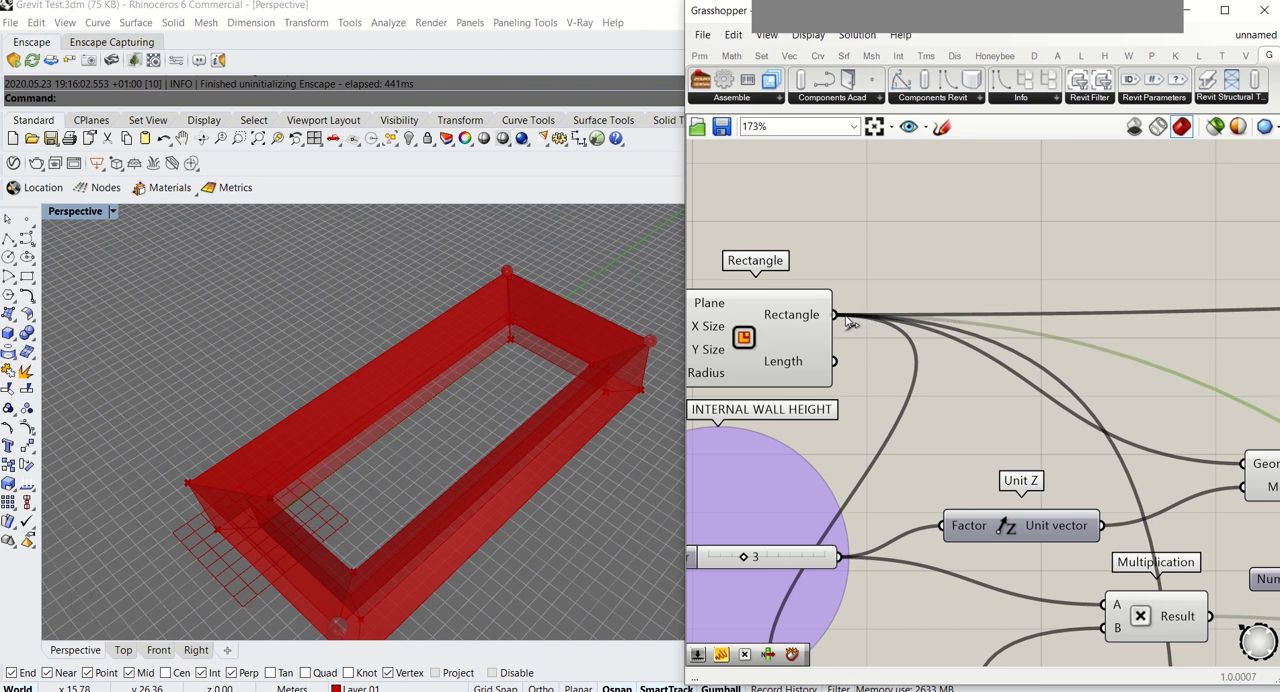
scroll(843, 318, down, 6)
scroll(907, 419, up, 4)
mouse_move(907, 419)
mouse_down()
mouse_move(916, 445)
mouse_move(901, 428)
mouse_up()
drag(896, 210, 902, 220)
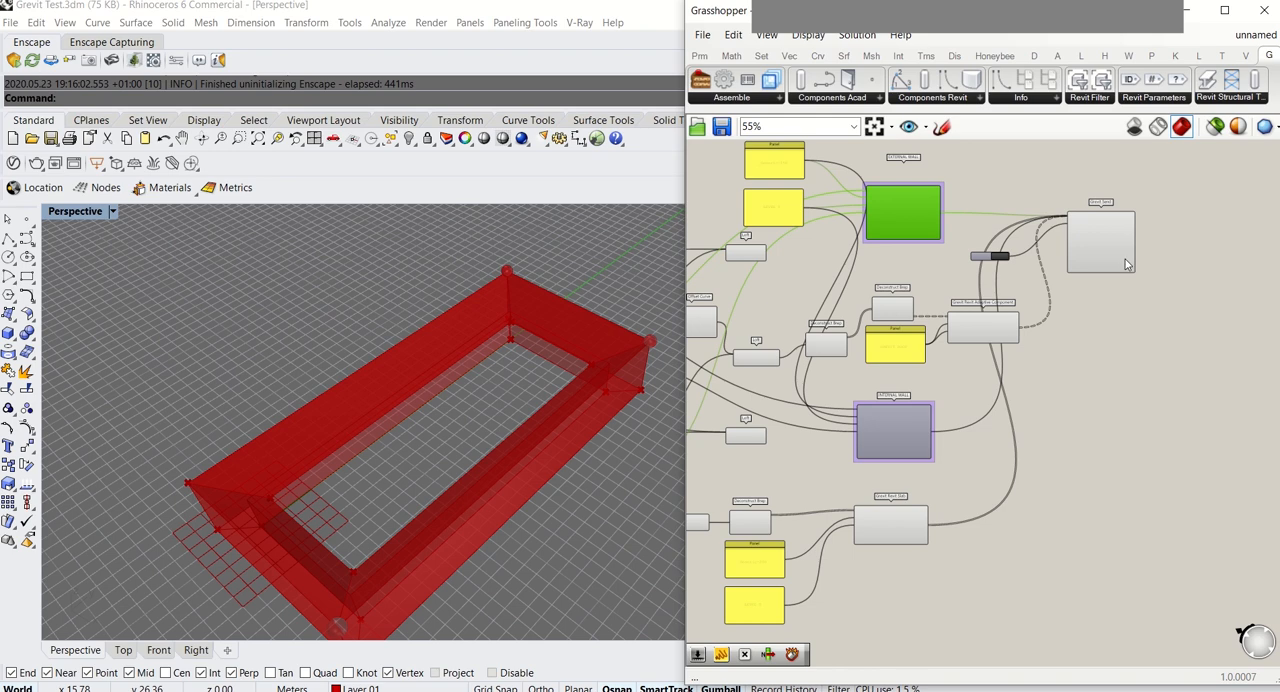
Select the Grevit Send component, then switch to Revit and start the Grevit add-in to receive the updated components
click(1100, 240)
scroll(1030, 248, up, 4)
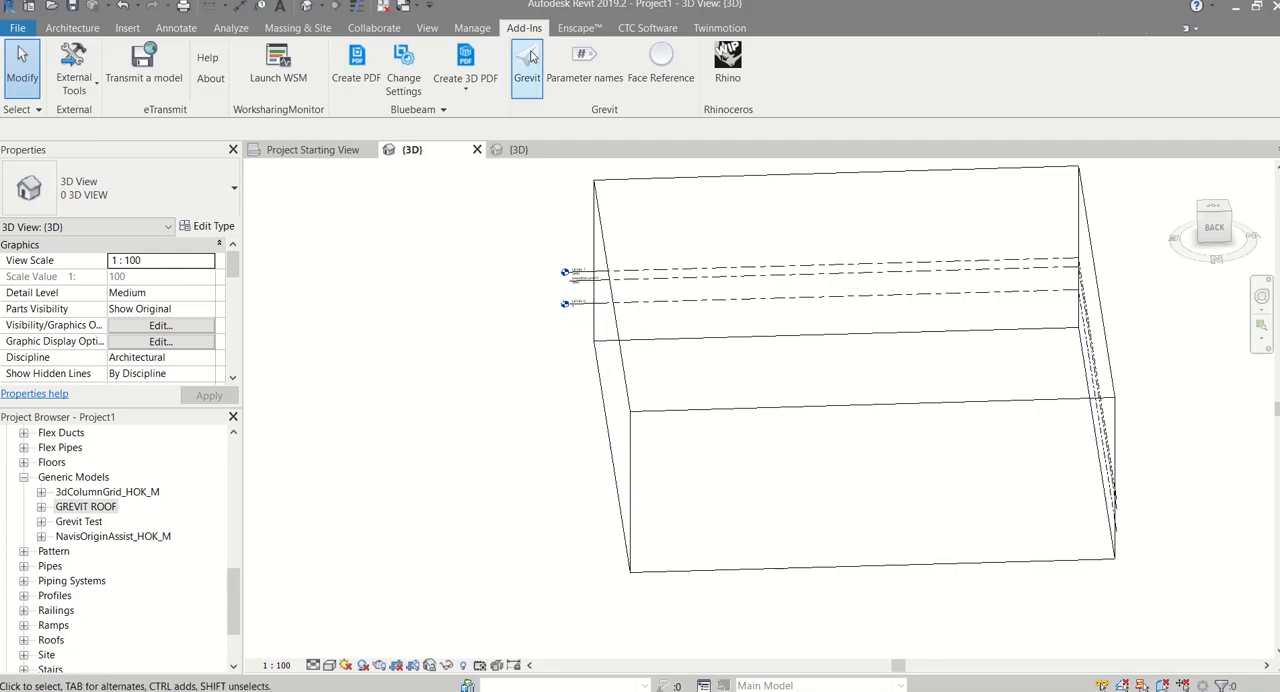
click(527, 65)
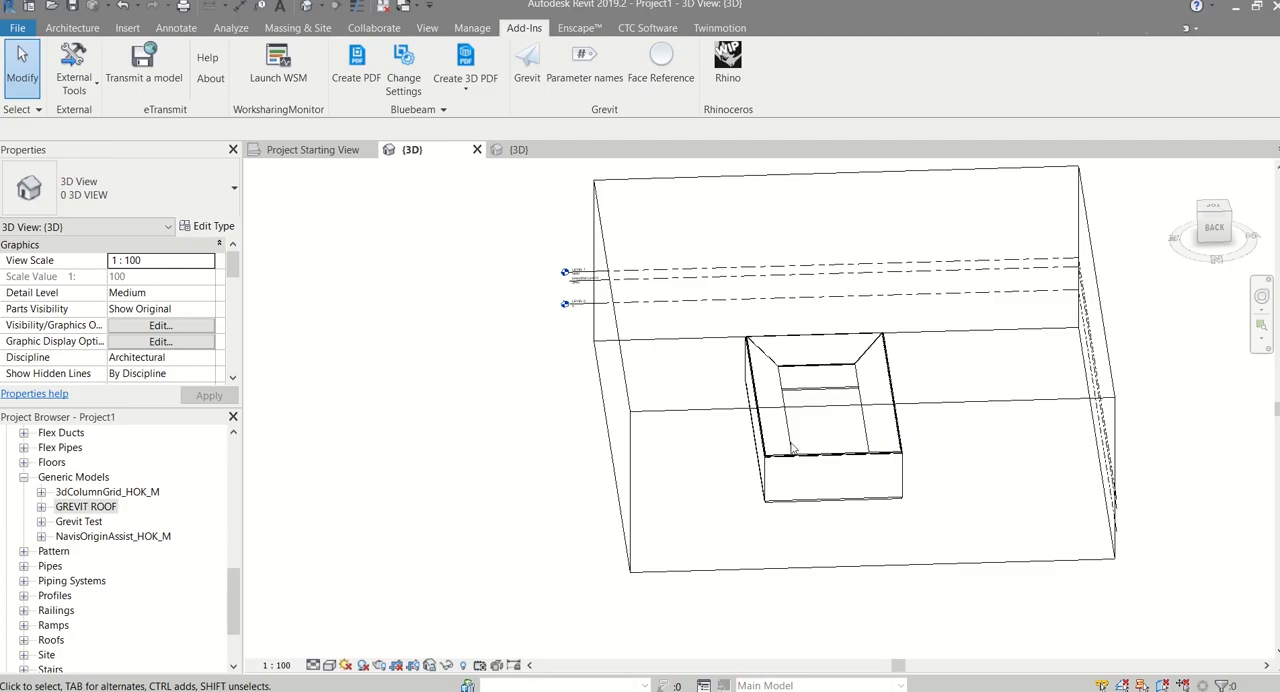
Pull one side of the 3D view's section box inward to cut through the pavilion and orbit to its interior
scroll(911, 450, up, 3)
shift+middle_drag(835, 469, 423, 478)
click(311, 466)
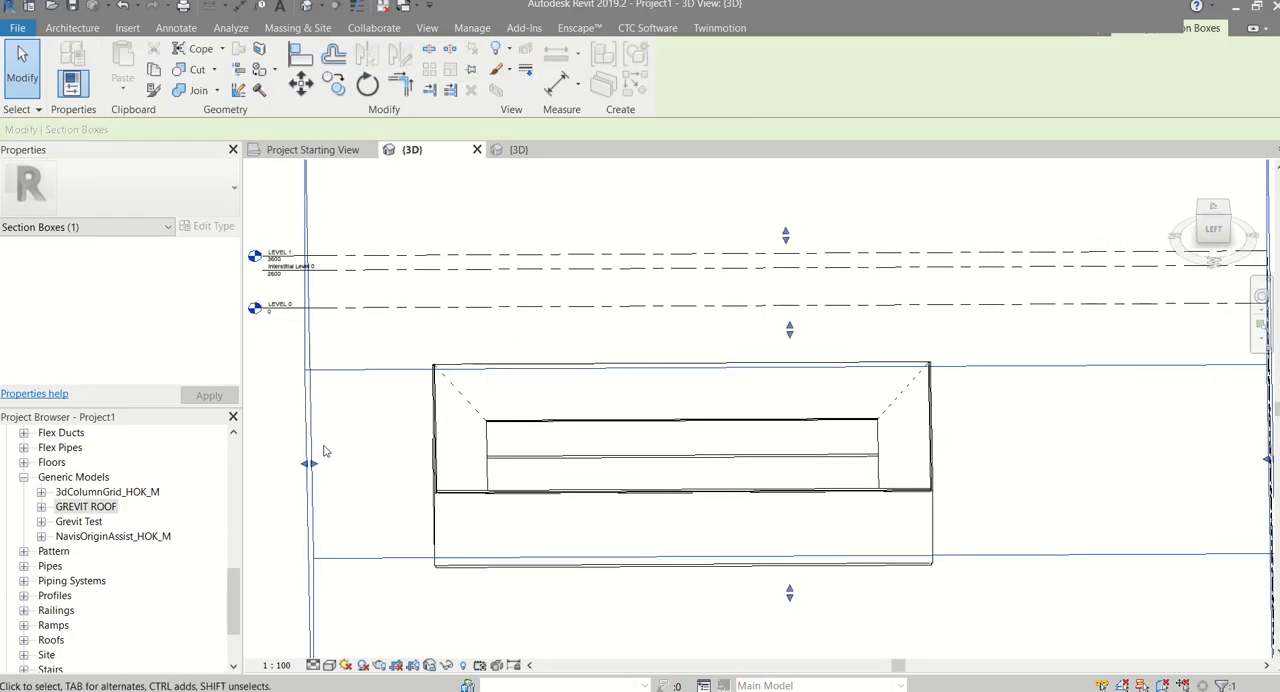
drag(309, 463, 688, 464)
click(477, 520)
scroll(604, 474, up, 1)
shift+middle_drag(602, 476, 763, 377)
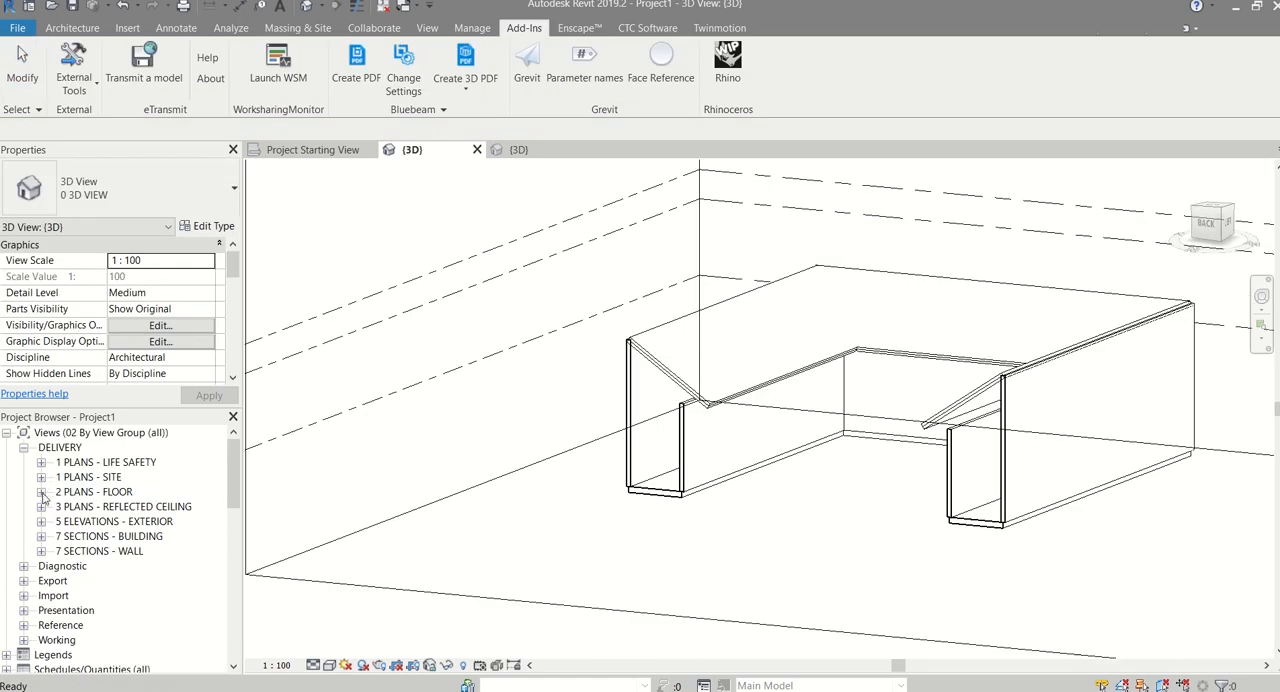
Open the FLOOR PLAN - LEVEL 0 view from the 2 PLANS - FLOOR group
click(41, 492)
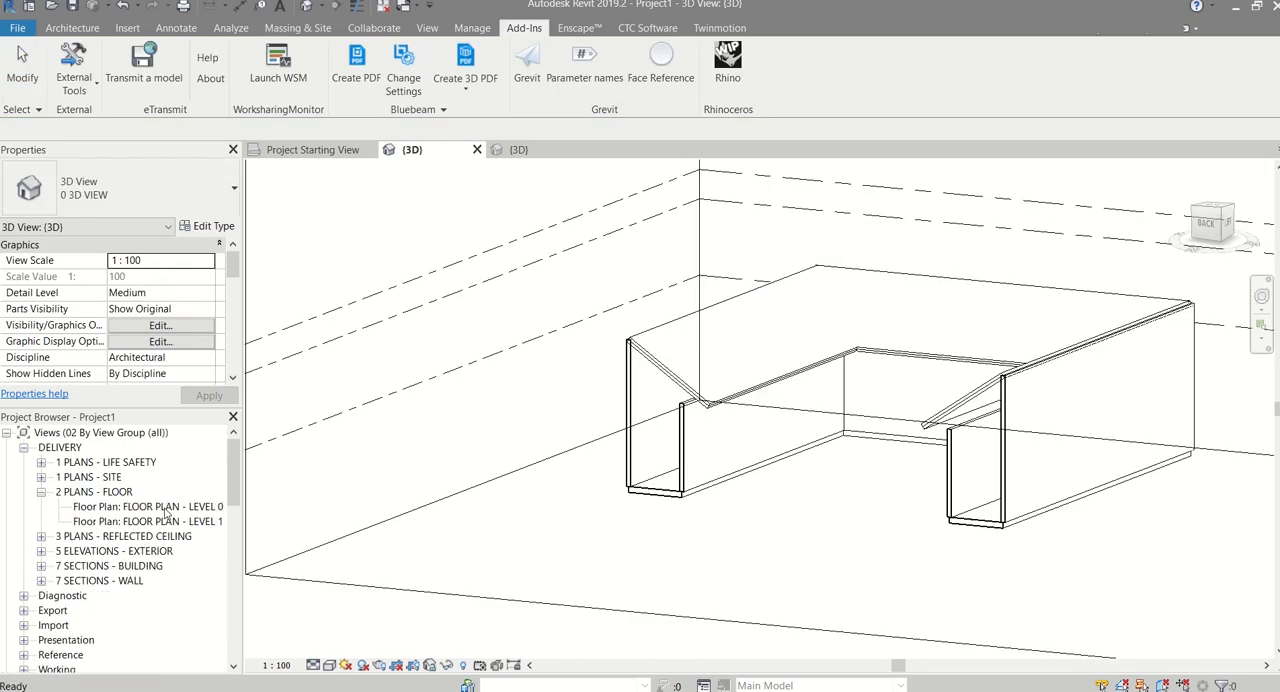
double_click(150, 507)
scroll(811, 275, up, 3)
middle_drag(811, 275, 697, 431)
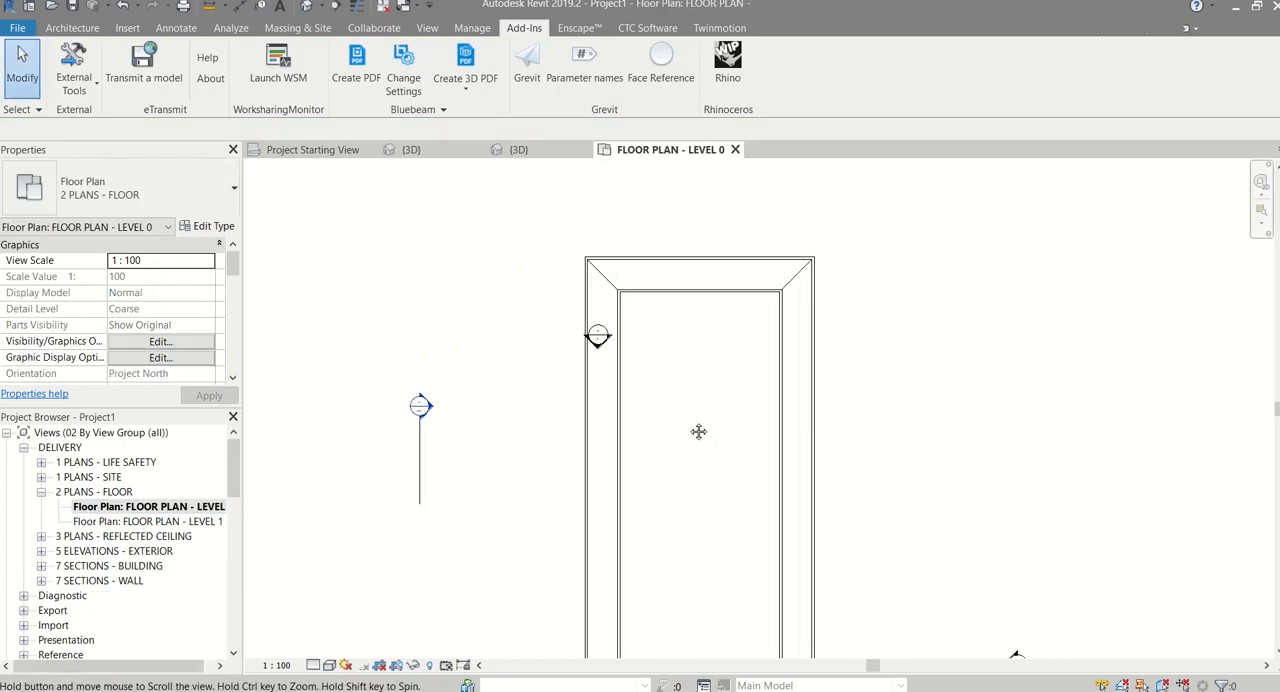
Check the transferred floor slab and outer wall by selecting them in the Level 0 plan, then clear the selection
scroll(614, 325, up, 3)
scroll(665, 365, down, 3)
click(678, 246)
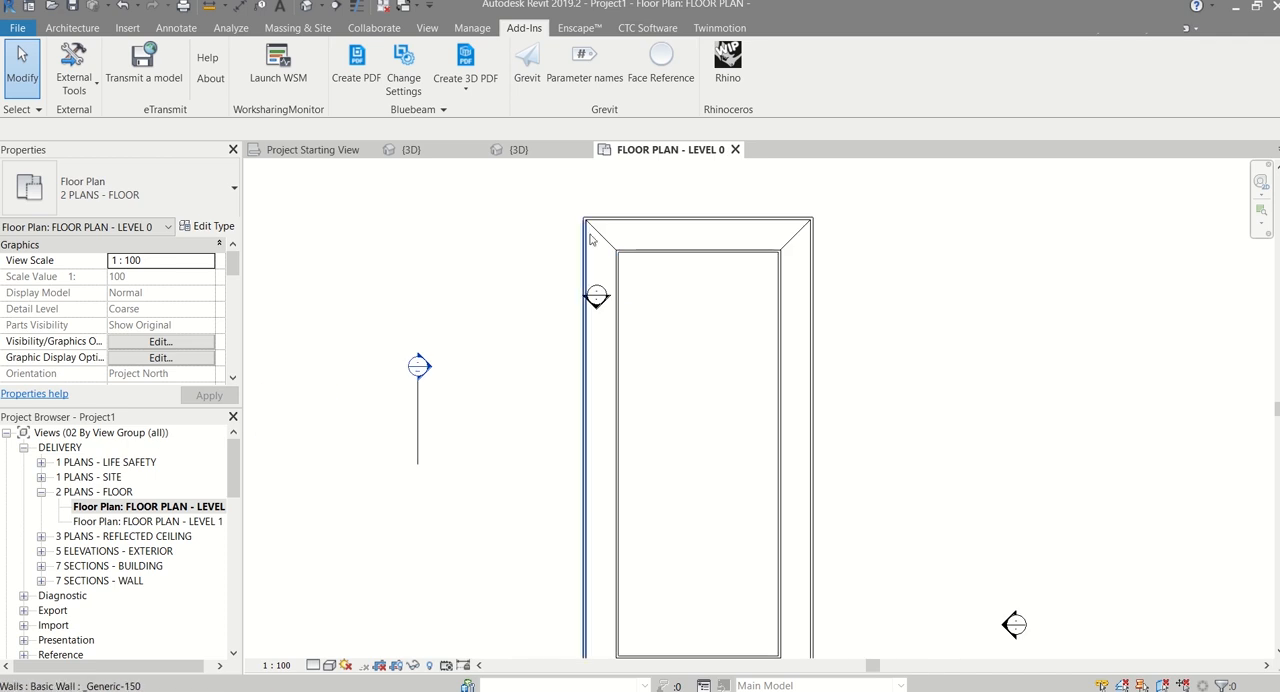
middle_drag(698, 360, 696, 293)
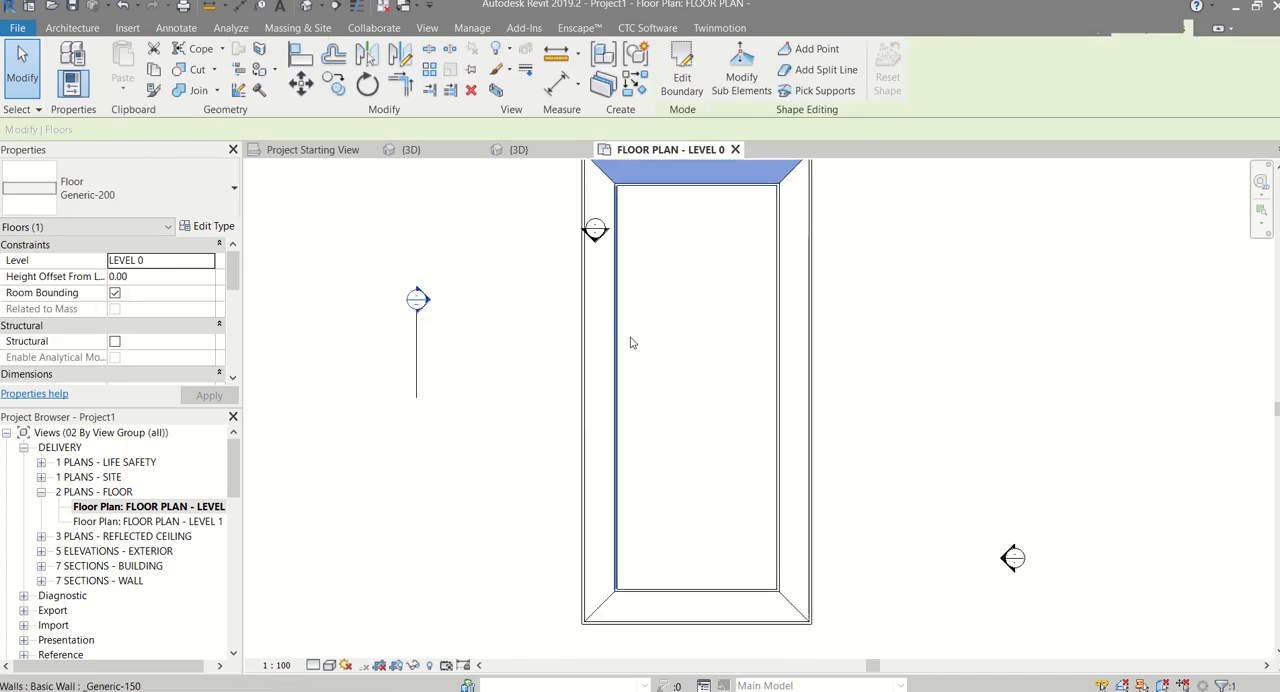
click(585, 347)
key(Escape)
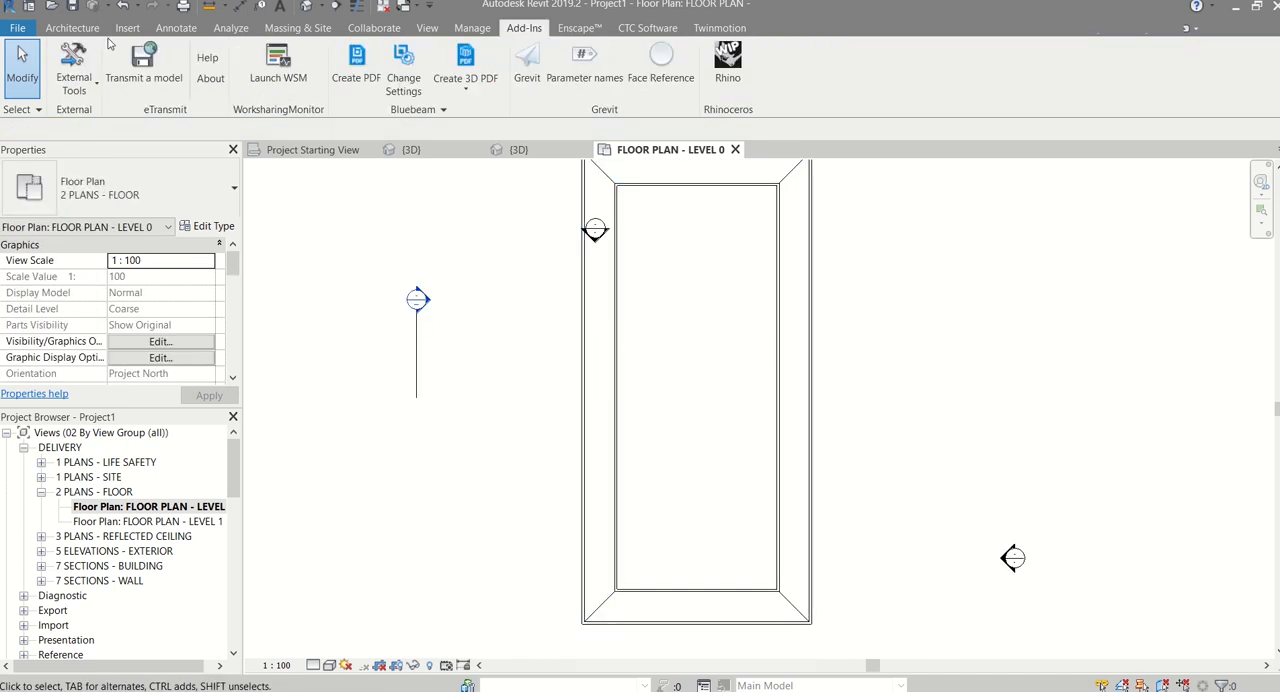
Bring up the architectural building tools for the Level 0 floor plan
click(72, 28)
scroll(491, 331, down, 3)
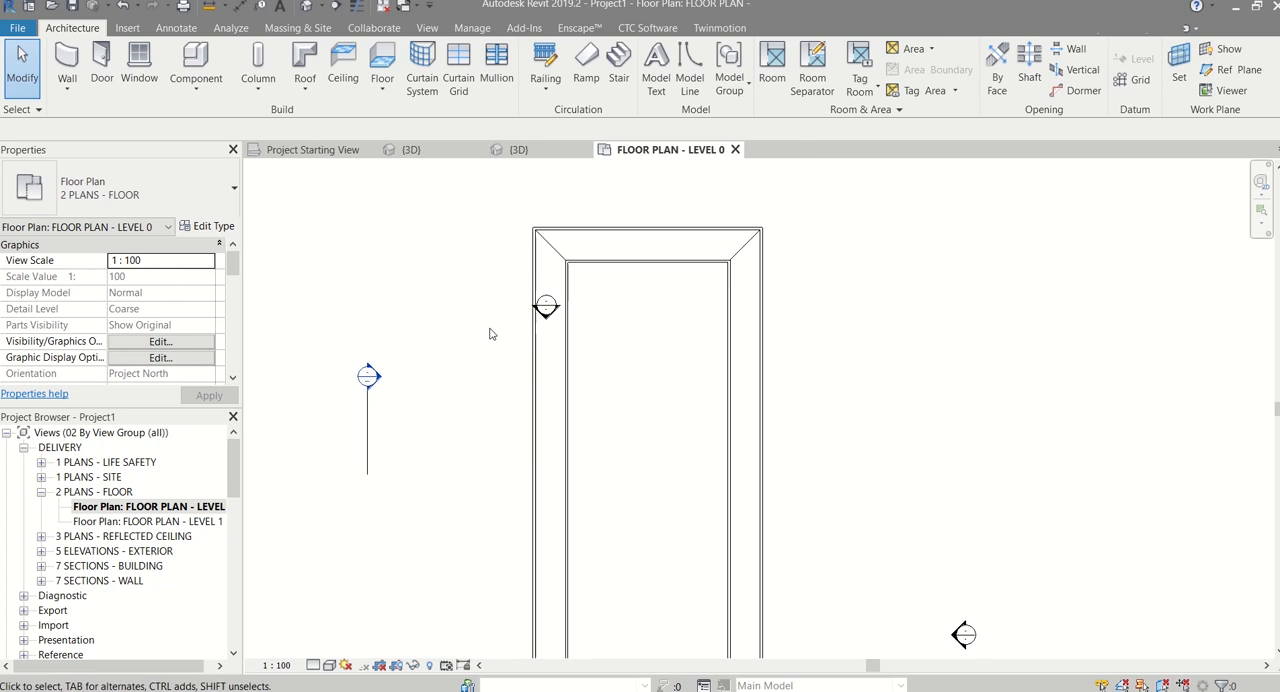
scroll(480, 390, up, 2)
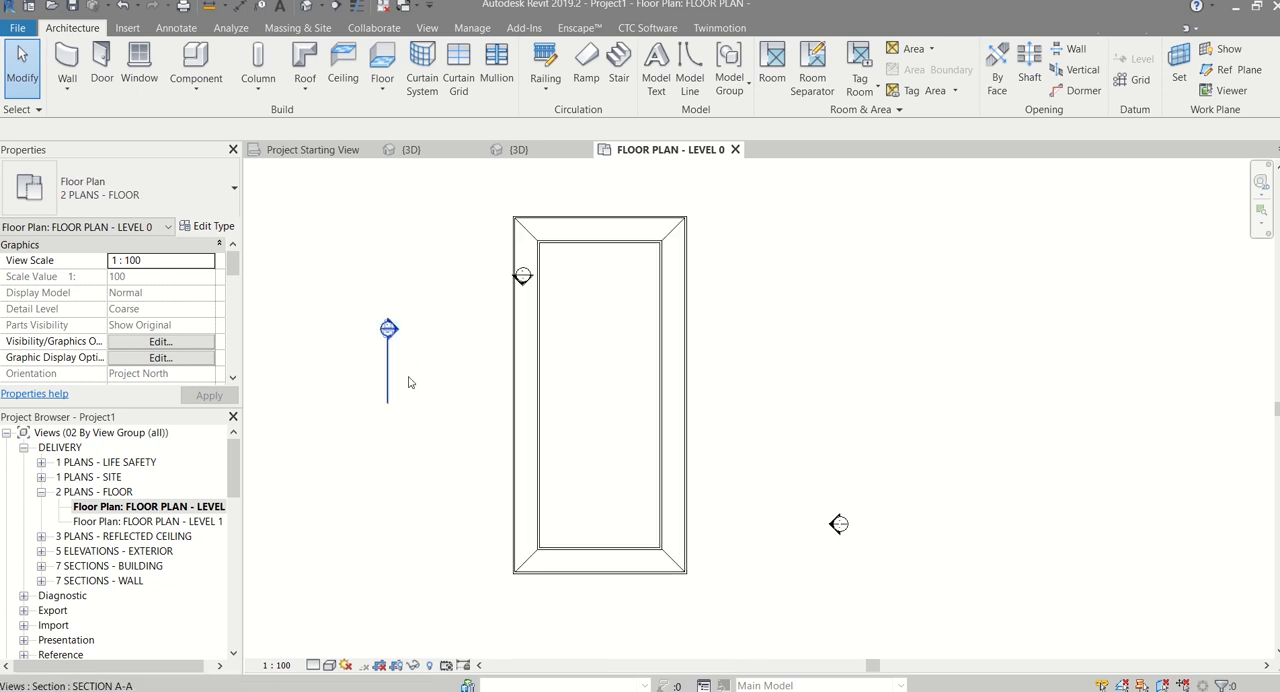